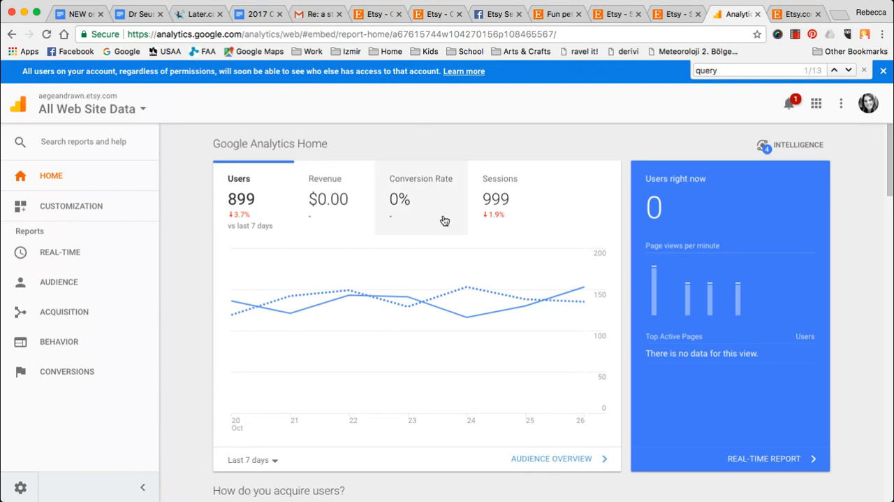
- Look over the Facebook group's post about Google Analytics and the PawsomeCrochet shop page, ending on the Google Analytics home page
{"action": "left_click", "coordinate": [492, 19]}
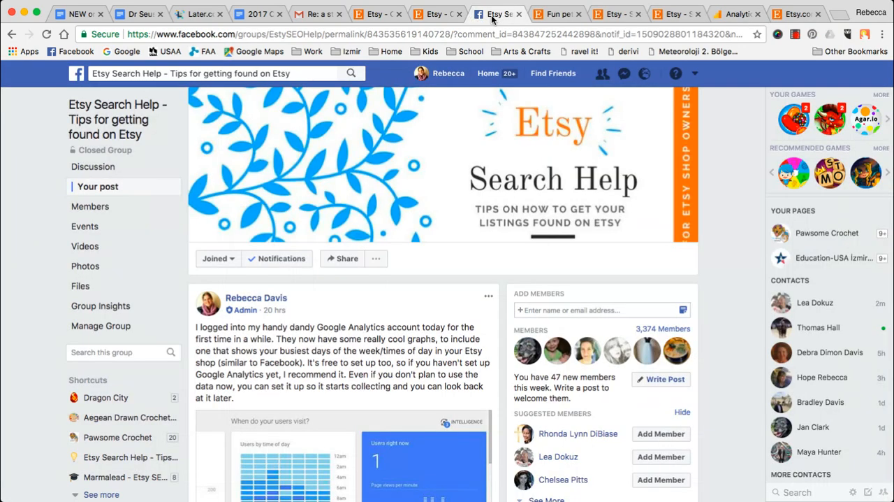
{"action": "left_click", "coordinate": [559, 14]}
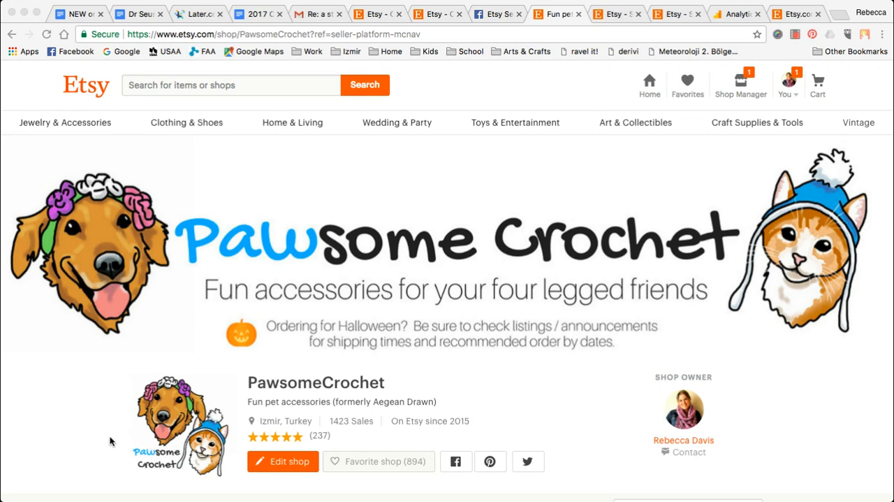
{"action": "left_click", "coordinate": [238, 309]}
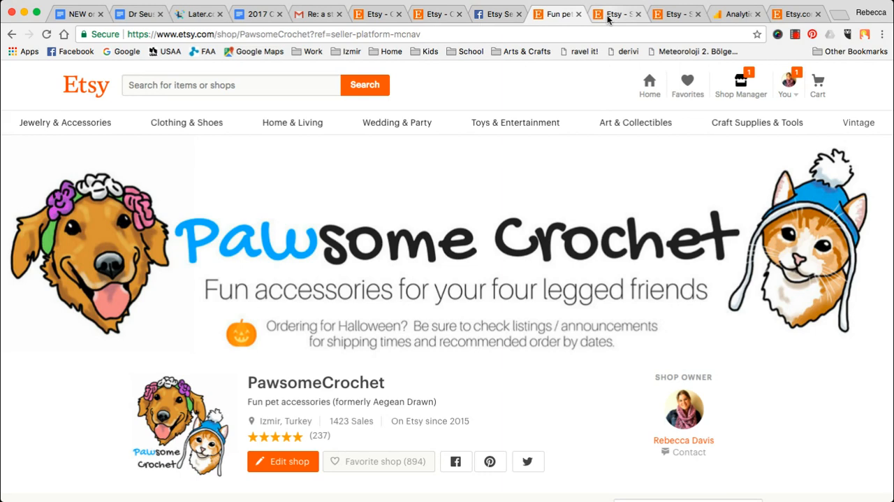
{"action": "left_click", "coordinate": [730, 14]}
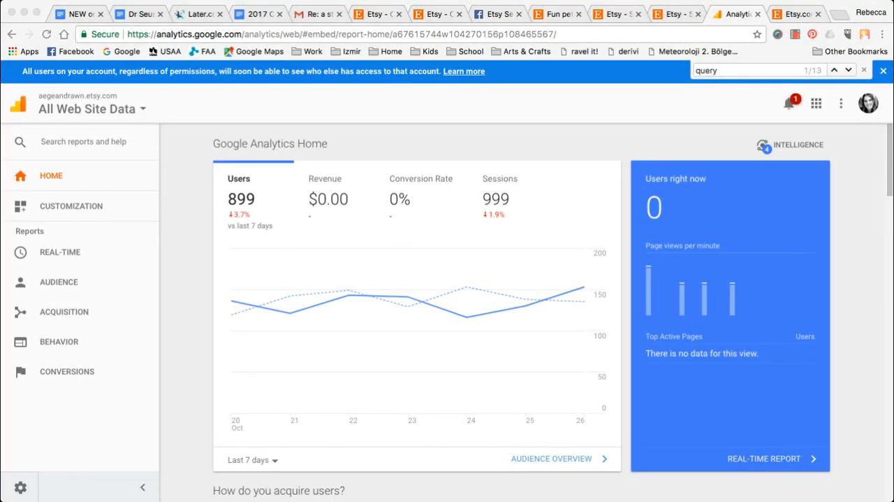
{"action": "left_click", "coordinate": [182, 273]}
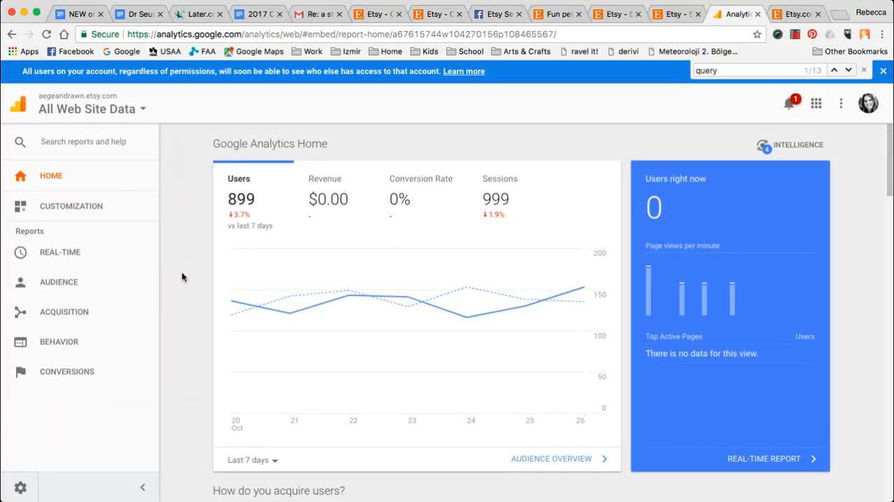
- Examine the search terms list in the Etsy shop's traffic stats for today
{"action": "left_click", "coordinate": [666, 20]}
{"action": "left_click", "coordinate": [792, 15]}
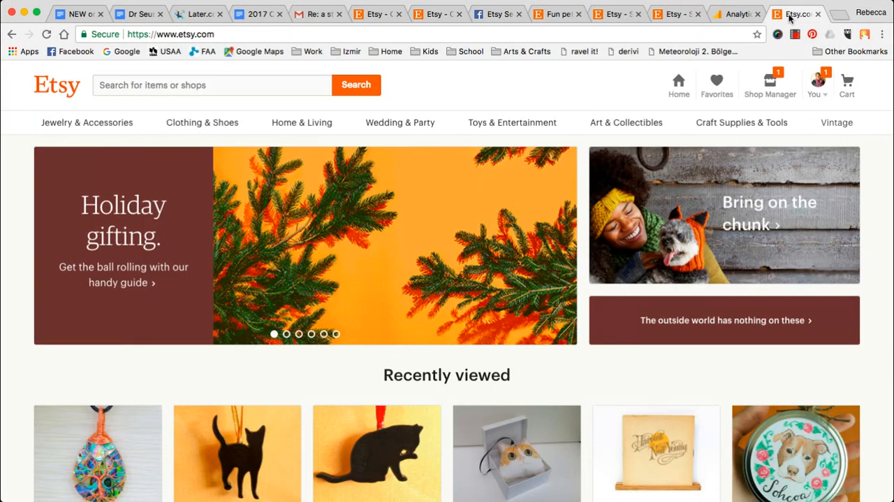
{"action": "left_click", "coordinate": [614, 15]}
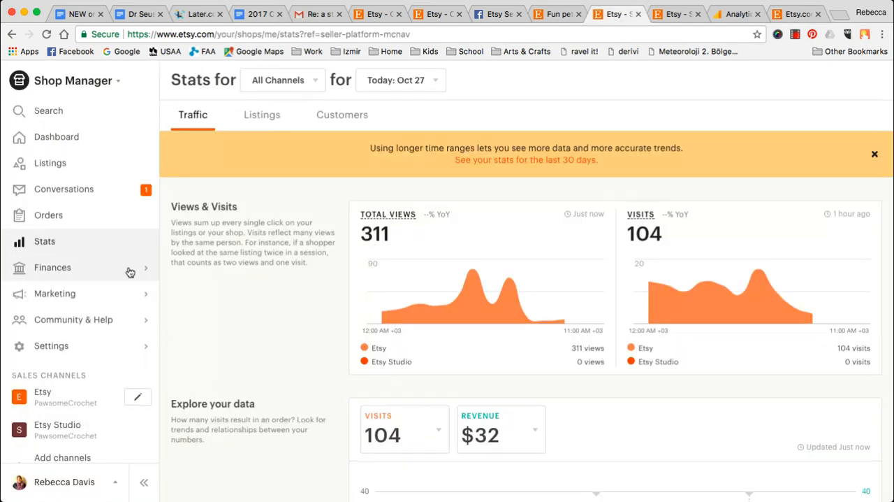
{"action": "scroll", "coordinate": [128, 272], "scroll_direction": "down", "scroll_amount": 10}
{"action": "scroll", "coordinate": [342, 311], "scroll_direction": "down", "scroll_amount": 5}
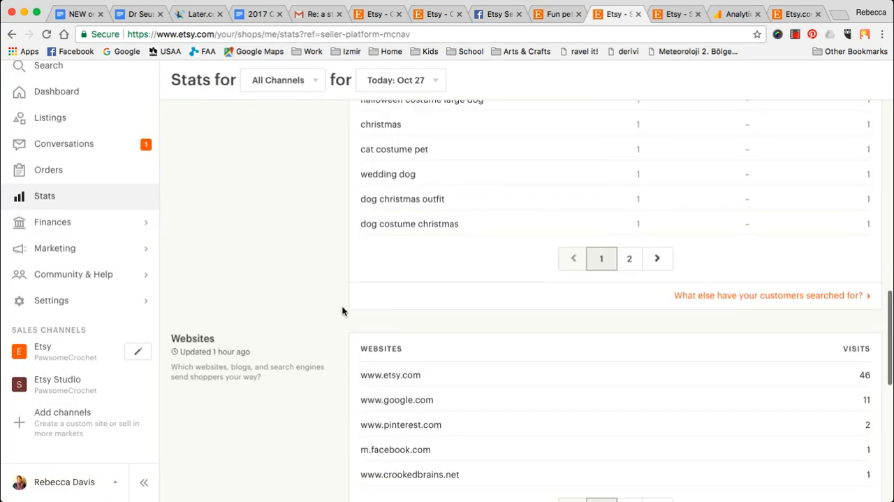
{"action": "scroll", "coordinate": [342, 311], "scroll_direction": "up", "scroll_amount": 3}
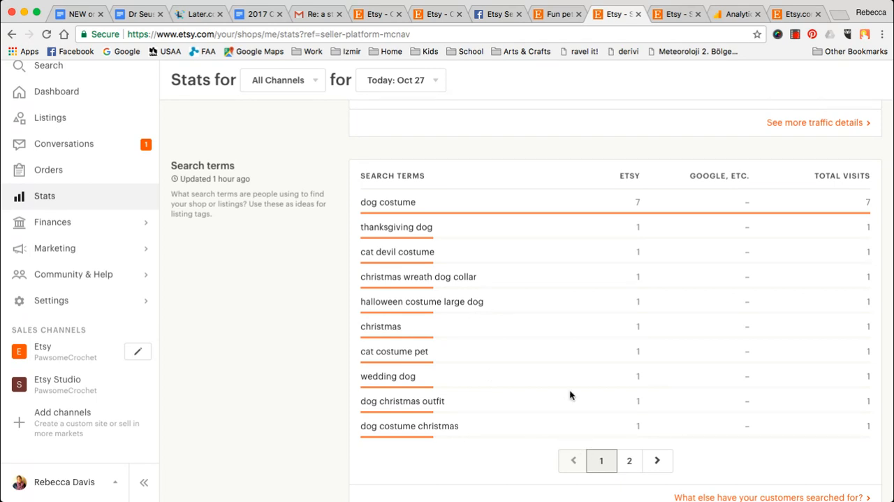
- Compare the Google Analytics home page with the Etsy shop's own page and its traffic stats
{"action": "left_click", "coordinate": [733, 14]}
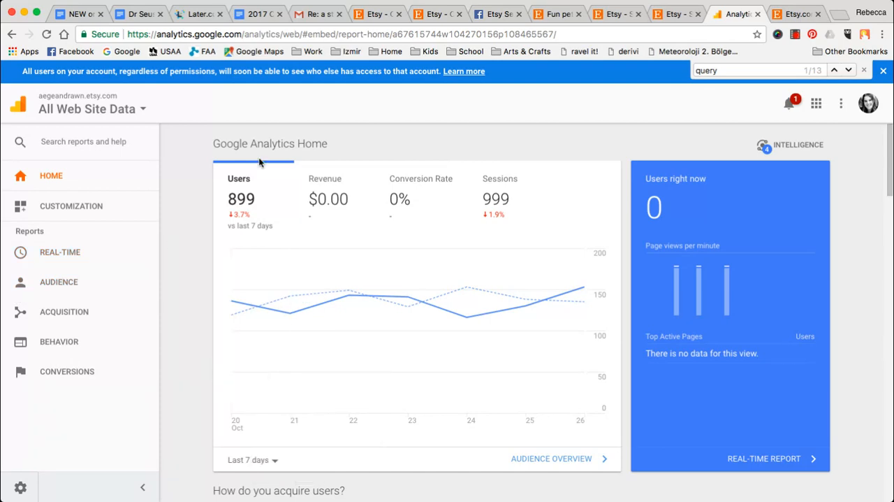
{"action": "left_click", "coordinate": [610, 17]}
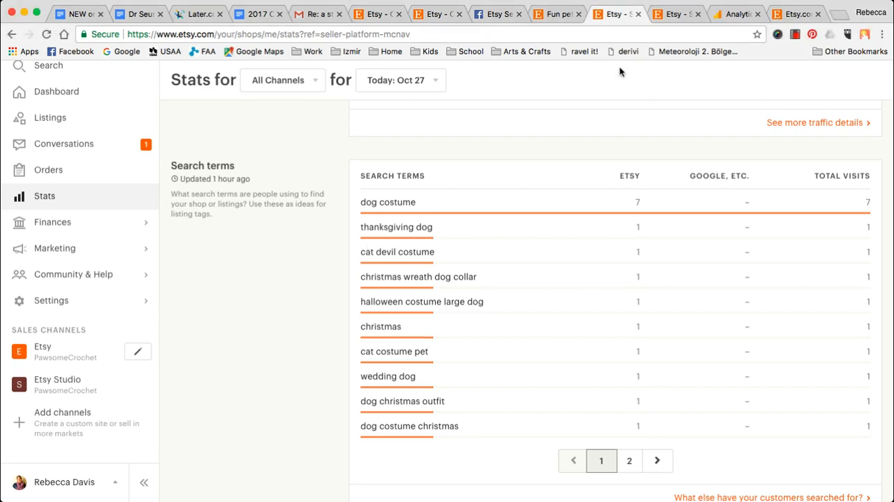
{"action": "left_click", "coordinate": [550, 16]}
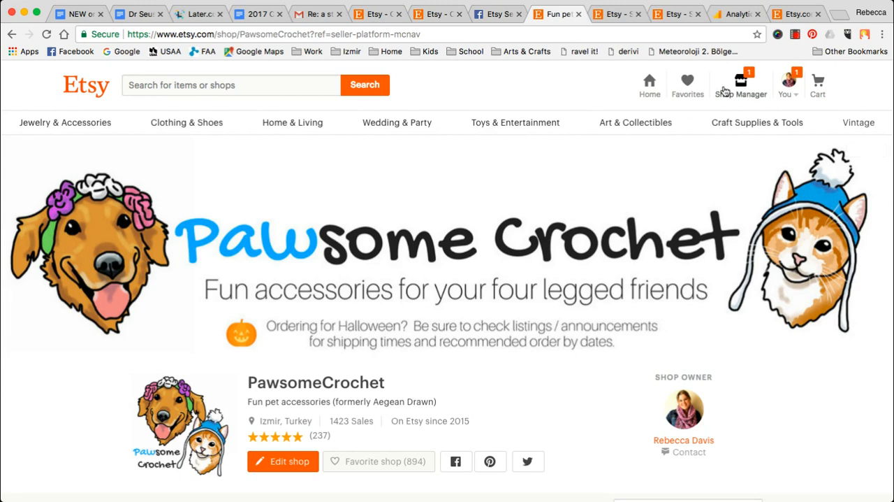
{"action": "left_click", "coordinate": [608, 17]}
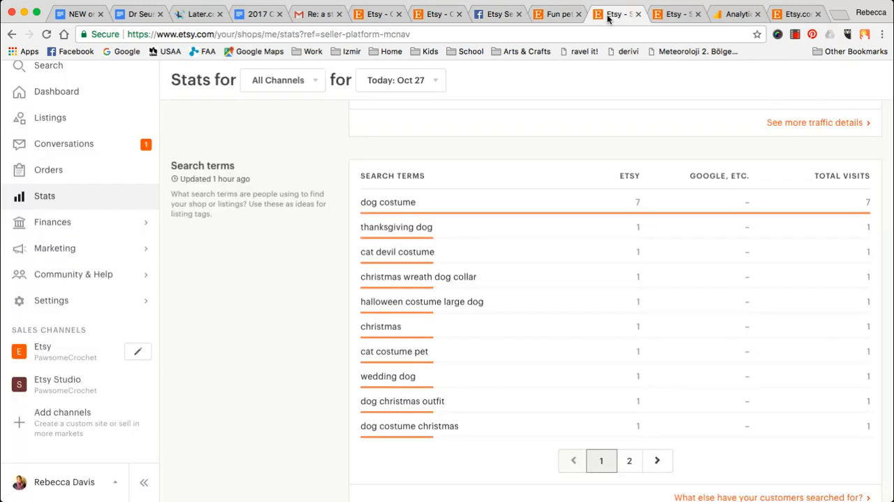
- Open the Web Analytics settings within the Etsy shop's options
{"action": "left_click", "coordinate": [674, 13]}
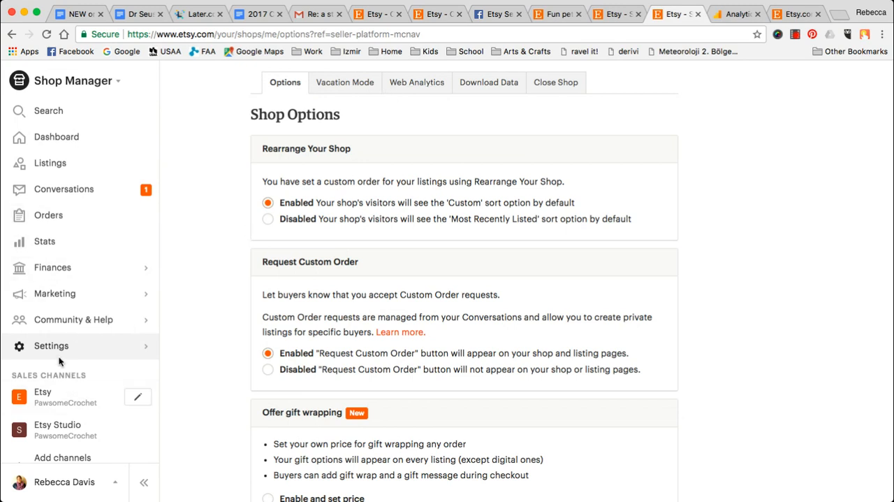
{"action": "left_click", "coordinate": [145, 346]}
{"action": "left_click", "coordinate": [92, 160]}
{"action": "left_click", "coordinate": [413, 84]}
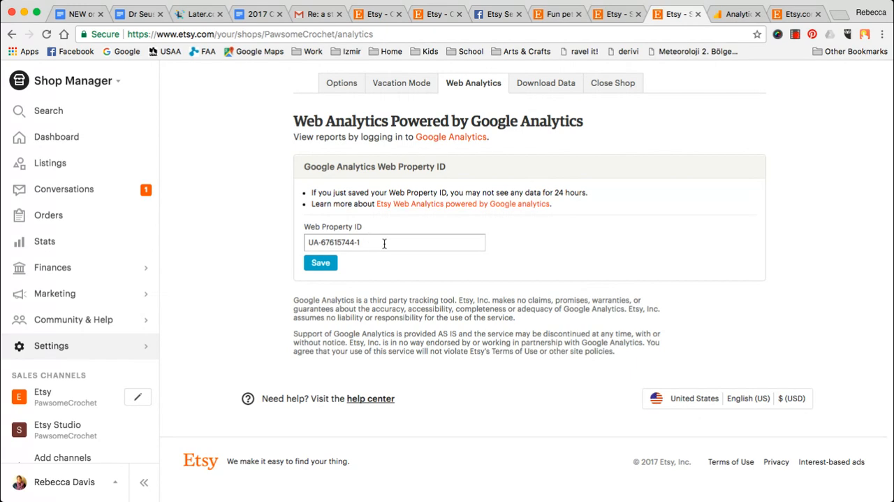
- Examine the saved Google Analytics Web Property ID and the note about how long data takes to show up
{"action": "left_click_drag", "start_coordinate": [385, 242], "coordinate": [282, 246]}
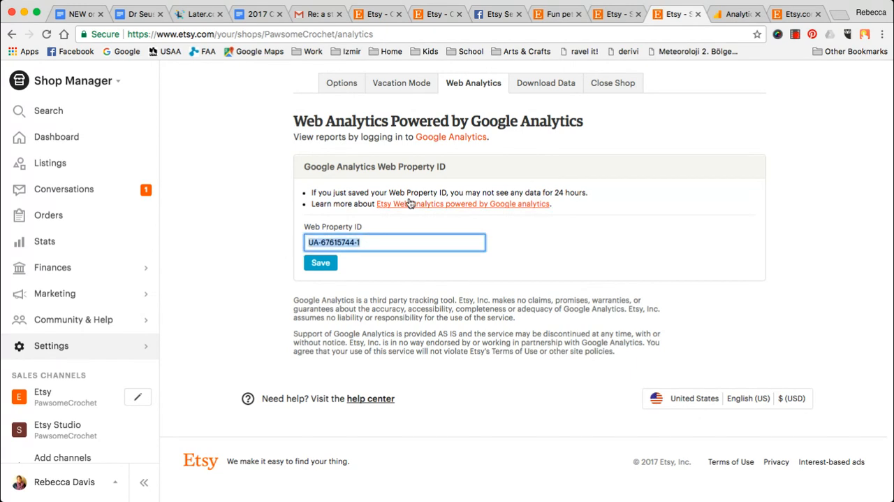
{"action": "left_click", "coordinate": [666, 189]}
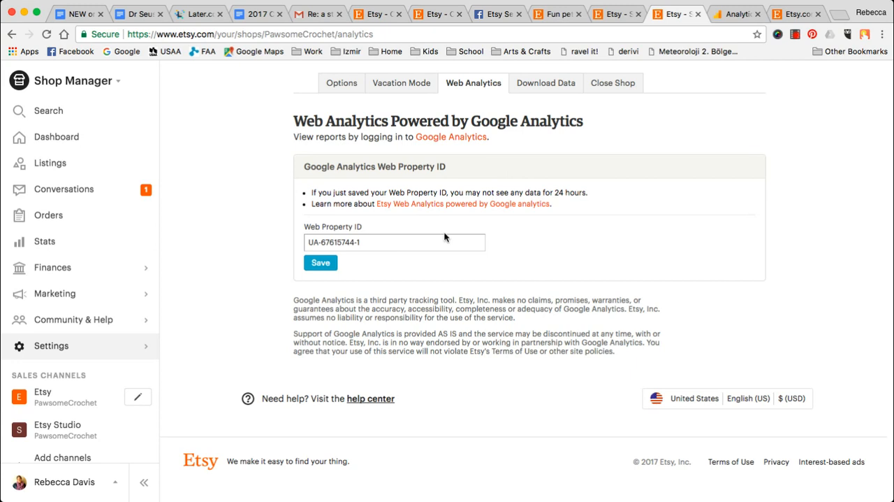
{"action": "left_click_drag", "start_coordinate": [510, 191], "coordinate": [589, 193]}
{"action": "left_click", "coordinate": [626, 205]}
- Switch to Google Analytics, dismiss the browser's "query" page search and skim the home page
{"action": "left_click", "coordinate": [728, 17]}
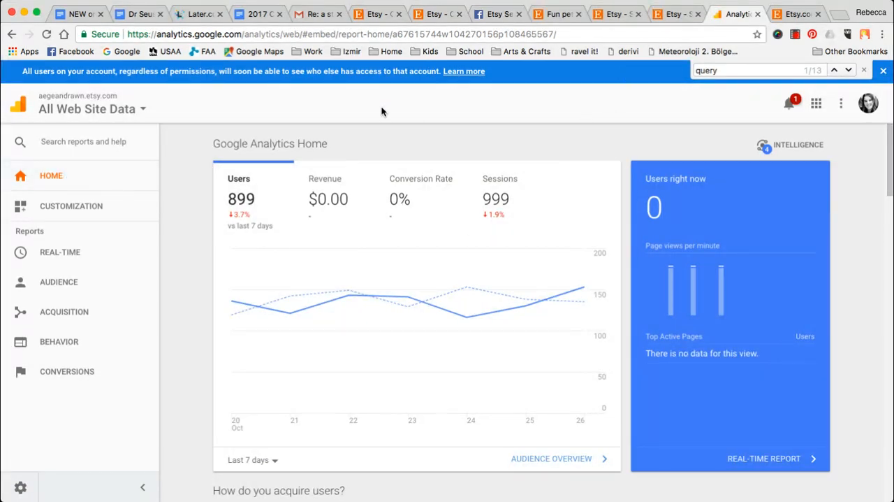
{"action": "left_click", "coordinate": [865, 71]}
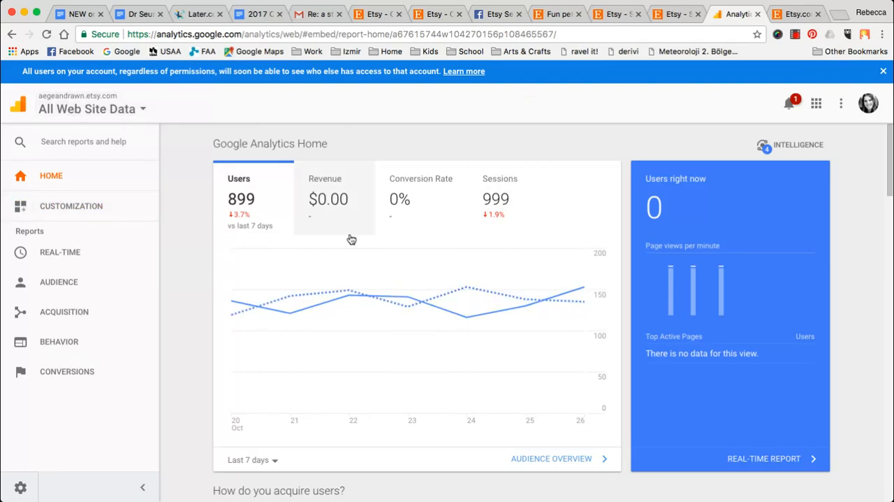
{"action": "scroll", "coordinate": [173, 249], "scroll_direction": "down", "scroll_amount": 3}
{"action": "scroll", "coordinate": [174, 249], "scroll_direction": "up", "scroll_amount": 3}
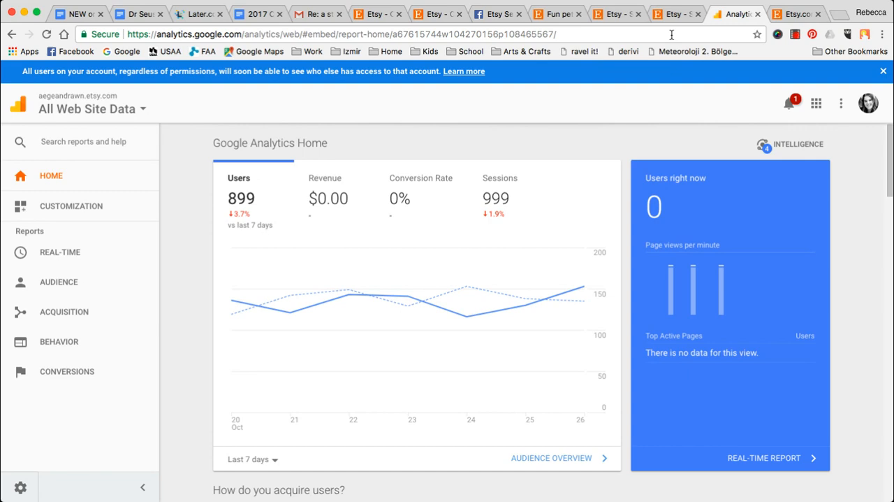
- Return to the Etsy shop's Web Analytics settings page and close it
{"action": "left_click", "coordinate": [618, 14]}
{"action": "left_click", "coordinate": [669, 14]}
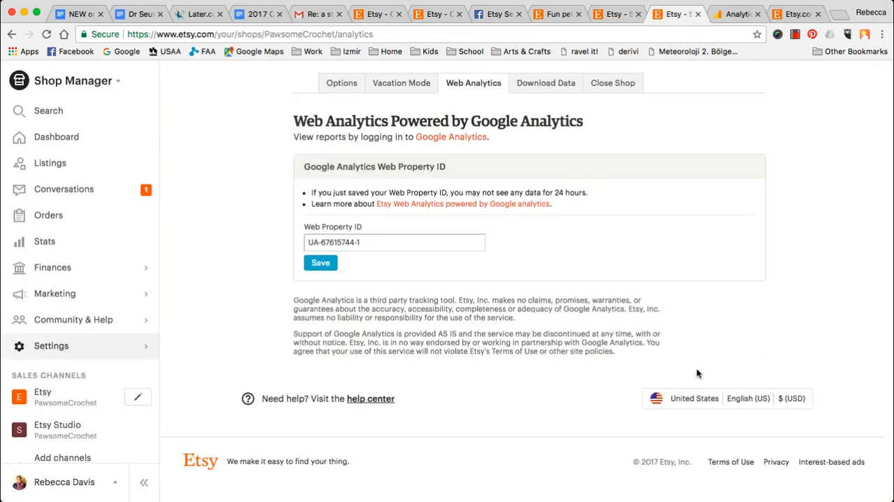
{"action": "left_click", "coordinate": [698, 14]}
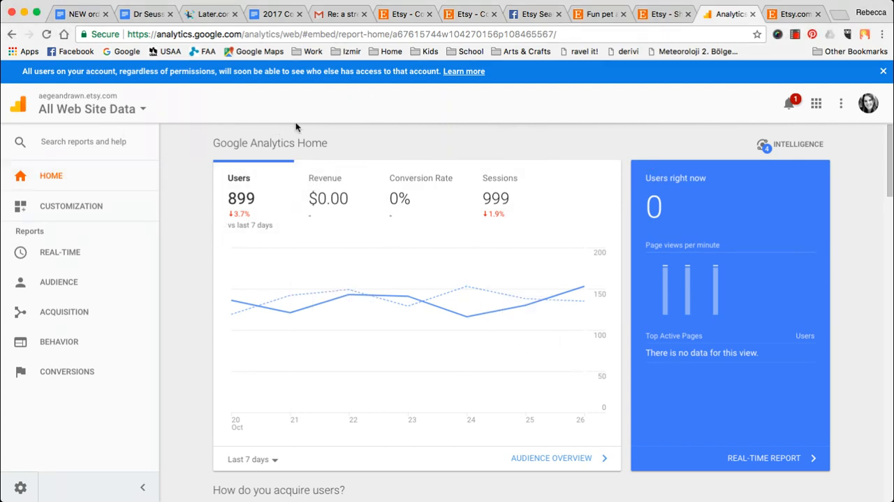
- Examine the Google Analytics home page's user overview, real-time users card and traffic channel chart for the last 7 days
{"action": "scroll", "coordinate": [683, 200], "scroll_direction": "down", "scroll_amount": 3}
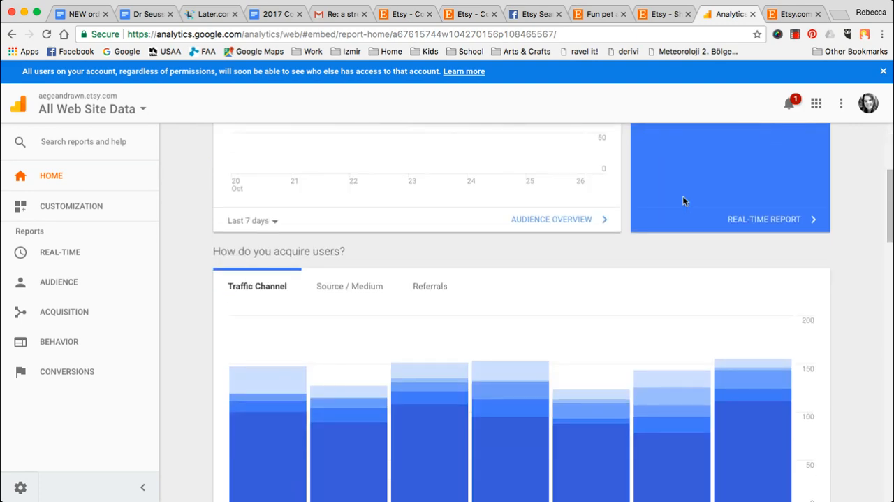
{"action": "scroll", "coordinate": [682, 200], "scroll_direction": "down", "scroll_amount": 5}
{"action": "scroll", "coordinate": [682, 201], "scroll_direction": "down", "scroll_amount": 10}
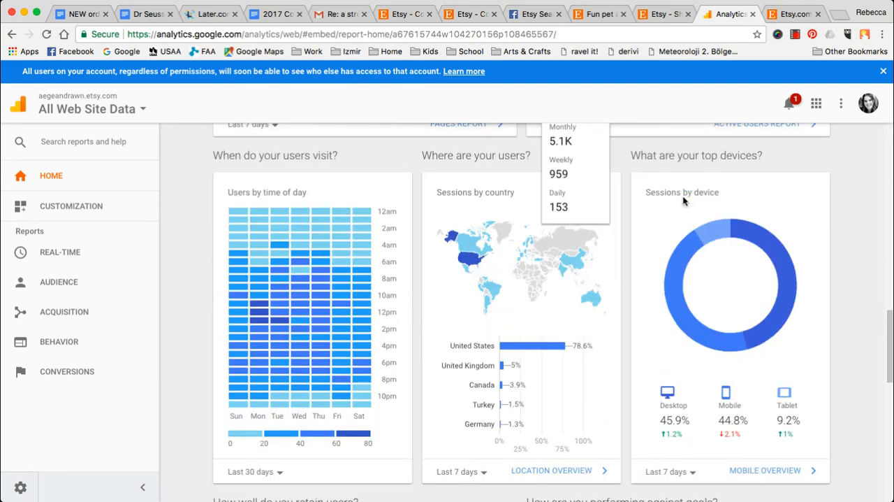
{"action": "scroll", "coordinate": [682, 201], "scroll_direction": "up", "scroll_amount": 15}
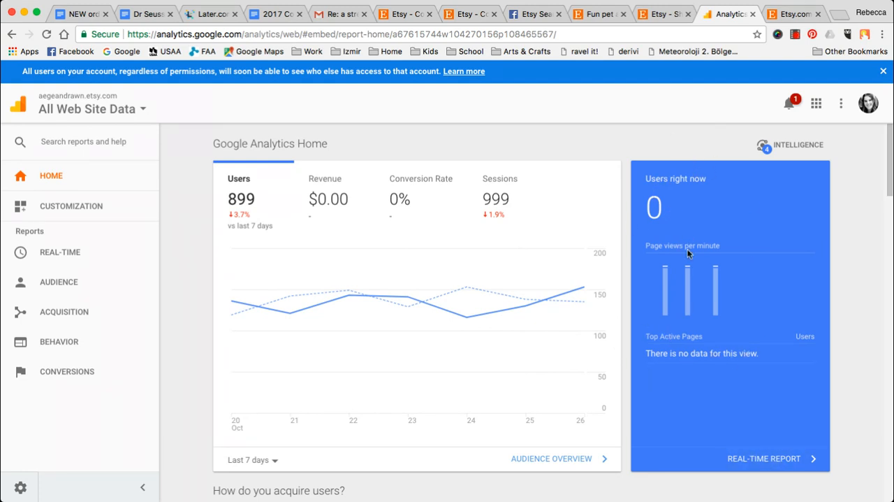
{"action": "scroll", "coordinate": [716, 338], "scroll_direction": "down", "scroll_amount": 2}
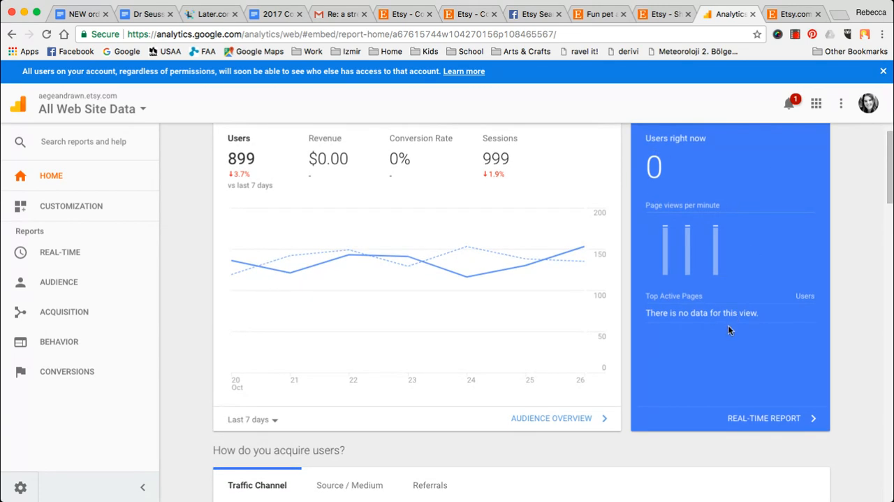
{"action": "scroll", "coordinate": [728, 329], "scroll_direction": "down", "scroll_amount": 1}
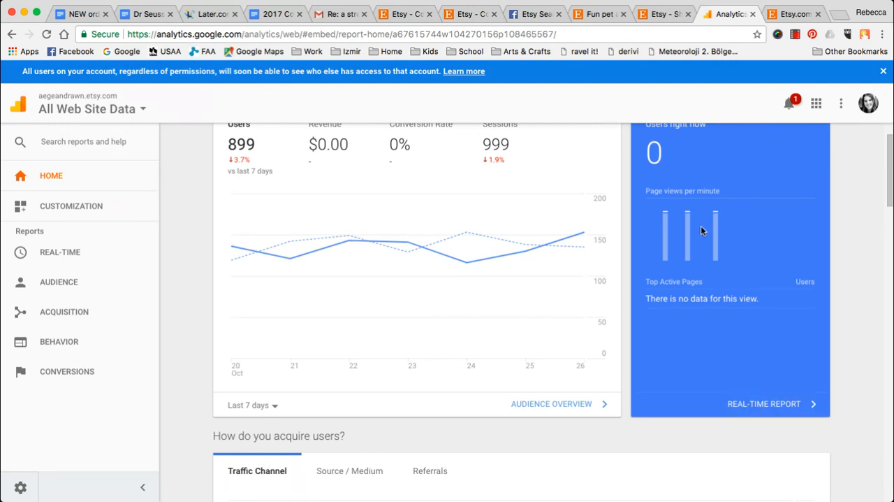
{"action": "scroll", "coordinate": [701, 231], "scroll_direction": "down", "scroll_amount": 5}
{"action": "scroll", "coordinate": [701, 231], "scroll_direction": "down", "scroll_amount": 3}
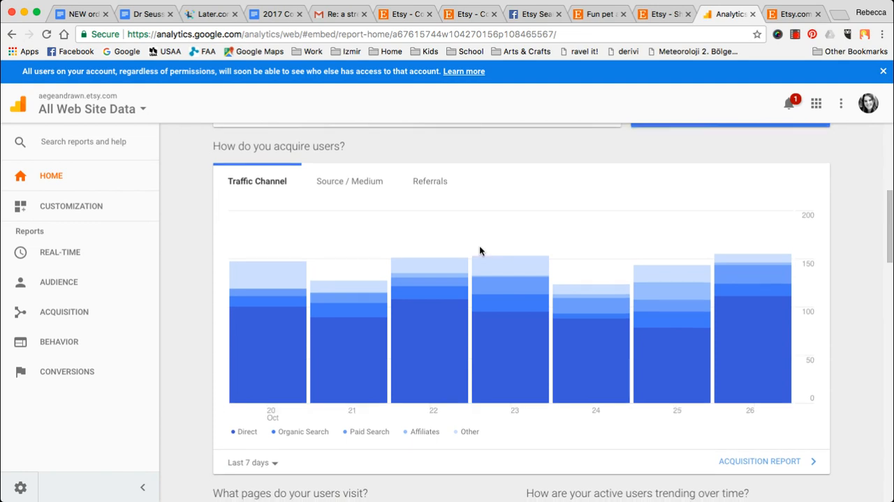
{"action": "scroll", "coordinate": [479, 248], "scroll_direction": "down", "scroll_amount": 1}
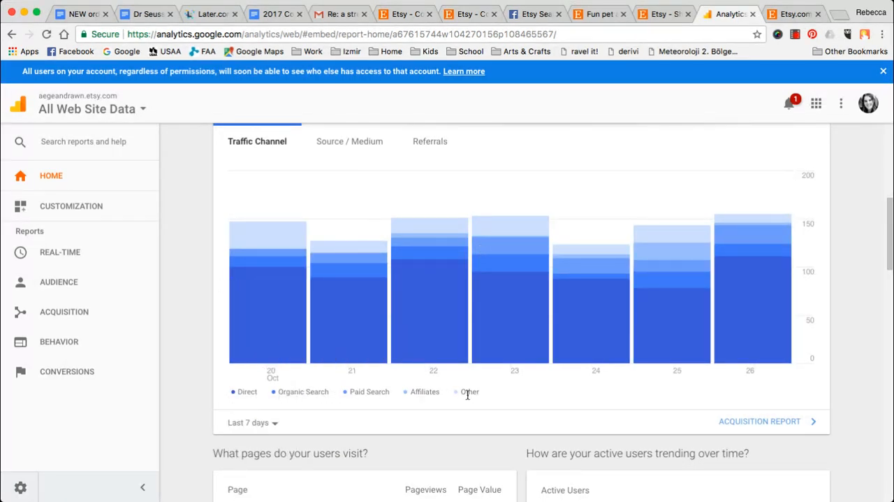
- Examine the home page's reports on visited pages, active user trends, visit times, countries and devices
{"action": "scroll", "coordinate": [467, 395], "scroll_direction": "down", "scroll_amount": 5}
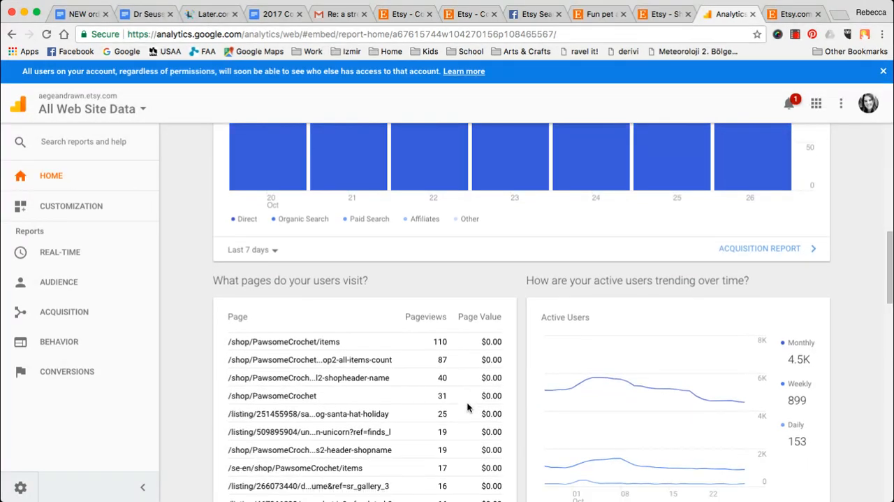
{"action": "scroll", "coordinate": [467, 407], "scroll_direction": "down", "scroll_amount": 2}
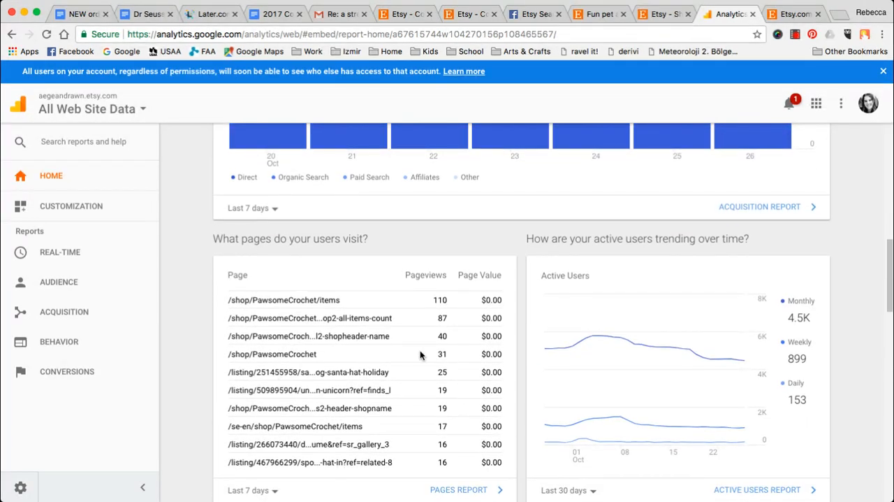
{"action": "scroll", "coordinate": [420, 354], "scroll_direction": "down", "scroll_amount": 3}
{"action": "mouse_move", "coordinate": [592, 221]}
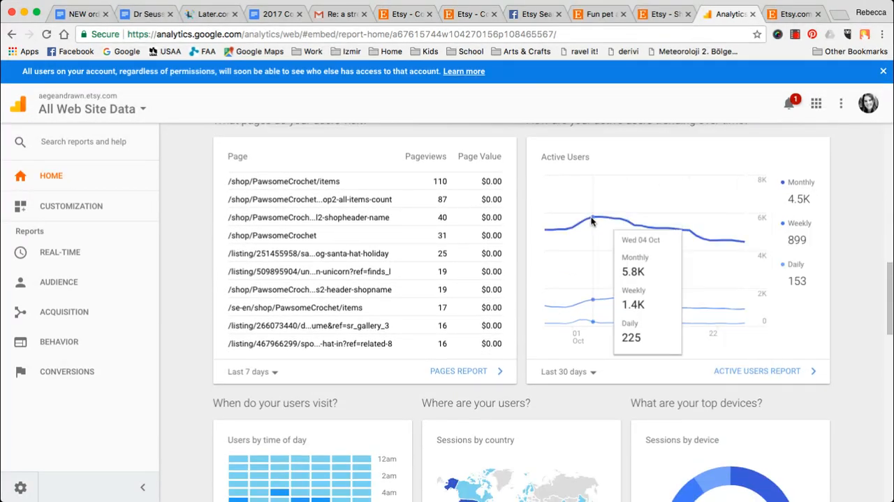
{"action": "scroll", "coordinate": [760, 241], "scroll_direction": "down", "scroll_amount": 5}
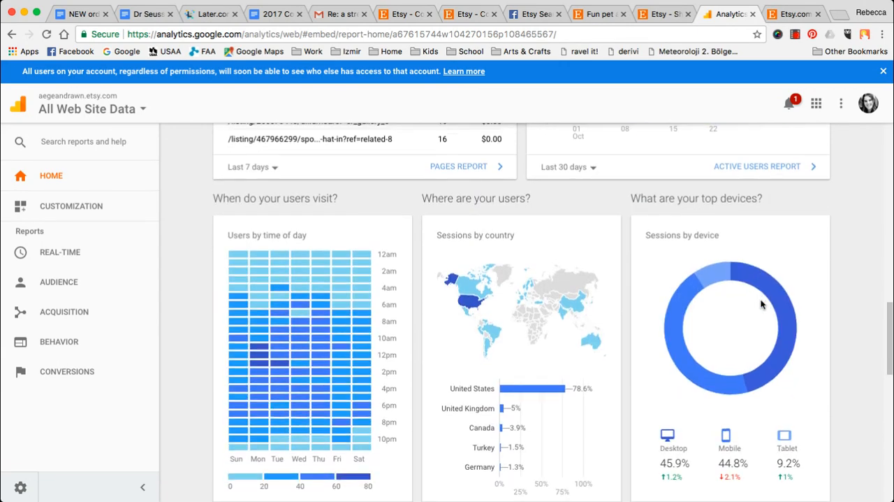
{"action": "scroll", "coordinate": [761, 303], "scroll_direction": "down", "scroll_amount": 2}
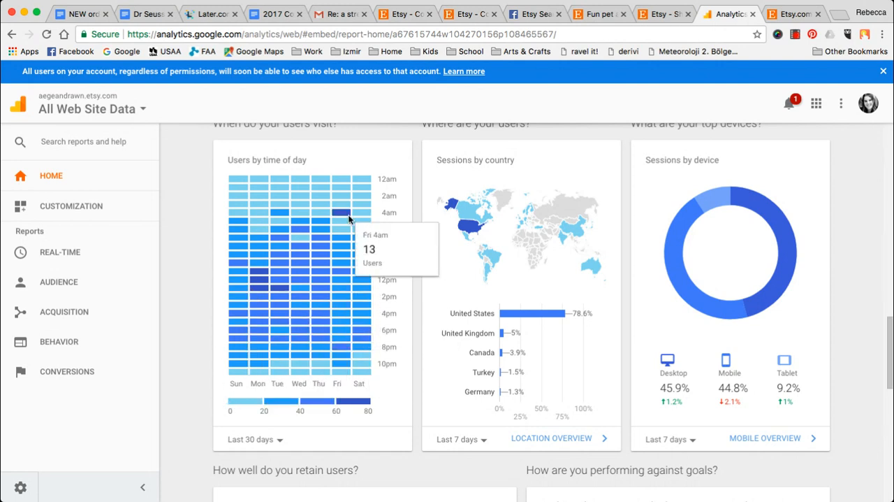
- Compare the Users by time of day chart for the last 90 days and the last 7 days
{"action": "left_click", "coordinate": [265, 440]}
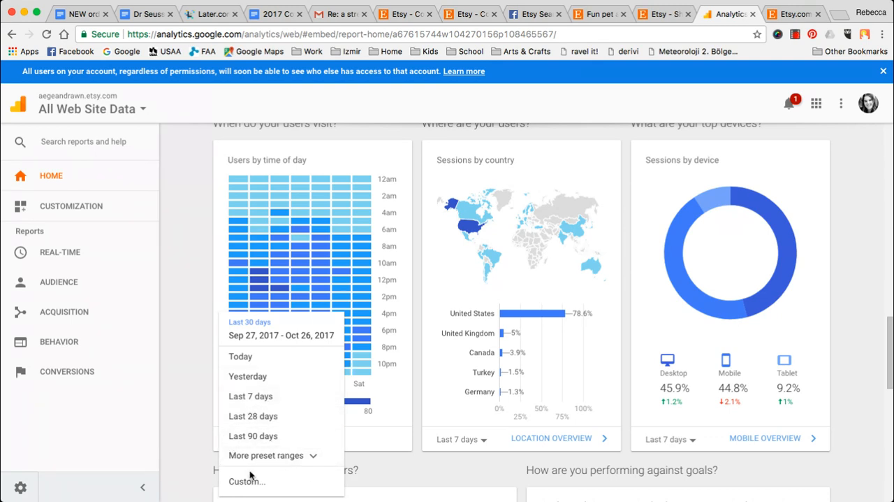
{"action": "left_click", "coordinate": [253, 436]}
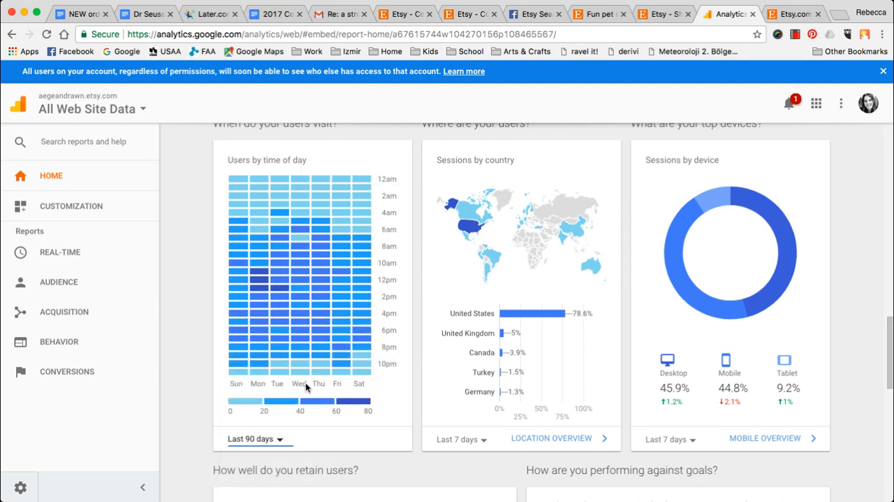
{"action": "left_click", "coordinate": [277, 440]}
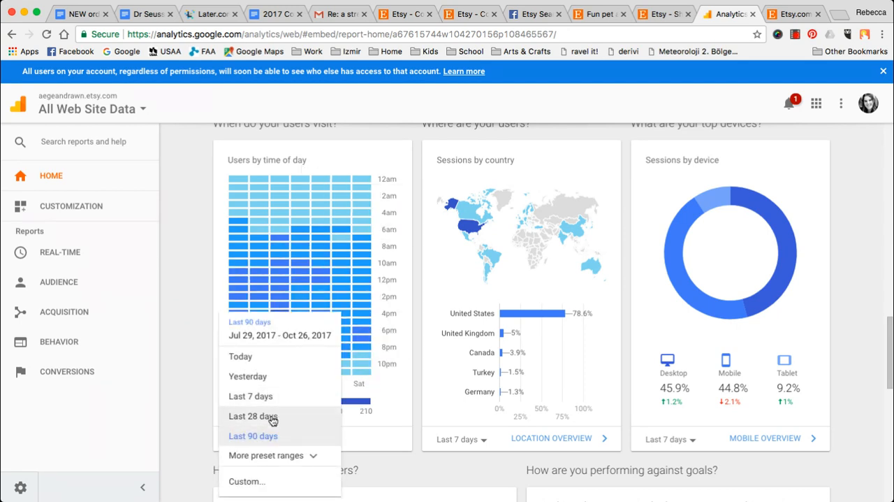
{"action": "left_click", "coordinate": [201, 300]}
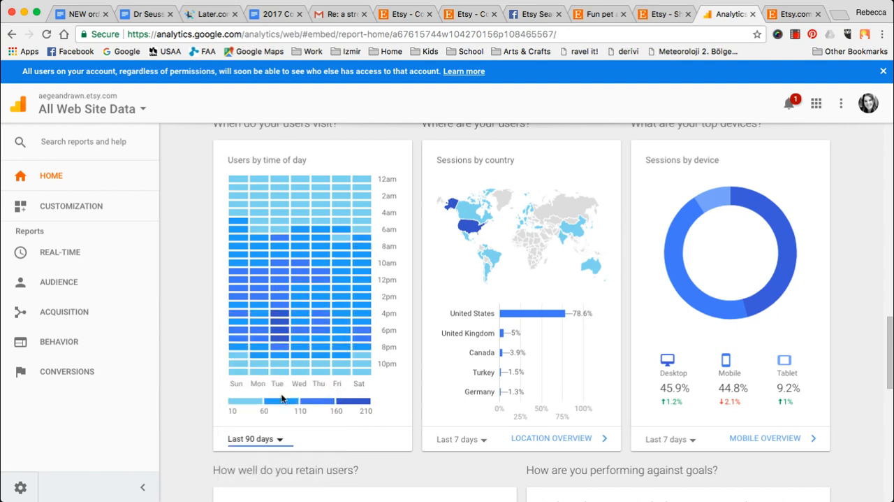
{"action": "left_click", "coordinate": [276, 443]}
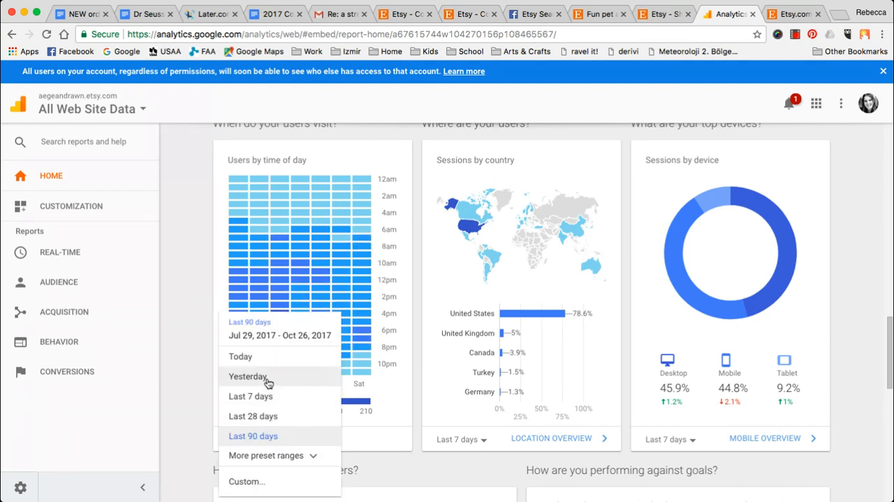
{"action": "left_click", "coordinate": [270, 397]}
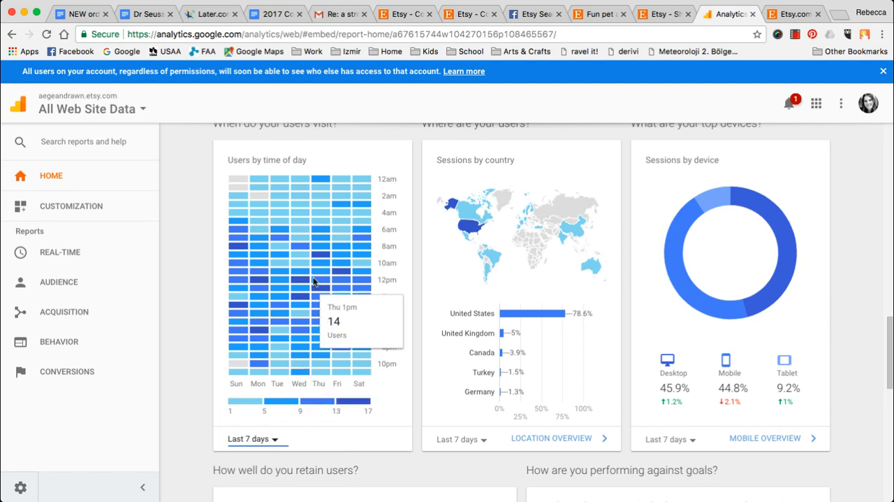
{"action": "left_click", "coordinate": [262, 440]}
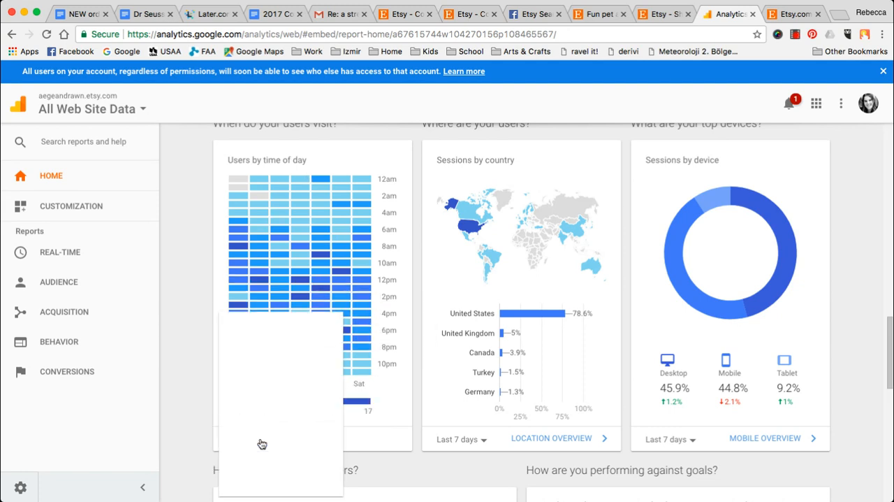
{"action": "left_click", "coordinate": [201, 383]}
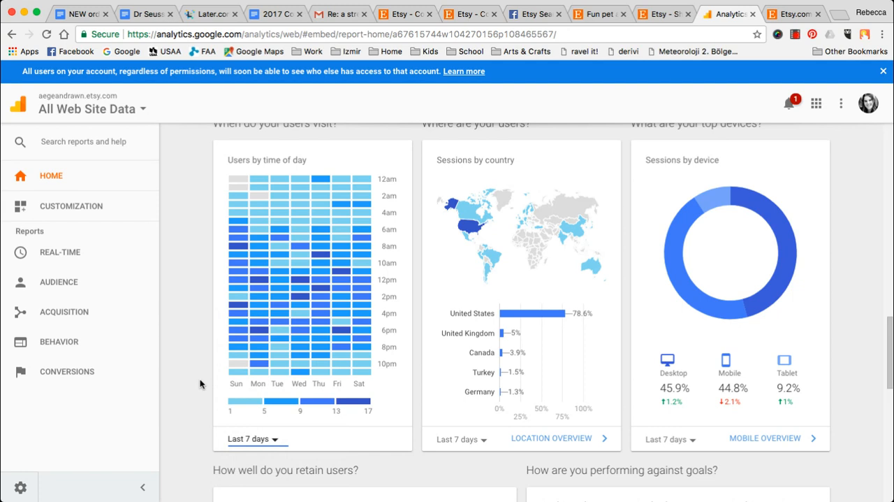
- View the Users by time of day chart for the last 28 days, then for the last 90 days, inspecting individual time slots
{"action": "left_click", "coordinate": [264, 442]}
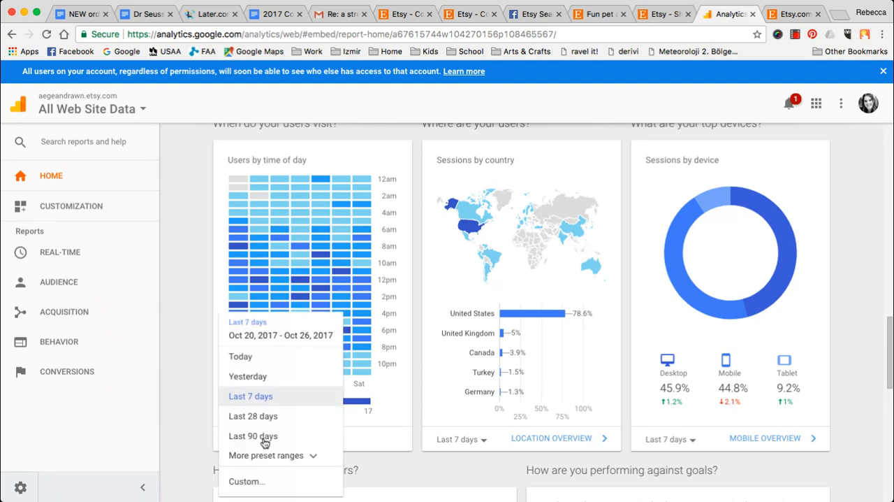
{"action": "left_click", "coordinate": [270, 413]}
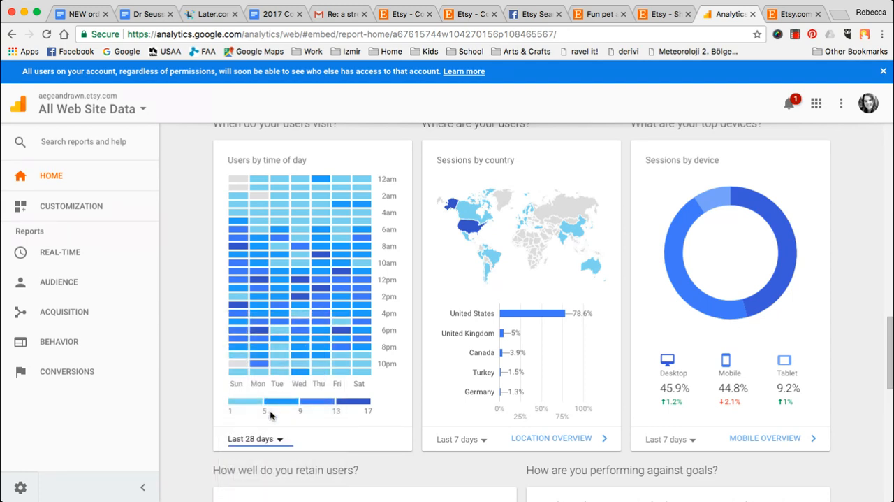
{"action": "mouse_move", "coordinate": [264, 264]}
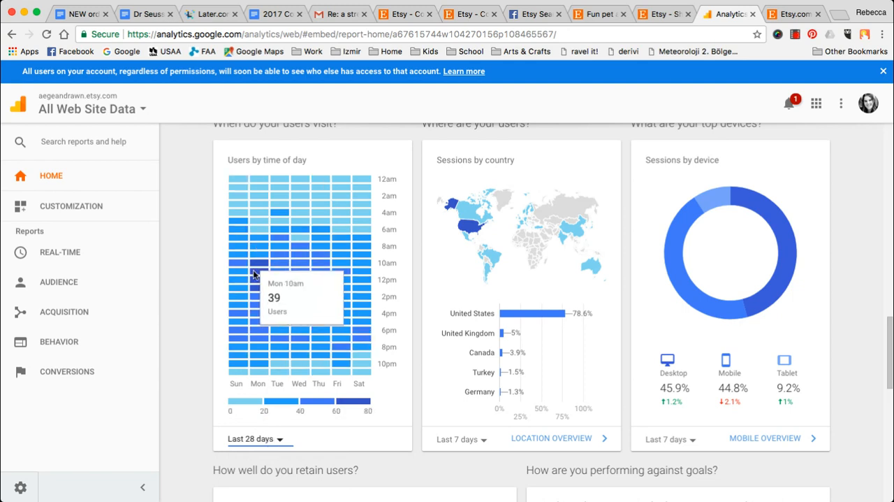
{"action": "left_click", "coordinate": [279, 440]}
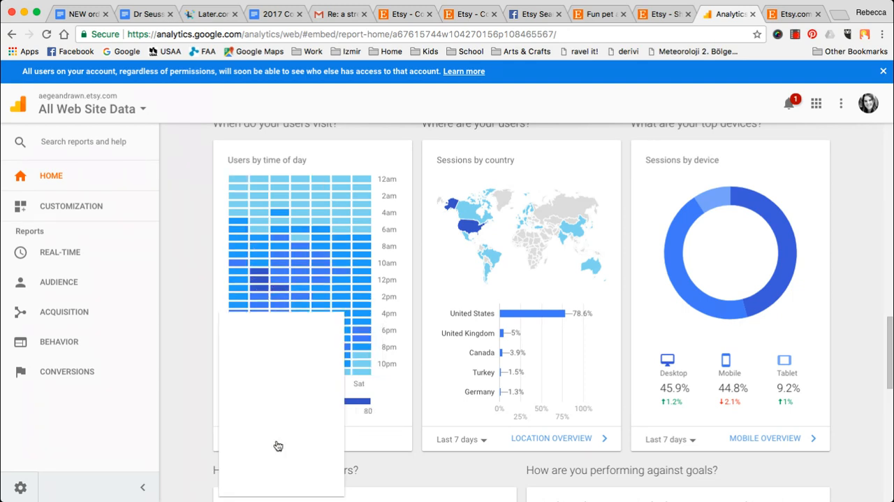
{"action": "left_click", "coordinate": [277, 439]}
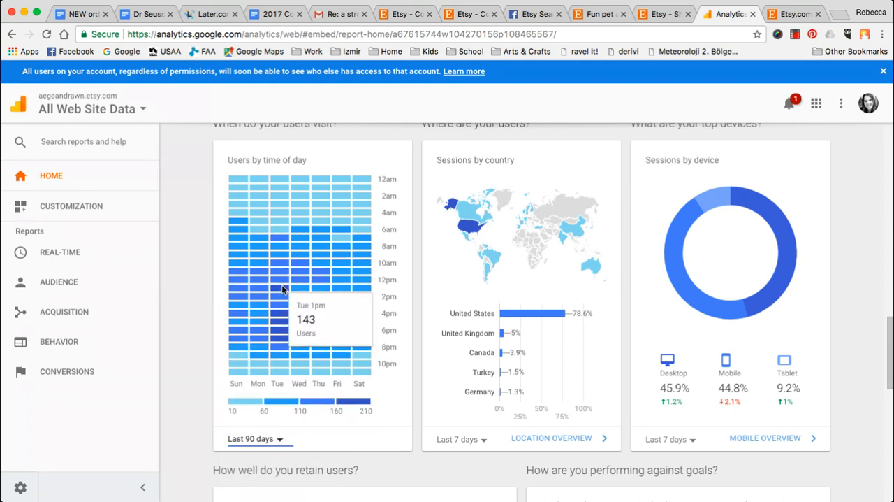
{"action": "mouse_move", "coordinate": [264, 296]}
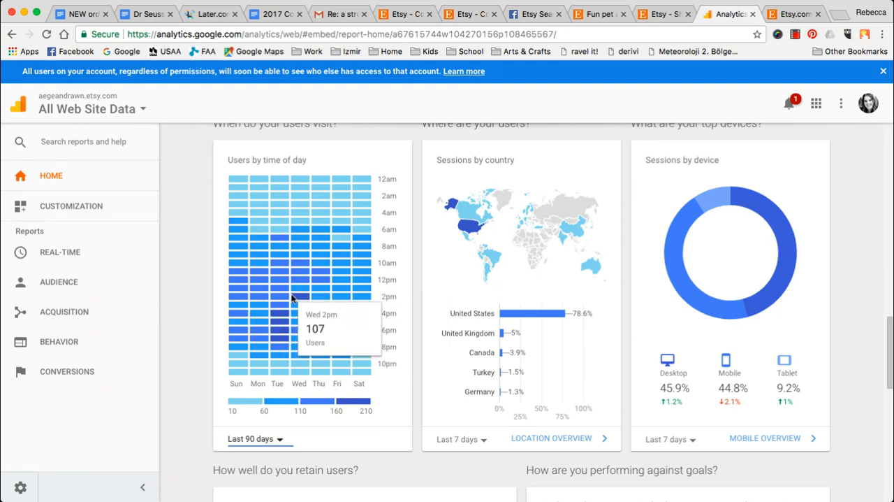
{"action": "mouse_move", "coordinate": [288, 278]}
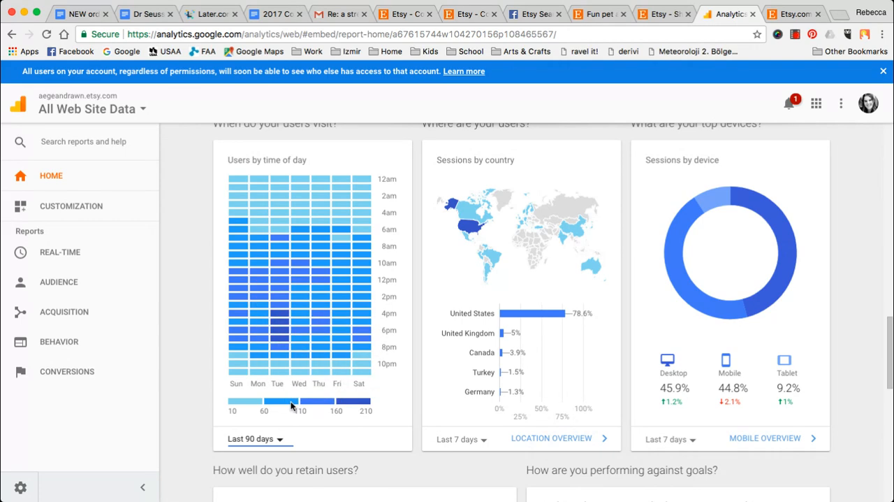
- Set the Users by time of day chart to the last 28 days and skim the rest of the home page's reports
{"action": "left_click", "coordinate": [272, 439]}
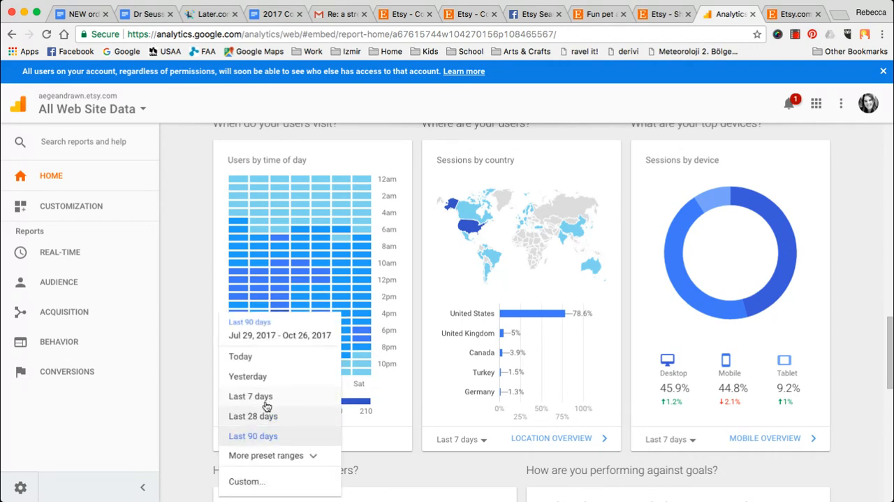
{"action": "left_click", "coordinate": [269, 417]}
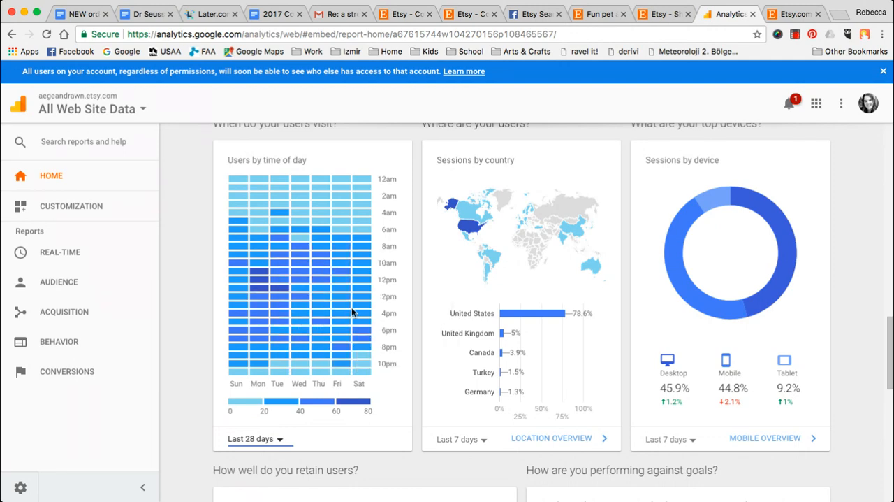
{"action": "scroll", "coordinate": [352, 309], "scroll_direction": "down", "scroll_amount": 5}
{"action": "scroll", "coordinate": [351, 312], "scroll_direction": "down", "scroll_amount": 12}
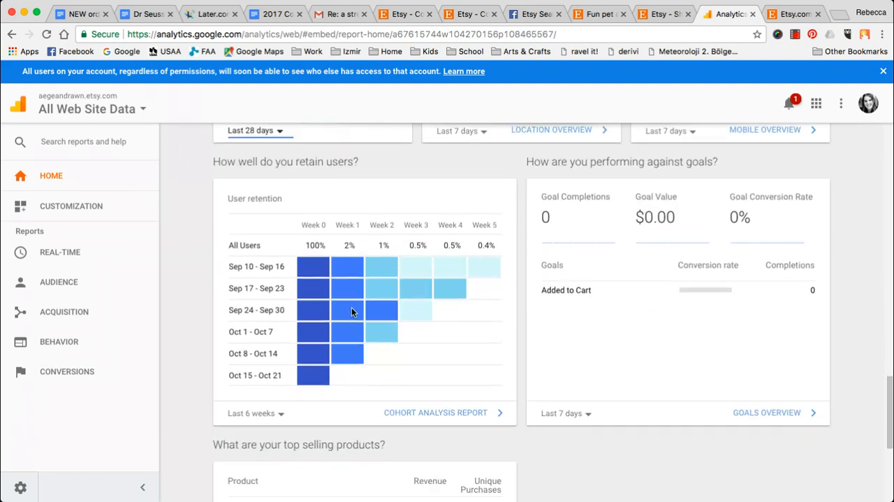
{"action": "scroll", "coordinate": [352, 312], "scroll_direction": "up", "scroll_amount": 15}
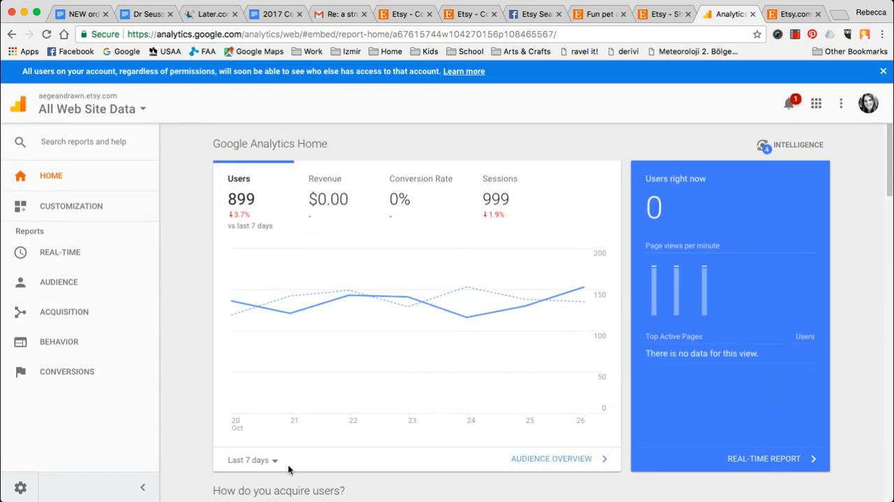
{"action": "scroll", "coordinate": [633, 203], "scroll_direction": "down", "scroll_amount": 15}
{"action": "scroll", "coordinate": [633, 207], "scroll_direction": "down", "scroll_amount": 8}
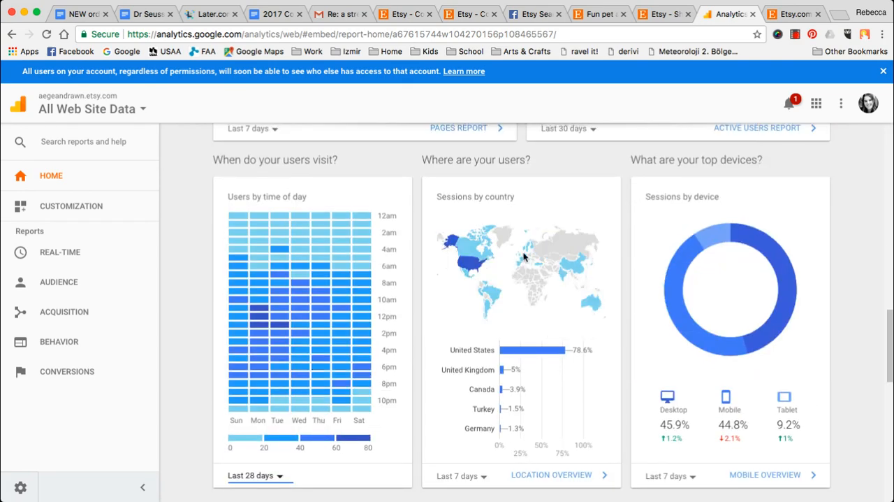
{"action": "scroll", "coordinate": [542, 210], "scroll_direction": "up", "scroll_amount": 20}
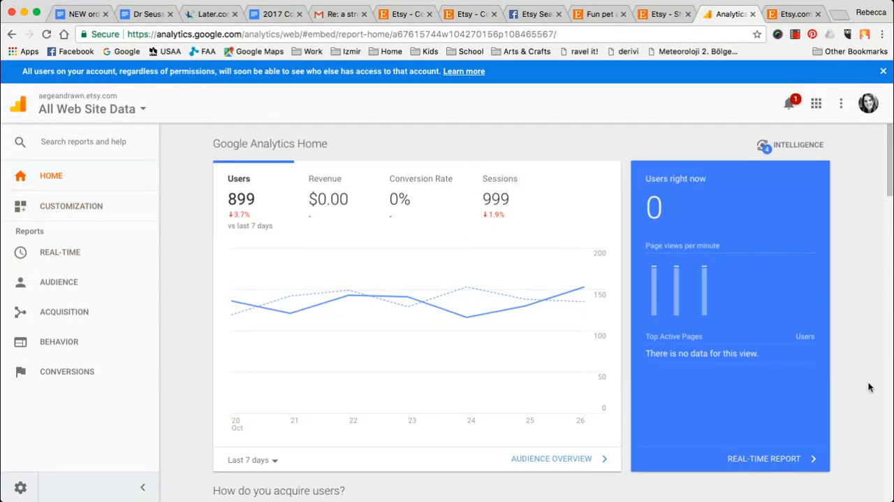
- Open the real-time report from the home page and examine its pageviews, referrals, social traffic, keywords, active pages and locations
{"action": "left_click", "coordinate": [752, 460]}
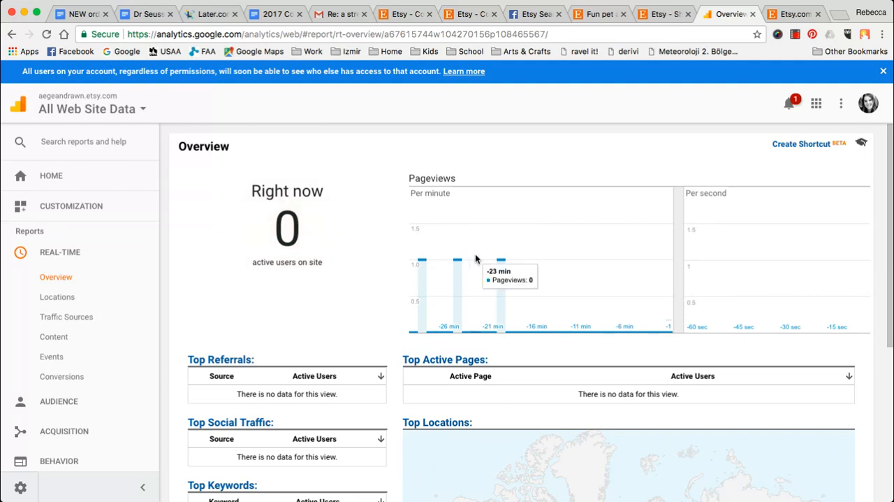
{"action": "scroll", "coordinate": [476, 259], "scroll_direction": "down", "scroll_amount": 1}
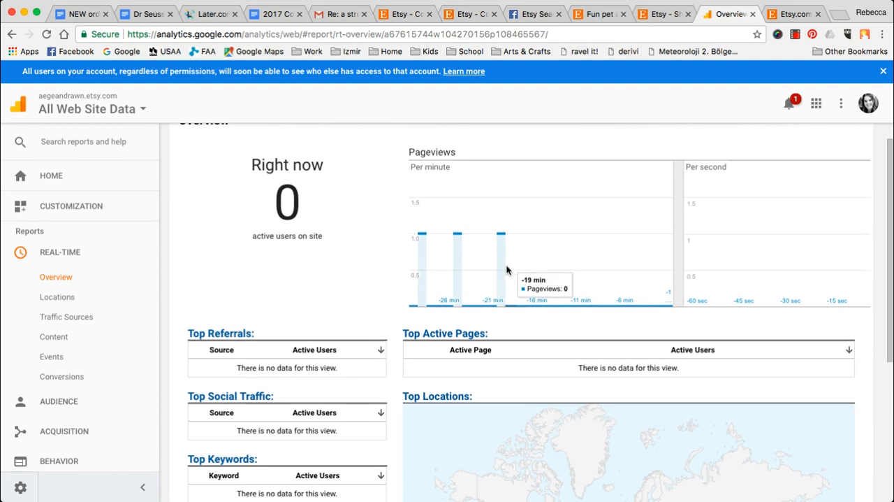
{"action": "scroll", "coordinate": [507, 269], "scroll_direction": "down", "scroll_amount": 3}
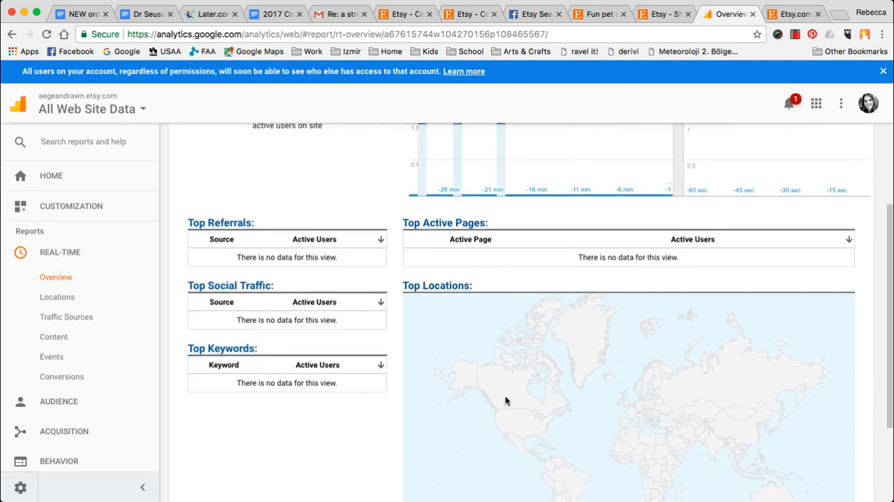
{"action": "scroll", "coordinate": [506, 397], "scroll_direction": "down", "scroll_amount": 3}
{"action": "scroll", "coordinate": [508, 400], "scroll_direction": "up", "scroll_amount": 4}
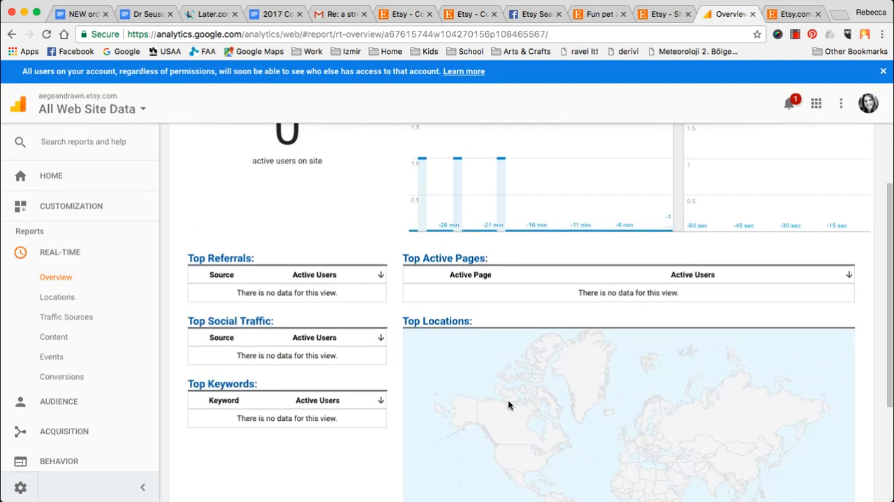
{"action": "left_click_drag", "start_coordinate": [454, 293], "coordinate": [692, 295]}
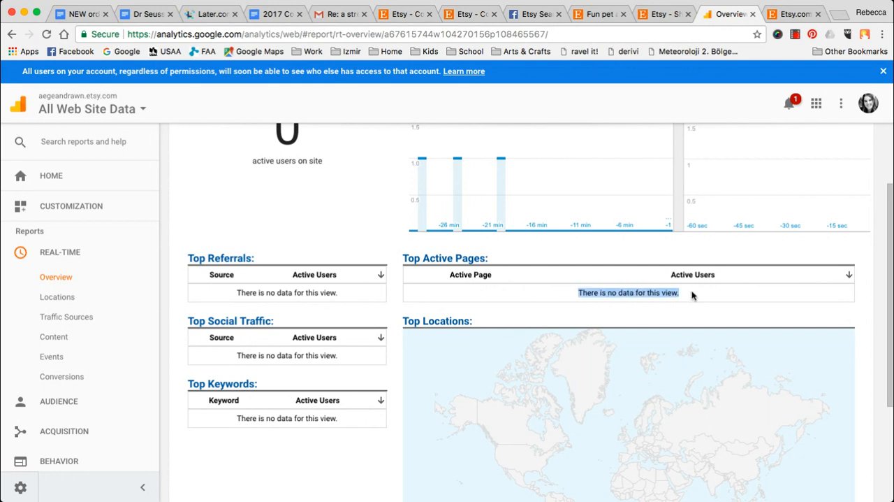
{"action": "left_click", "coordinate": [515, 292]}
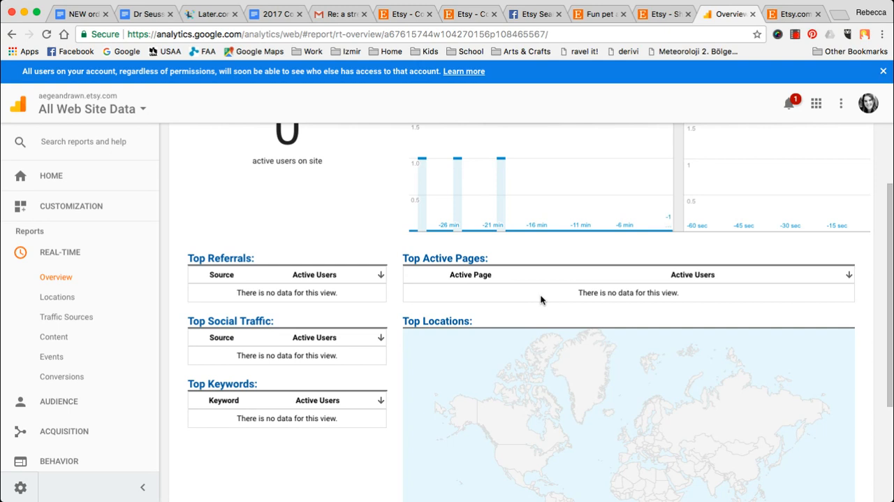
{"action": "scroll", "coordinate": [540, 299], "scroll_direction": "up", "scroll_amount": 2}
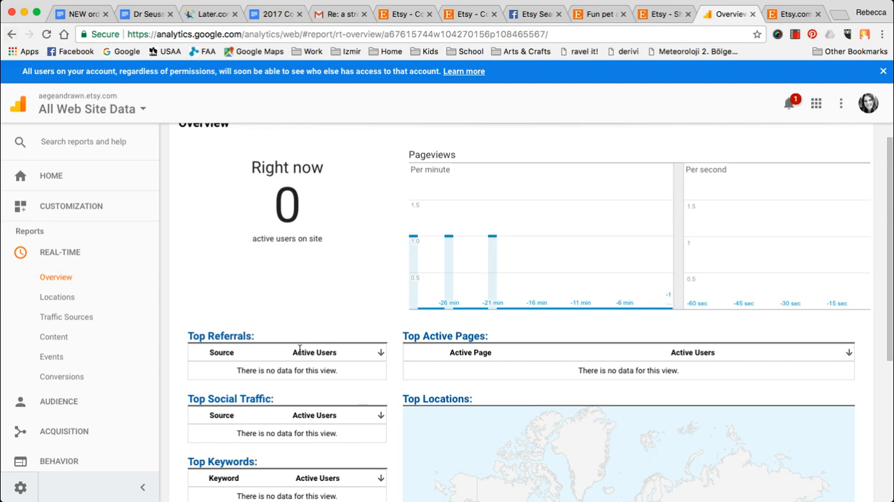
{"action": "scroll", "coordinate": [299, 349], "scroll_direction": "down", "scroll_amount": 5}
{"action": "scroll", "coordinate": [299, 350], "scroll_direction": "up", "scroll_amount": 5}
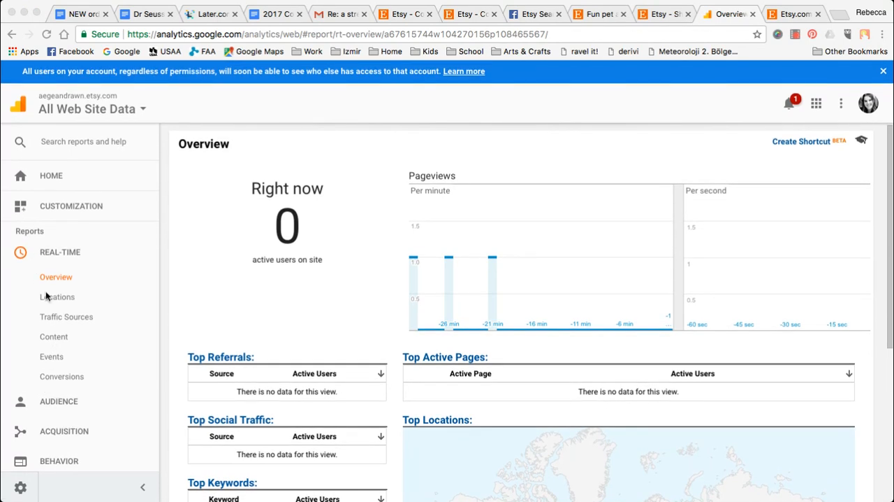
- Return to the Google Analytics home page and expand the list of Real-Time reports
{"action": "left_click", "coordinate": [127, 250]}
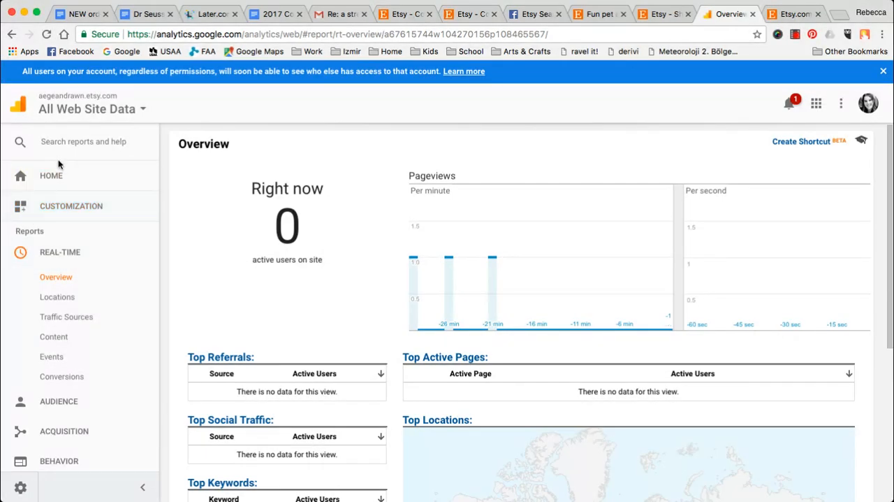
{"action": "left_click", "coordinate": [62, 179]}
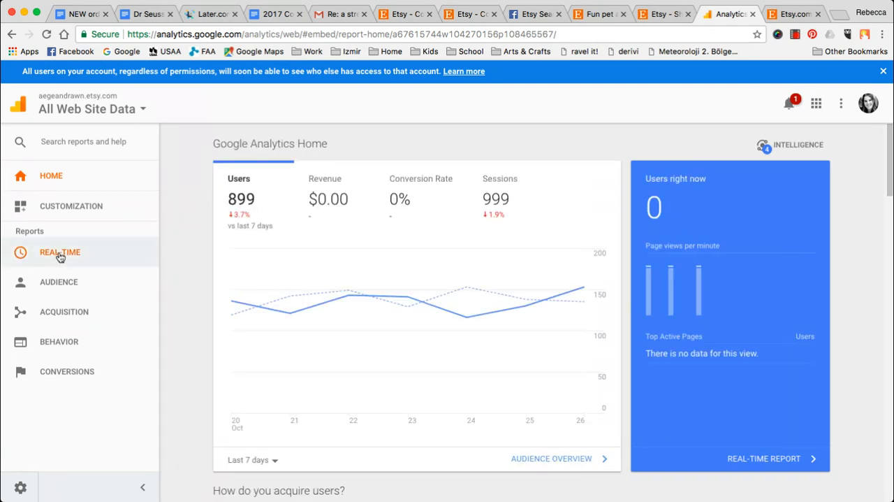
{"action": "left_click", "coordinate": [60, 253]}
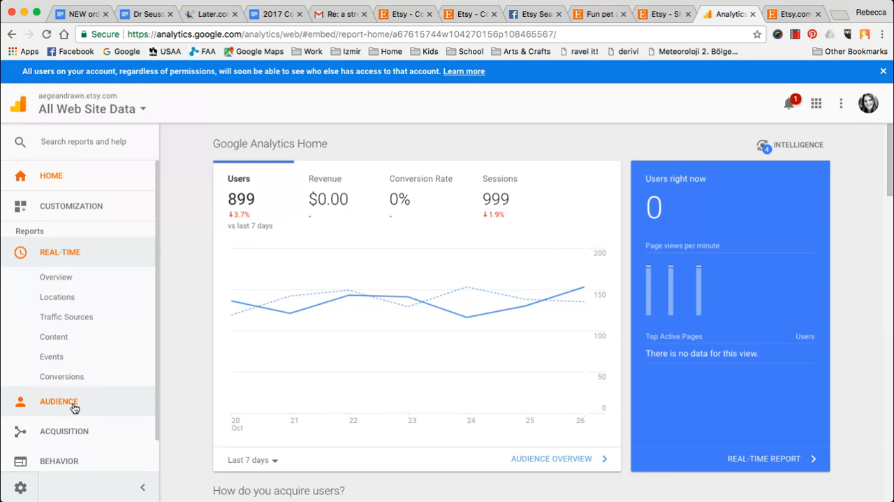
- Expand the Audience reports and open the Audience Overview report
{"action": "left_click", "coordinate": [42, 405]}
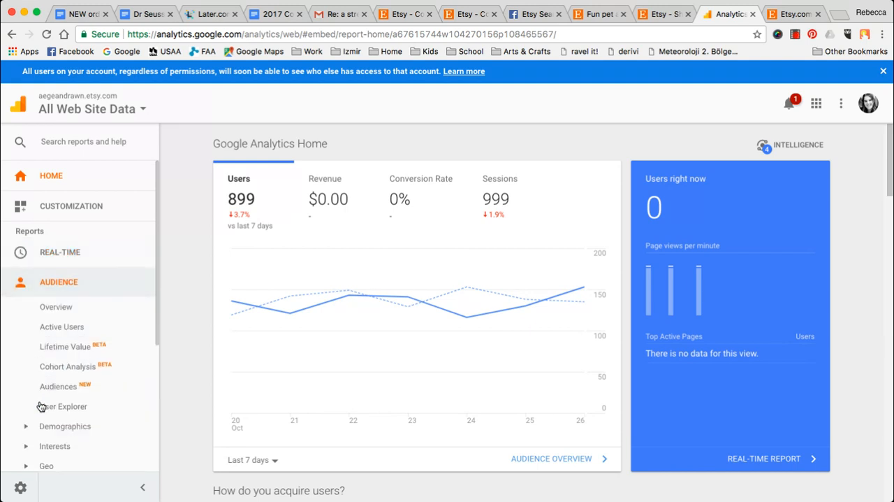
{"action": "left_click", "coordinate": [67, 309]}
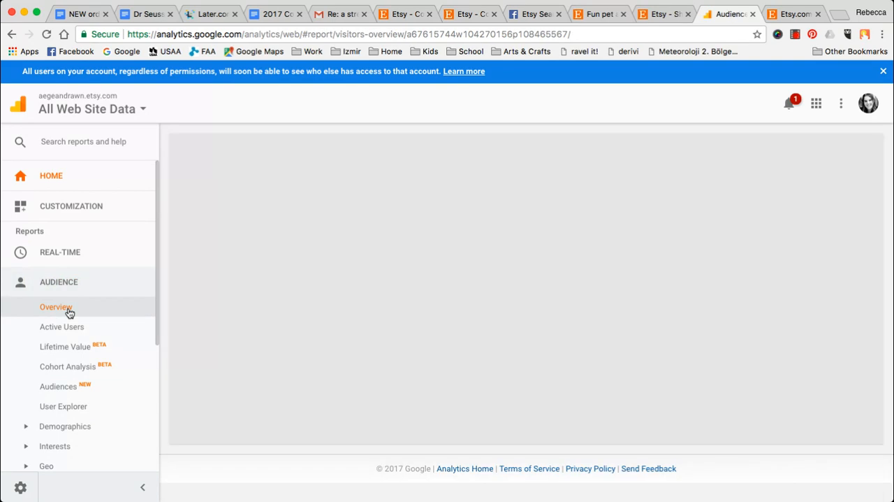
{"action": "scroll", "coordinate": [510, 249], "scroll_direction": "down", "scroll_amount": 1}
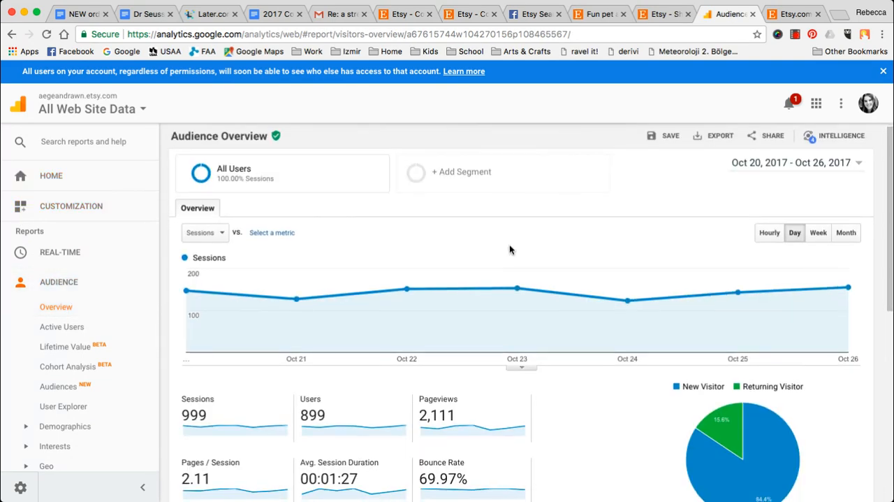
- Examine the Audience Overview's session metrics, new versus returning visitor chart and language breakdown
{"action": "scroll", "coordinate": [509, 249], "scroll_direction": "down", "scroll_amount": 1}
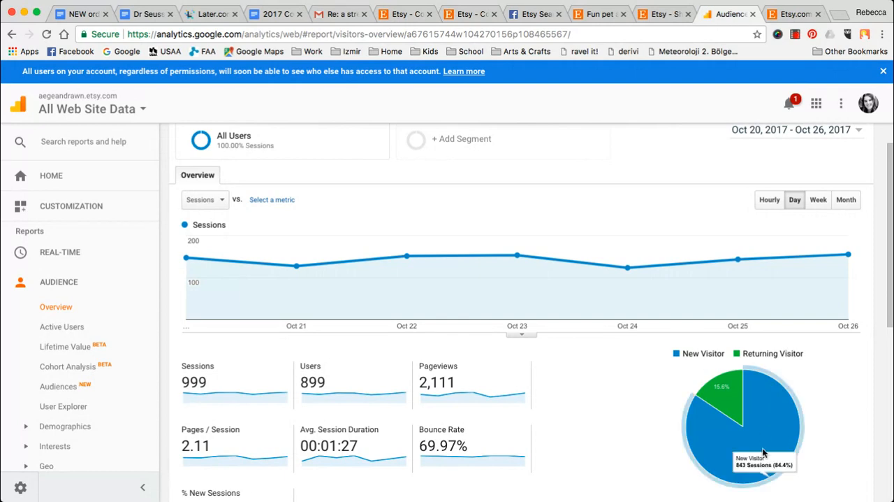
{"action": "scroll", "coordinate": [617, 355], "scroll_direction": "down", "scroll_amount": 2}
{"action": "scroll", "coordinate": [617, 354], "scroll_direction": "down", "scroll_amount": 2}
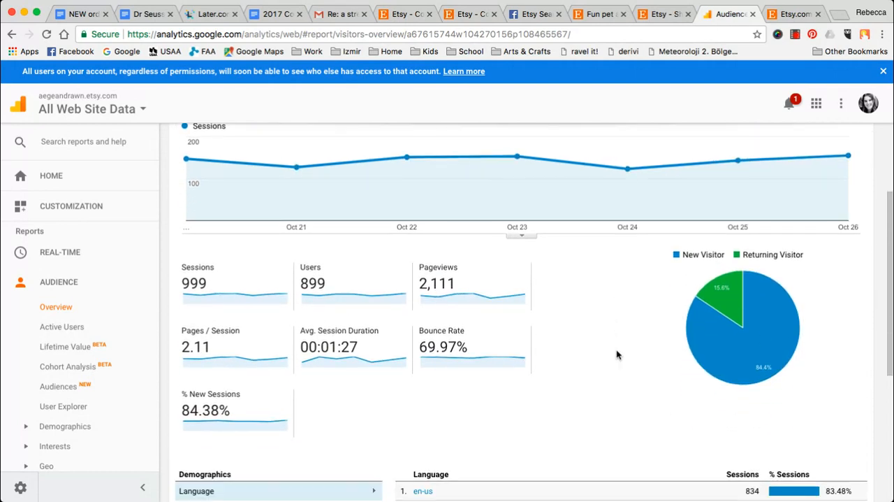
{"action": "scroll", "coordinate": [617, 355], "scroll_direction": "down", "scroll_amount": 5}
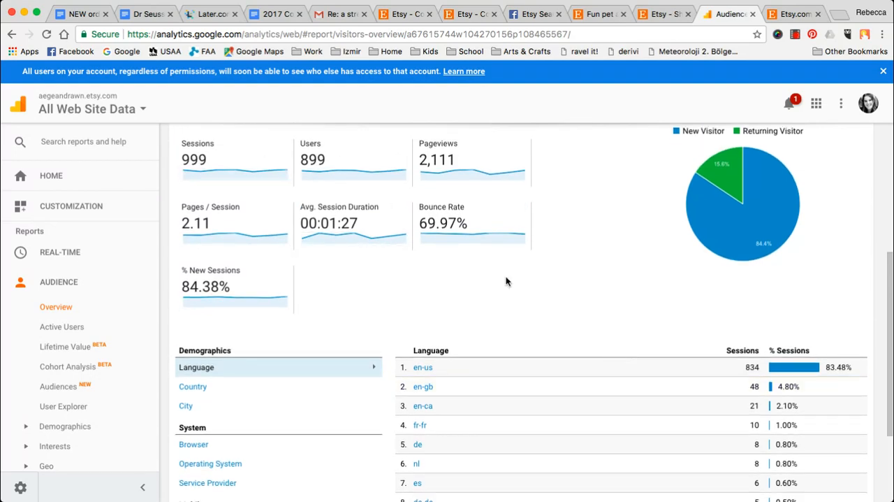
{"action": "scroll", "coordinate": [646, 258], "scroll_direction": "down", "scroll_amount": 5}
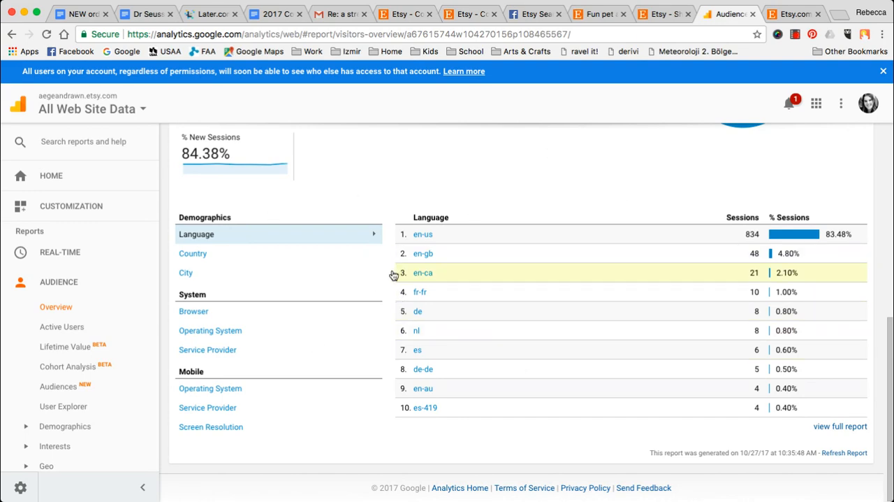
{"action": "scroll", "coordinate": [278, 389], "scroll_direction": "up", "scroll_amount": 2}
{"action": "scroll", "coordinate": [278, 389], "scroll_direction": "up", "scroll_amount": 2}
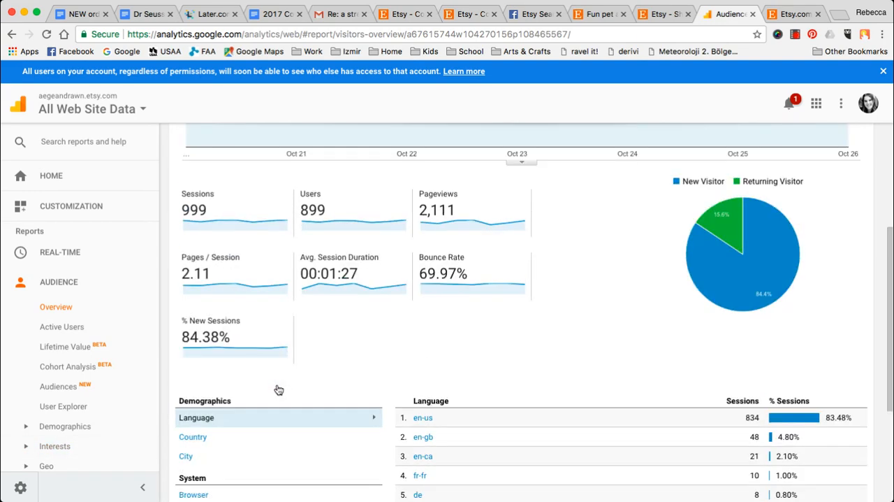
{"action": "scroll", "coordinate": [278, 389], "scroll_direction": "down", "scroll_amount": 2}
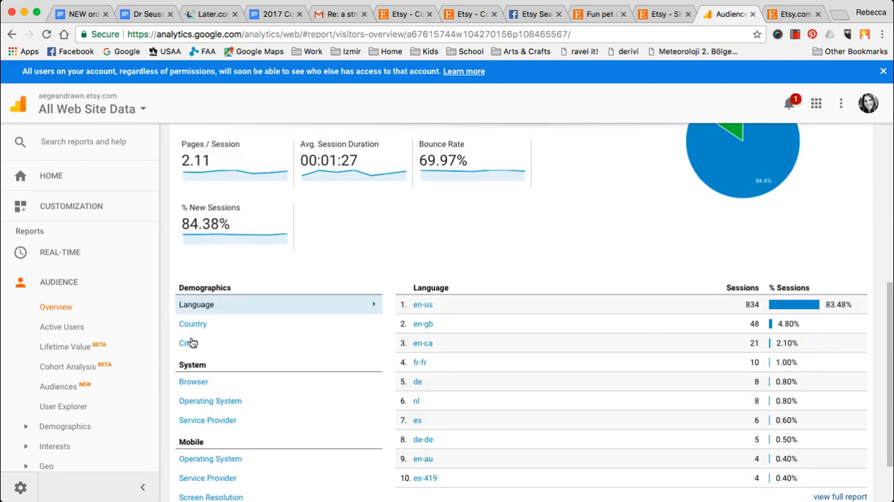
- Break the Audience Overview's demographics down by City and review the listed cities
{"action": "left_click", "coordinate": [186, 343]}
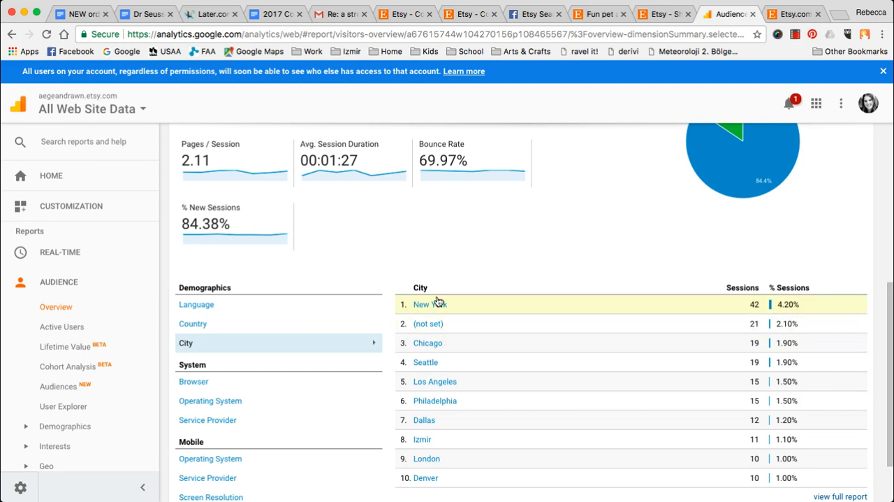
{"action": "scroll", "coordinate": [469, 307], "scroll_direction": "down", "scroll_amount": 2}
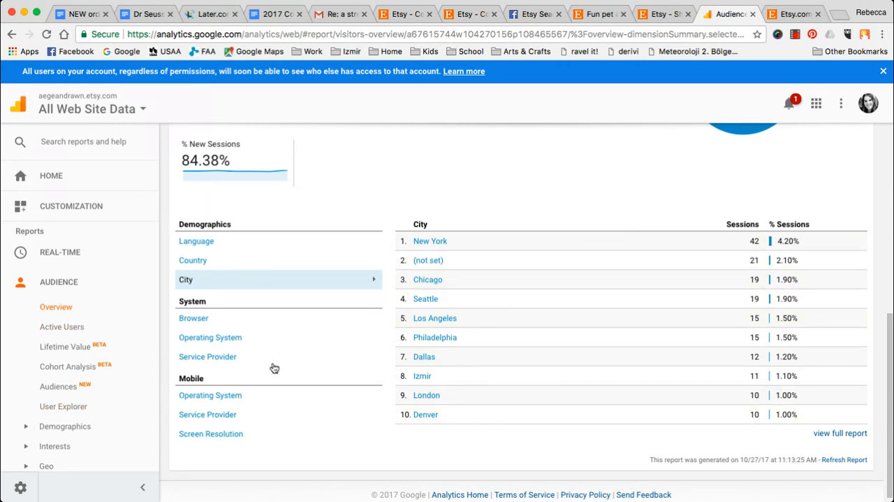
{"action": "scroll", "coordinate": [272, 365], "scroll_direction": "up", "scroll_amount": 4}
{"action": "scroll", "coordinate": [272, 366], "scroll_direction": "up", "scroll_amount": 4}
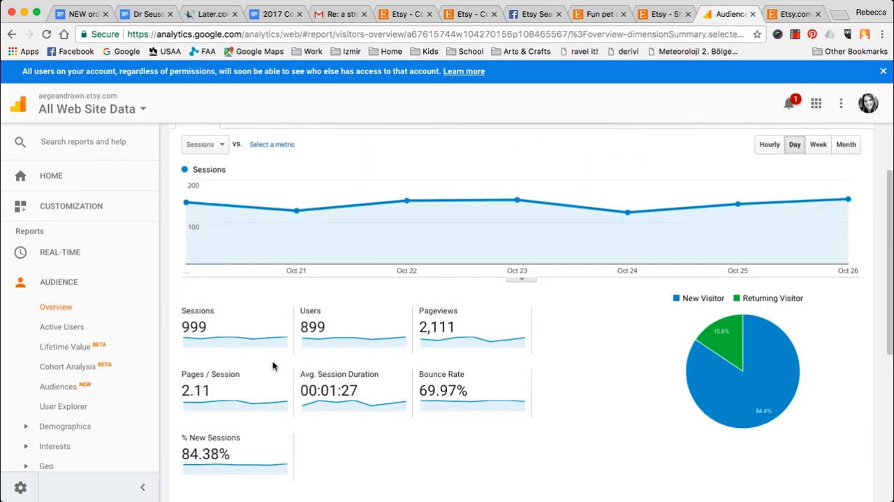
{"action": "scroll", "coordinate": [273, 366], "scroll_direction": "up", "scroll_amount": 3}
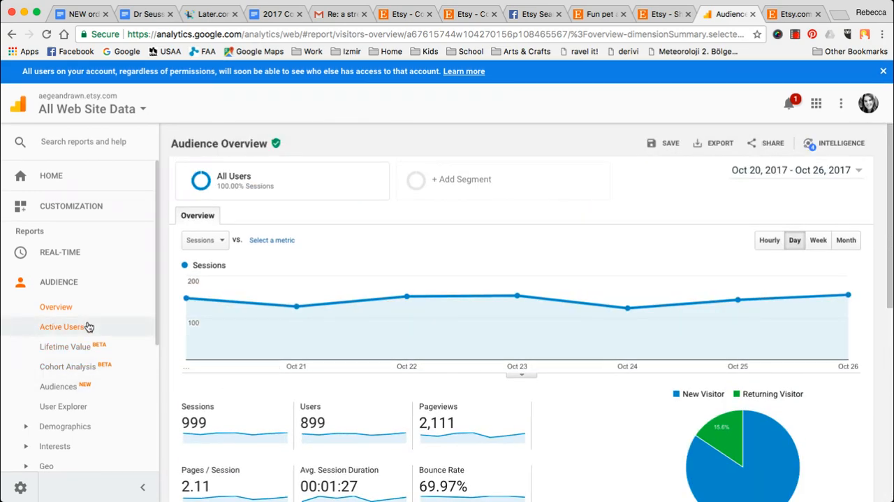
- Open the Acquisition Overview report and examine its Top Channels chart and the table of channels
{"action": "left_click", "coordinate": [49, 288]}
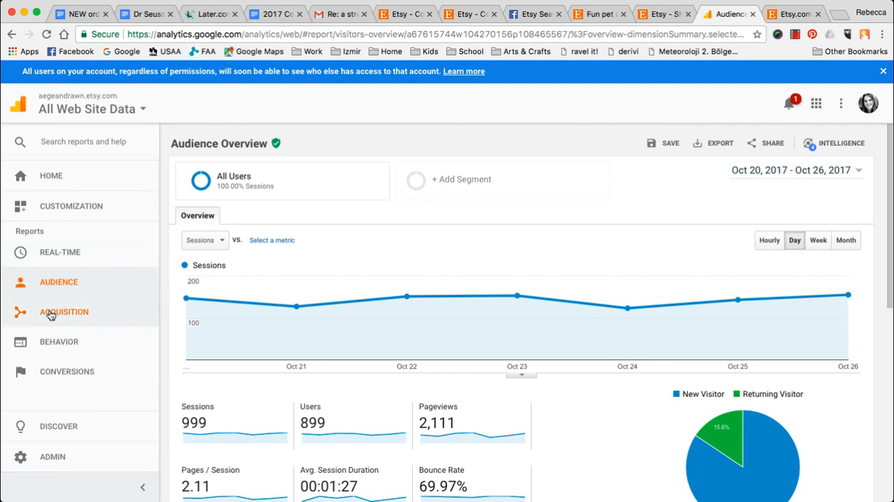
{"action": "left_click", "coordinate": [50, 315]}
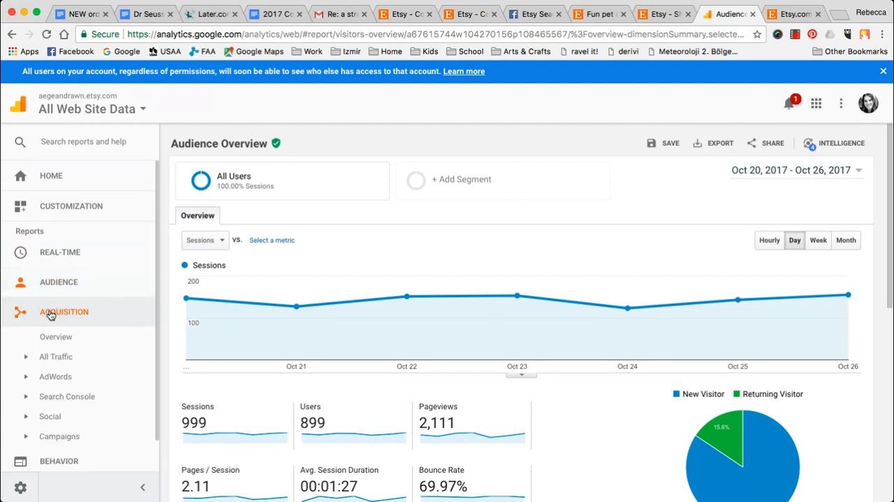
{"action": "left_click", "coordinate": [56, 337]}
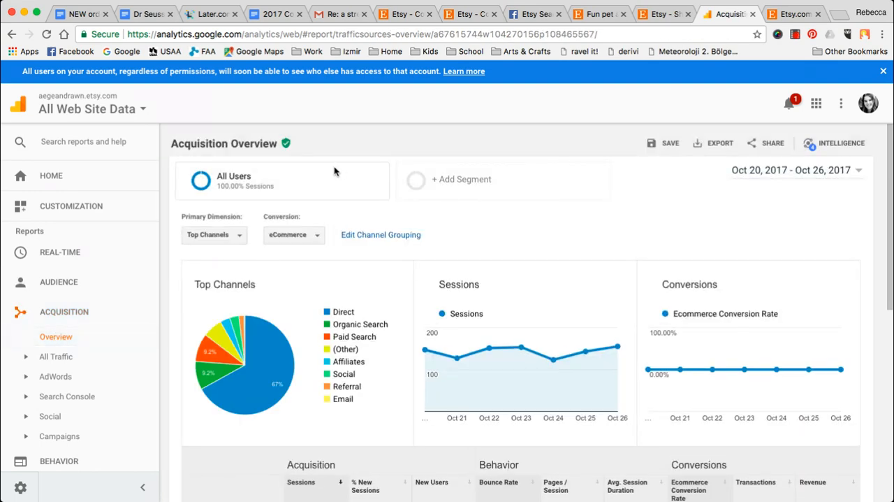
{"action": "scroll", "coordinate": [392, 245], "scroll_direction": "down", "scroll_amount": 1}
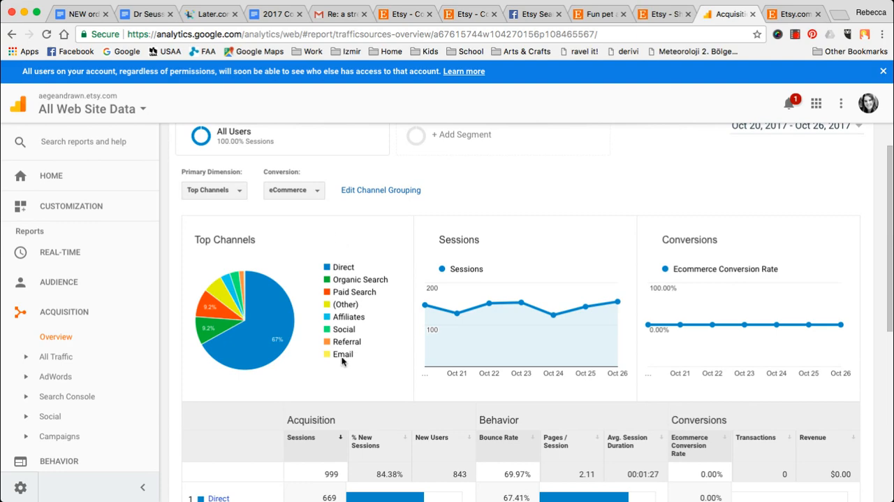
{"action": "scroll", "coordinate": [377, 291], "scroll_direction": "down", "scroll_amount": 5}
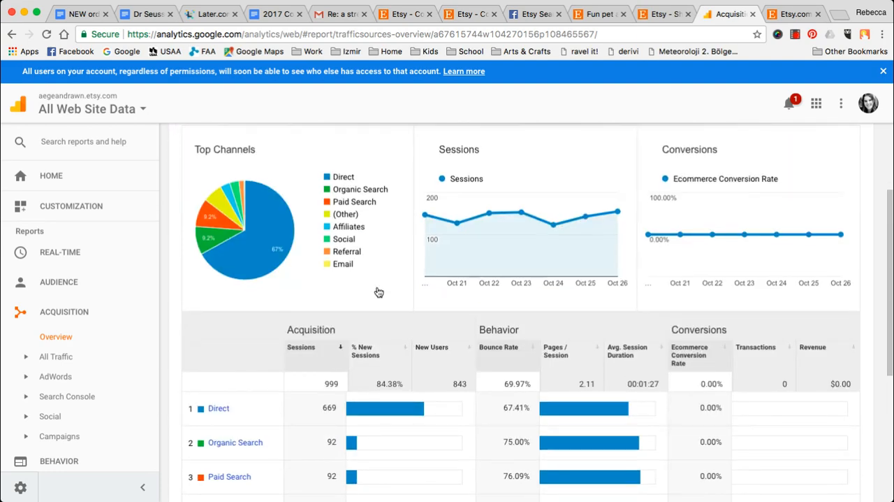
{"action": "scroll", "coordinate": [377, 291], "scroll_direction": "down", "scroll_amount": 2}
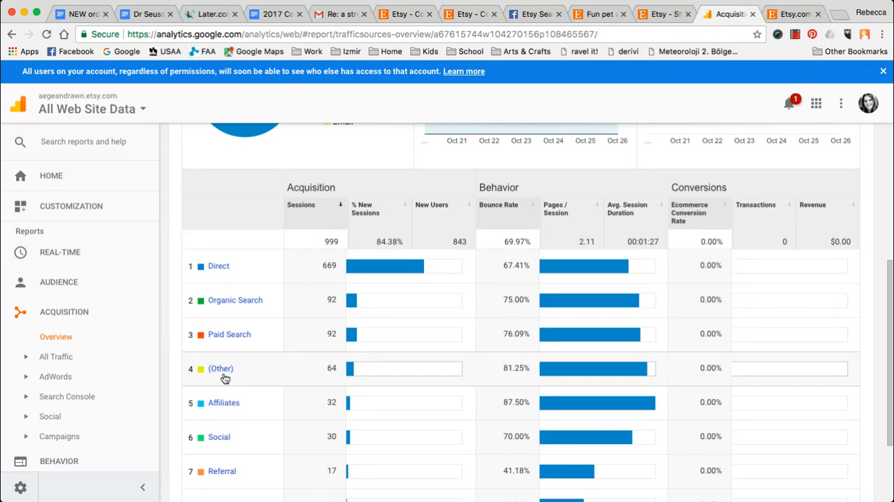
{"action": "scroll", "coordinate": [225, 378], "scroll_direction": "down", "scroll_amount": 2}
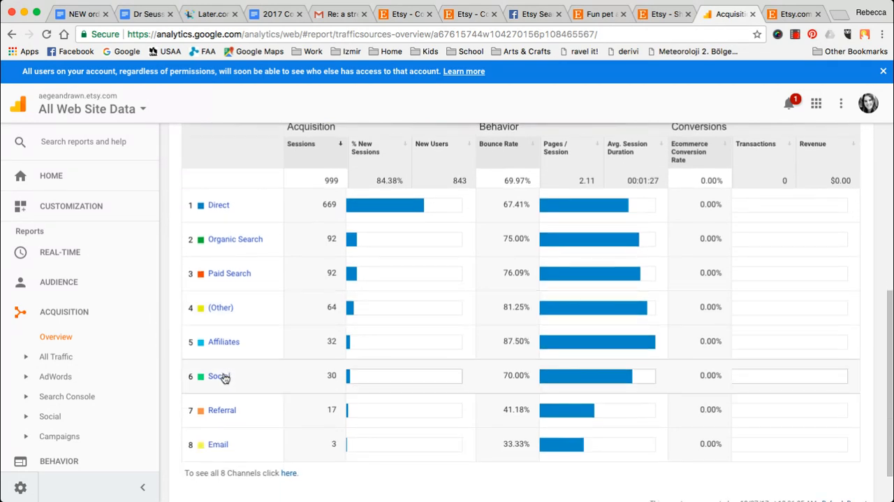
- Switch to the Etsy shop stats, expand the Direct traffic source and show page 2 of the Websites list
{"action": "left_click", "coordinate": [659, 15]}
{"action": "scroll", "coordinate": [517, 184], "scroll_direction": "up", "scroll_amount": 5}
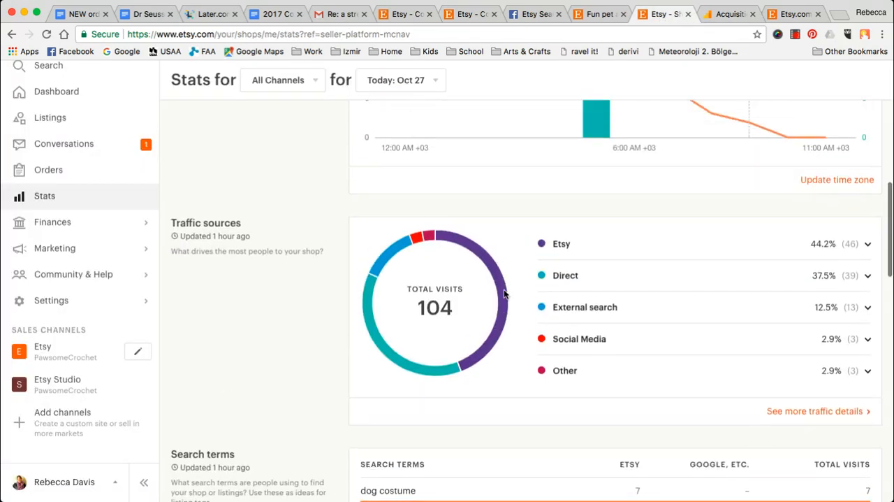
{"action": "left_click", "coordinate": [566, 292]}
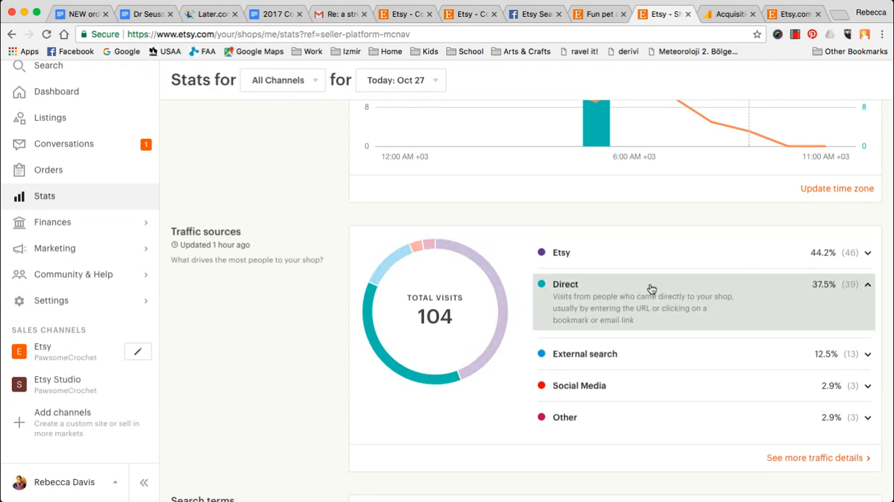
{"action": "scroll", "coordinate": [636, 315], "scroll_direction": "down", "scroll_amount": 2}
{"action": "scroll", "coordinate": [637, 316], "scroll_direction": "down", "scroll_amount": 12}
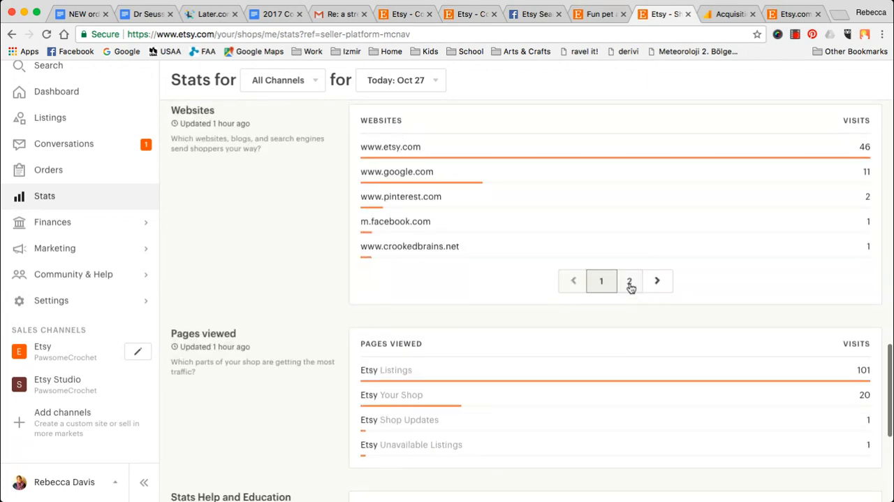
{"action": "left_click", "coordinate": [630, 283]}
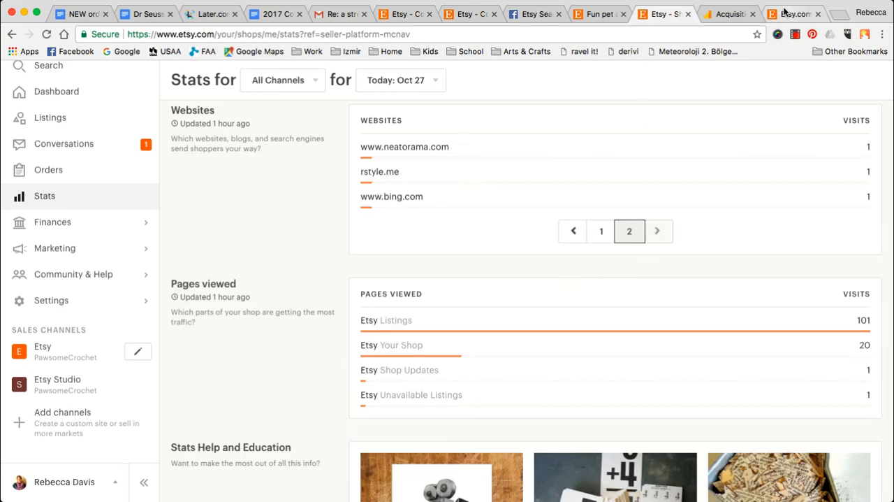
- Return to Google Analytics, open the Direct channel's details and look over its landing pages and secondary dimension categories
{"action": "left_click", "coordinate": [785, 13]}
{"action": "left_click", "coordinate": [727, 14]}
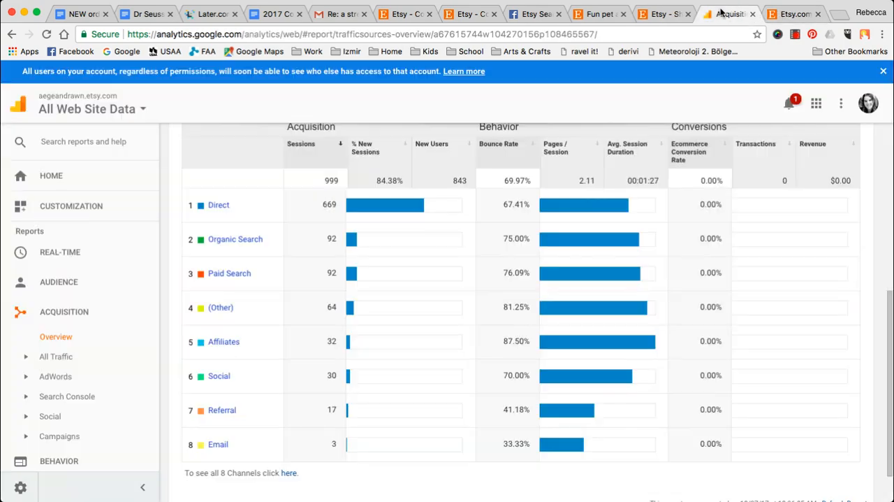
{"action": "left_click", "coordinate": [210, 204]}
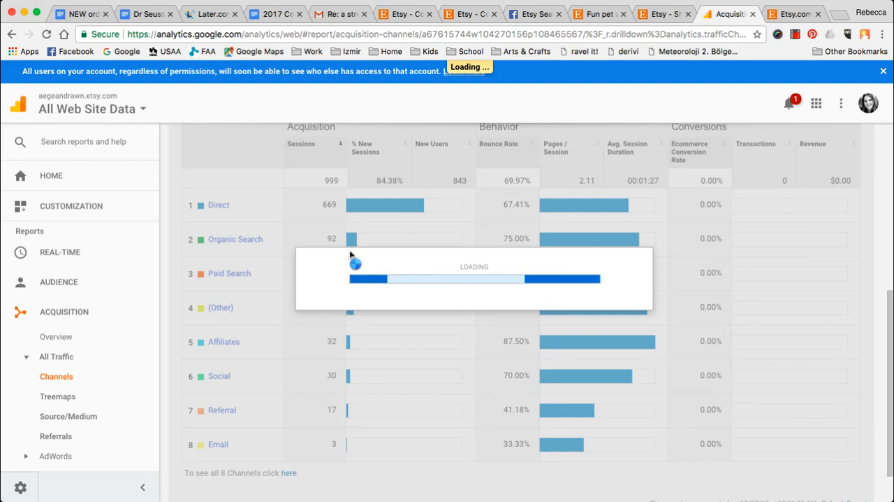
{"action": "scroll", "coordinate": [539, 221], "scroll_direction": "down", "scroll_amount": 5}
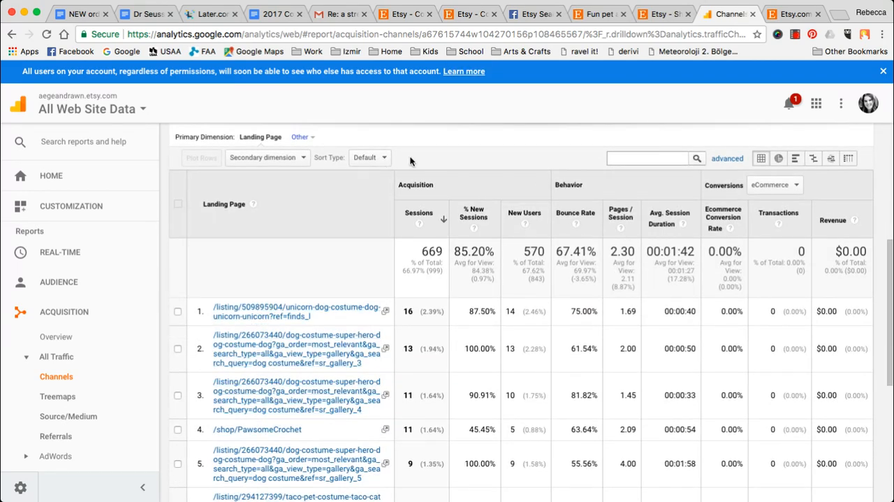
{"action": "left_click", "coordinate": [299, 159]}
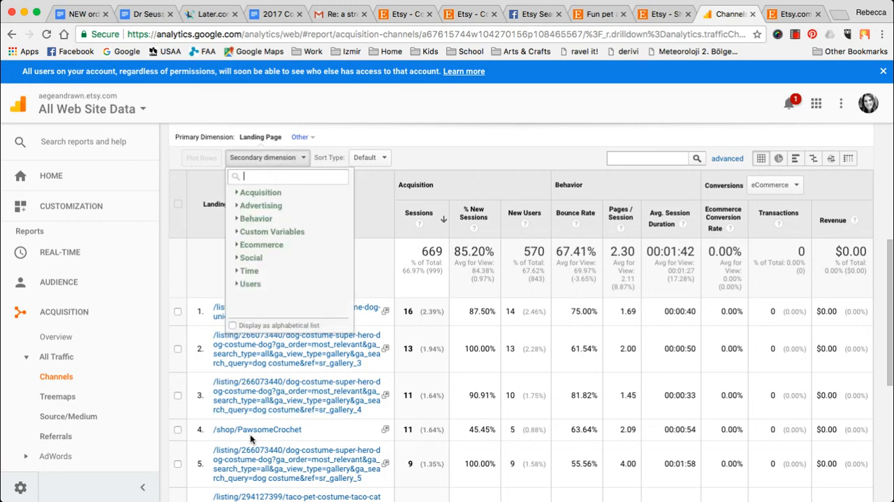
{"action": "left_click", "coordinate": [198, 278]}
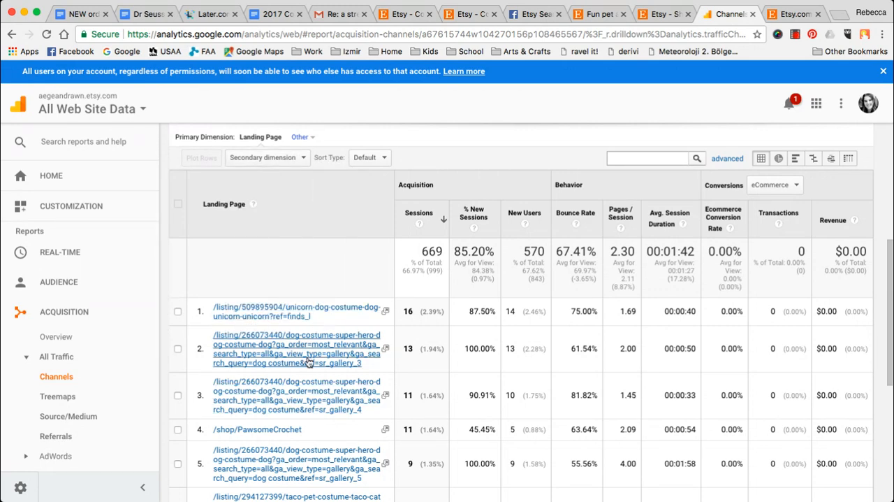
{"action": "scroll", "coordinate": [310, 363], "scroll_direction": "down", "scroll_amount": 5}
{"action": "scroll", "coordinate": [309, 363], "scroll_direction": "up", "scroll_amount": 10}
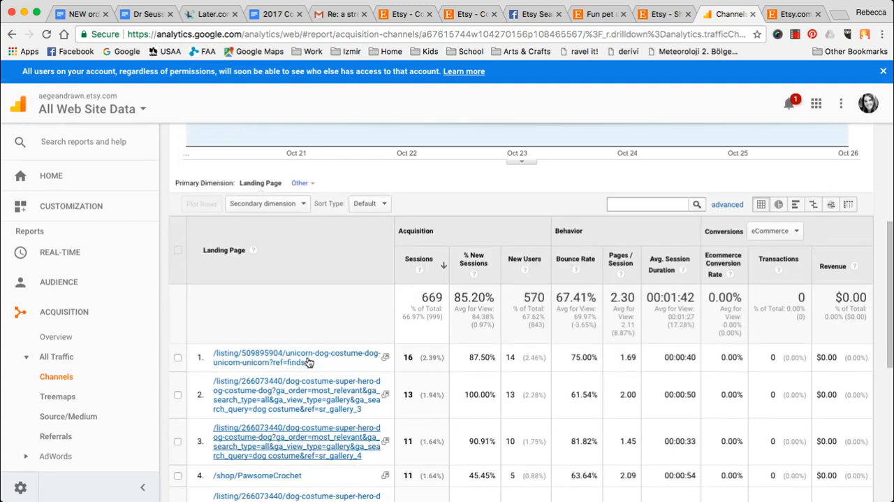
- Add the Acquisition dimension Referral Path as secondary dimension to the Direct channel's landing page table and review its rows
{"action": "left_click", "coordinate": [299, 220]}
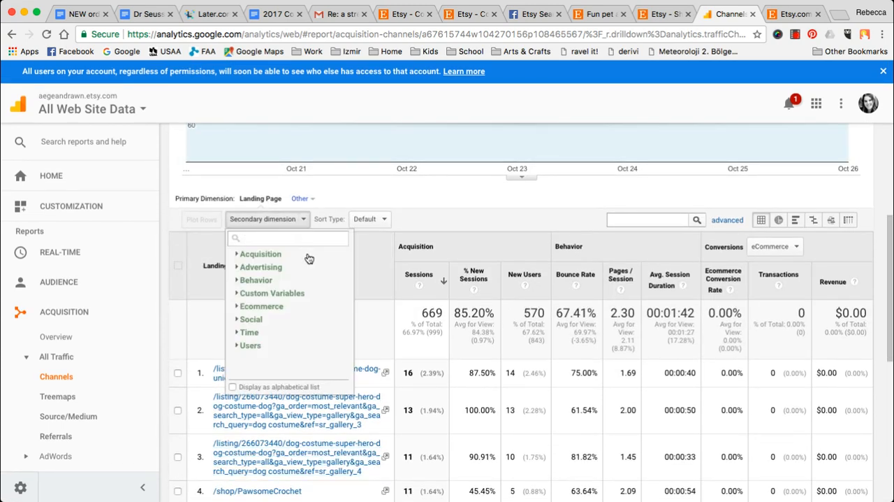
{"action": "left_click", "coordinate": [258, 255]}
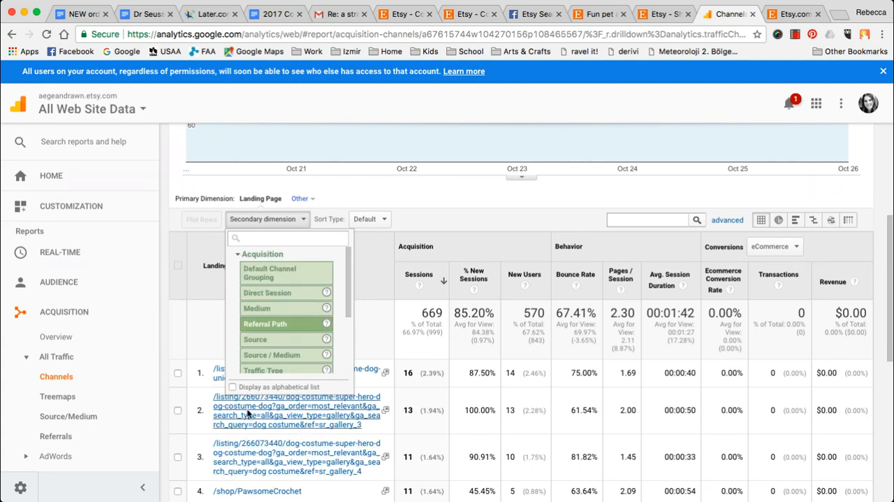
{"action": "scroll", "coordinate": [290, 322], "scroll_direction": "down", "scroll_amount": 1}
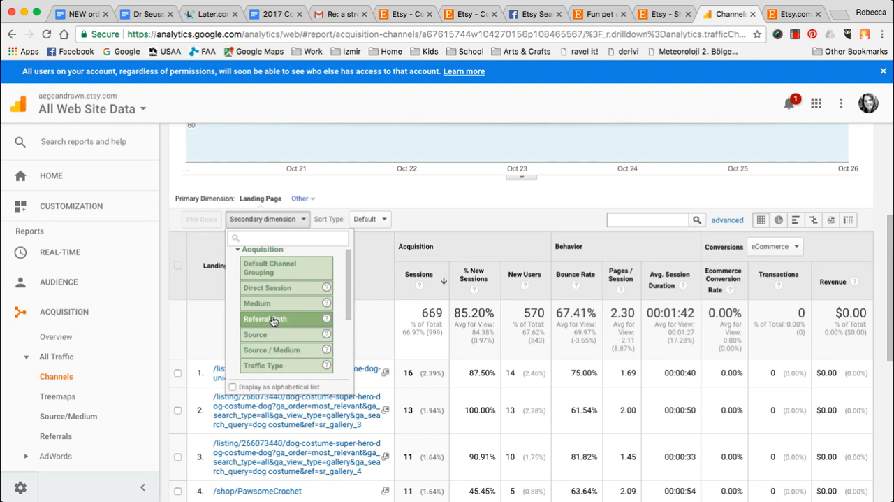
{"action": "left_click", "coordinate": [273, 320]}
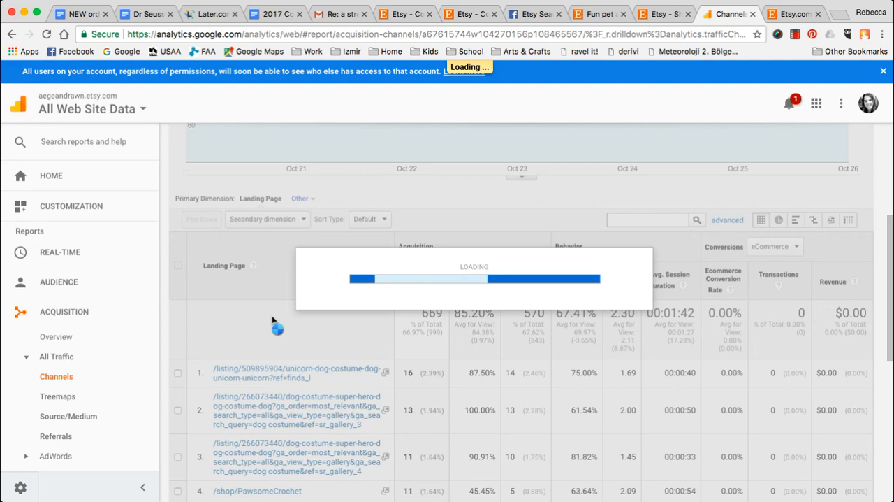
{"action": "scroll", "coordinate": [429, 338], "scroll_direction": "down", "scroll_amount": 5}
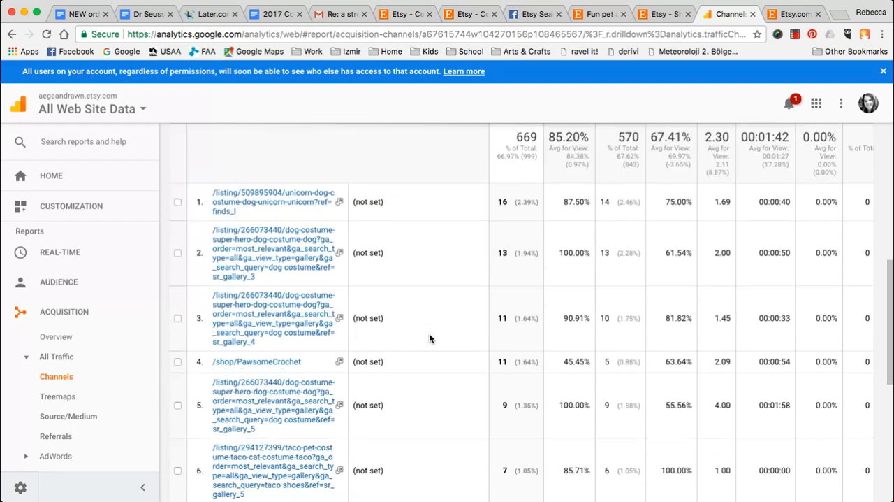
{"action": "scroll", "coordinate": [429, 338], "scroll_direction": "down", "scroll_amount": 10}
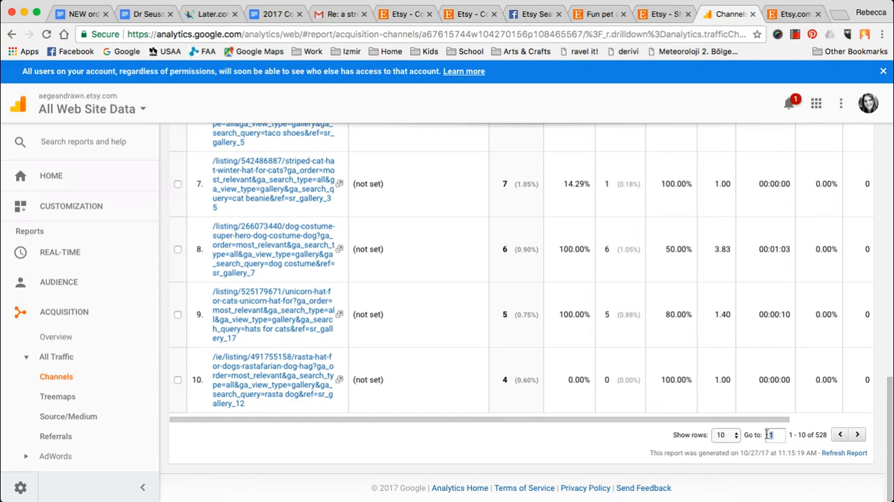
- Make the Direct channel's landing page table start at row 10 and return to the report's beginning
{"action": "type", "text": "0"}
{"action": "key", "text": "Return"}
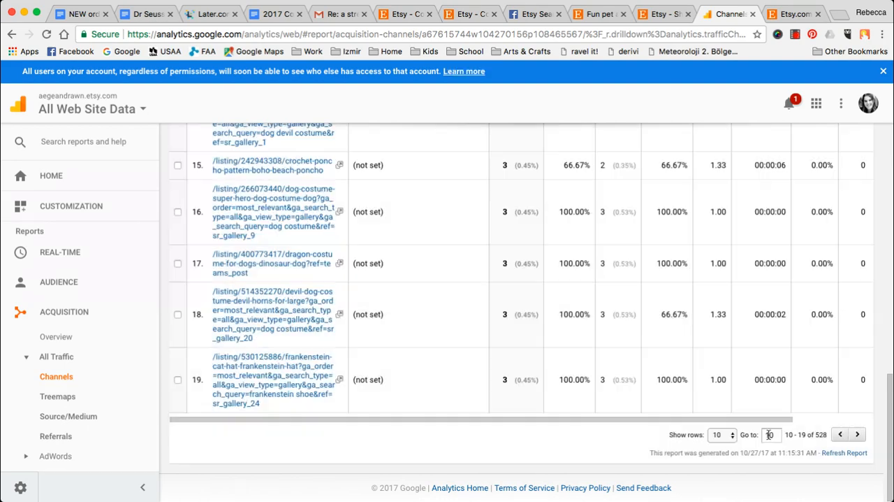
{"action": "scroll", "coordinate": [477, 351], "scroll_direction": "up", "scroll_amount": 15}
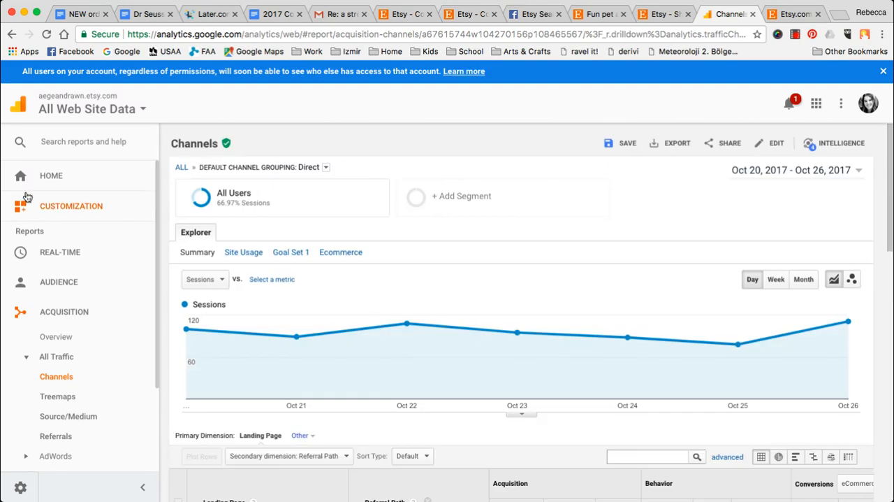
- Open the landing page table's secondary dimension choices, and switch to the Etsy shop stats to show page 1 of the Websites list
{"action": "scroll", "coordinate": [544, 252], "scroll_direction": "down", "scroll_amount": 5}
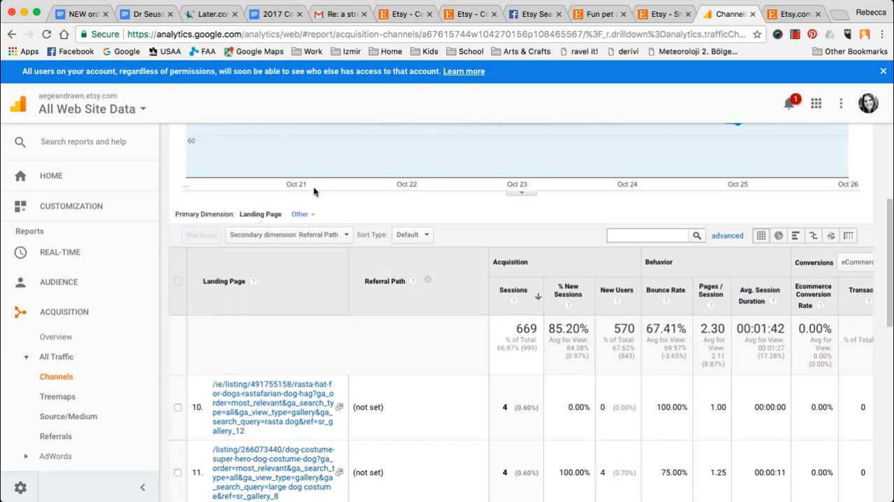
{"action": "left_click", "coordinate": [309, 234]}
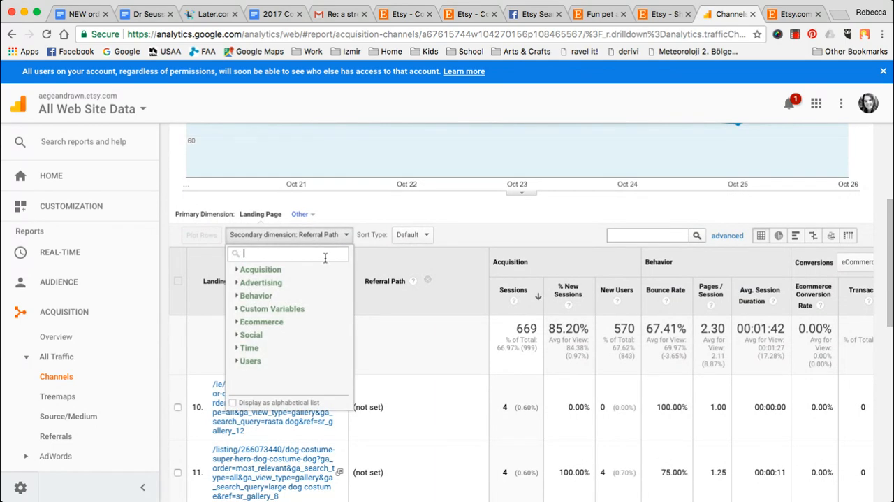
{"action": "left_click", "coordinate": [657, 15]}
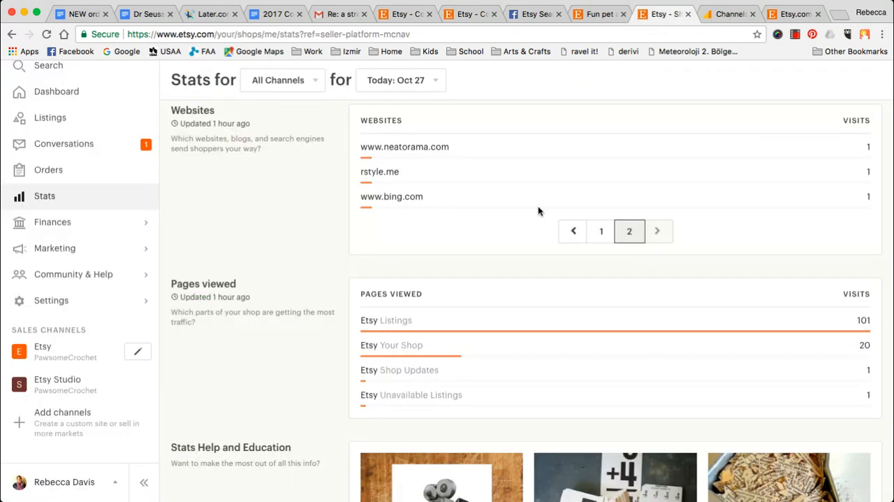
{"action": "left_click", "coordinate": [600, 231]}
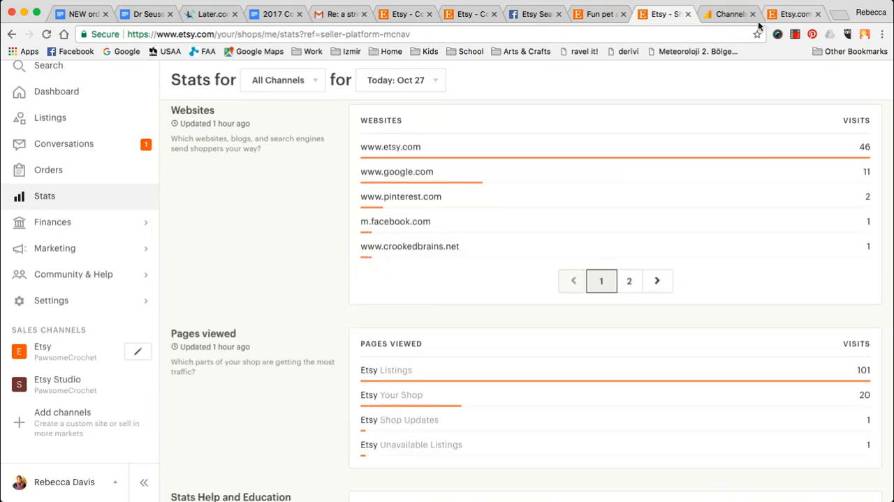
- Return to Google Analytics, open the Acquisition Overview report and review its channels table
{"action": "left_click", "coordinate": [721, 14]}
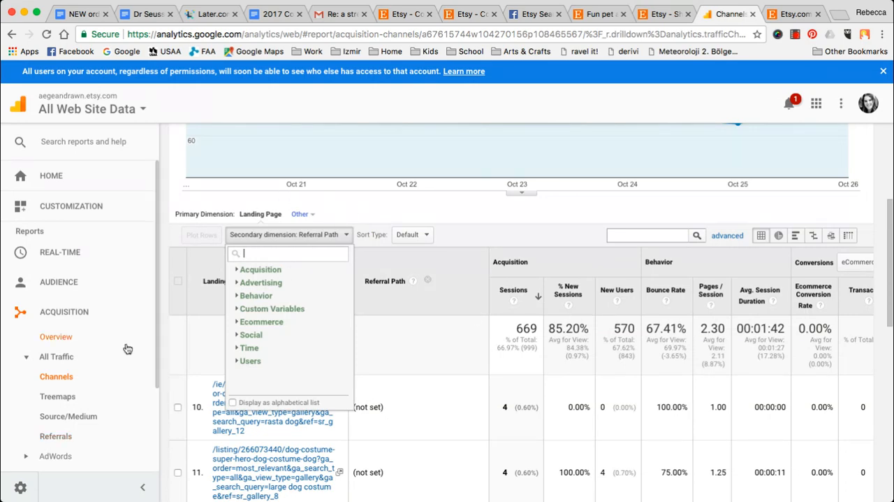
{"action": "left_click", "coordinate": [56, 337]}
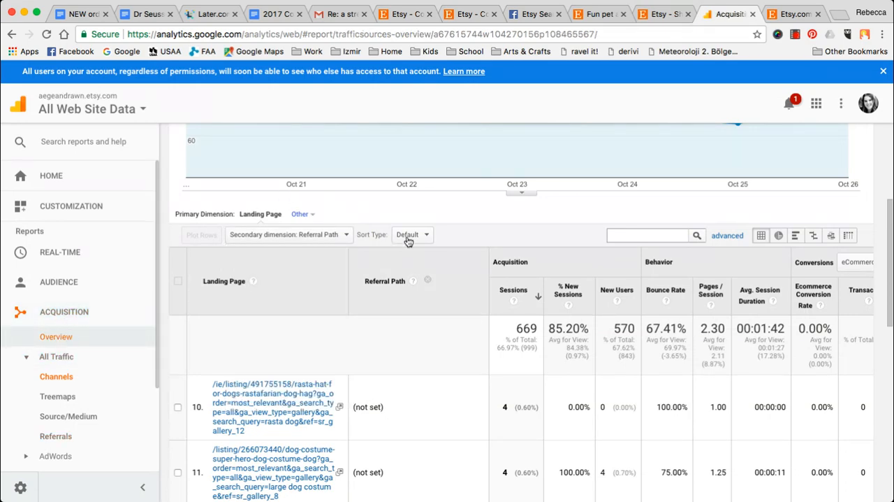
{"action": "scroll", "coordinate": [461, 251], "scroll_direction": "down", "scroll_amount": 3}
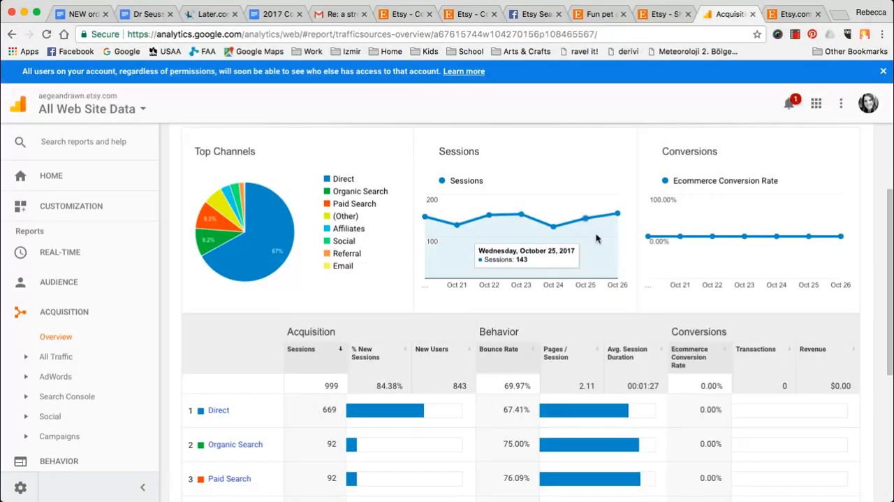
{"action": "scroll", "coordinate": [596, 238], "scroll_direction": "down", "scroll_amount": 3}
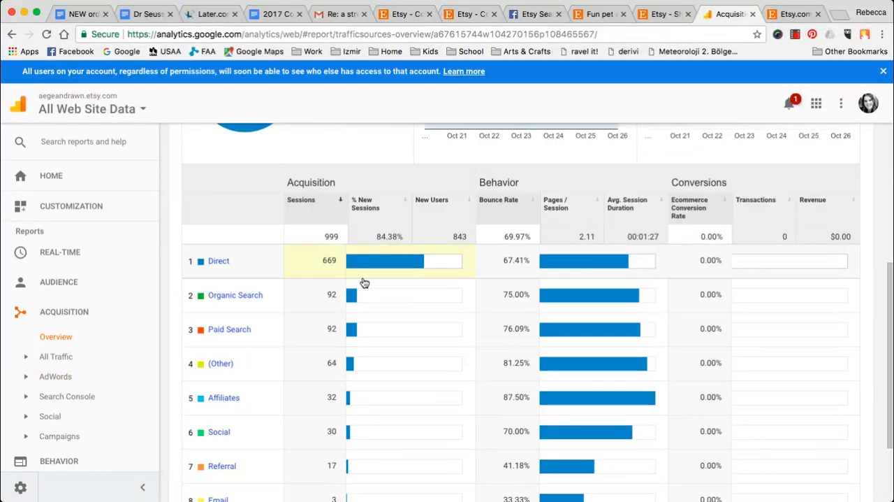
- Open the Social Overview report under Acquisition and examine its session figures and social network list
{"action": "left_click", "coordinate": [46, 417]}
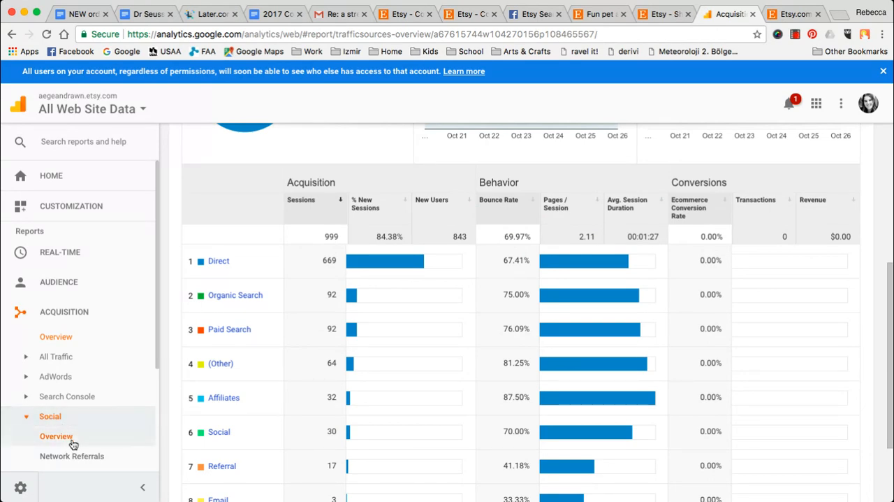
{"action": "left_click", "coordinate": [71, 442]}
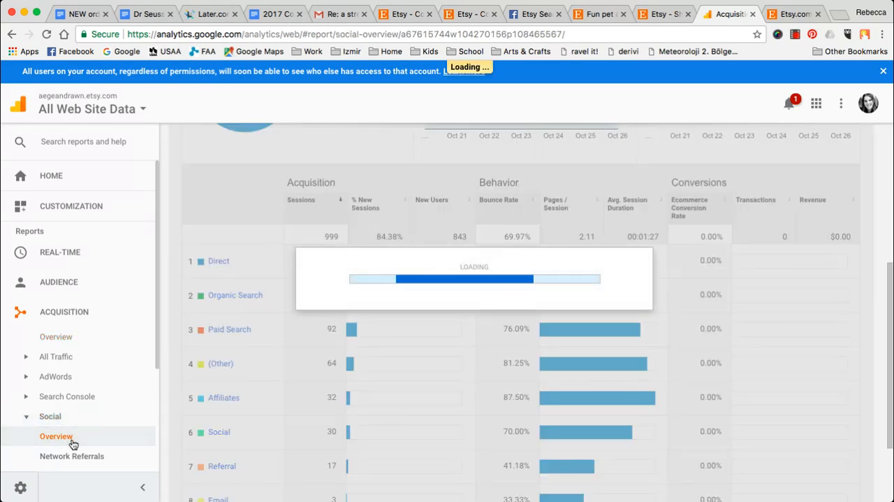
{"action": "scroll", "coordinate": [341, 325], "scroll_direction": "down", "scroll_amount": 5}
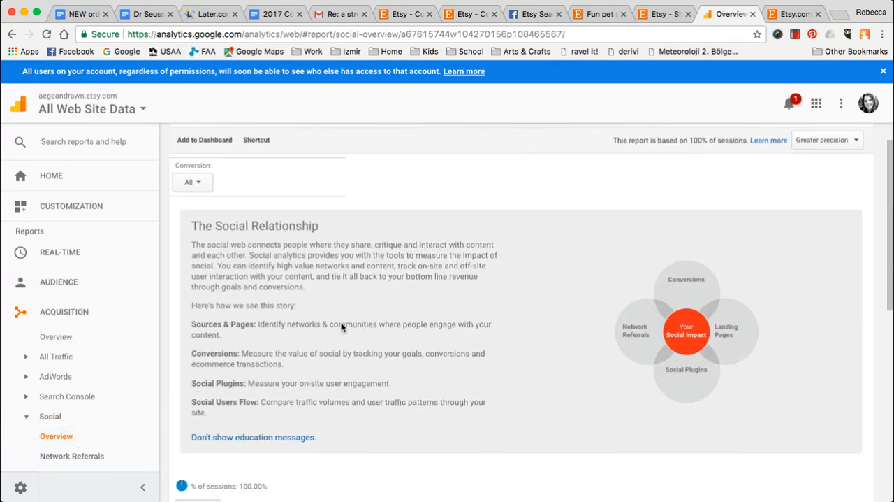
{"action": "scroll", "coordinate": [342, 327], "scroll_direction": "down", "scroll_amount": 3}
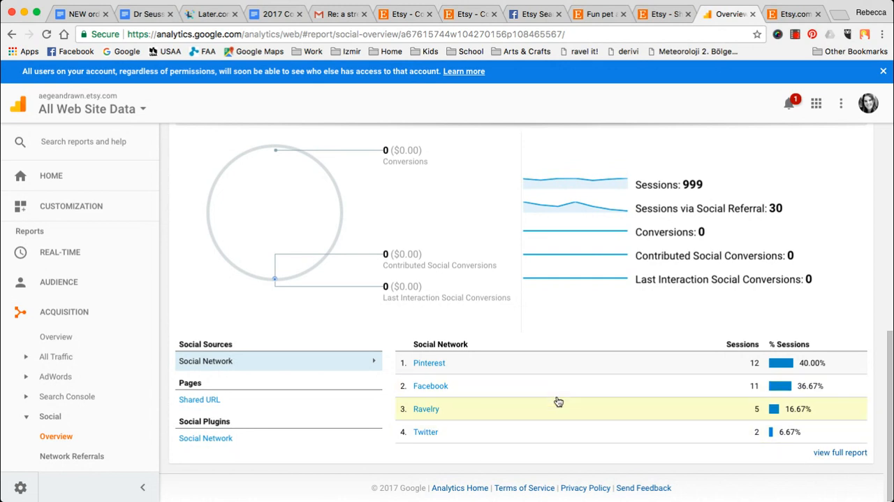
{"action": "scroll", "coordinate": [556, 409], "scroll_direction": "up", "scroll_amount": 1}
{"action": "scroll", "coordinate": [558, 402], "scroll_direction": "down", "scroll_amount": 1}
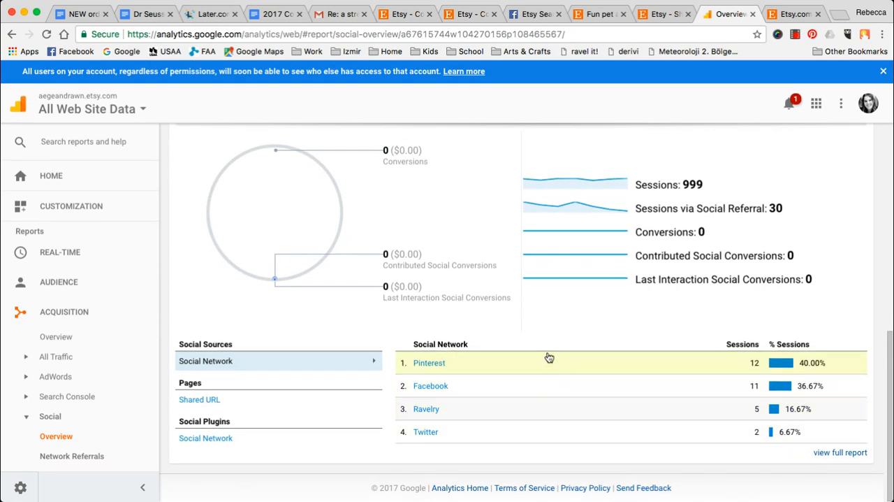
- Open Facebook's network referrals and review its shared URLs and session charts
{"action": "left_click", "coordinate": [433, 387]}
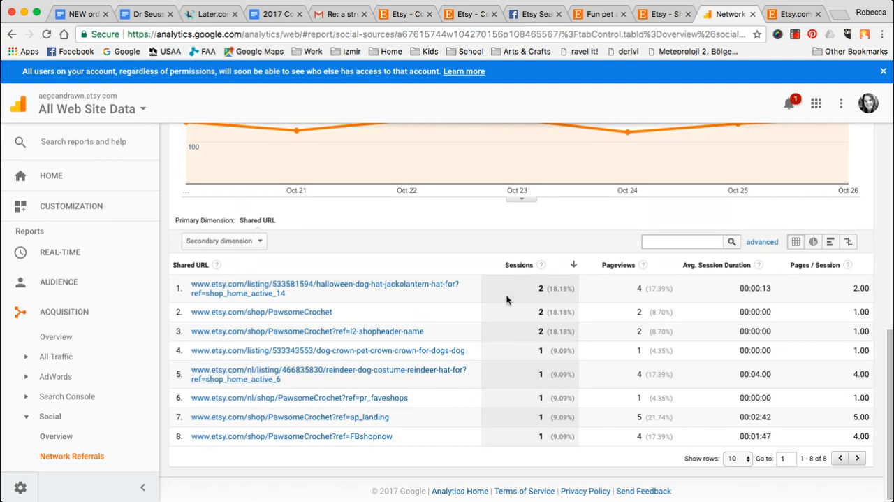
{"action": "scroll", "coordinate": [520, 357], "scroll_direction": "up", "scroll_amount": 3}
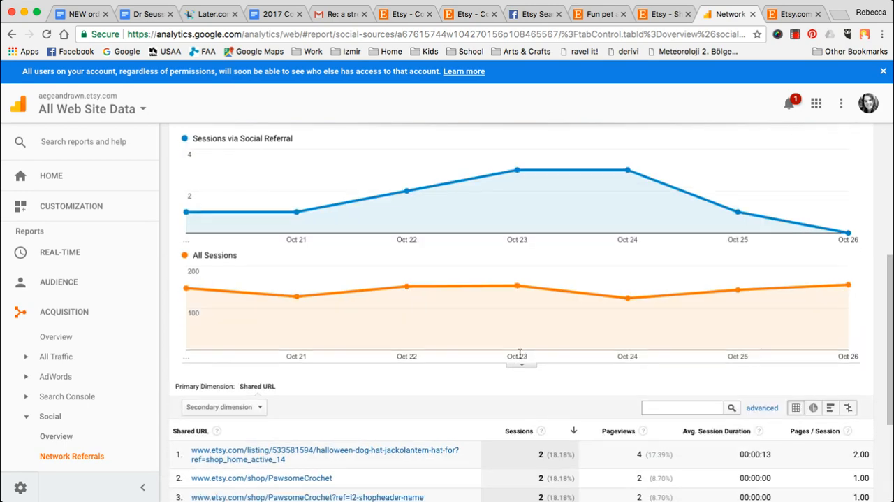
{"action": "scroll", "coordinate": [390, 331], "scroll_direction": "down", "scroll_amount": 3}
{"action": "scroll", "coordinate": [390, 332], "scroll_direction": "up", "scroll_amount": 7}
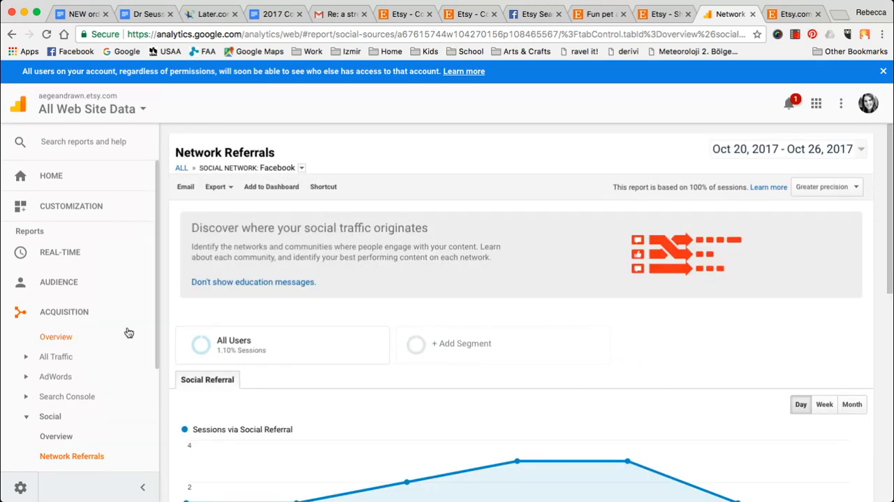
- Go back to the Social Overview report, open Pinterest's network referrals and review its shared URLs
{"action": "left_click", "coordinate": [10, 34]}
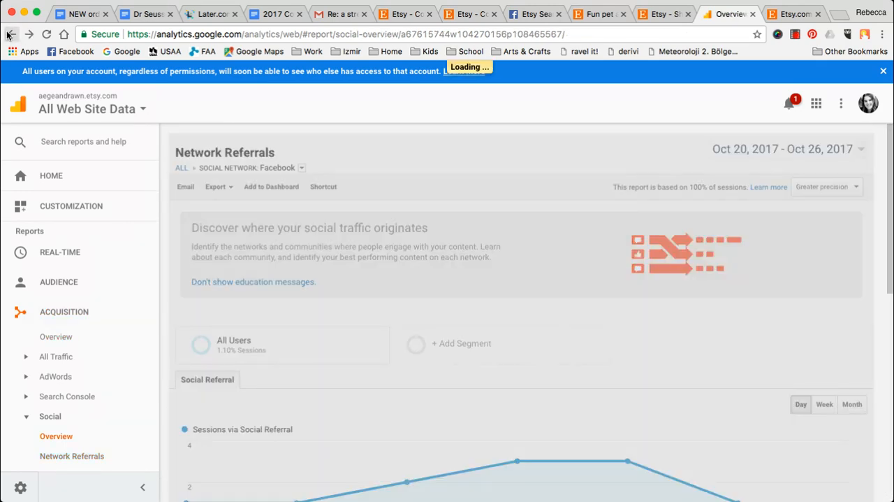
{"action": "scroll", "coordinate": [528, 259], "scroll_direction": "down", "scroll_amount": 10}
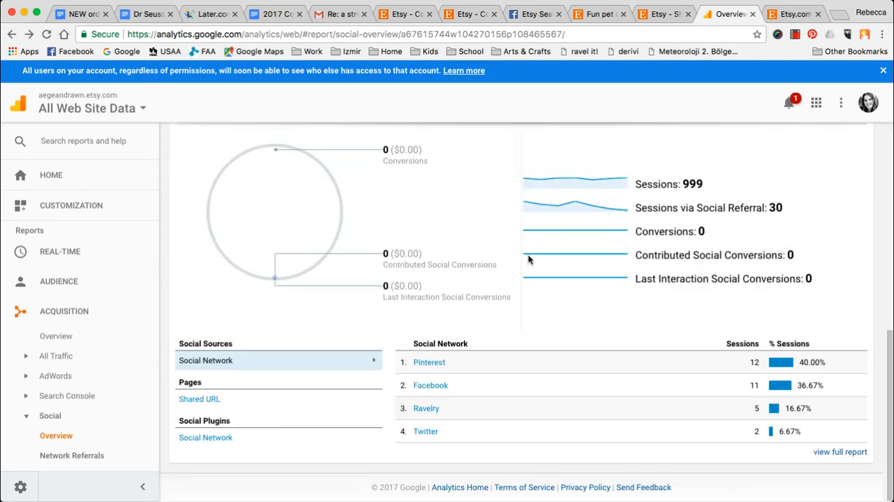
{"action": "left_click", "coordinate": [423, 366]}
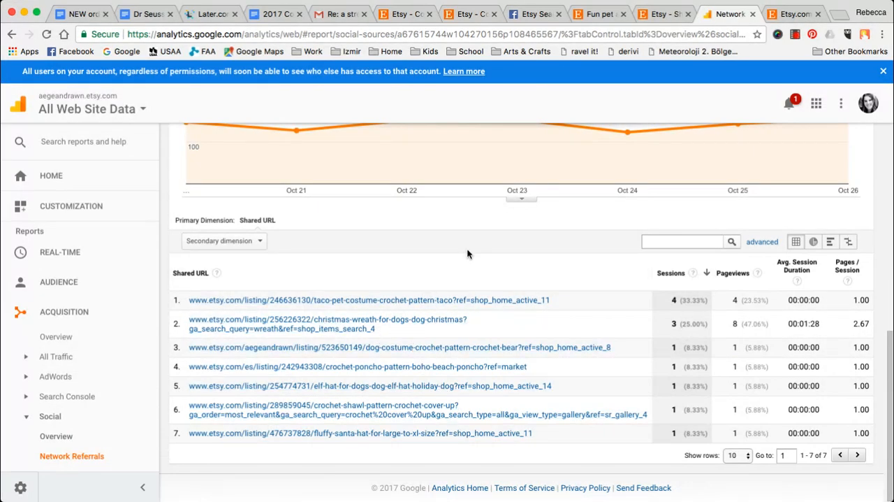
{"action": "scroll", "coordinate": [449, 431], "scroll_direction": "up", "scroll_amount": 1}
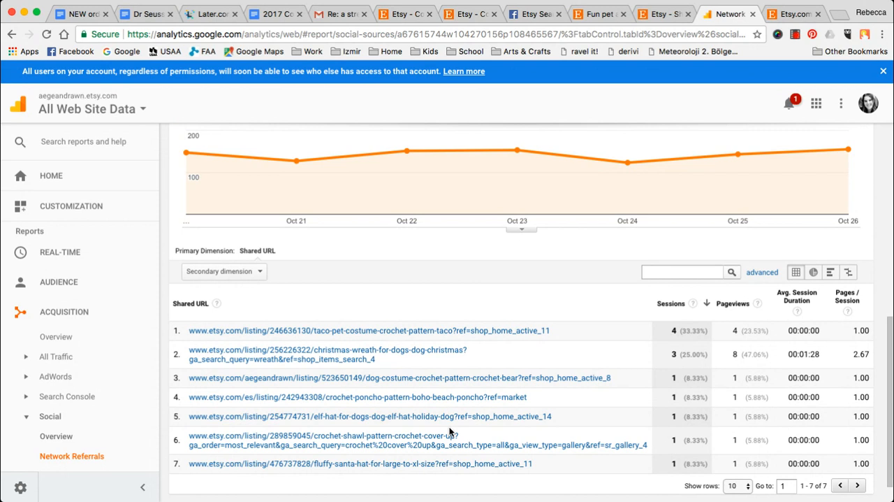
- Open the Behavior Overview report and examine its pageview metrics, bounce rate and list of most viewed pages
{"action": "scroll", "coordinate": [49, 338], "scroll_direction": "down", "scroll_amount": 3}
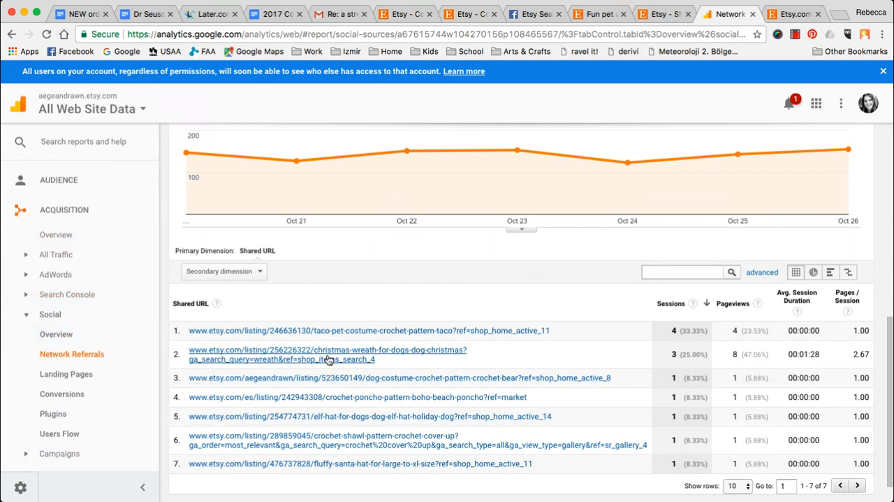
{"action": "scroll", "coordinate": [106, 254], "scroll_direction": "down", "scroll_amount": 2}
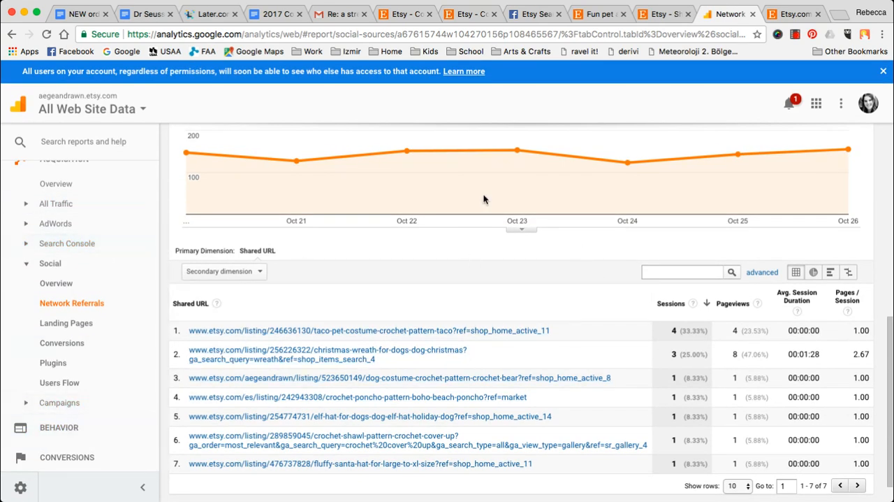
{"action": "left_click", "coordinate": [79, 428]}
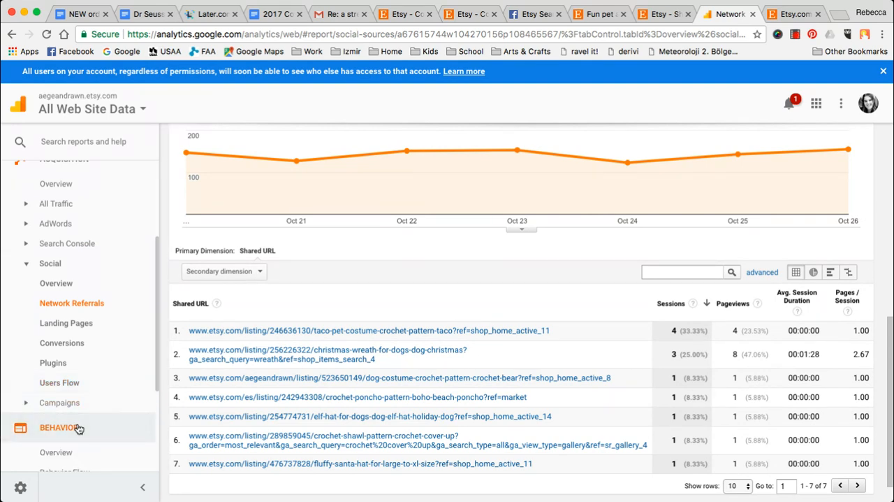
{"action": "scroll", "coordinate": [79, 428], "scroll_direction": "down", "scroll_amount": 2}
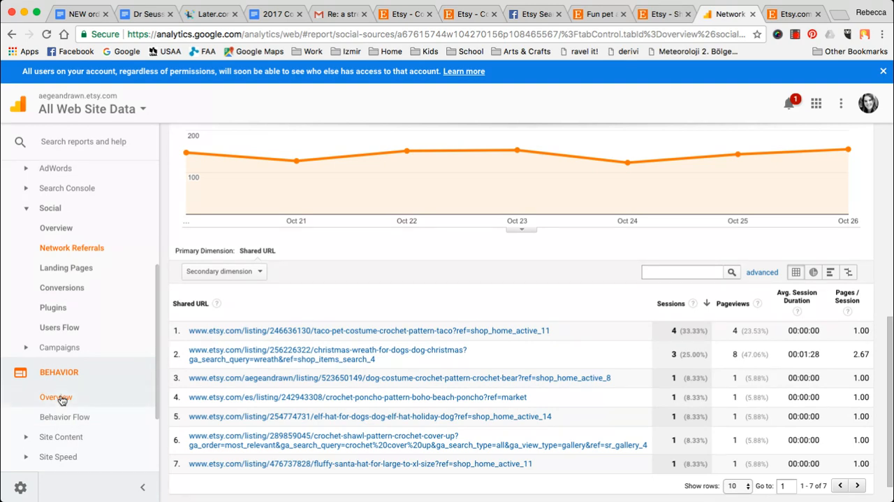
{"action": "left_click", "coordinate": [62, 399]}
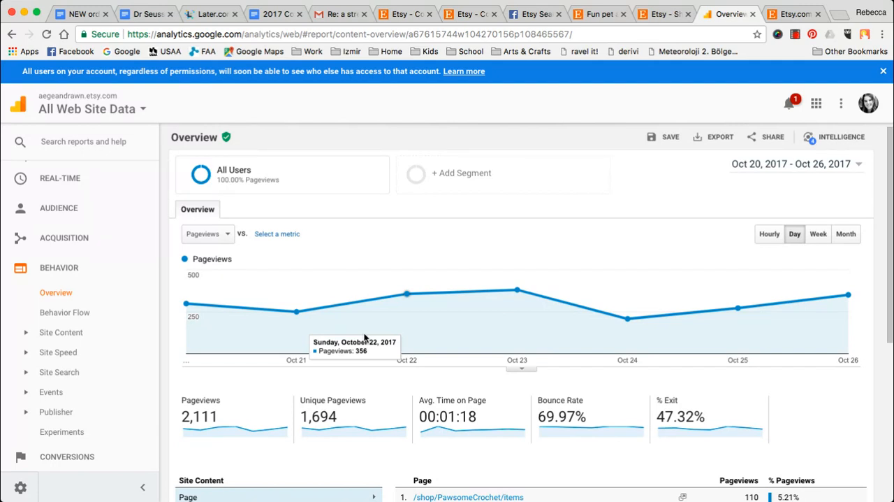
{"action": "scroll", "coordinate": [559, 304], "scroll_direction": "down", "scroll_amount": 3}
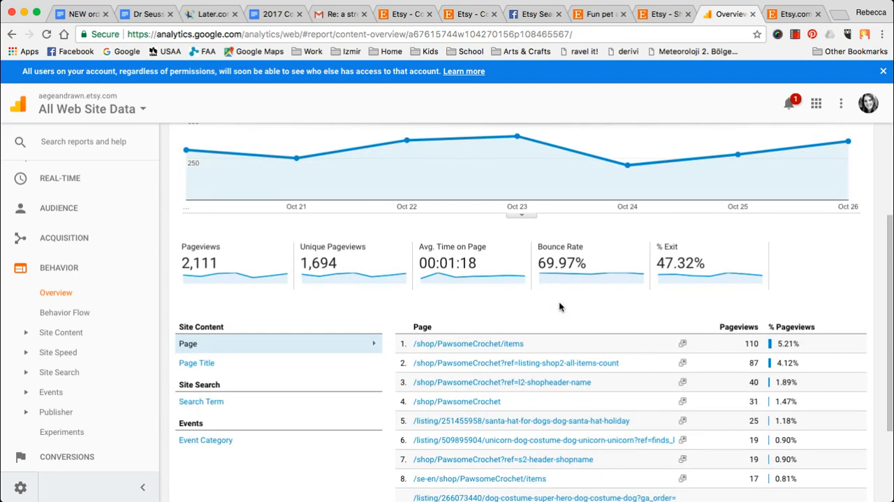
{"action": "scroll", "coordinate": [559, 303], "scroll_direction": "down", "scroll_amount": 1}
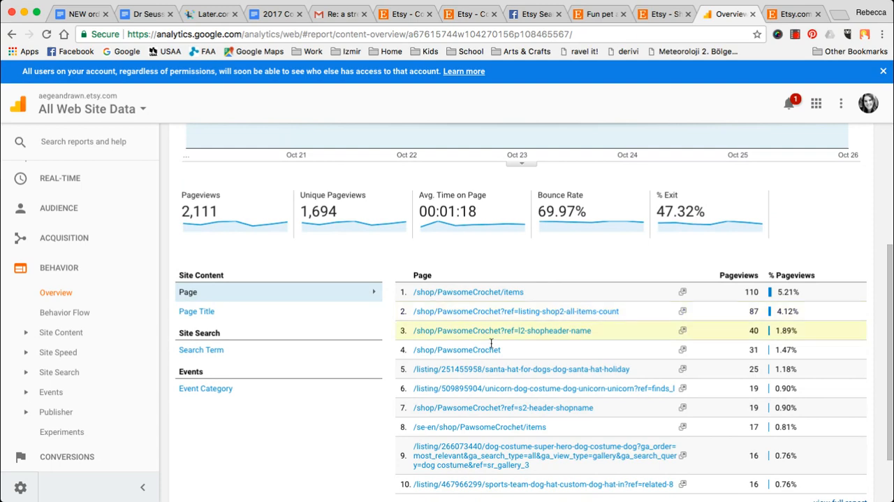
{"action": "scroll", "coordinate": [650, 206], "scroll_direction": "down", "scroll_amount": 1}
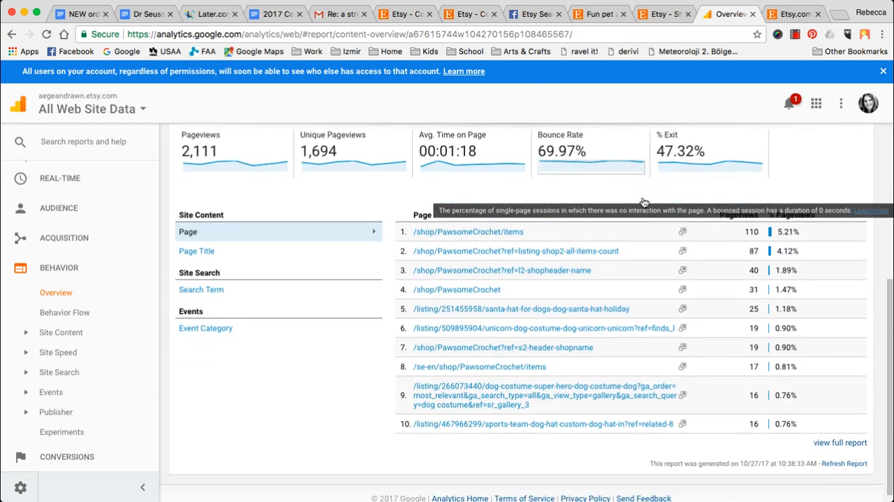
{"action": "scroll", "coordinate": [644, 202], "scroll_direction": "up", "scroll_amount": 2}
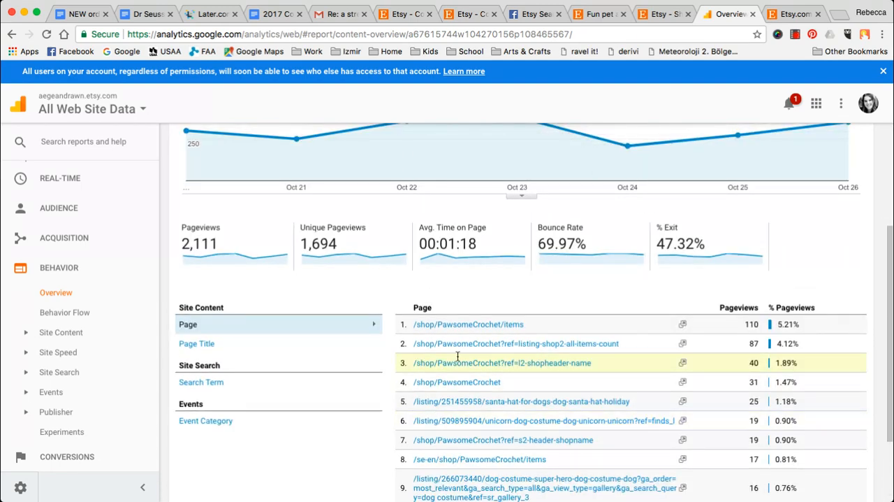
- Open the Behavior Flow report and examine the drop-offs from its starting pages and the following interactions
{"action": "left_click", "coordinate": [73, 315]}
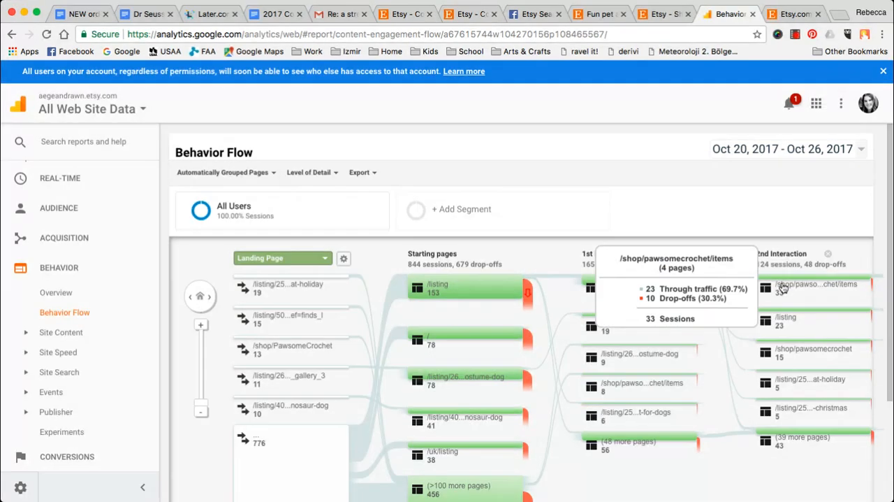
{"action": "scroll", "coordinate": [866, 280], "scroll_direction": "down", "scroll_amount": 1}
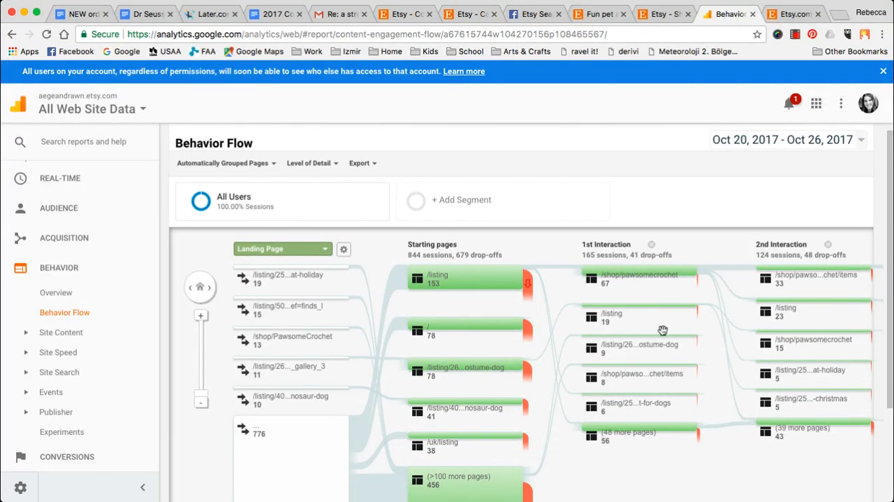
{"action": "mouse_move", "coordinate": [526, 291]}
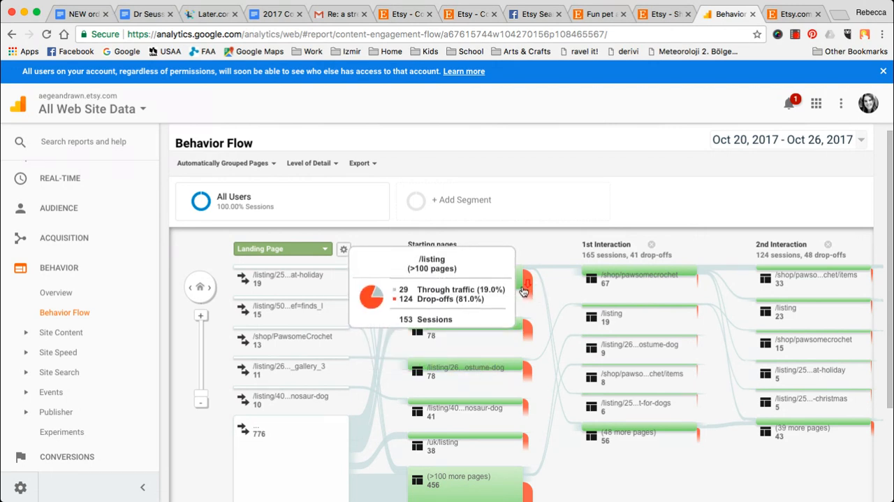
{"action": "scroll", "coordinate": [322, 296], "scroll_direction": "down", "scroll_amount": 3}
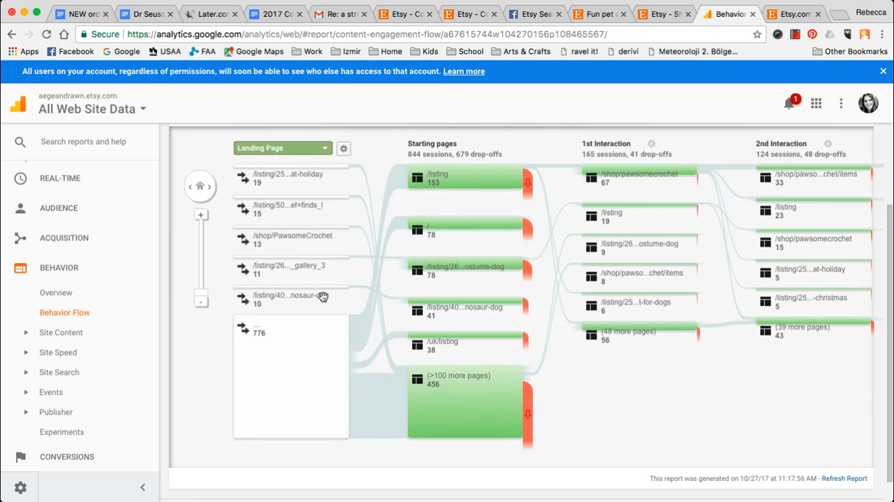
{"action": "scroll", "coordinate": [323, 296], "scroll_direction": "down", "scroll_amount": 1}
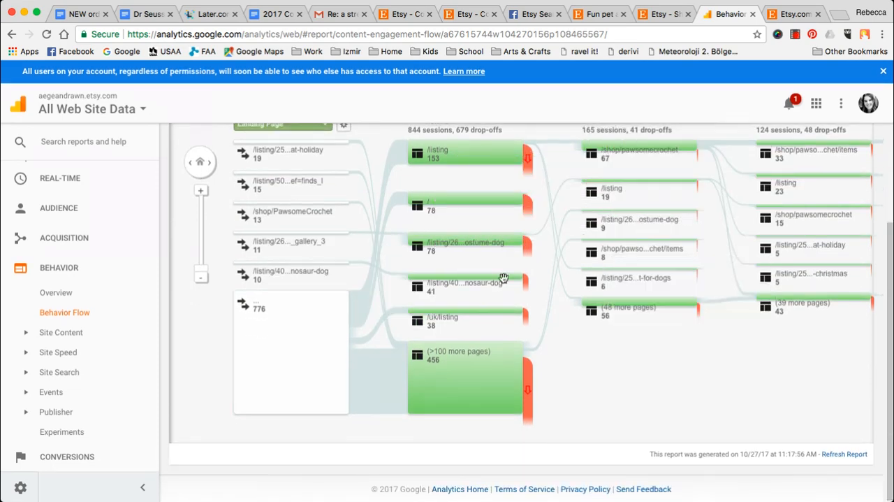
{"action": "scroll", "coordinate": [391, 281], "scroll_direction": "up", "scroll_amount": 4}
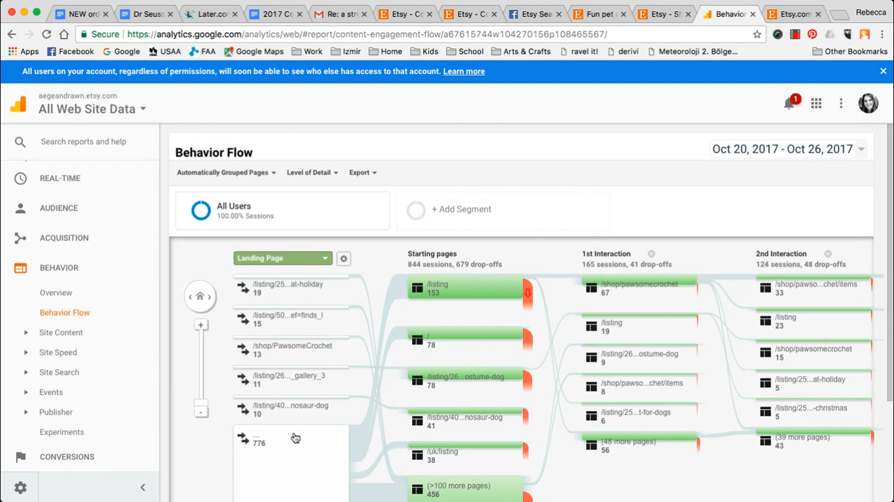
{"action": "mouse_move", "coordinate": [531, 337]}
- Open the All Pages report under Site Content and search the reports for "all page"
{"action": "left_click", "coordinate": [68, 338]}
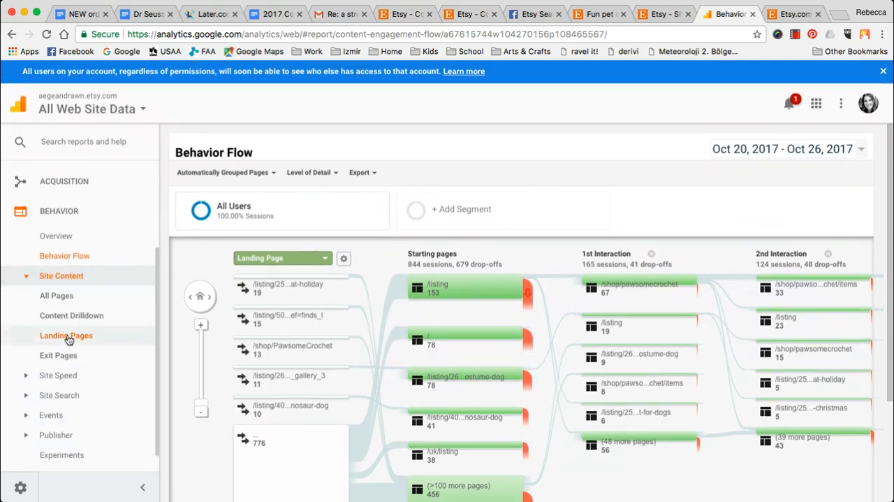
{"action": "left_click", "coordinate": [60, 297]}
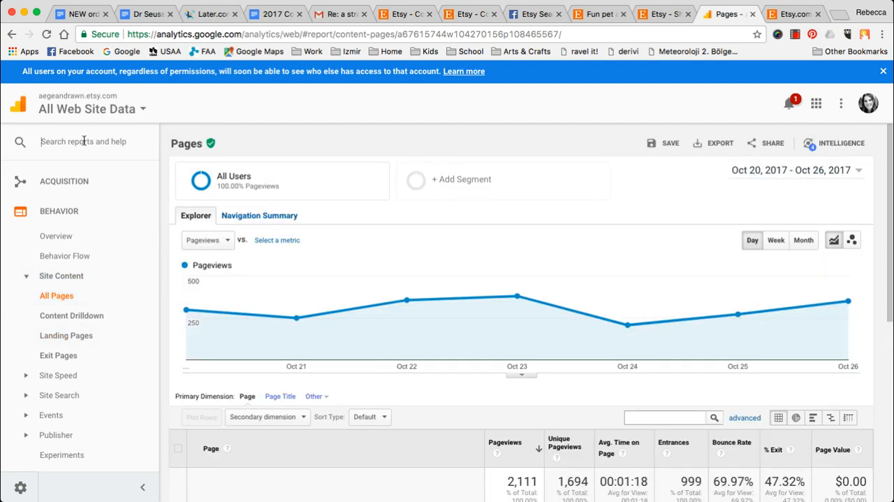
{"action": "type", "text": "si"}
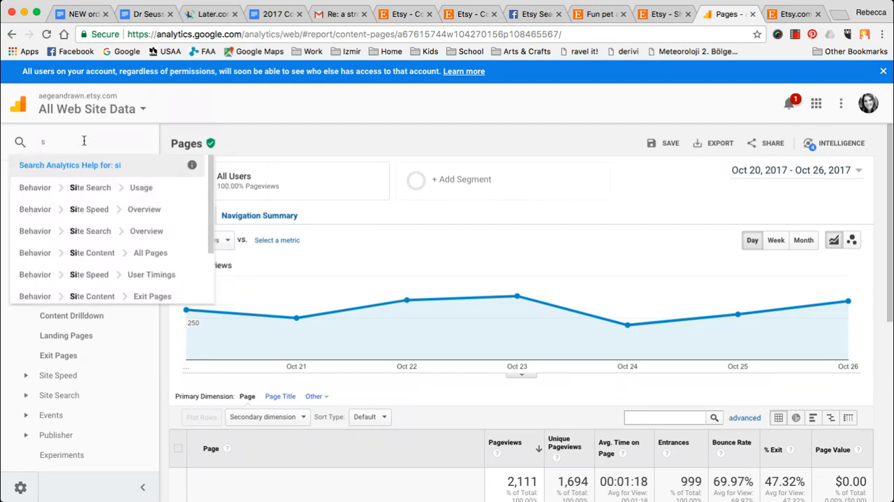
{"action": "key", "text": "BackSpace"}
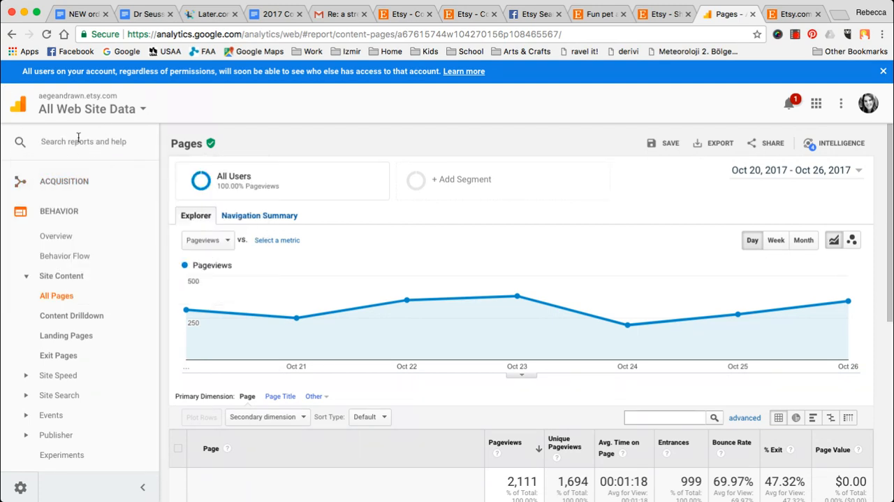
{"action": "type", "text": "all page"}
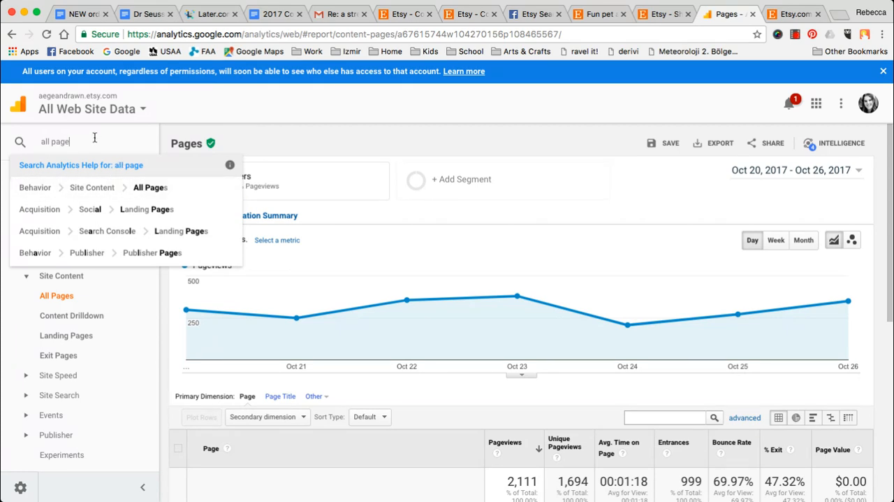
- Change the report search to "social" and dismiss the suggestions
{"action": "key", "text": "BackSpace"}
{"action": "key", "text": "BackSpace"}
{"action": "key", "text": "BackSpace"}
{"action": "key", "text": "BackSpace"}
{"action": "key", "text": "BackSpace"}
{"action": "key", "text": "BackSpace"}
{"action": "key", "text": "BackSpace"}
{"action": "key", "text": "BackSpace"}
{"action": "type", "text": "socail"}
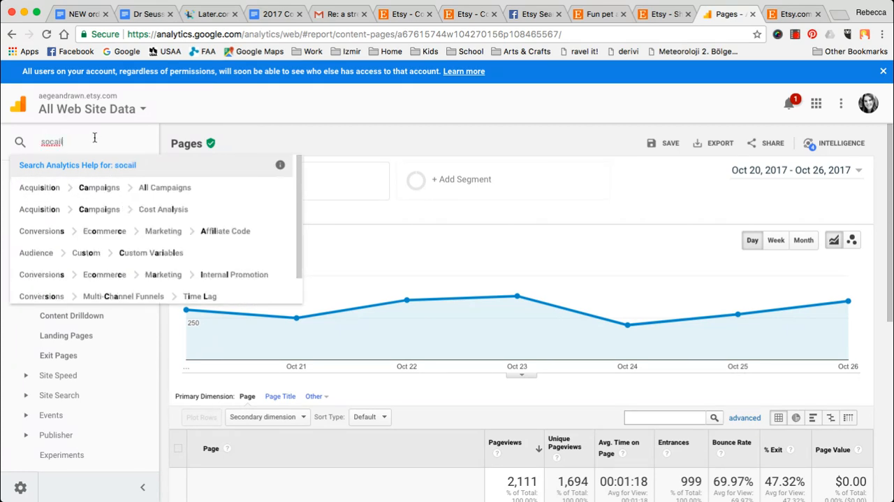
{"action": "key", "text": "BackSpace"}
{"action": "key", "text": "BackSpace"}
{"action": "type", "text": "il"}
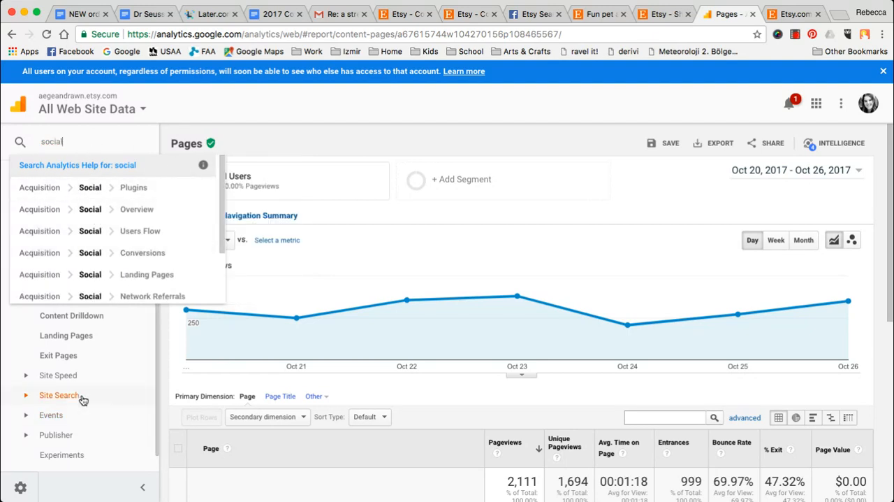
{"action": "left_click", "coordinate": [377, 91]}
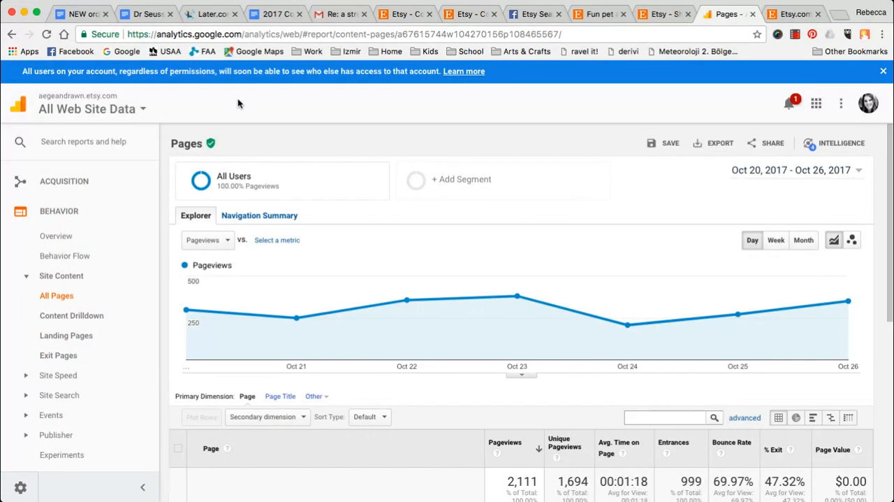
- Examine the All Pages report's daily pageview chart and its table of the ten most viewed shop and listing pages
{"action": "scroll", "coordinate": [452, 254], "scroll_direction": "down", "scroll_amount": 2}
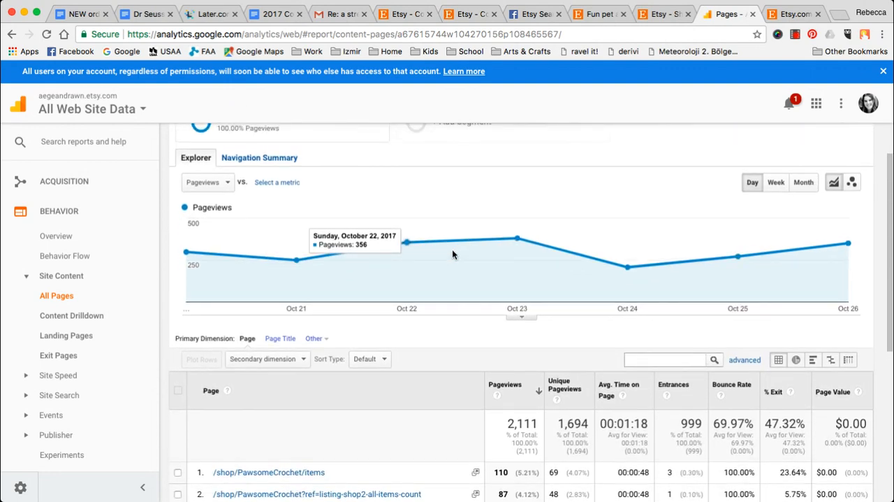
{"action": "scroll", "coordinate": [452, 253], "scroll_direction": "down", "scroll_amount": 5}
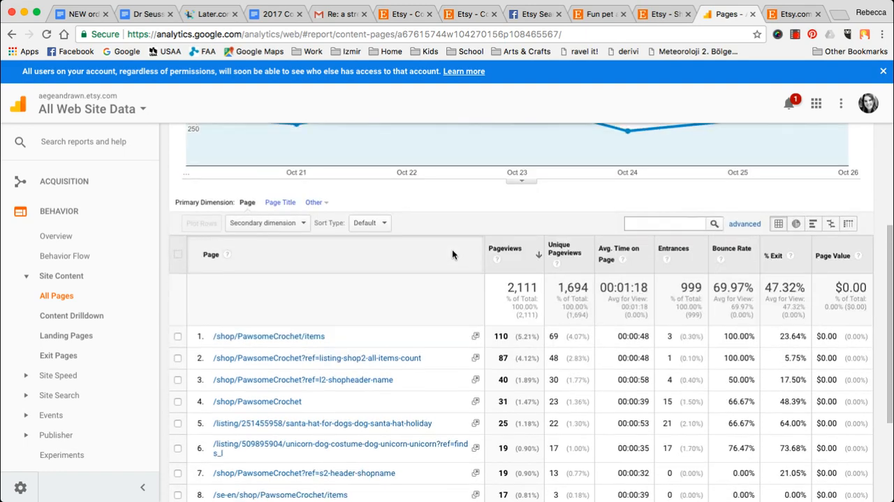
{"action": "scroll", "coordinate": [452, 254], "scroll_direction": "up", "scroll_amount": 6}
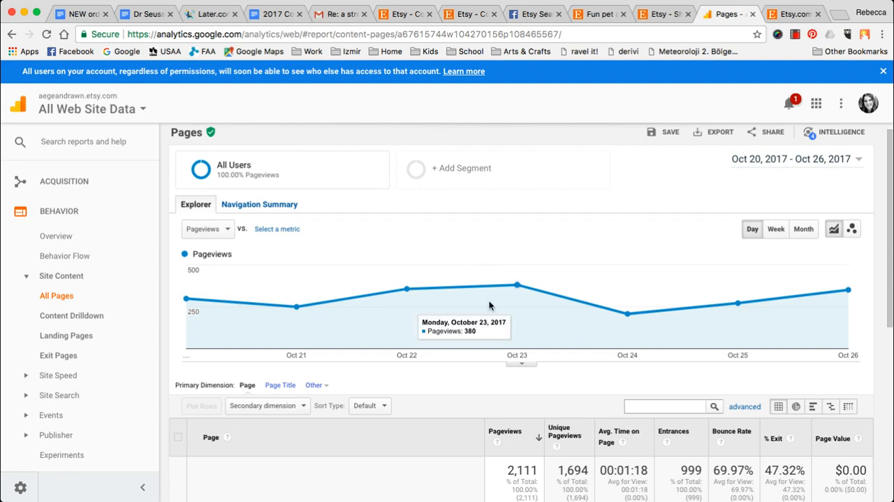
{"action": "scroll", "coordinate": [489, 303], "scroll_direction": "down", "scroll_amount": 5}
{"action": "scroll", "coordinate": [489, 304], "scroll_direction": "down", "scroll_amount": 3}
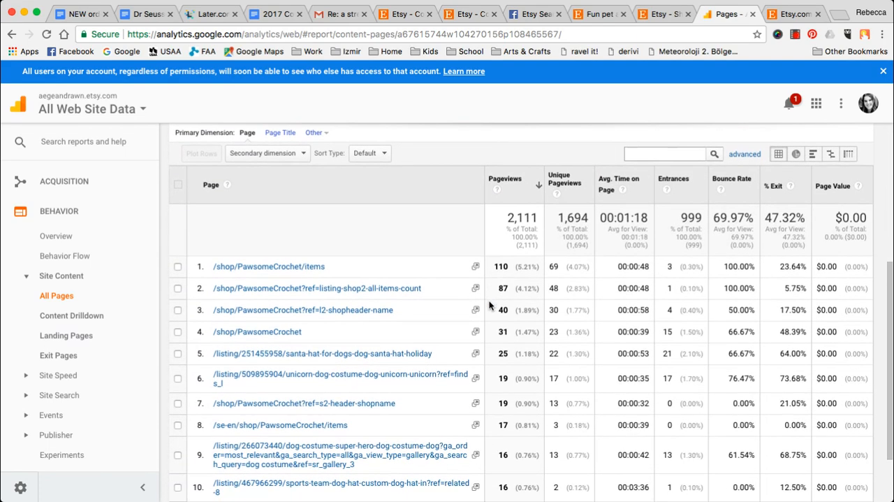
{"action": "scroll", "coordinate": [489, 304], "scroll_direction": "down", "scroll_amount": 1}
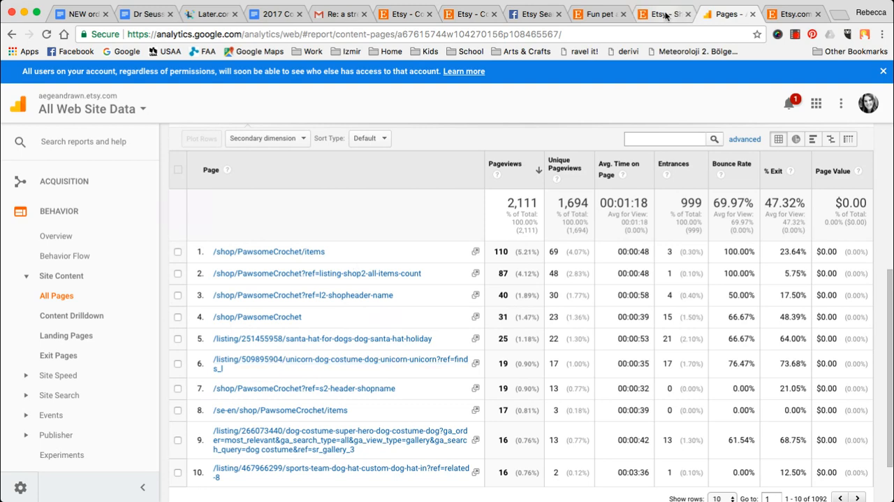
- Switch to the PawsomeCrochet Etsy shop, open the Santa Hat for Dogs listing and copy the listing number from its web address
{"action": "left_click", "coordinate": [599, 14]}
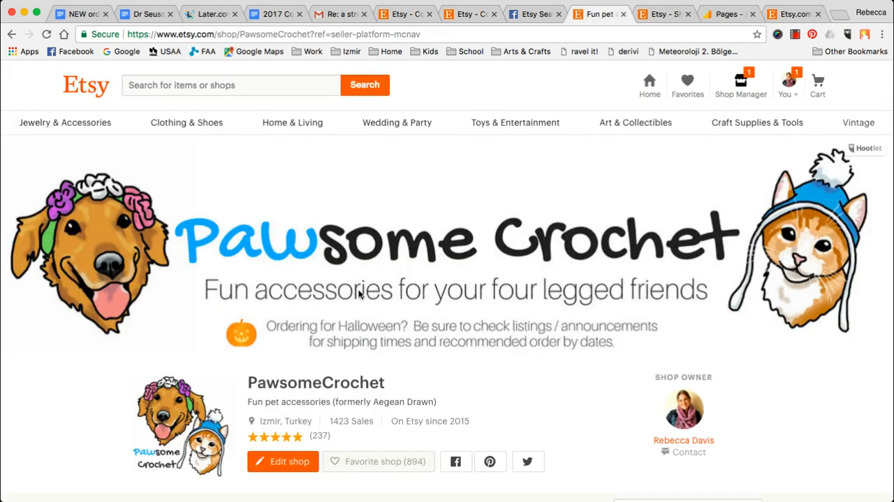
{"action": "scroll", "coordinate": [358, 289], "scroll_direction": "down", "scroll_amount": 5}
{"action": "scroll", "coordinate": [359, 289], "scroll_direction": "down", "scroll_amount": 2}
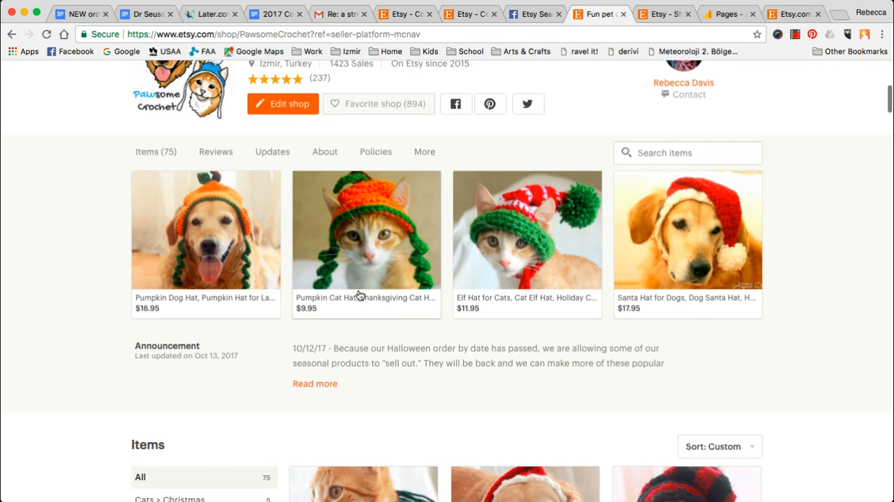
{"action": "left_click", "coordinate": [685, 246]}
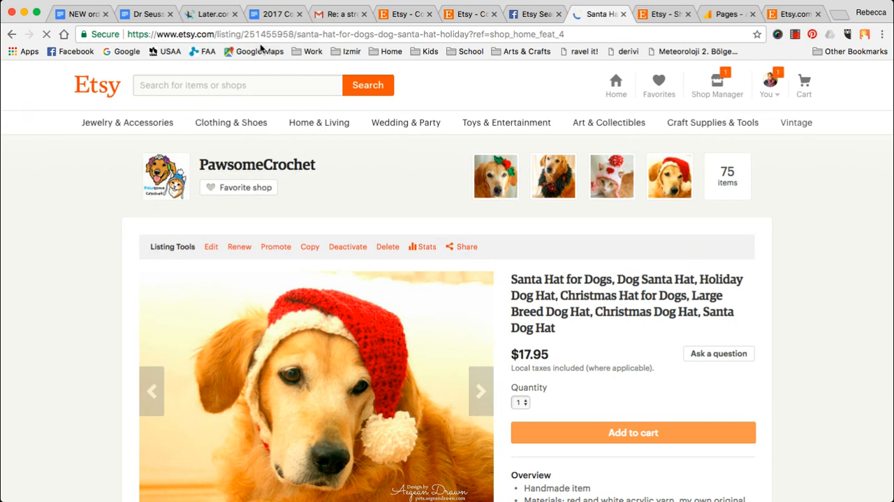
{"action": "left_click", "coordinate": [259, 34]}
{"action": "double_click", "coordinate": [259, 35]}
{"action": "key", "text": "super+c"}
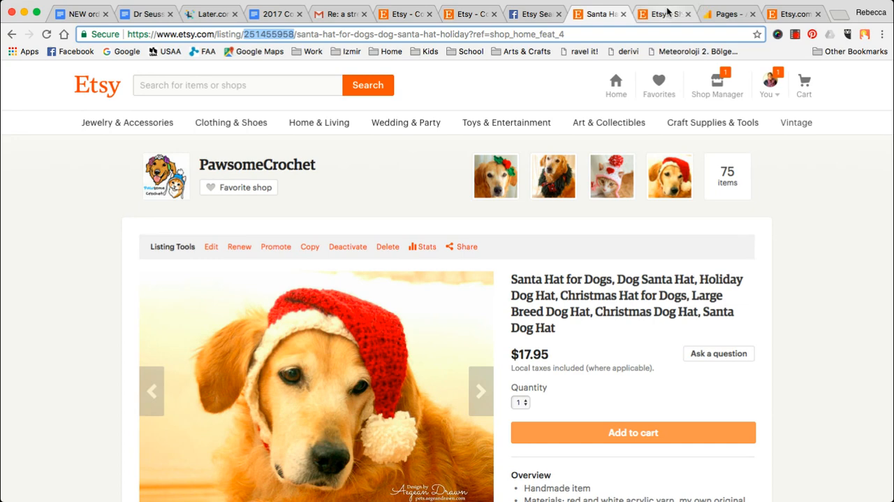
- Return to Google Analytics and filter the All Pages table by listing number 251455958
{"action": "left_click", "coordinate": [713, 14]}
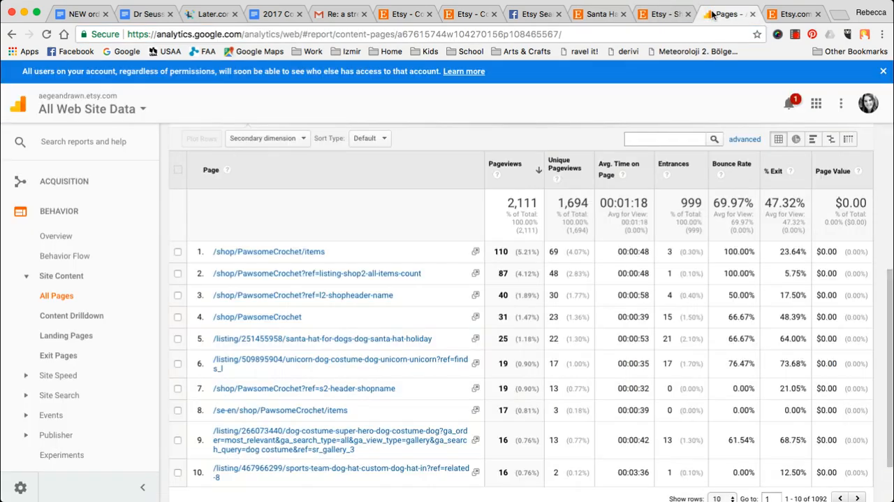
{"action": "left_click", "coordinate": [655, 139]}
{"action": "key", "text": "super+v"}
{"action": "key", "text": "Return"}
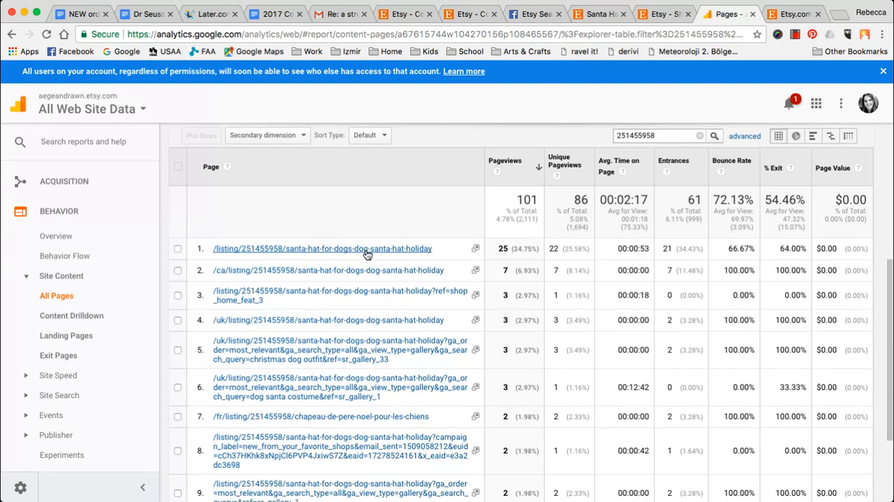
- Examine the santa hat listing's URL variants, including country prefixes and search queries, and compare their pageviews
{"action": "scroll", "coordinate": [365, 254], "scroll_direction": "down", "scroll_amount": 2}
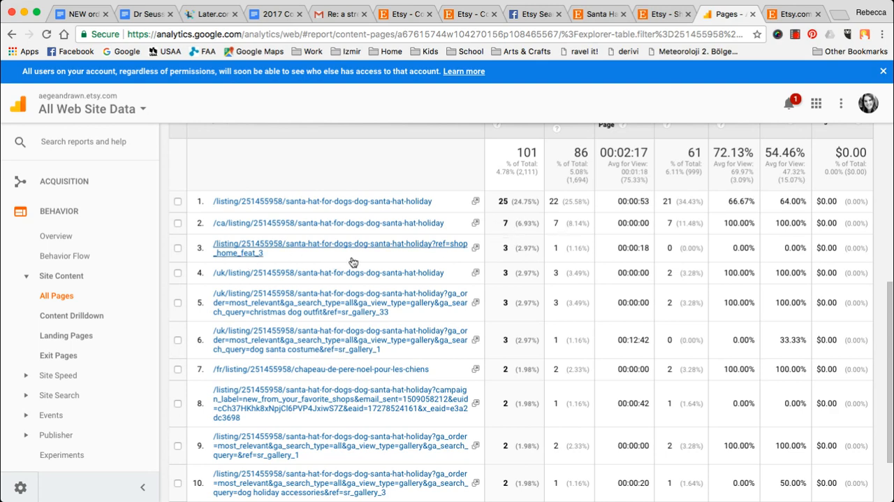
{"action": "scroll", "coordinate": [351, 259], "scroll_direction": "down", "scroll_amount": 2}
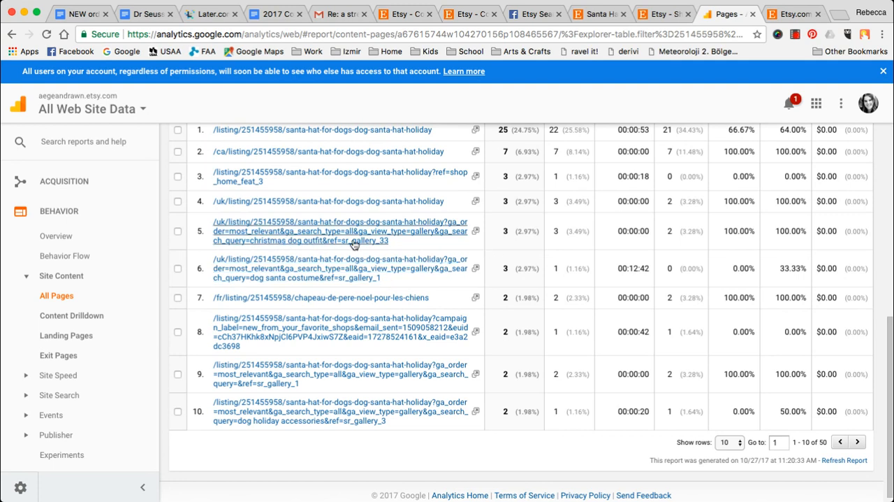
{"action": "double_click", "coordinate": [505, 234]}
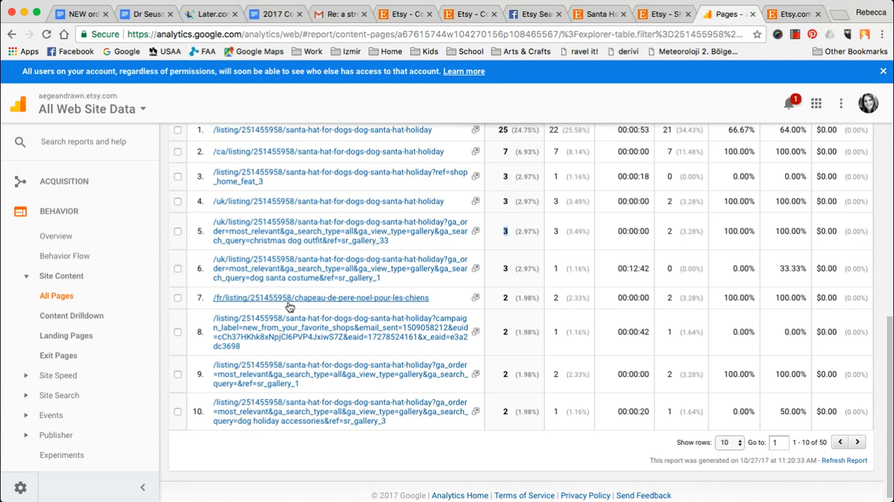
{"action": "scroll", "coordinate": [289, 307], "scroll_direction": "down", "scroll_amount": 1}
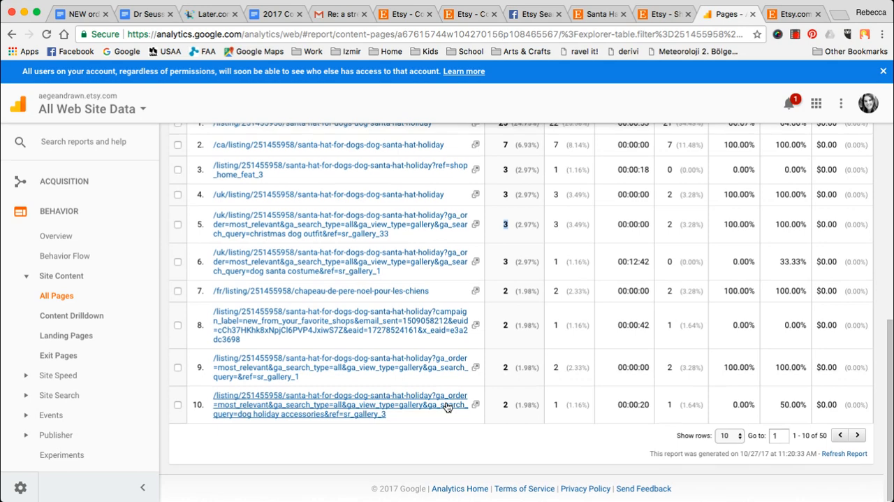
{"action": "scroll", "coordinate": [447, 407], "scroll_direction": "up", "scroll_amount": 5}
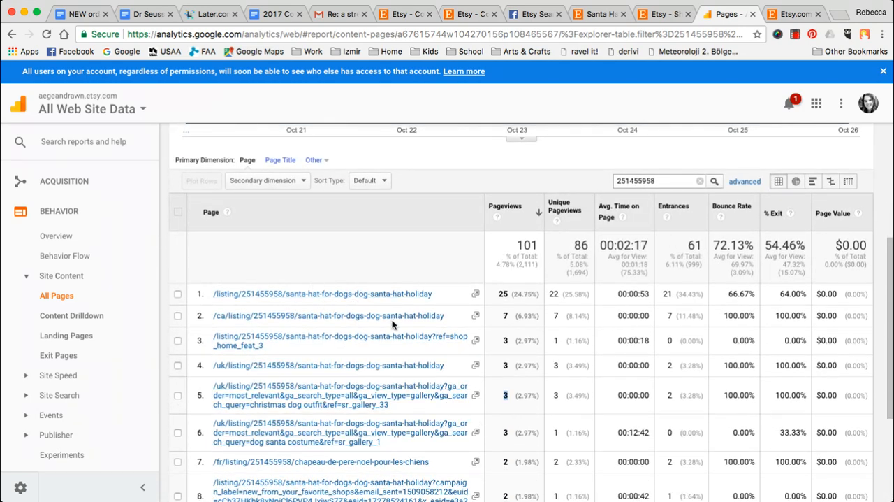
{"action": "scroll", "coordinate": [392, 324], "scroll_direction": "down", "scroll_amount": 5}
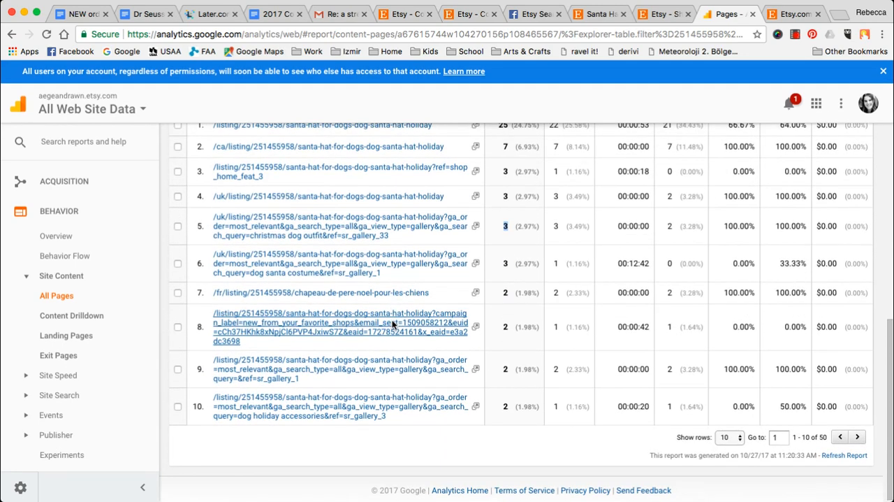
{"action": "scroll", "coordinate": [392, 323], "scroll_direction": "up", "scroll_amount": 7}
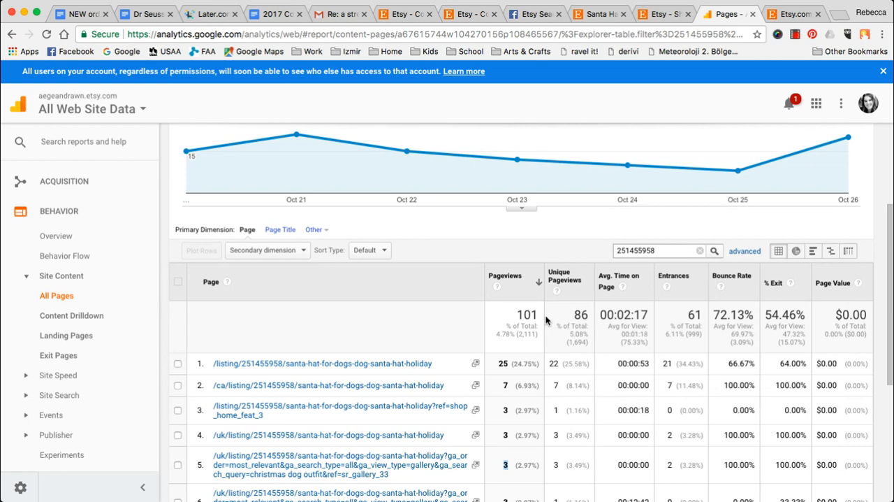
- Clear the listing number filter from the All Pages table and review the full list of pages
{"action": "left_click_drag", "start_coordinate": [681, 251], "coordinate": [596, 257]}
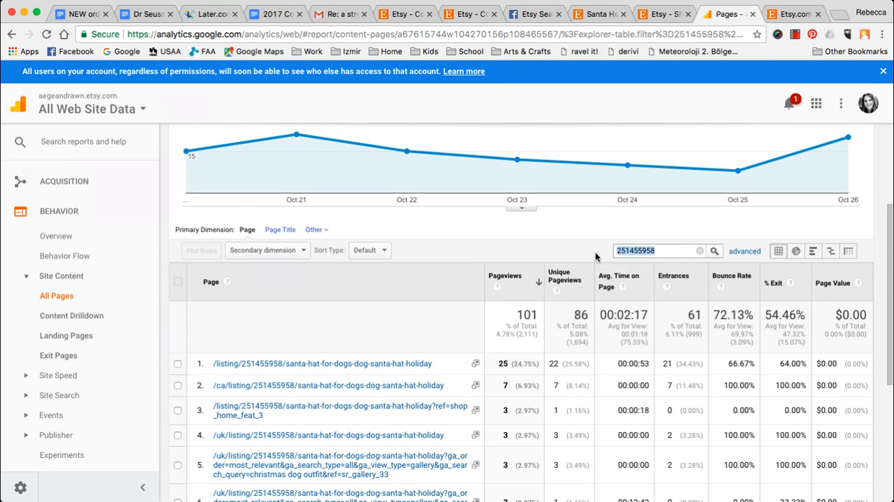
{"action": "key", "text": "BackSpace"}
{"action": "key", "text": "Return"}
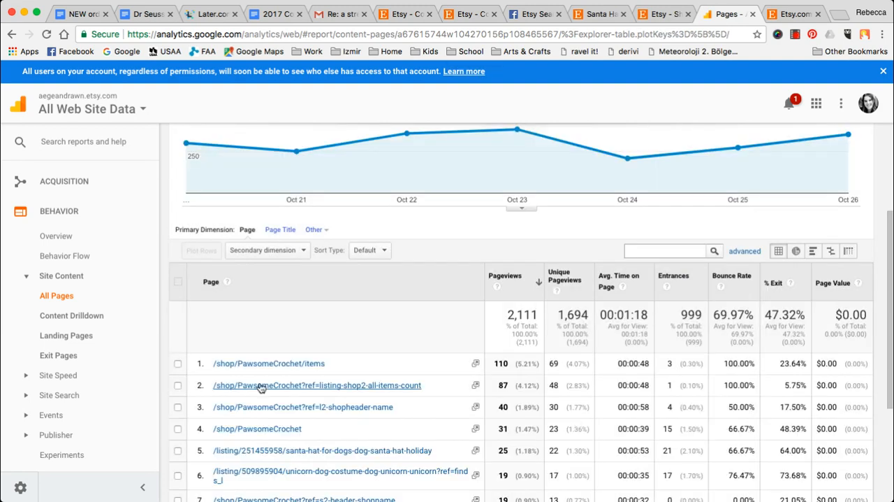
{"action": "scroll", "coordinate": [314, 380], "scroll_direction": "down", "scroll_amount": 3}
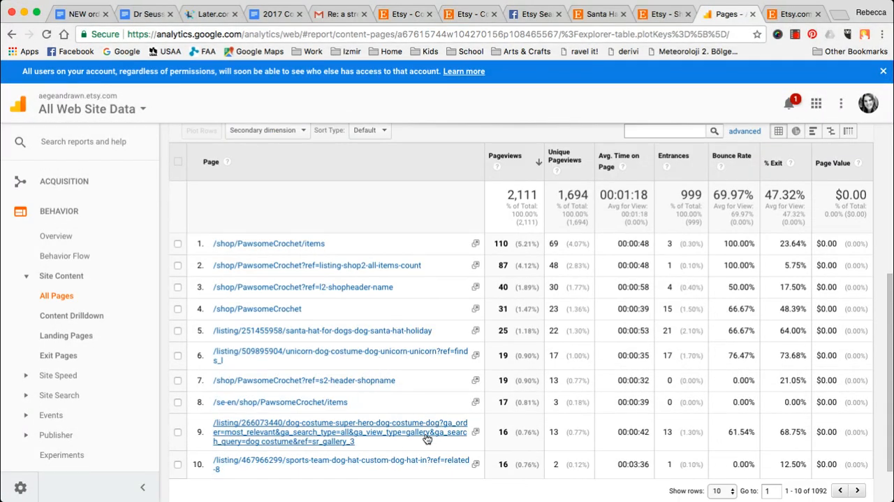
{"action": "scroll", "coordinate": [441, 432], "scroll_direction": "down", "scroll_amount": 2}
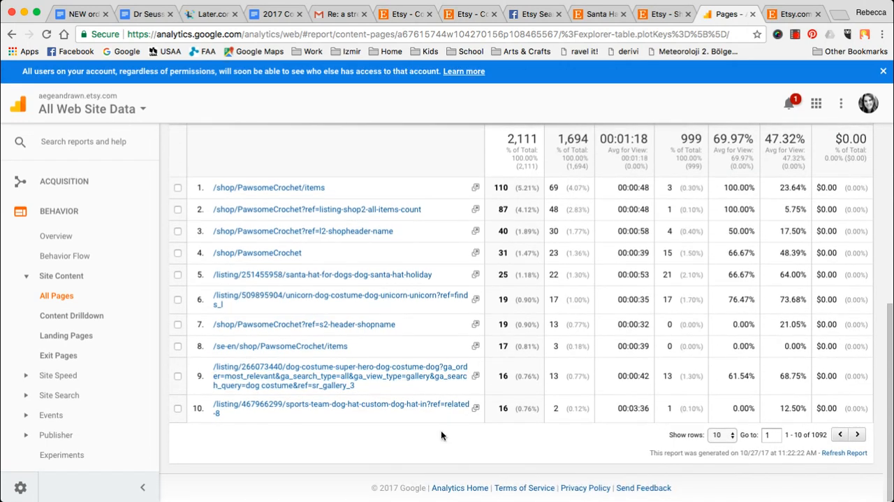
- Page forward through the All Pages table to rows 11–20 and 21–30 and review their listing URLs and search queries
{"action": "left_click", "coordinate": [859, 435]}
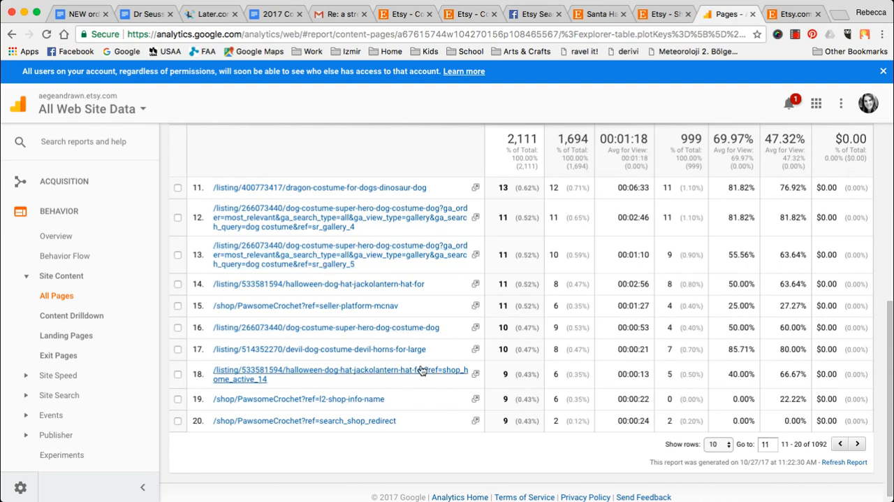
{"action": "scroll", "coordinate": [419, 373], "scroll_direction": "down", "scroll_amount": 1}
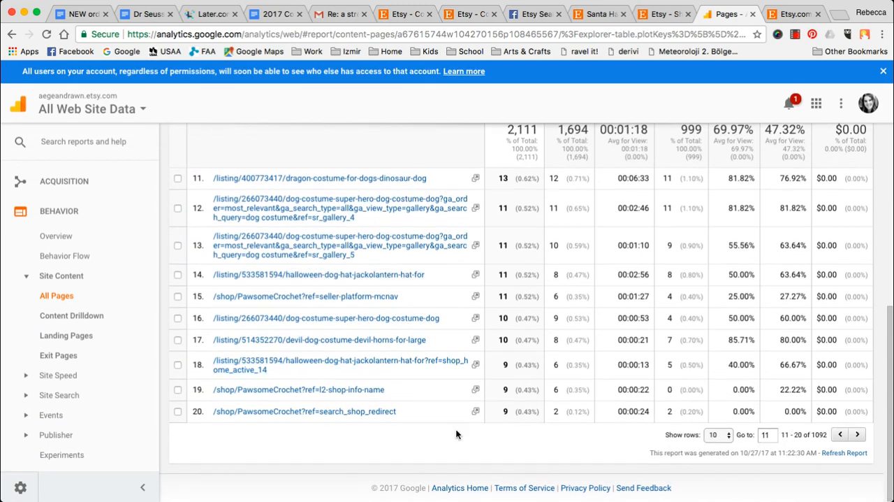
{"action": "left_click", "coordinate": [857, 434]}
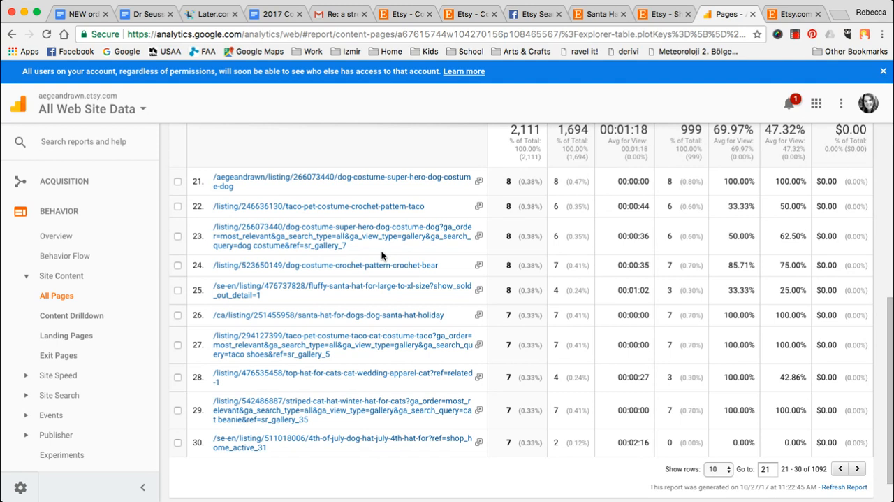
{"action": "scroll", "coordinate": [381, 256], "scroll_direction": "down", "scroll_amount": 1}
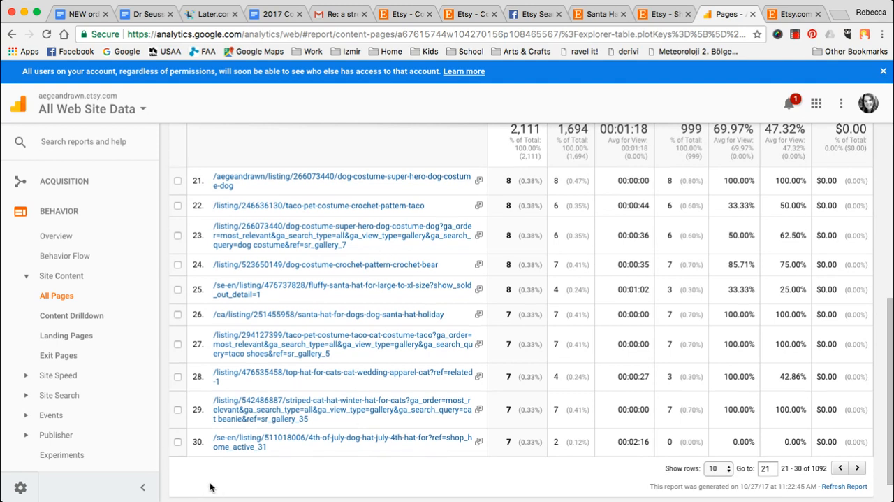
{"action": "scroll", "coordinate": [472, 385], "scroll_direction": "up", "scroll_amount": 5}
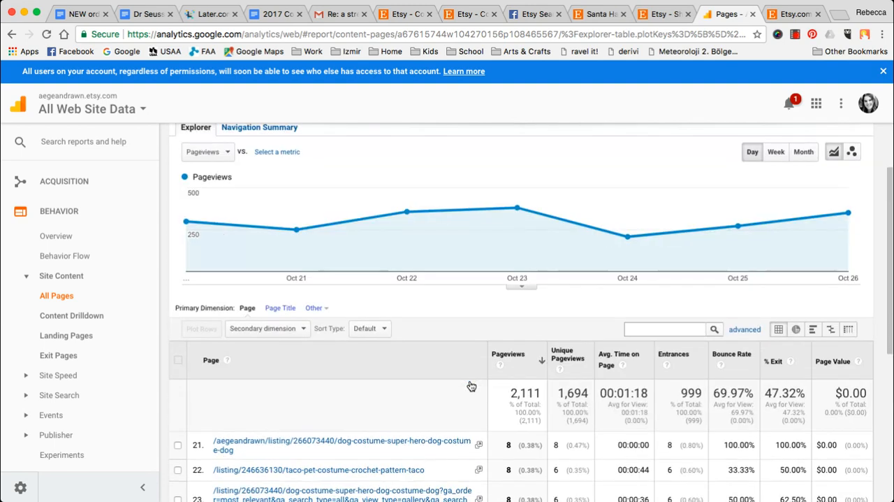
- Filter the All Pages table by "query=unicorn costume"
{"action": "left_click", "coordinate": [656, 330]}
{"action": "type", "text": "quer"}
{"action": "type", "text": "ue"}
{"action": "type", "text": "ry="}
{"action": "scroll", "coordinate": [357, 395], "scroll_direction": "down", "scroll_amount": 4}
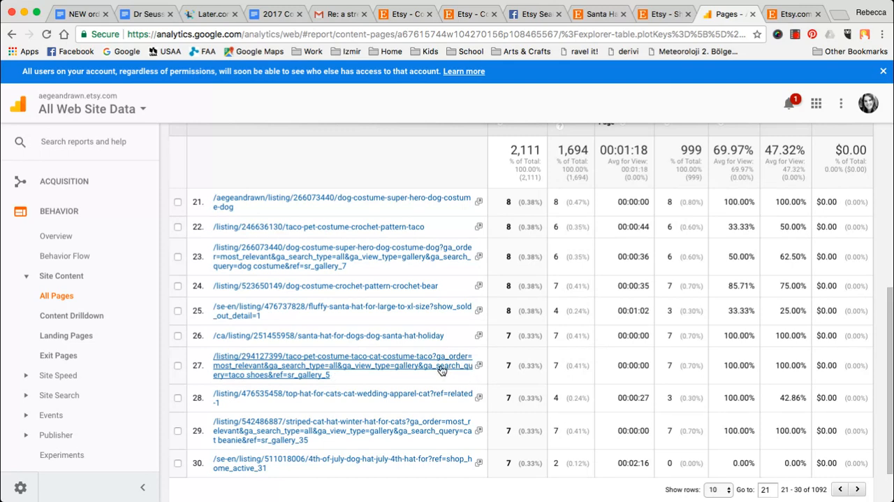
{"action": "scroll", "coordinate": [612, 322], "scroll_direction": "up", "scroll_amount": 3}
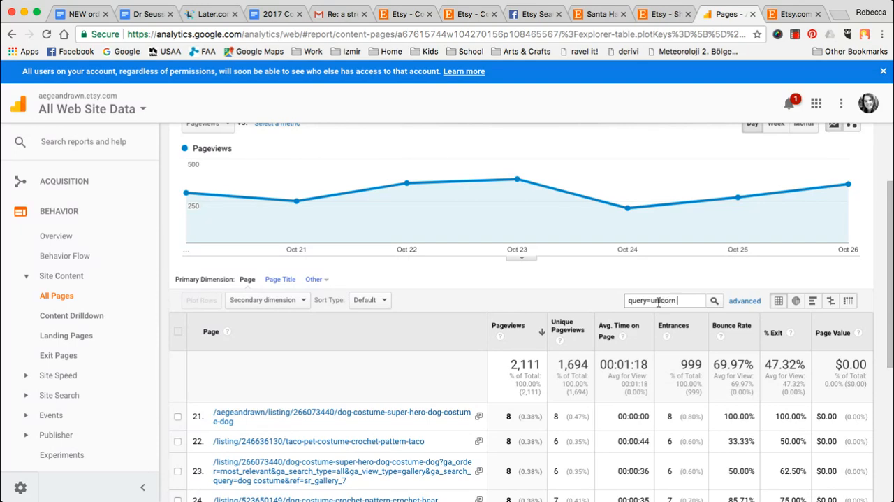
{"action": "type", "text": "me"}
{"action": "key", "text": "Return"}
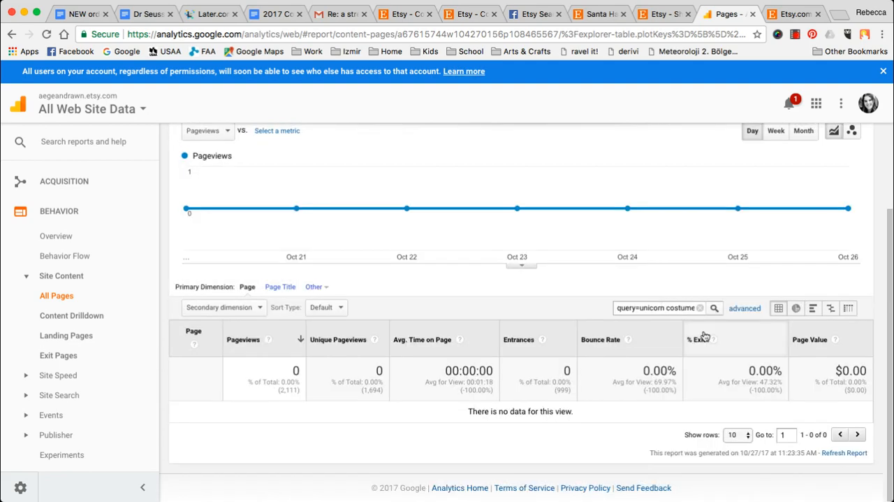
- Filter the All Pages table by "query=christmas" and review the matching listing URLs and their search queries
{"action": "scroll", "coordinate": [703, 335], "scroll_direction": "up", "scroll_amount": 3}
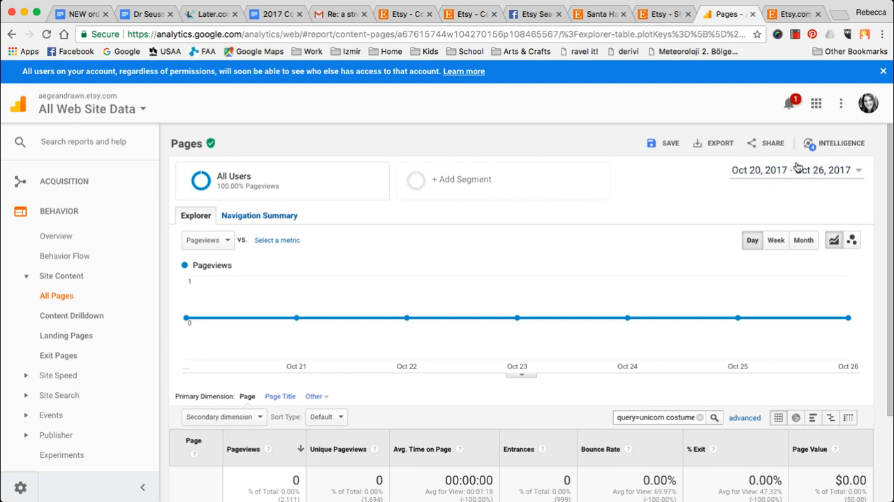
{"action": "scroll", "coordinate": [598, 233], "scroll_direction": "down", "scroll_amount": 3}
{"action": "left_click_drag", "start_coordinate": [639, 306], "coordinate": [745, 310]}
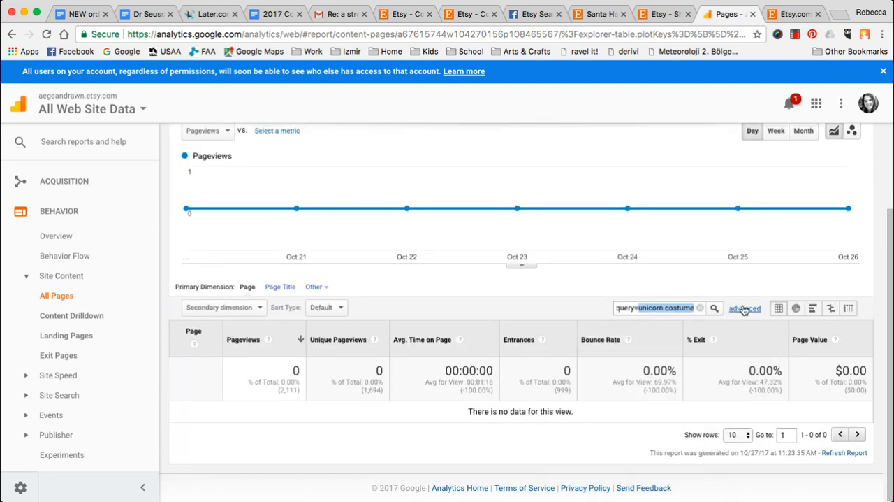
{"action": "type", "text": "ch"}
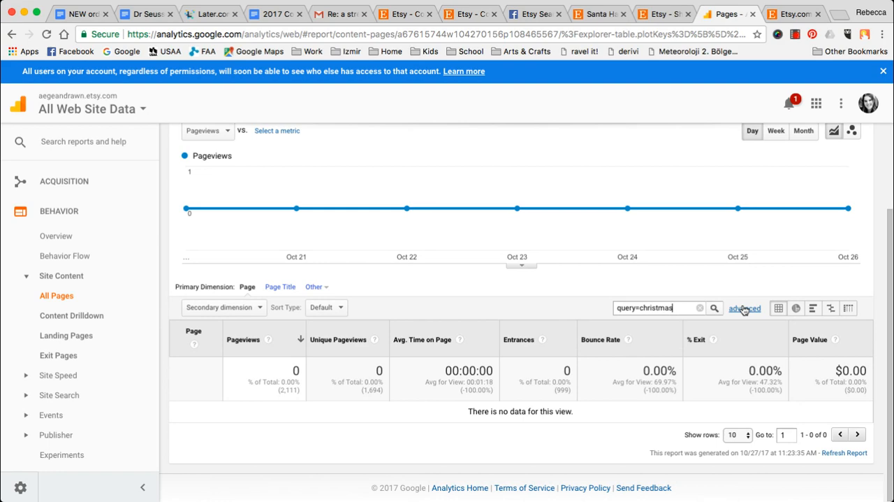
{"action": "type", "text": "ristmas"}
{"action": "key", "text": "Return"}
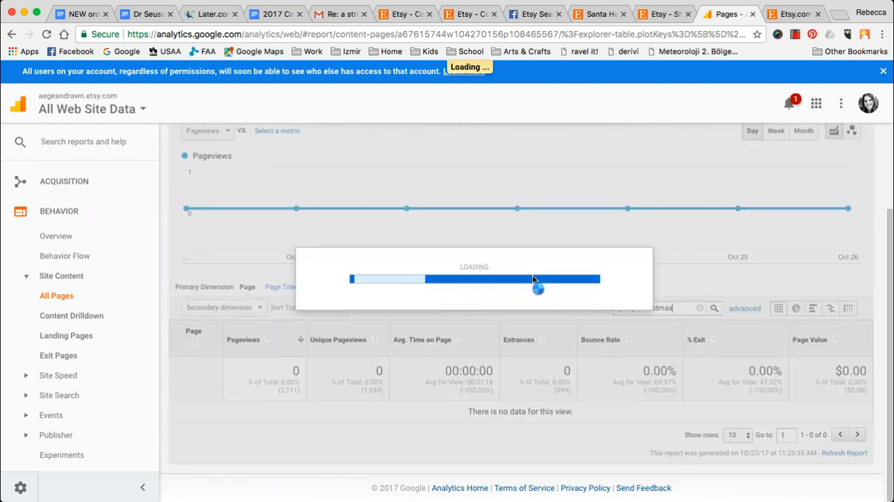
{"action": "scroll", "coordinate": [429, 302], "scroll_direction": "down", "scroll_amount": 1}
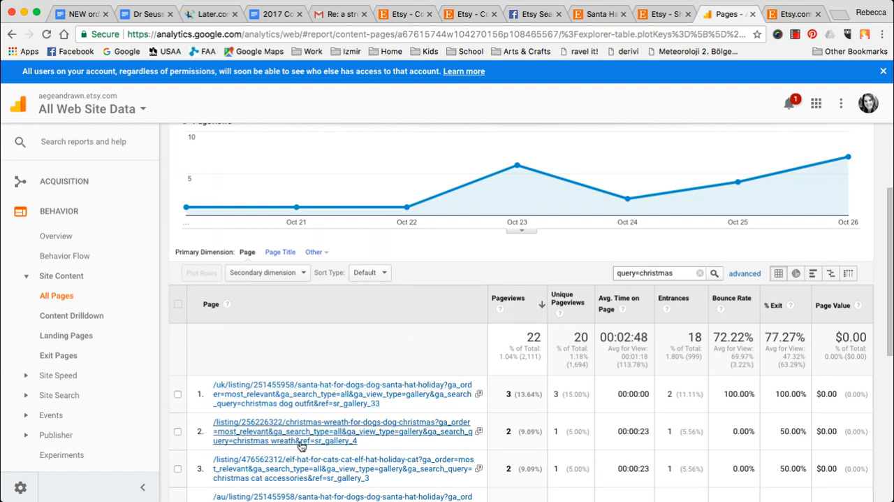
{"action": "scroll", "coordinate": [300, 445], "scroll_direction": "down", "scroll_amount": 2}
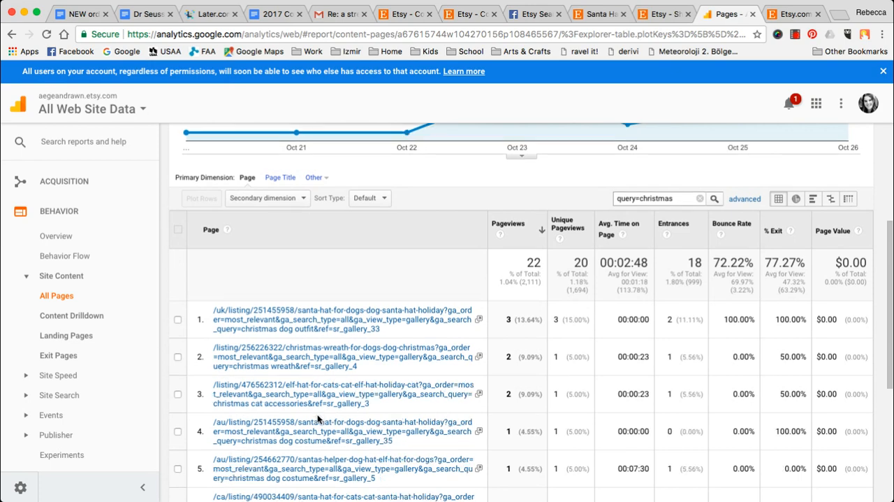
{"action": "scroll", "coordinate": [317, 417], "scroll_direction": "down", "scroll_amount": 6}
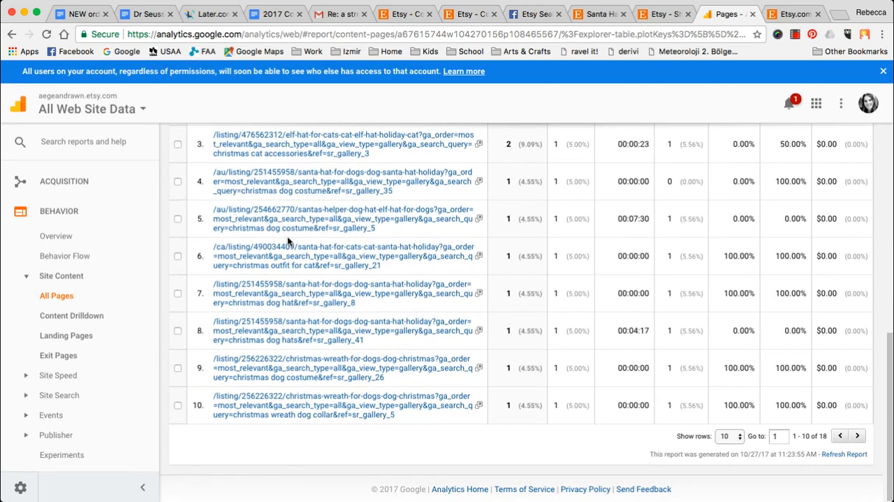
- Set the Pages report's date range to Jan 1, 2017 – Oct 26, 2017
{"action": "scroll", "coordinate": [287, 236], "scroll_direction": "up", "scroll_amount": 7}
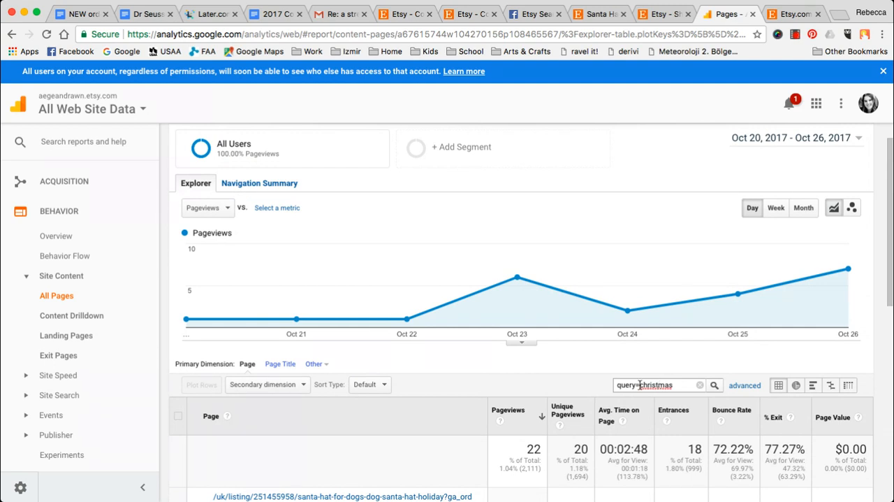
{"action": "left_click", "coordinate": [833, 140]}
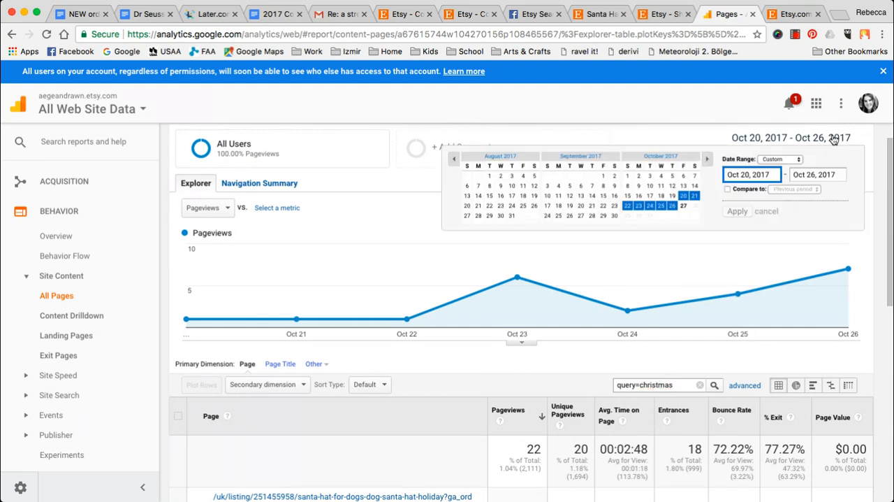
{"action": "left_click", "coordinate": [453, 160]}
{"action": "left_click", "coordinate": [452, 160]}
{"action": "left_click", "coordinate": [453, 160]}
{"action": "left_click", "coordinate": [453, 160]}
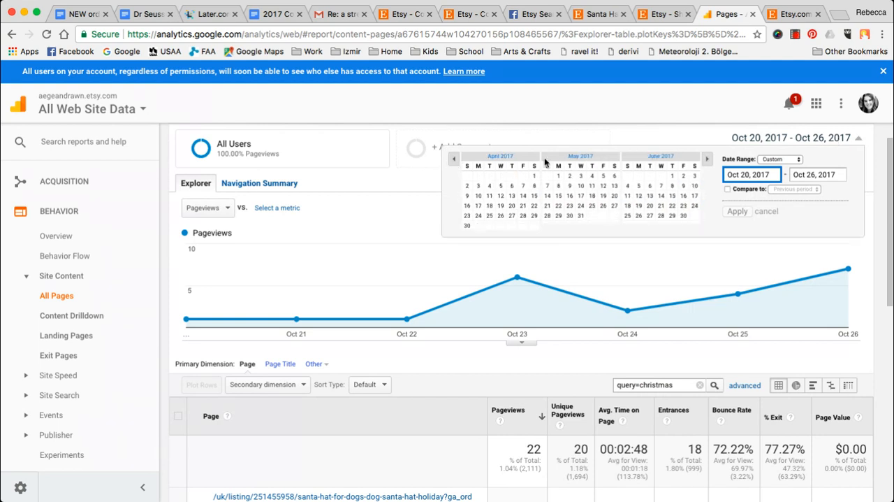
{"action": "left_click", "coordinate": [452, 160]}
{"action": "left_click", "coordinate": [452, 160]}
{"action": "left_click", "coordinate": [453, 160]}
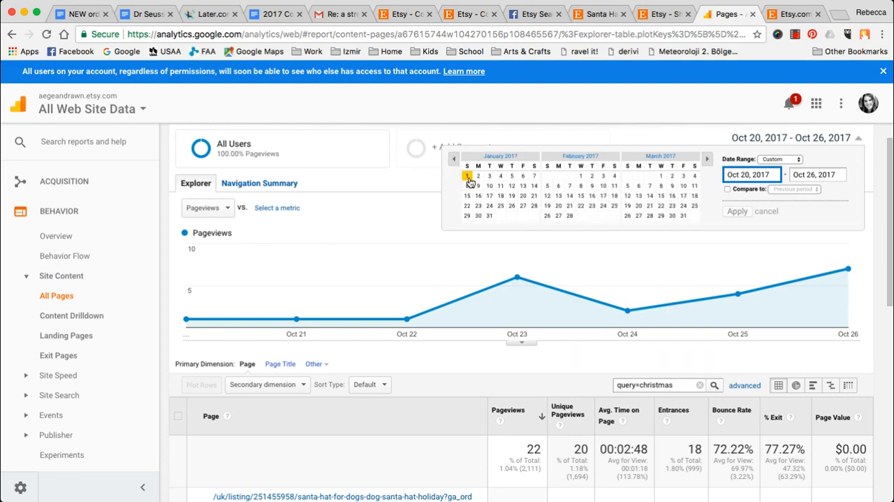
{"action": "left_click", "coordinate": [468, 177]}
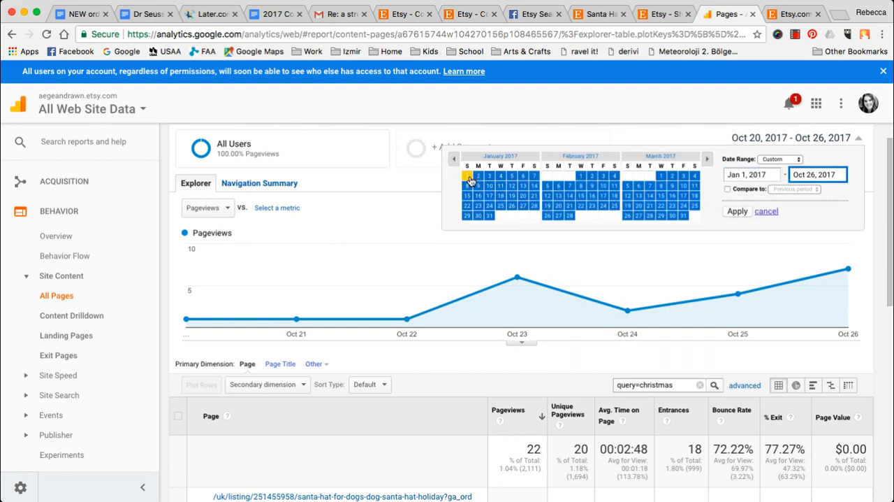
{"action": "left_click", "coordinate": [737, 211]}
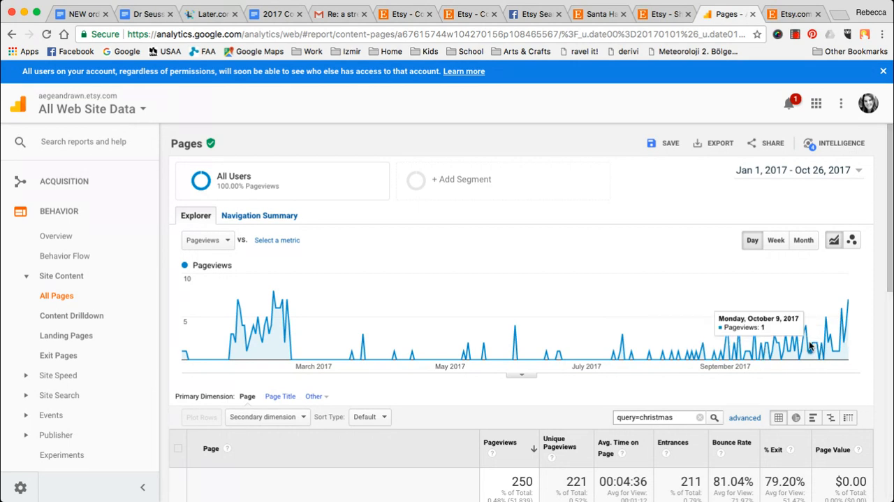
- Review the Christmas query trend for 2017, and set the report's date range to Jan 1, 2016 – Dec 31, 2016
{"action": "scroll", "coordinate": [809, 340], "scroll_direction": "down", "scroll_amount": 2}
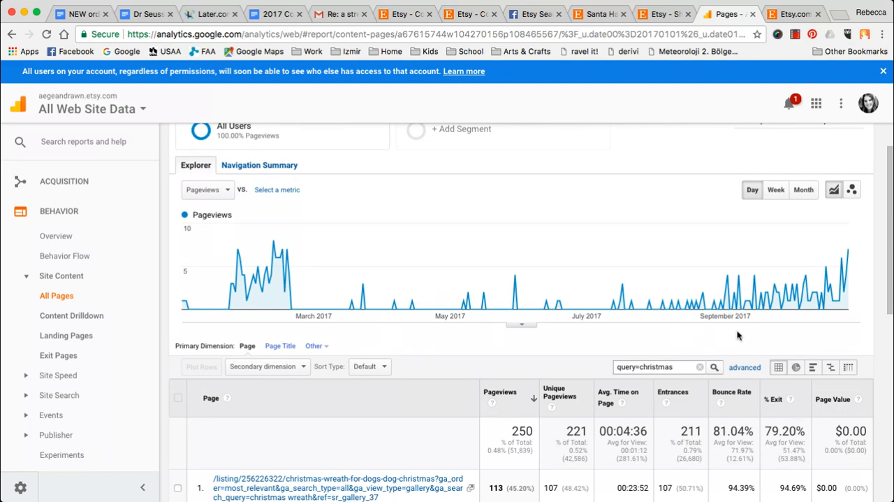
{"action": "scroll", "coordinate": [739, 336], "scroll_direction": "up", "scroll_amount": 2}
{"action": "left_click", "coordinate": [801, 170]}
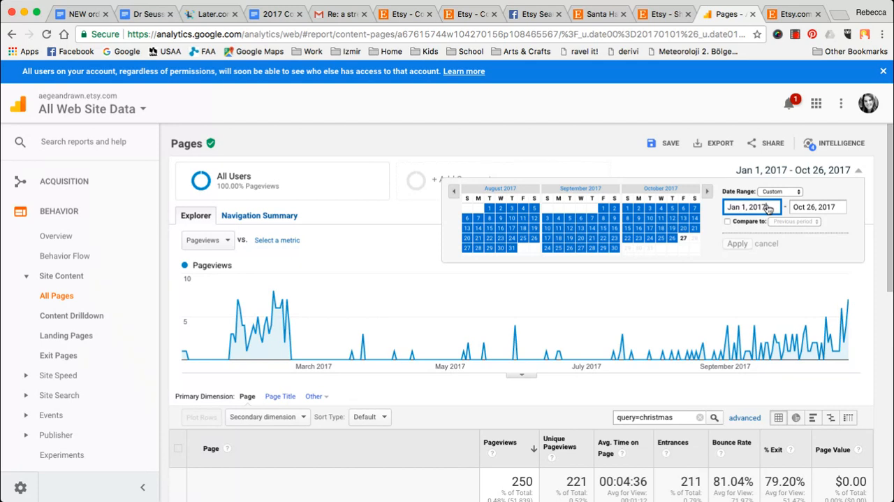
{"action": "key", "text": "BackSpace"}
{"action": "type", "text": "6"}
{"action": "left_click", "coordinate": [835, 209]}
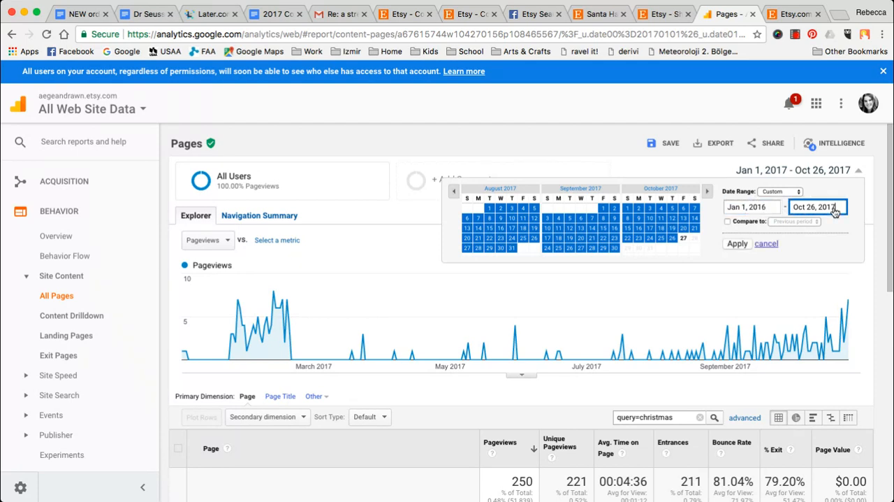
{"action": "key", "text": "BackSpace"}
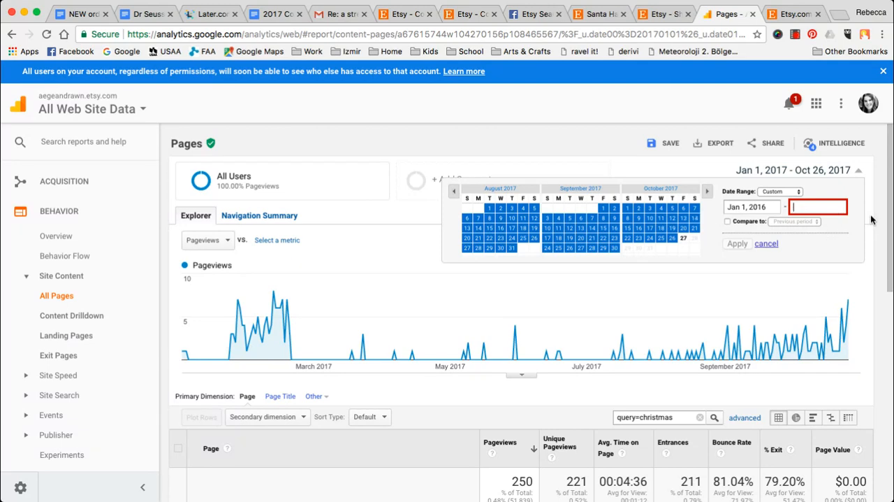
{"action": "left_click", "coordinate": [816, 209]}
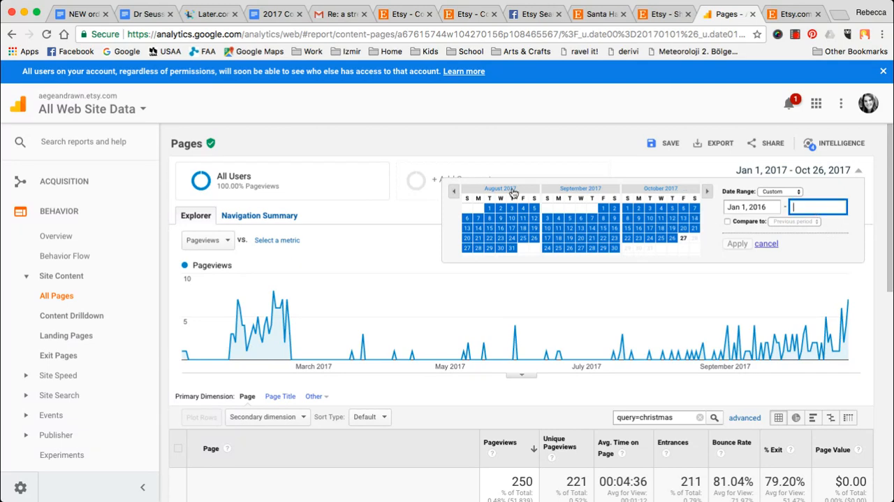
{"action": "left_click", "coordinate": [765, 208]}
{"action": "left_click", "coordinate": [818, 209]}
{"action": "type", "text": "Dec 31, 2016"}
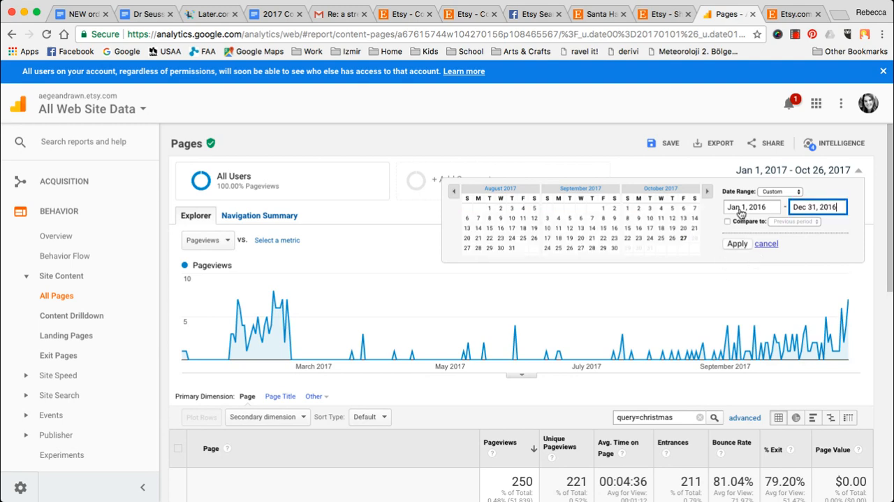
{"action": "left_click", "coordinate": [738, 244]}
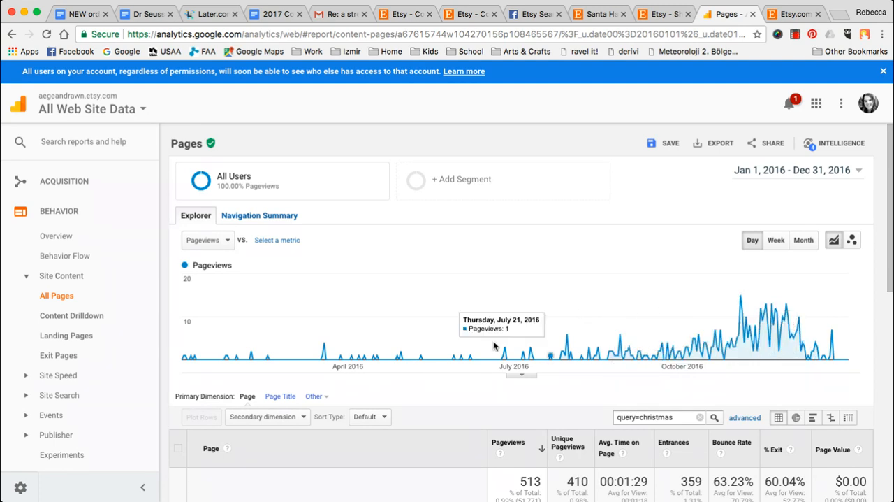
- Filter the All Pages table by "query=Halloween" and review the pageviews trend and matching listing URLs
{"action": "left_click", "coordinate": [656, 417]}
{"action": "double_click", "coordinate": [656, 417]}
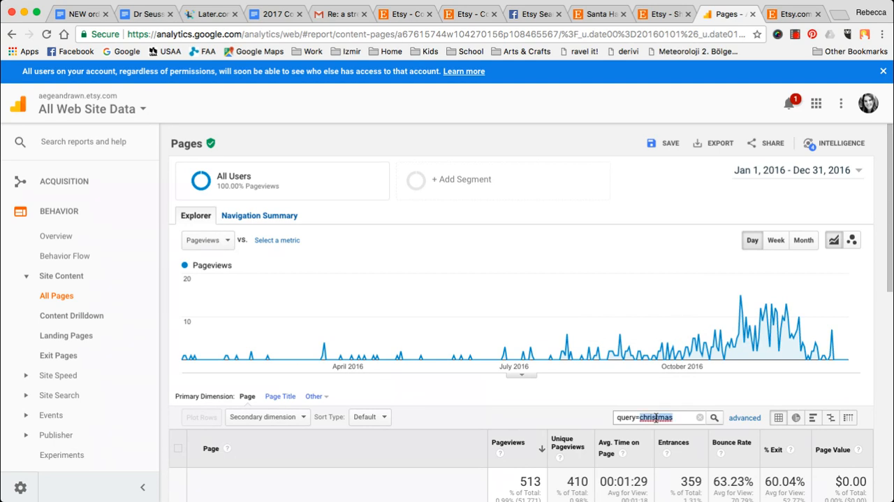
{"action": "type", "text": "Halloween"}
{"action": "key", "text": "Return"}
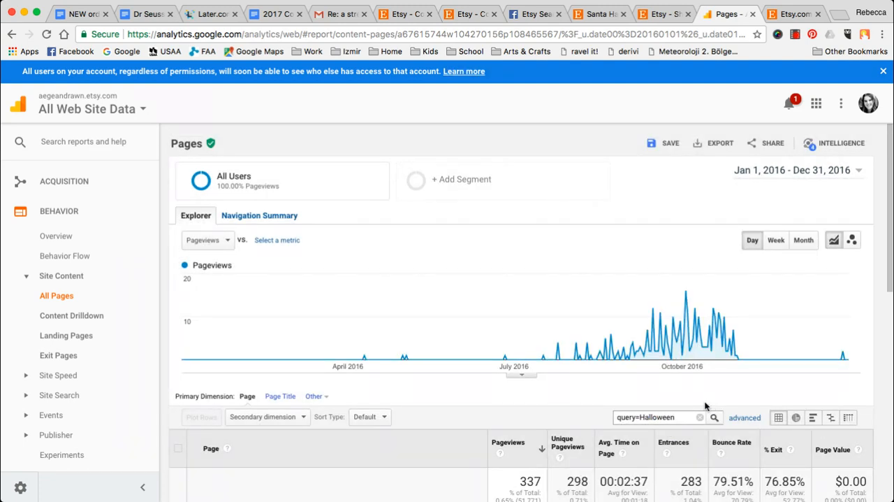
{"action": "double_click", "coordinate": [643, 416]}
{"action": "scroll", "coordinate": [449, 273], "scroll_direction": "down", "scroll_amount": 3}
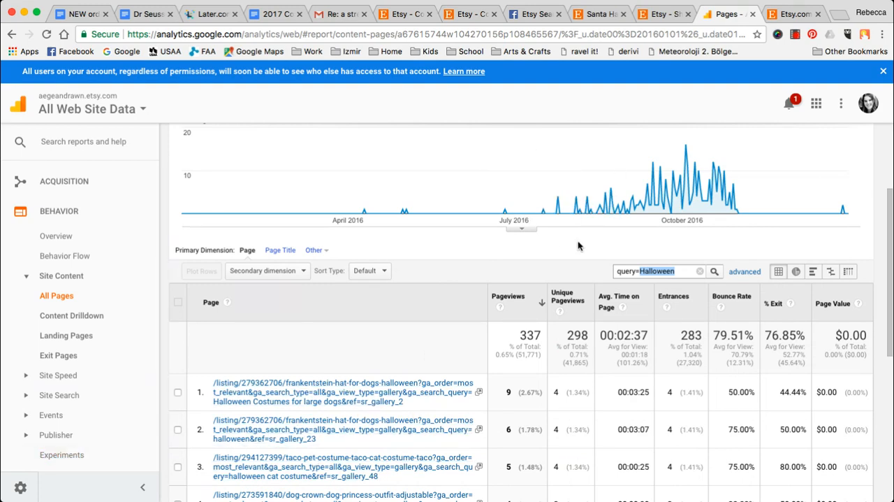
{"action": "scroll", "coordinate": [578, 245], "scroll_direction": "up", "scroll_amount": 2}
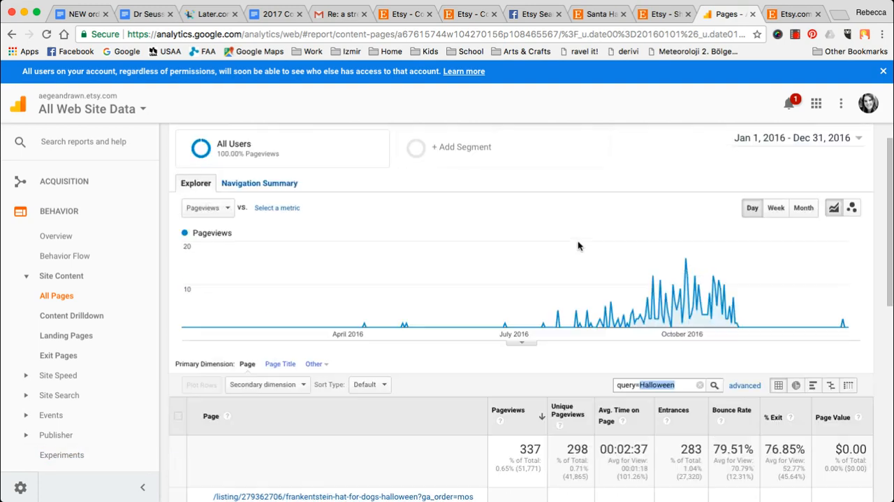
{"action": "left_click", "coordinate": [642, 384]}
- Change the report's date range so that it ends on Oct 26, 2017, and apply it
{"action": "left_click", "coordinate": [822, 145]}
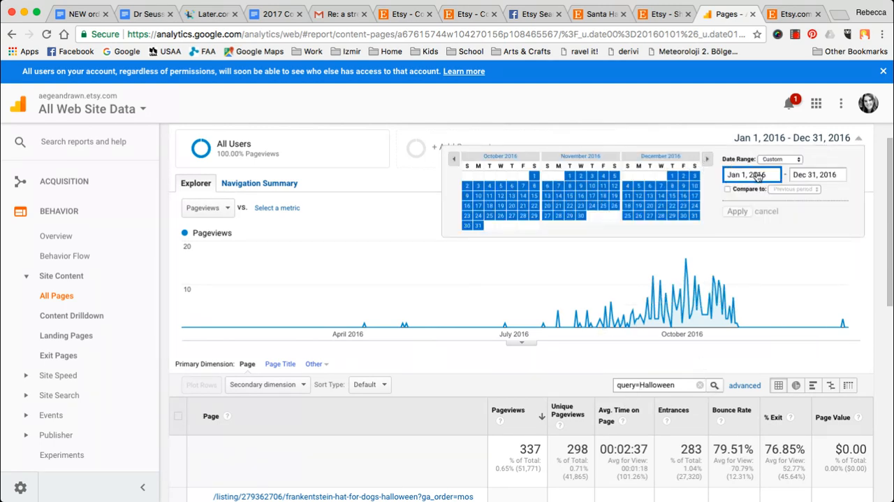
{"action": "key", "text": "BackSpace"}
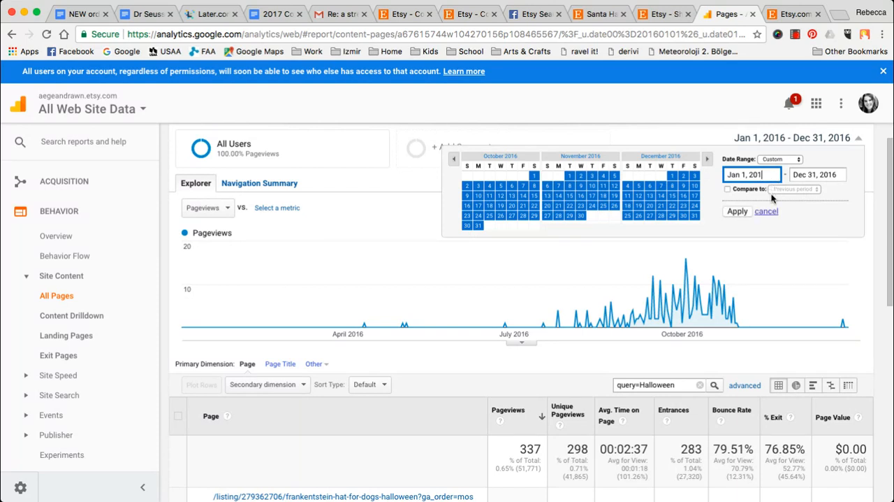
{"action": "type", "text": "7"}
{"action": "left_click", "coordinate": [829, 175]}
{"action": "triple_click", "coordinate": [826, 176]}
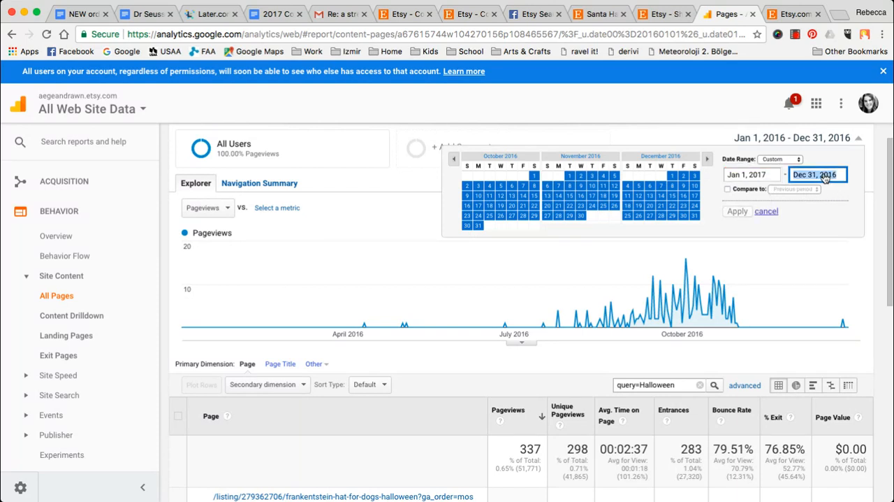
{"action": "double_click", "coordinate": [803, 178]}
{"action": "type", "text": "Oct"}
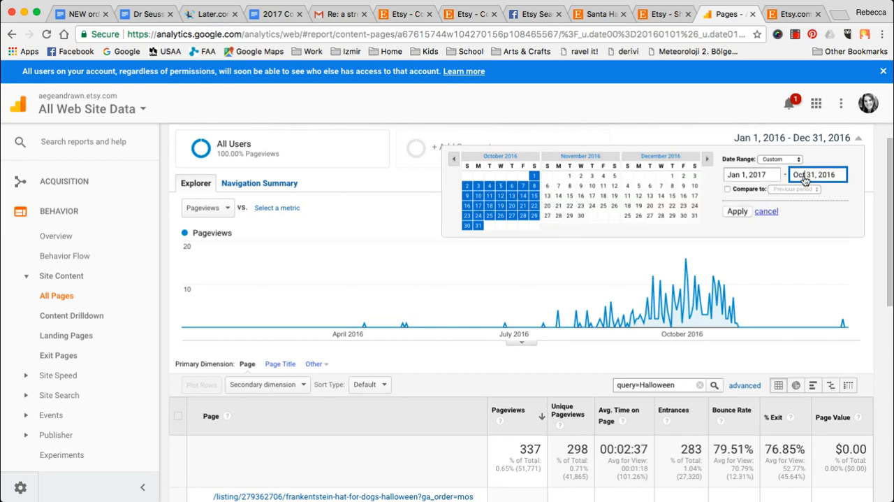
{"action": "key", "text": "BackSpace"}
{"action": "key", "text": "BackSpace"}
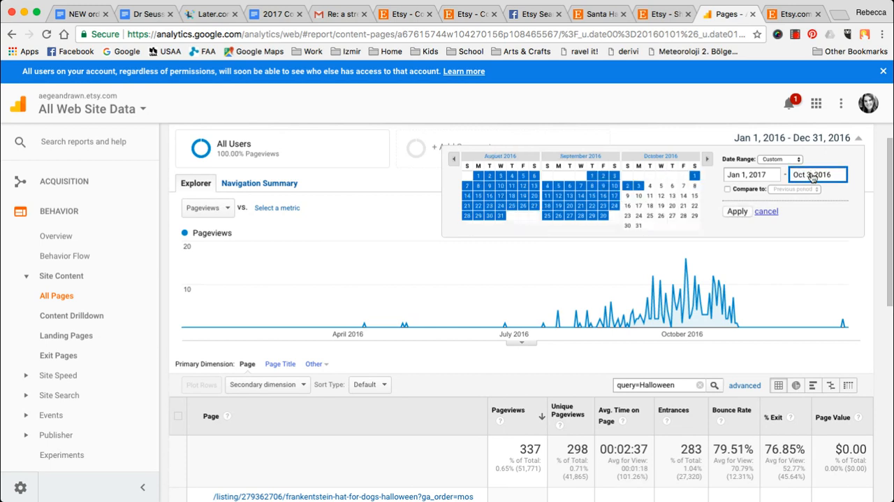
{"action": "type", "text": "26"}
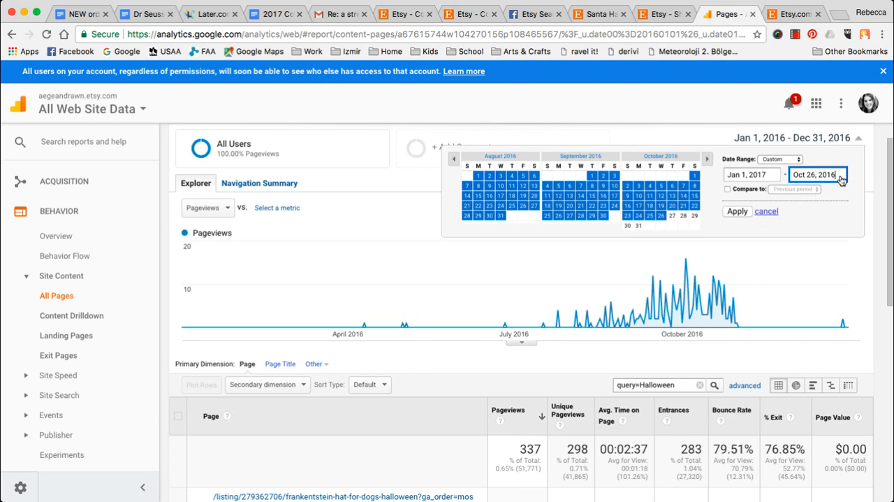
{"action": "left_click", "coordinate": [738, 211]}
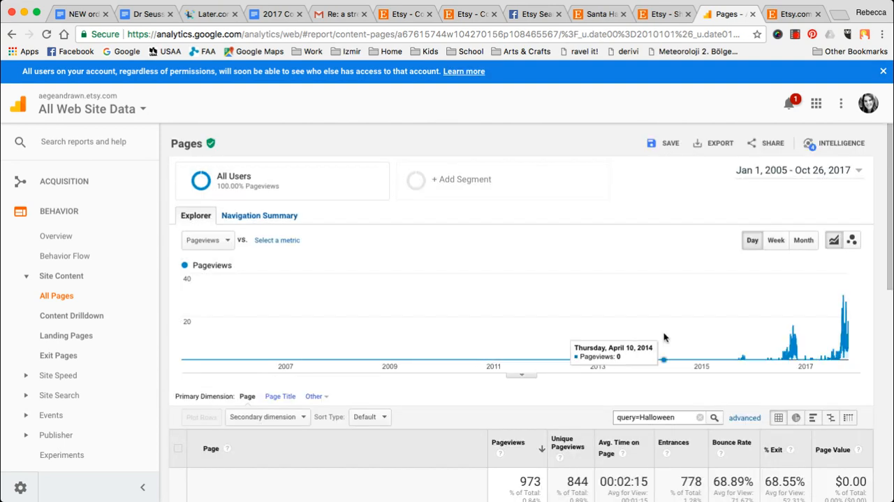
- Set the start of the report's date range to Jan 1, 2017 and apply it
{"action": "left_click", "coordinate": [793, 170]}
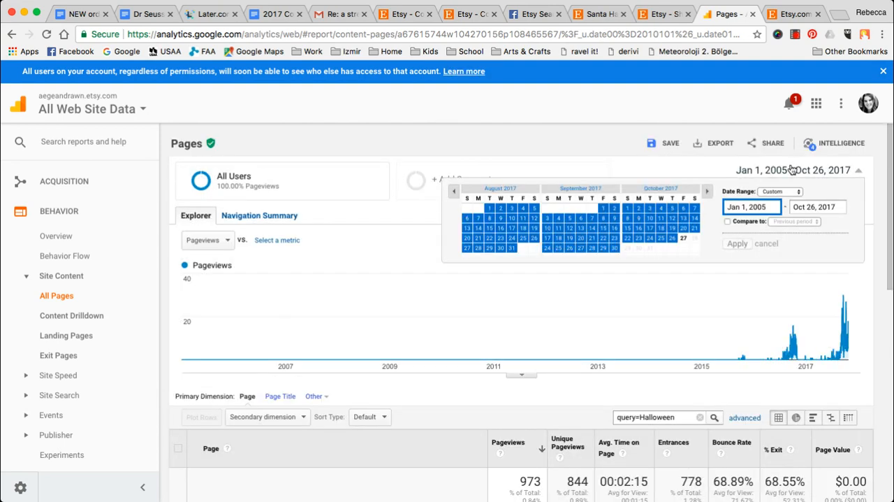
{"action": "key", "text": "BackSpace"}
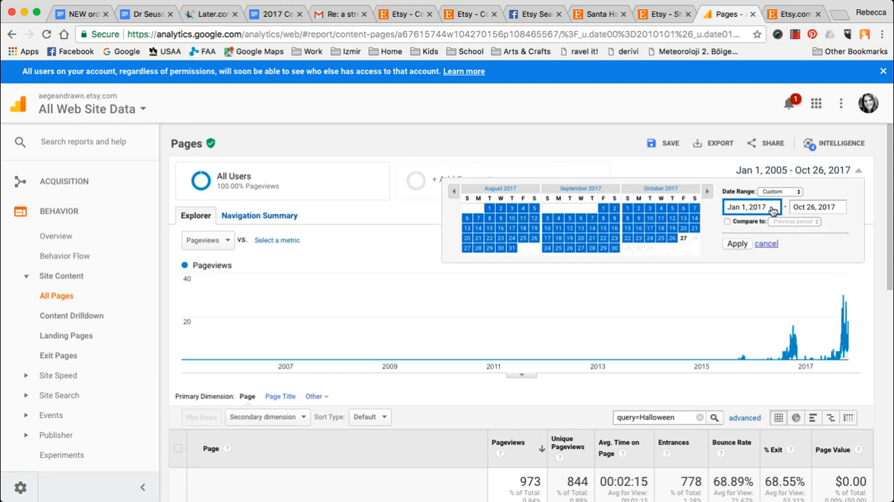
{"action": "left_click", "coordinate": [737, 243]}
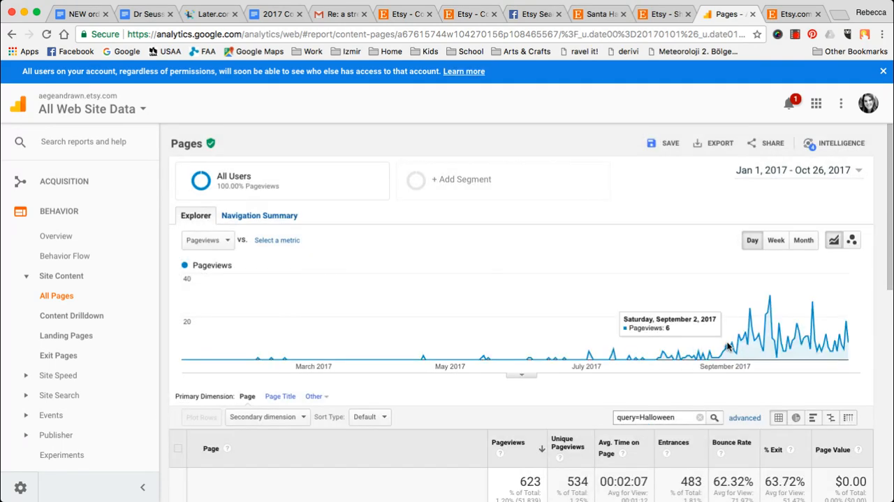
- Clear the "query=Halloween" text from the table filter and start entering a new search term beginning with "fou"
{"action": "scroll", "coordinate": [696, 245], "scroll_direction": "down", "scroll_amount": 1}
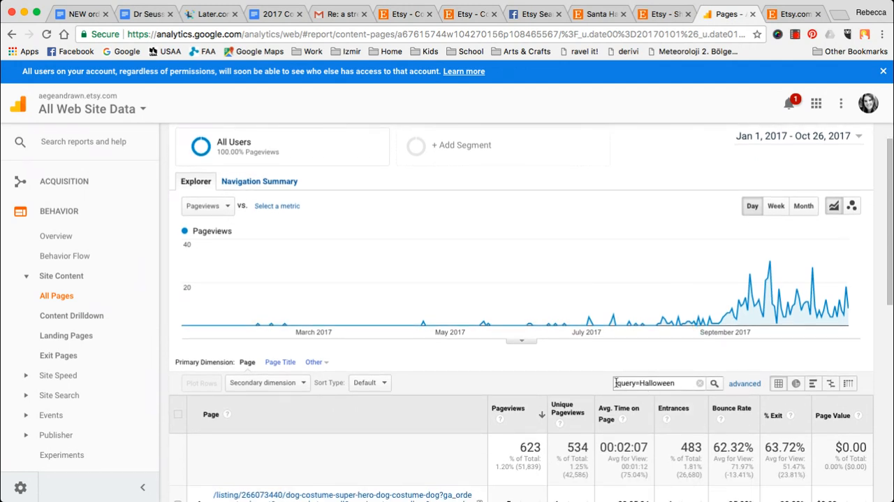
{"action": "left_click_drag", "start_coordinate": [616, 383], "coordinate": [661, 383]}
{"action": "left_click", "coordinate": [676, 383]}
{"action": "key", "text": "ctrl+a"}
{"action": "key", "text": "BackSpace"}
{"action": "scroll", "coordinate": [505, 276], "scroll_direction": "down", "scroll_amount": 5}
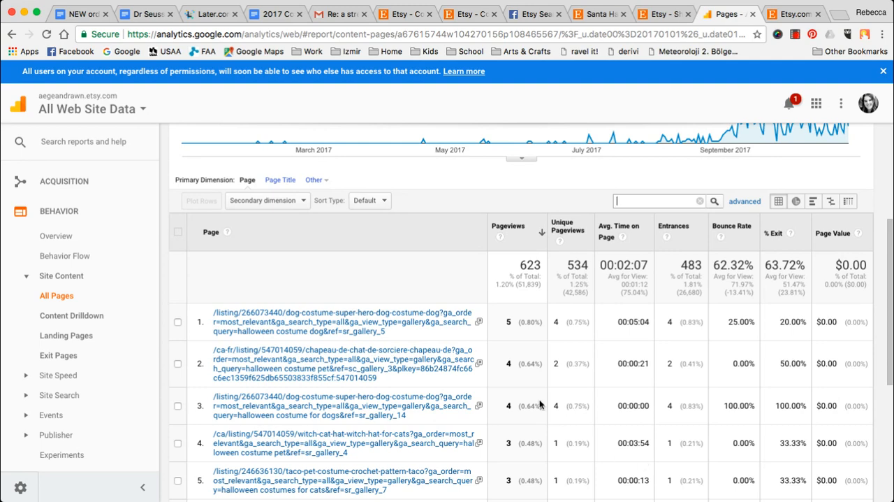
{"action": "scroll", "coordinate": [533, 316], "scroll_direction": "up", "scroll_amount": 2}
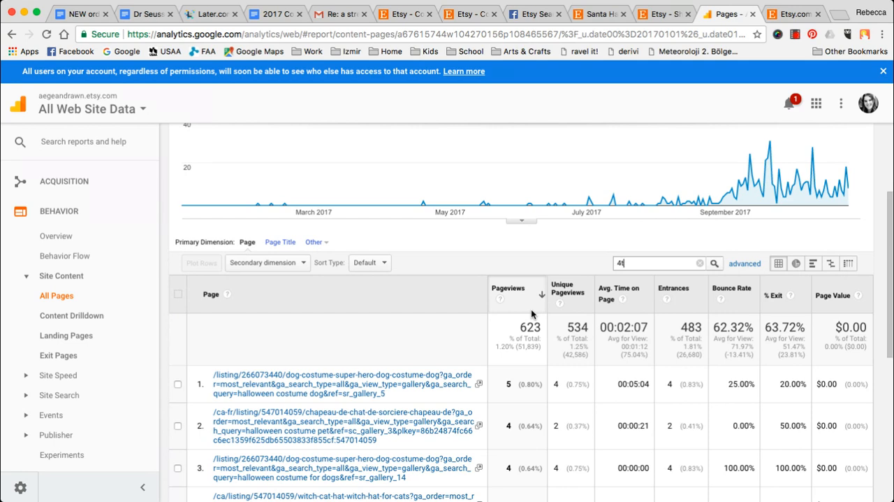
{"action": "type", "text": "fou"}
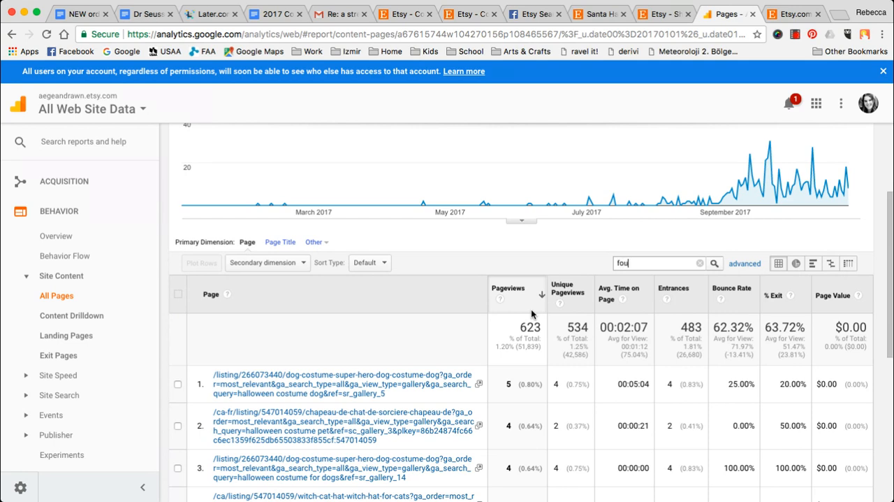
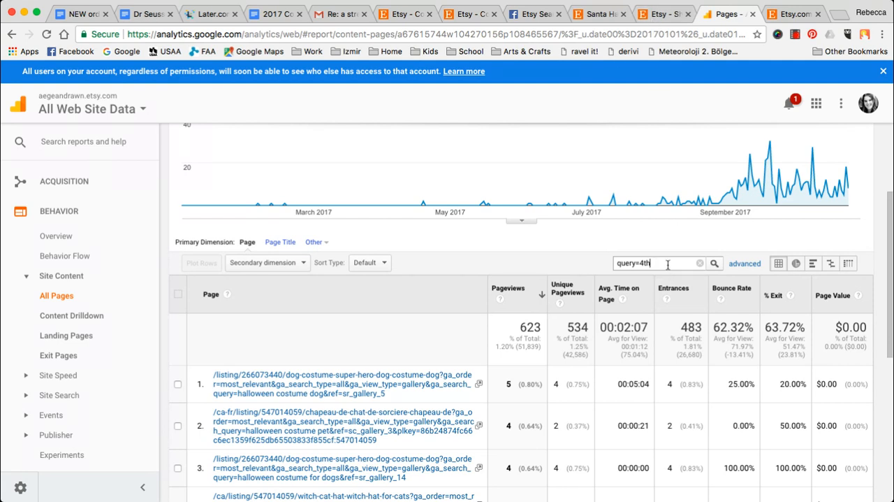
- Apply the "query=4th" filter to the All Pages table and review the matching search queries and pageviews trend
{"action": "key", "text": "Return"}
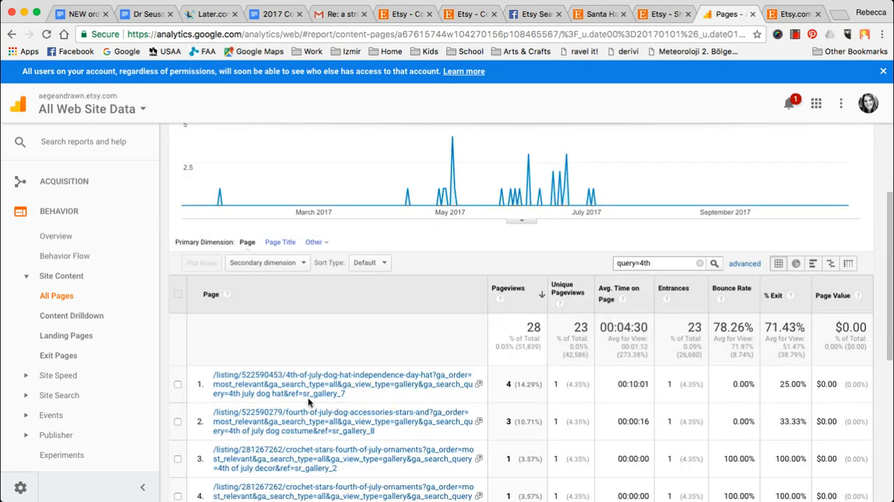
{"action": "triple_click", "coordinate": [216, 395]}
{"action": "left_click", "coordinate": [220, 400]}
{"action": "scroll", "coordinate": [660, 265], "scroll_direction": "up", "scroll_amount": 3}
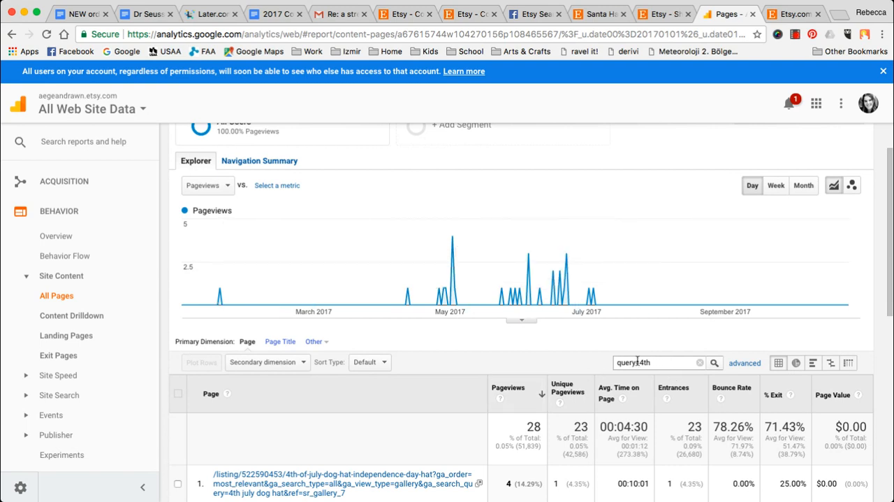
- Filter the All Pages table by "query=fourth" and review the pageviews trend and the matching listing URLs
{"action": "left_click_drag", "start_coordinate": [639, 362], "coordinate": [661, 362]}
{"action": "type", "text": "fourth"}
{"action": "key", "text": "Return"}
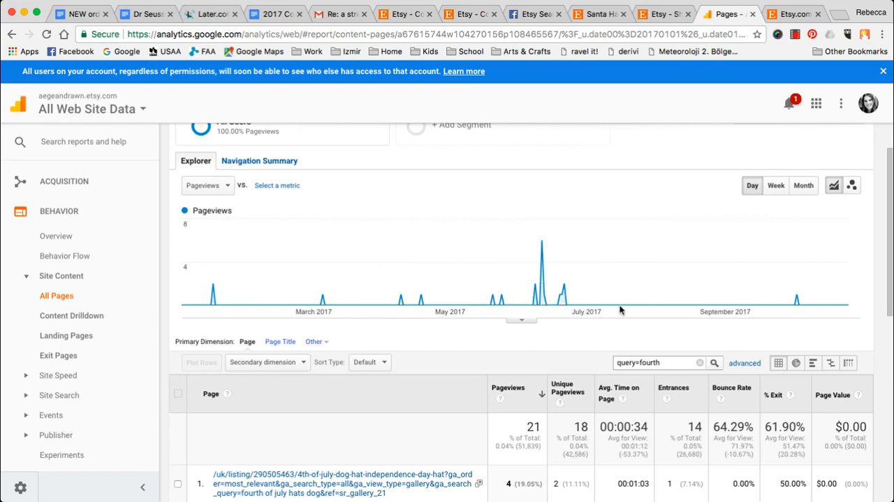
{"action": "scroll", "coordinate": [619, 310], "scroll_direction": "down", "scroll_amount": 8}
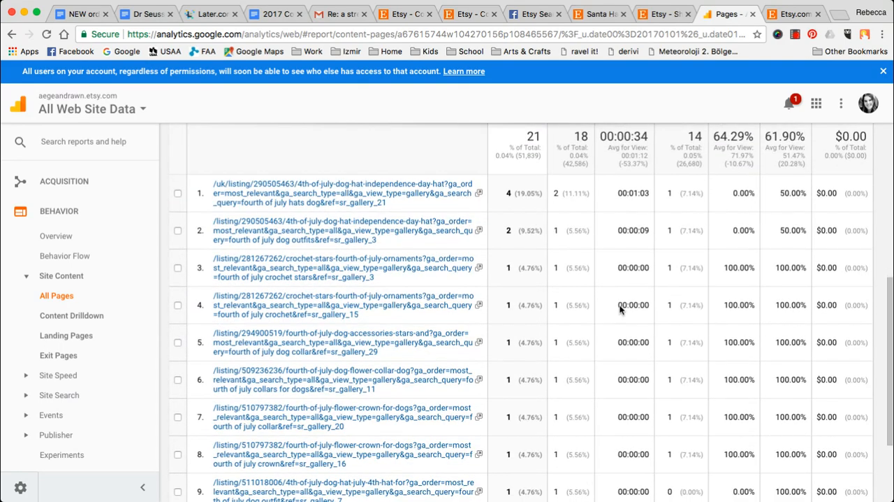
{"action": "scroll", "coordinate": [619, 310], "scroll_direction": "down", "scroll_amount": 3}
{"action": "scroll", "coordinate": [620, 310], "scroll_direction": "up", "scroll_amount": 10}
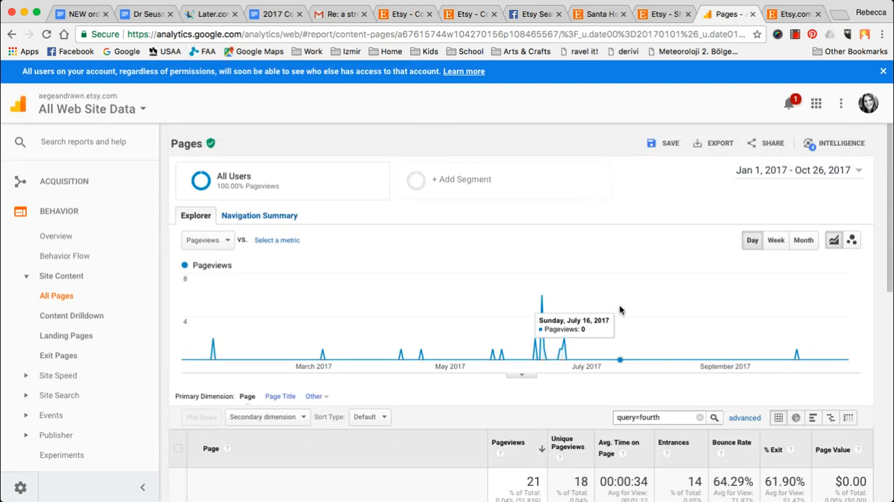
{"action": "scroll", "coordinate": [619, 310], "scroll_direction": "down", "scroll_amount": 3}
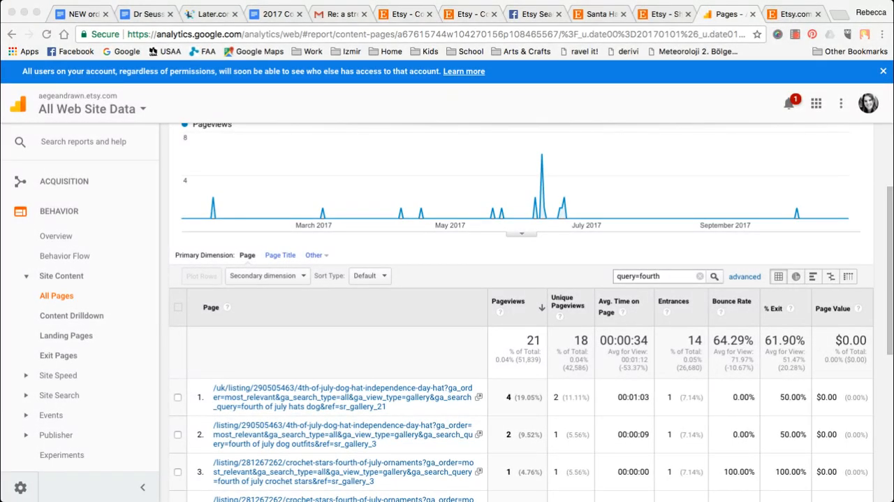
{"action": "left_click", "coordinate": [451, 259]}
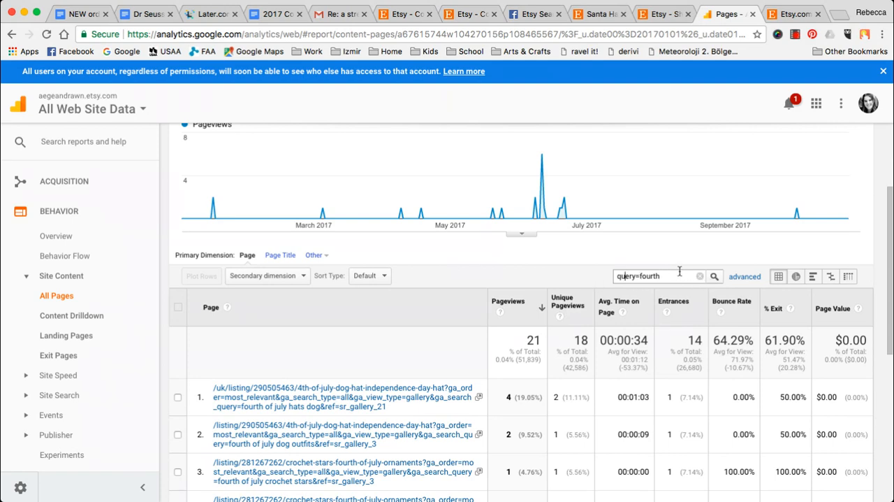
{"action": "scroll", "coordinate": [377, 391], "scroll_direction": "down", "scroll_amount": 3}
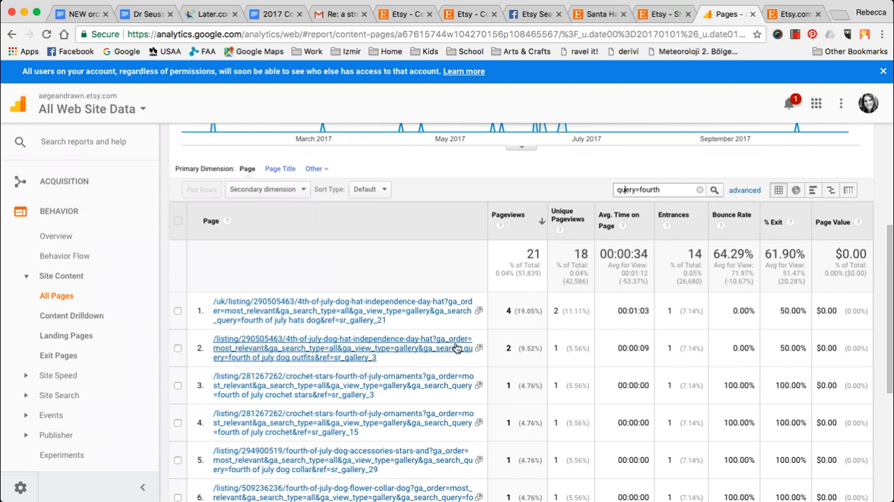
- Replace the table filter with "query=unicorn" and apply it to the All Pages report
{"action": "left_click_drag", "start_coordinate": [662, 190], "coordinate": [559, 190]}
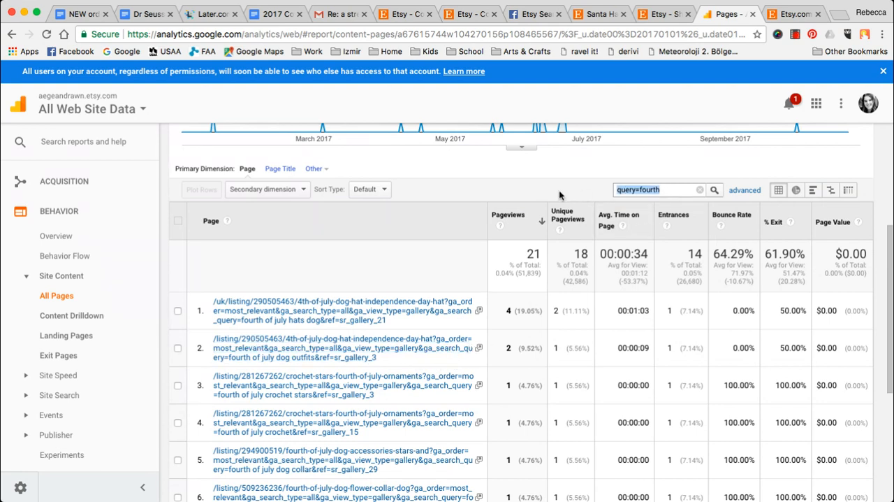
{"action": "key", "text": "BackSpace"}
{"action": "type", "text": "query=unicorn"}
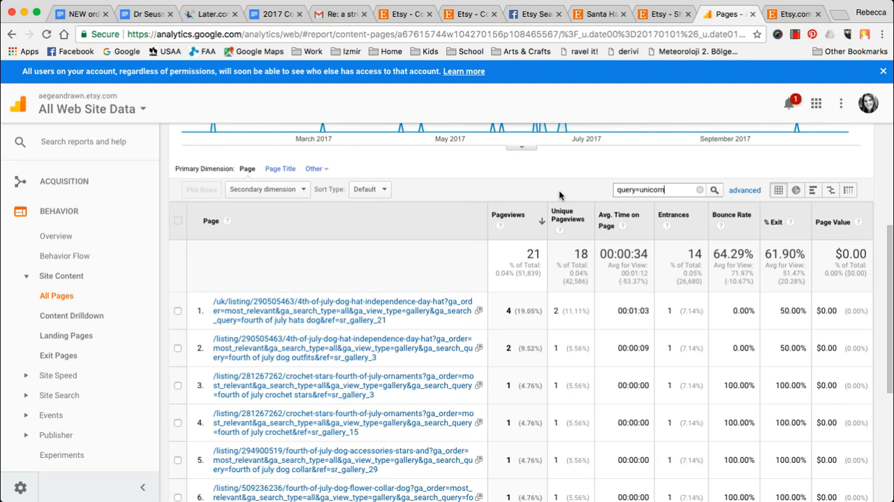
{"action": "key", "text": "Return"}
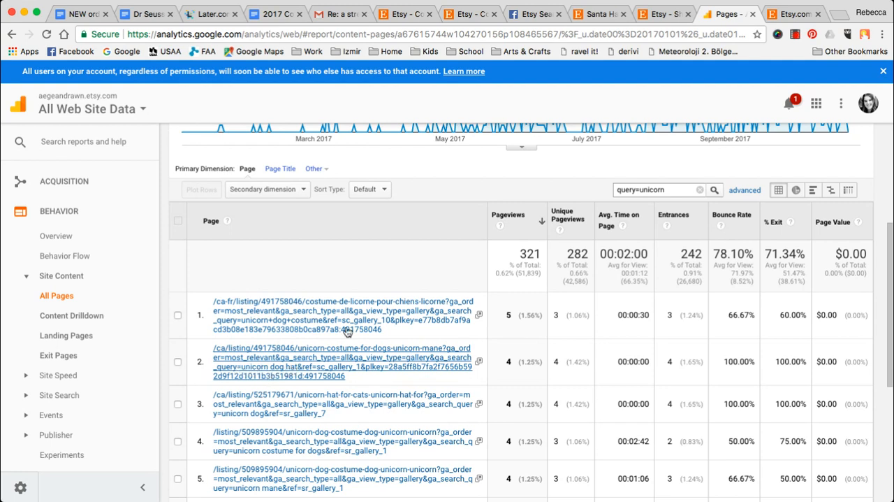
- Change the table filter to "query=dog unicorn" and apply it to compare the word order of the search
{"action": "left_click_drag", "start_coordinate": [637, 189], "coordinate": [743, 190]}
{"action": "type", "text": "dog"}
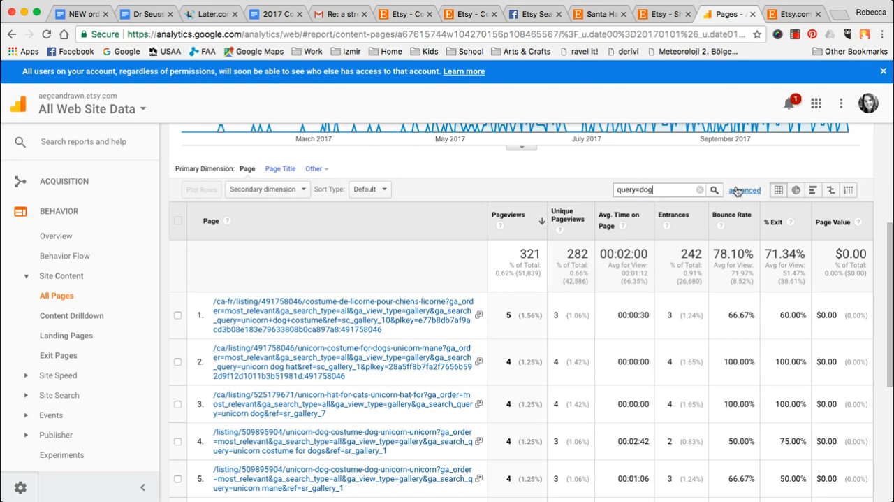
{"action": "key", "text": "Return"}
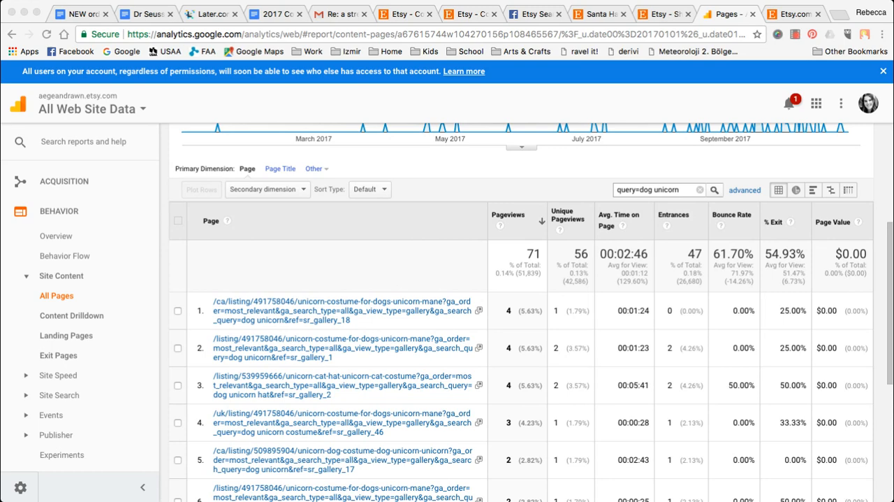
- Switch to the Etsy shop stats and examine the Shop Updates row under Pages viewed
{"action": "left_click", "coordinate": [660, 14]}
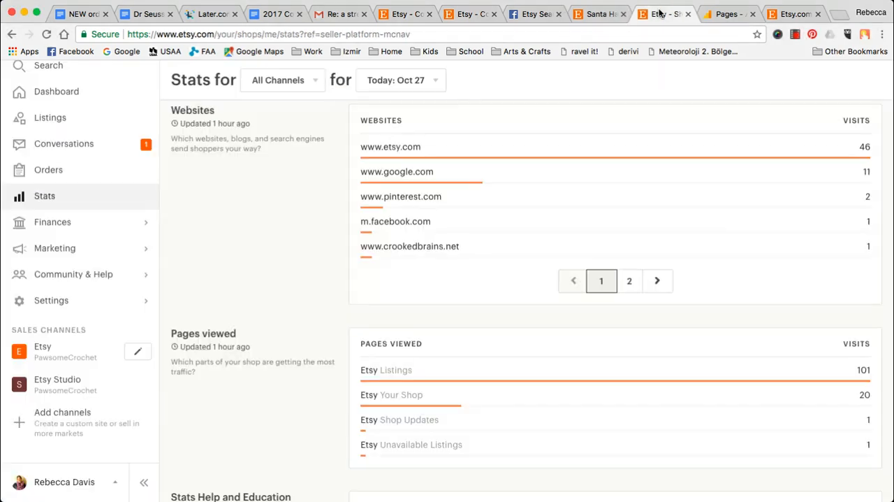
{"action": "scroll", "coordinate": [495, 175], "scroll_direction": "down", "scroll_amount": 3}
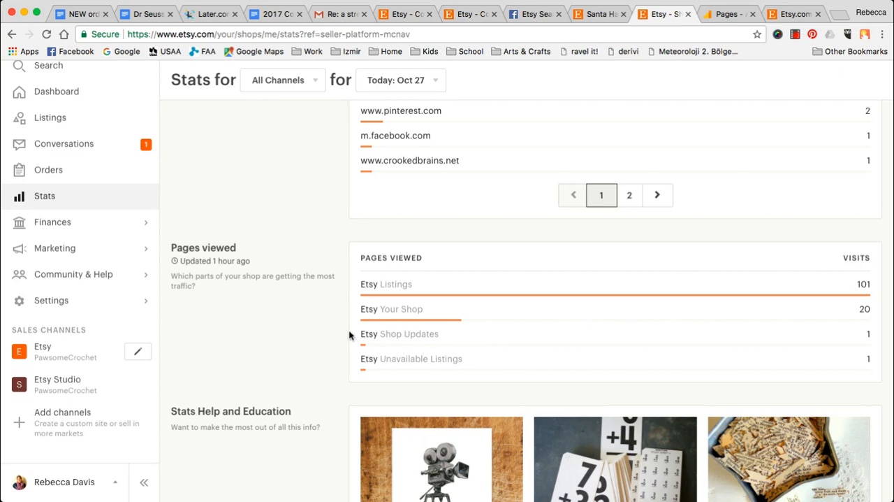
{"action": "left_click_drag", "start_coordinate": [359, 334], "coordinate": [442, 336]}
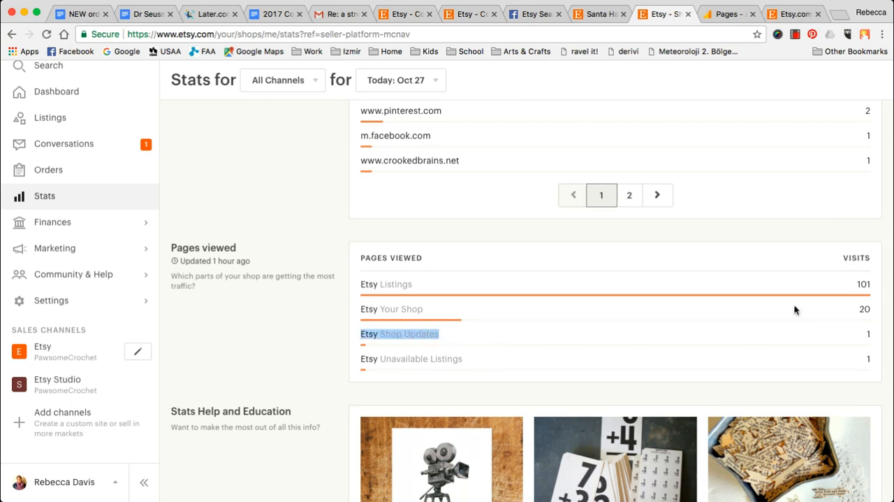
{"action": "scroll", "coordinate": [774, 326], "scroll_direction": "up", "scroll_amount": 15}
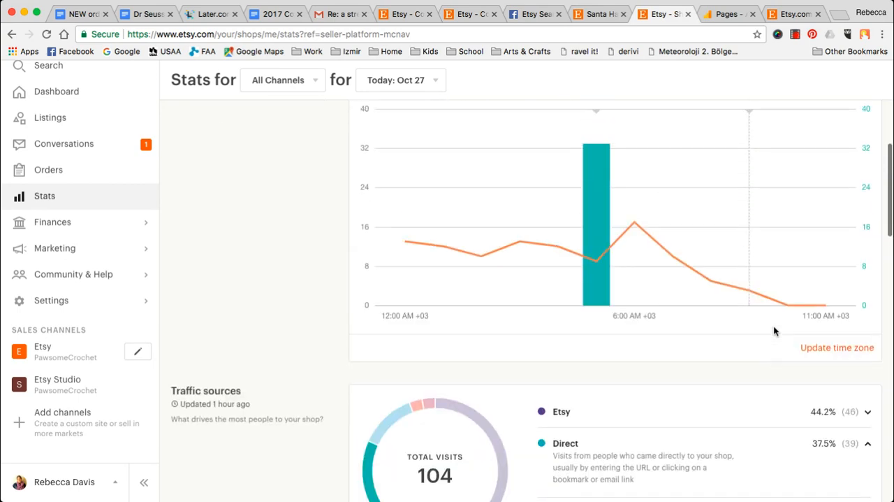
{"action": "scroll", "coordinate": [773, 331], "scroll_direction": "up", "scroll_amount": 6}
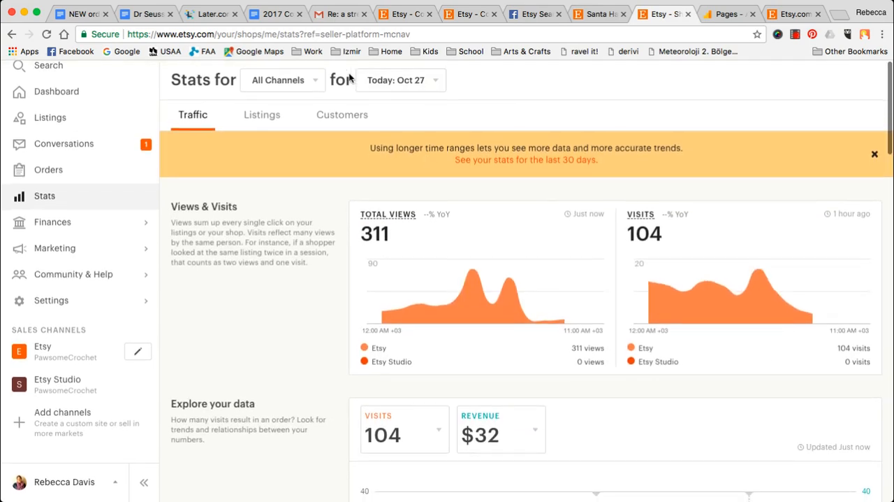
- Set the Etsy shop stats date range to This year and go to the Pages viewed section
{"action": "left_click", "coordinate": [395, 83]}
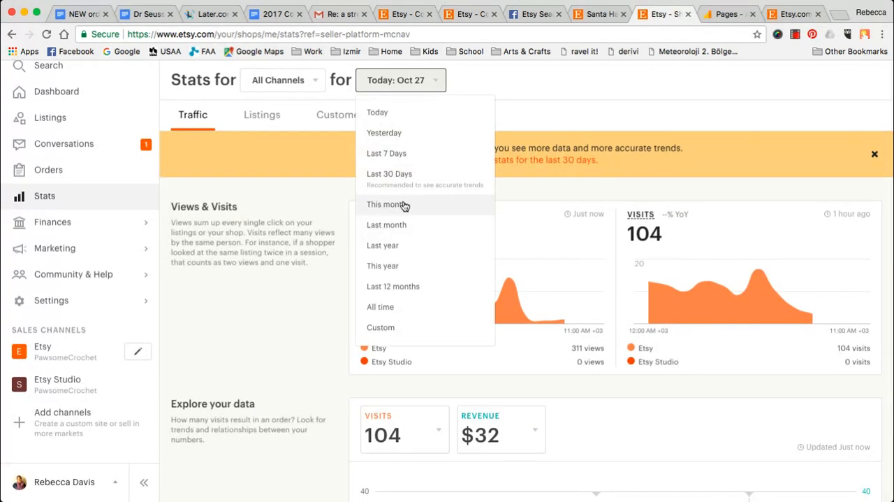
{"action": "left_click", "coordinate": [407, 265]}
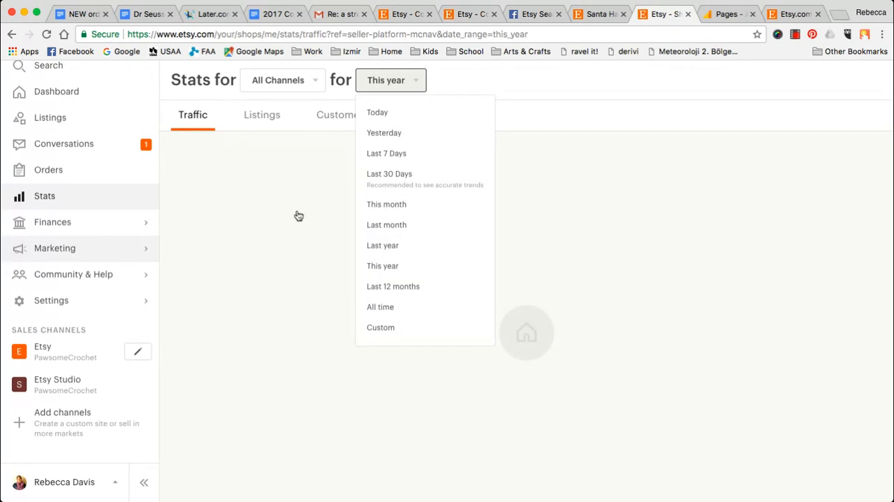
{"action": "scroll", "coordinate": [303, 251], "scroll_direction": "down", "scroll_amount": 10}
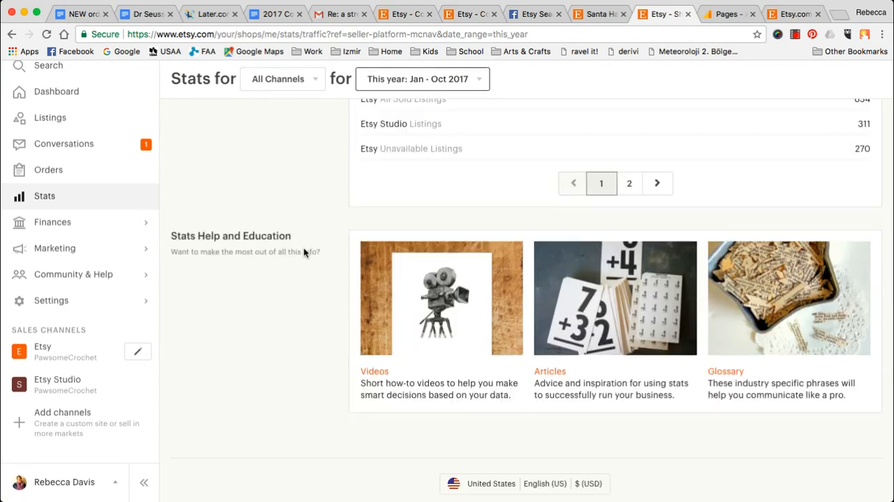
{"action": "scroll", "coordinate": [303, 250], "scroll_direction": "up", "scroll_amount": 3}
{"action": "scroll", "coordinate": [303, 253], "scroll_direction": "up", "scroll_amount": 1}
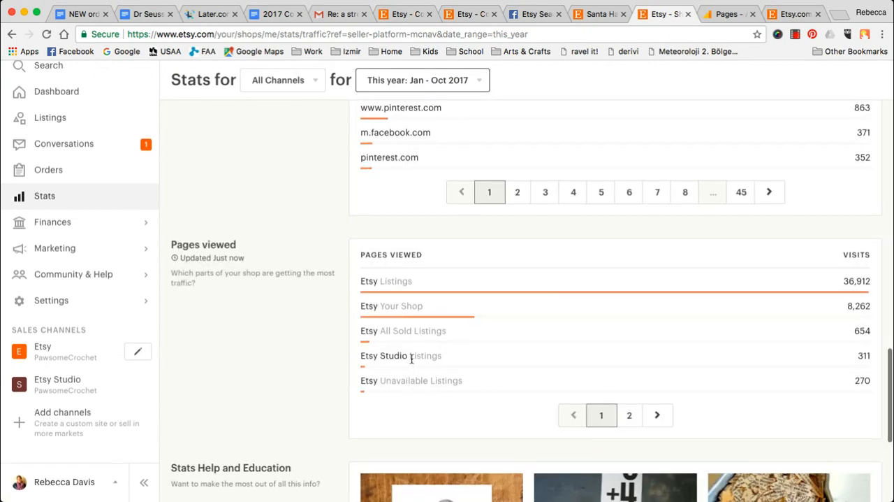
- Show page 2 of the Pages viewed list and highlight the Etsy Shop Updates entry
{"action": "left_click", "coordinate": [633, 417]}
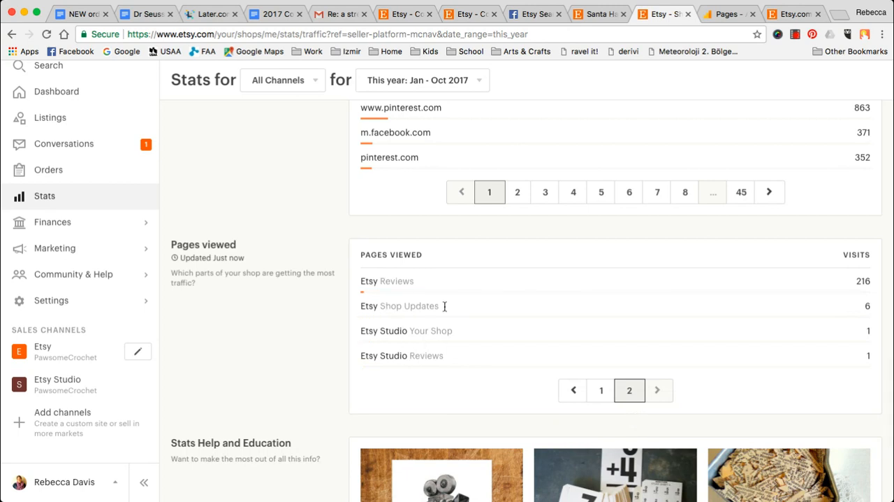
{"action": "left_click_drag", "start_coordinate": [360, 306], "coordinate": [447, 307]}
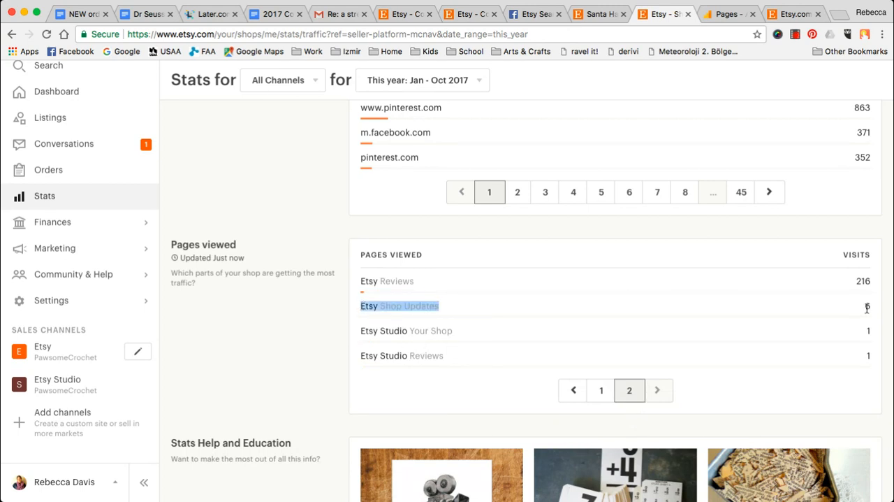
{"action": "left_click", "coordinate": [243, 392]}
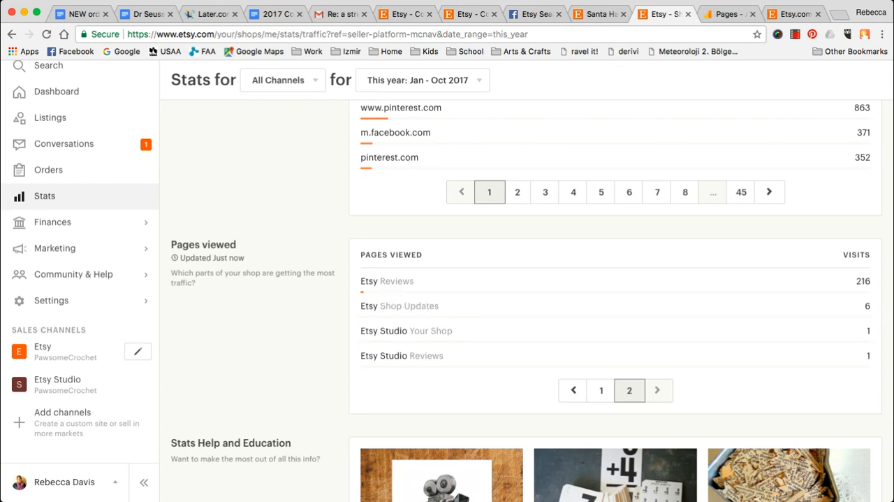
- From the Santa hat listing, open the PawsomeCrochet shop page and go to its Updates section
{"action": "left_click", "coordinate": [599, 14]}
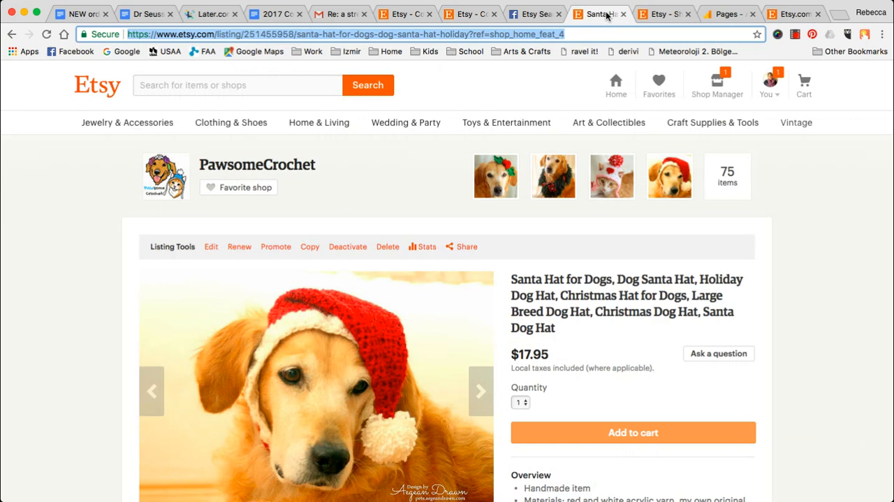
{"action": "left_click", "coordinate": [252, 167]}
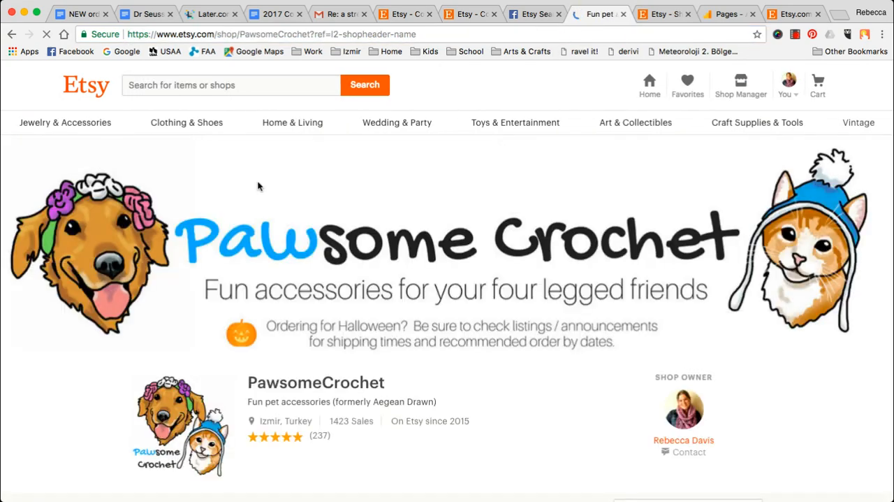
{"action": "scroll", "coordinate": [361, 217], "scroll_direction": "down", "scroll_amount": 5}
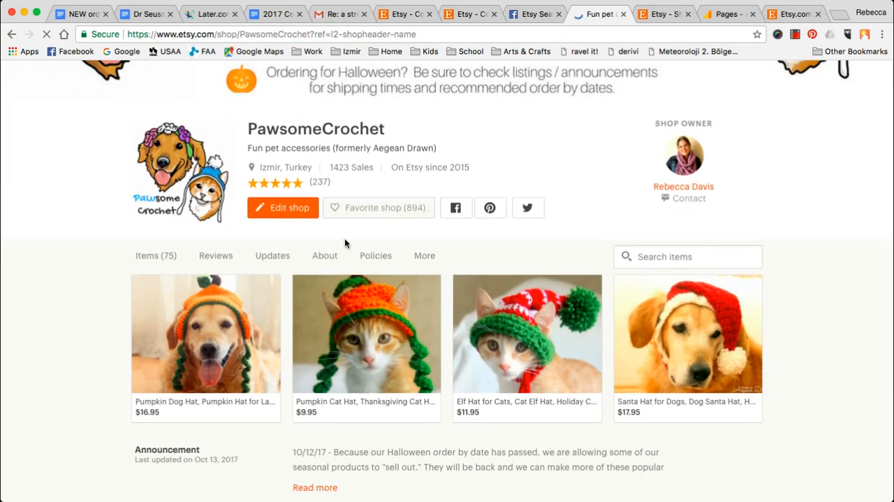
{"action": "left_click", "coordinate": [272, 255]}
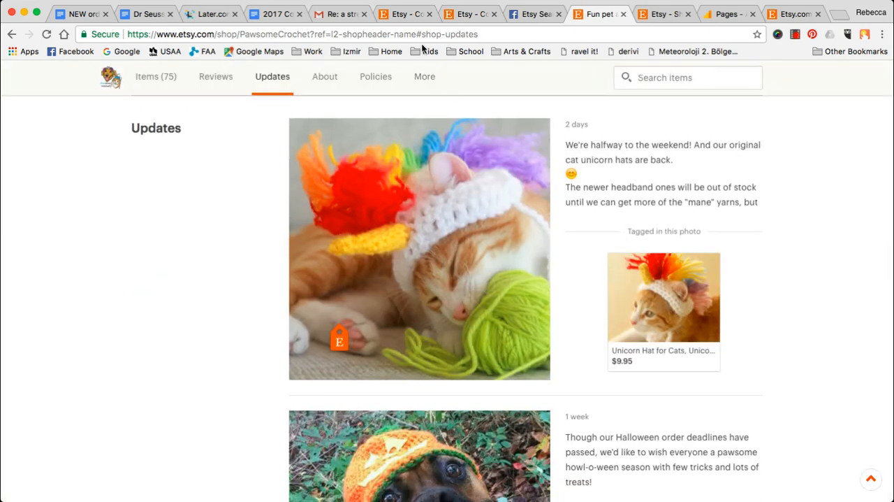
- Highlight "#shop-updates" in the shop page's URL and look through the posted shop updates
{"action": "left_click_drag", "start_coordinate": [415, 34], "coordinate": [516, 32]}
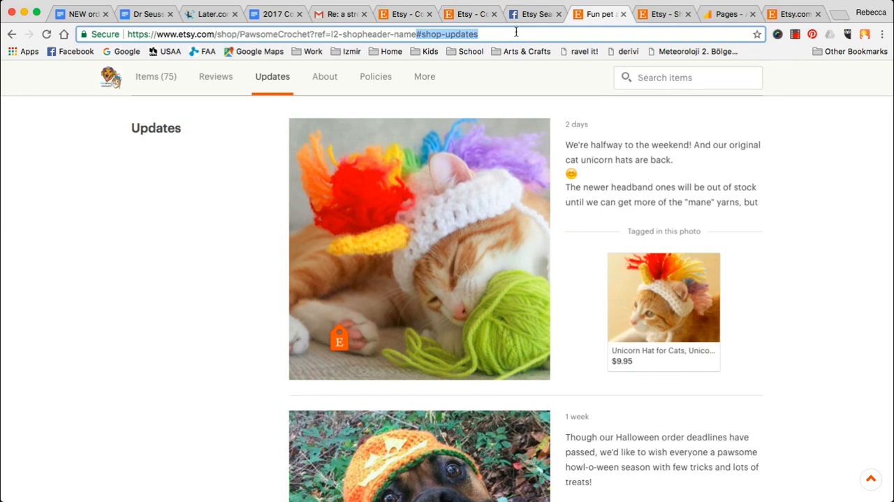
{"action": "left_click", "coordinate": [245, 221]}
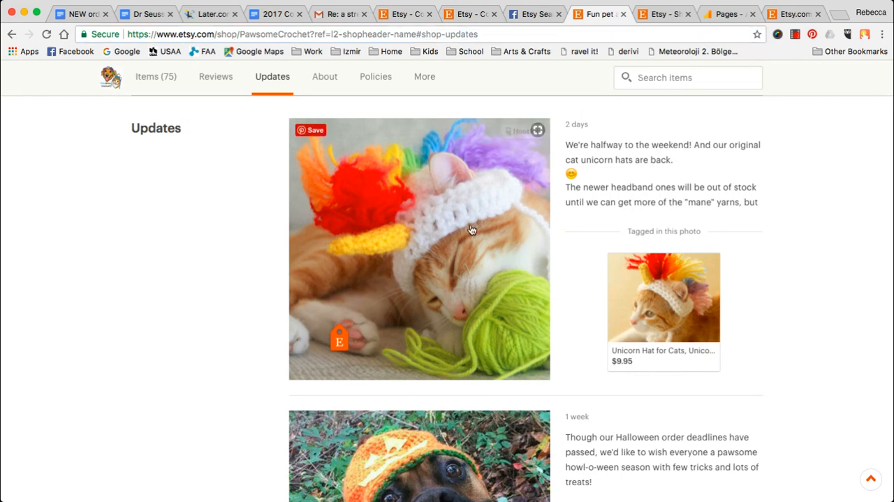
{"action": "scroll", "coordinate": [455, 265], "scroll_direction": "down", "scroll_amount": 8}
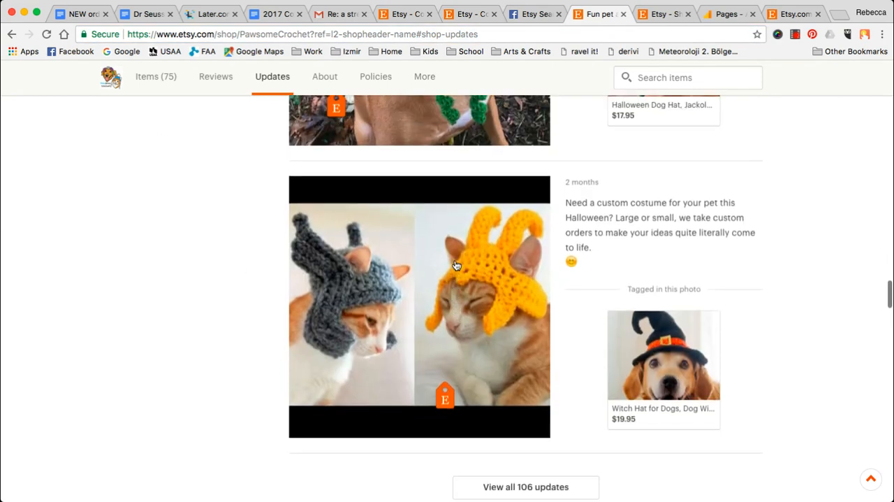
{"action": "scroll", "coordinate": [455, 266], "scroll_direction": "up", "scroll_amount": 3}
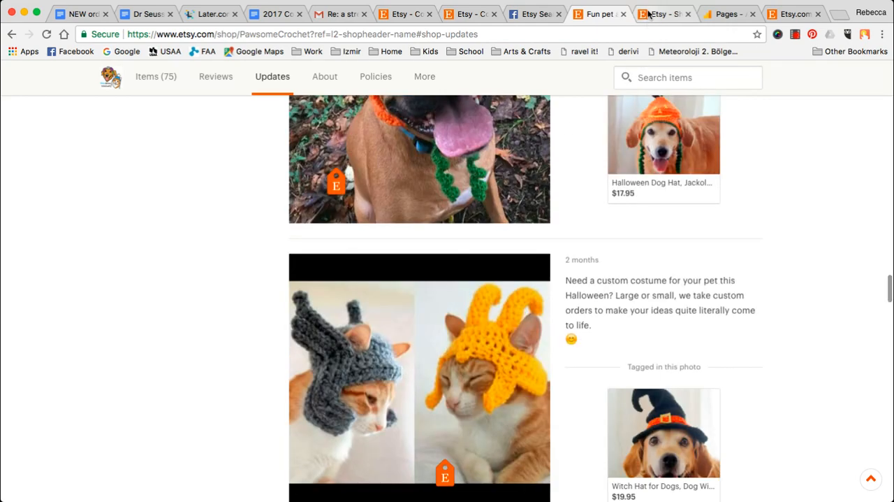
- Recheck the Pages viewed list in the Etsy stats, then return to the shop's Updates section to compare
{"action": "left_click", "coordinate": [648, 14]}
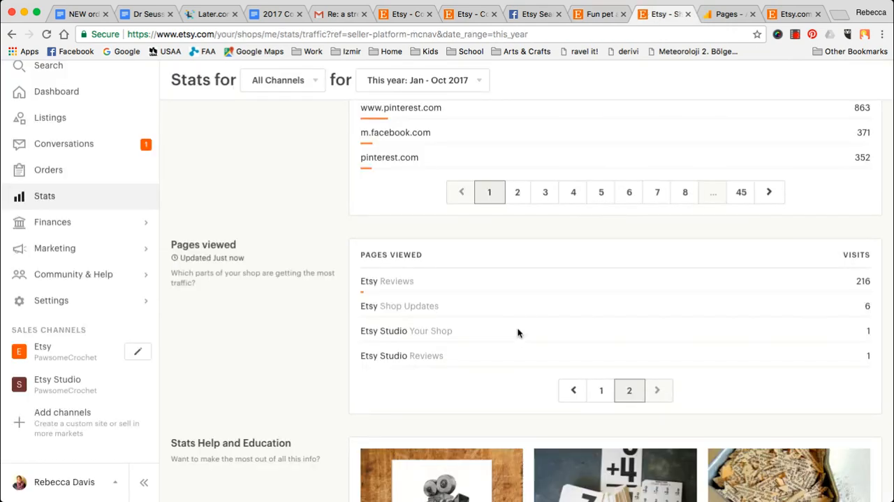
{"action": "left_click", "coordinate": [581, 15]}
{"action": "scroll", "coordinate": [402, 326], "scroll_direction": "down", "scroll_amount": 1}
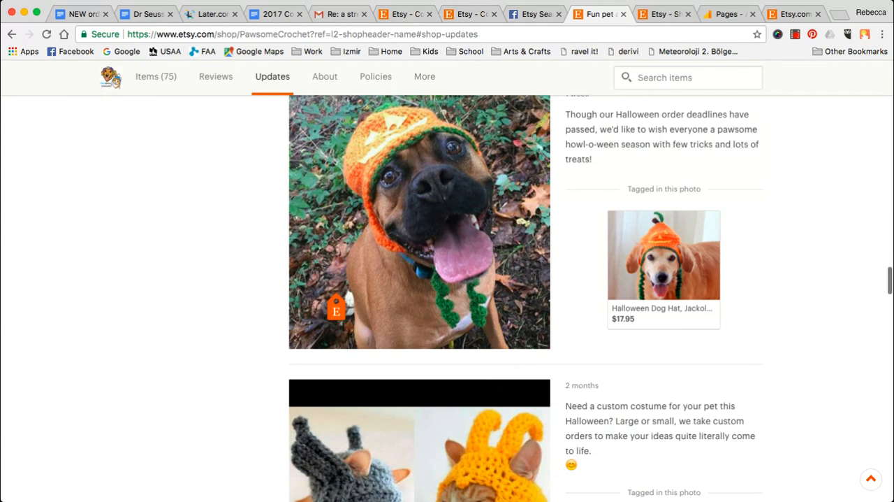
- Revisit the "query=dog unicorn" filter in Google Analytics and compare it with the Pages viewed list in the Etsy stats
{"action": "left_click", "coordinate": [709, 15]}
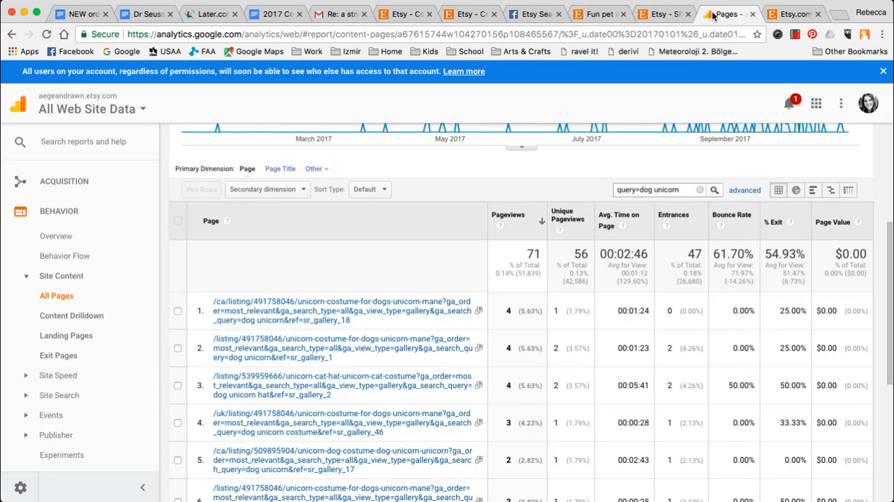
{"action": "left_click_drag", "start_coordinate": [681, 191], "coordinate": [608, 195]}
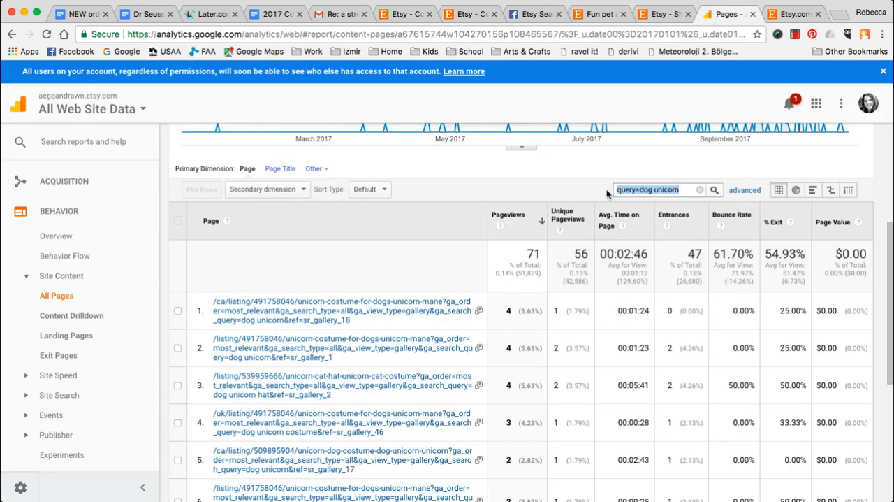
{"action": "left_click", "coordinate": [658, 14]}
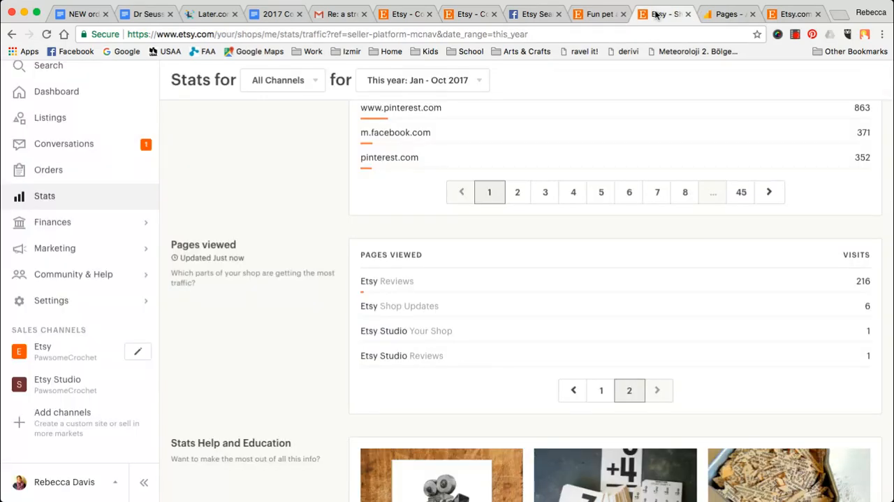
{"action": "left_click", "coordinate": [591, 15]}
- On the Etsy homepage, find "Updates from shops you like" and open the "New resin and brass beauties!!!" update
{"action": "left_click", "coordinate": [794, 15]}
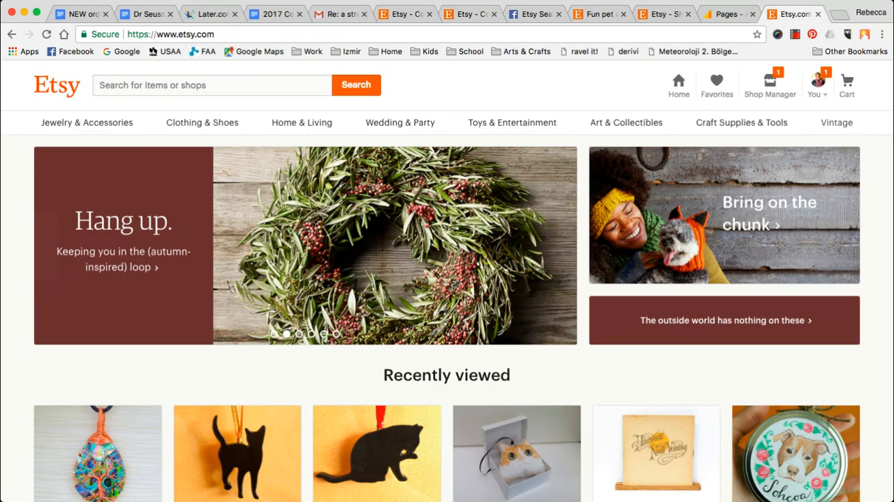
{"action": "scroll", "coordinate": [267, 300], "scroll_direction": "down", "scroll_amount": 2}
{"action": "scroll", "coordinate": [267, 300], "scroll_direction": "down", "scroll_amount": 20}
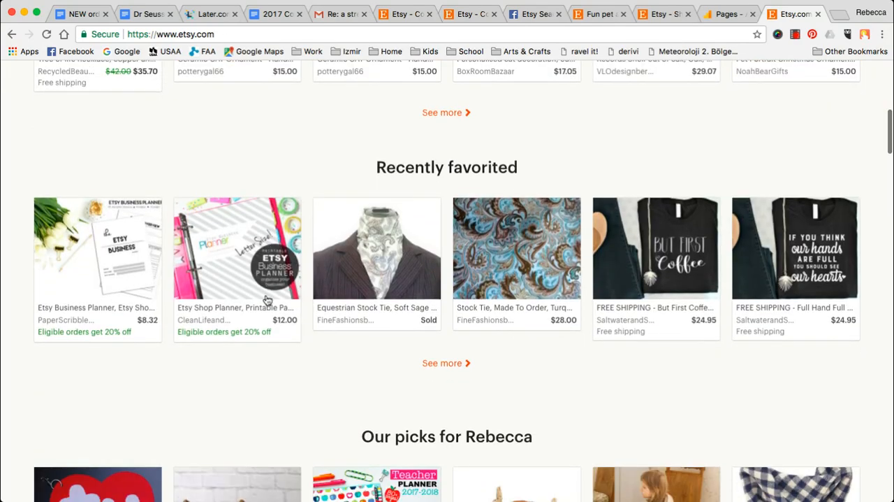
{"action": "scroll", "coordinate": [266, 299], "scroll_direction": "down", "scroll_amount": 20}
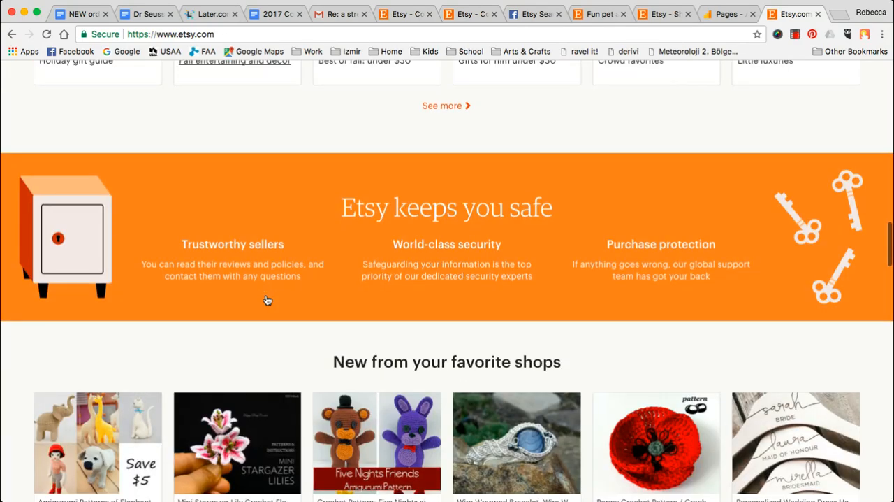
{"action": "scroll", "coordinate": [265, 299], "scroll_direction": "down", "scroll_amount": 5}
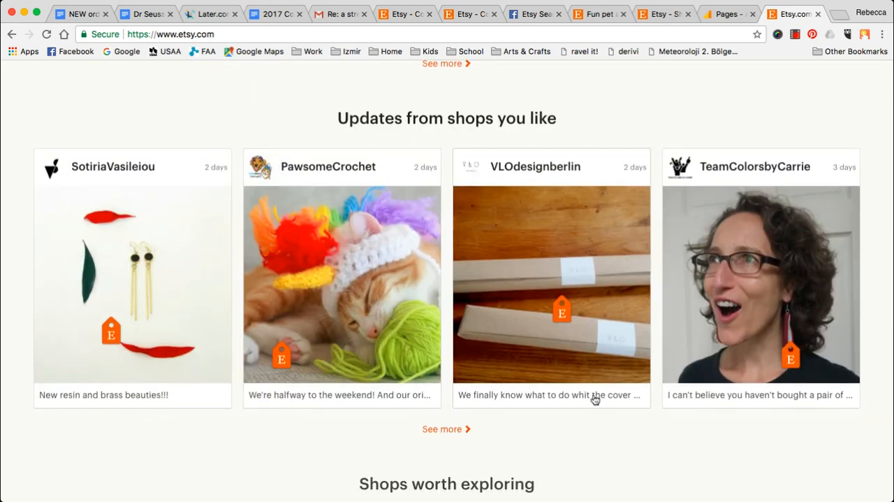
{"action": "left_click", "coordinate": [109, 263]}
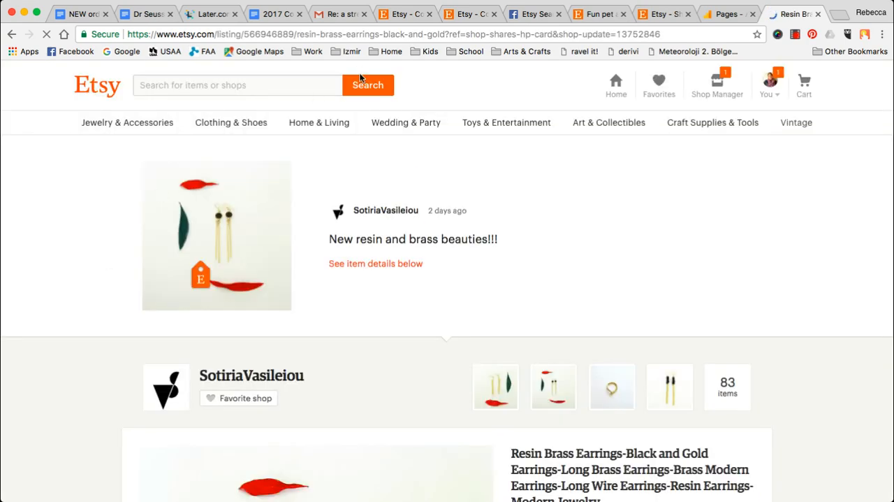
- Copy "shop-shares" from the earrings listing's URL and highlight the number after "shop-update="
{"action": "left_click_drag", "start_coordinate": [244, 34], "coordinate": [578, 35]}
{"action": "left_click", "coordinate": [576, 35]}
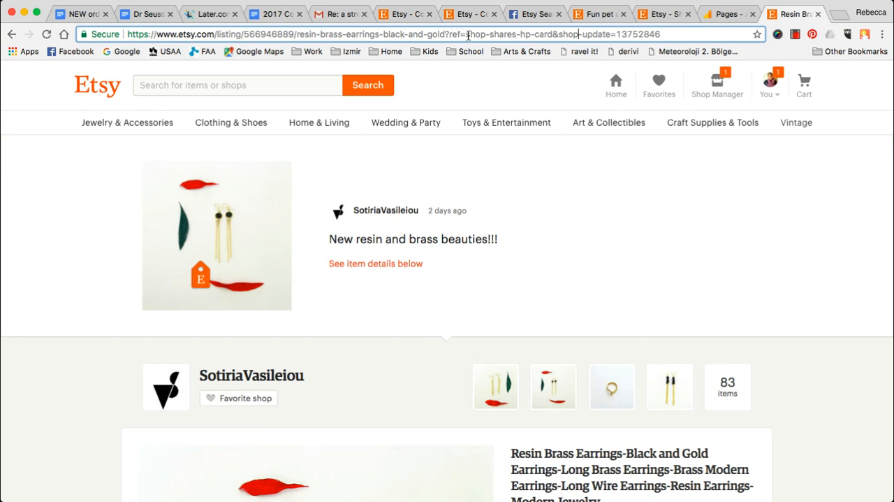
{"action": "left_click_drag", "start_coordinate": [466, 35], "coordinate": [519, 32]}
{"action": "key", "text": "super+c"}
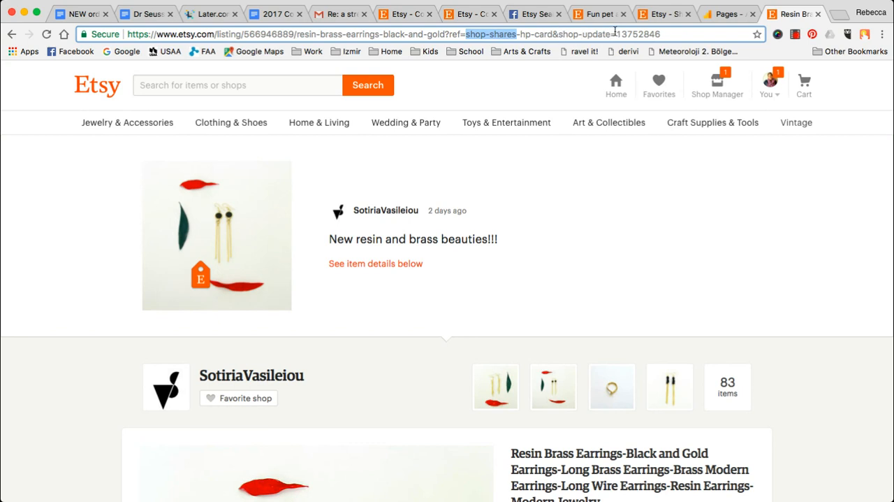
{"action": "left_click_drag", "start_coordinate": [615, 31], "coordinate": [689, 32]}
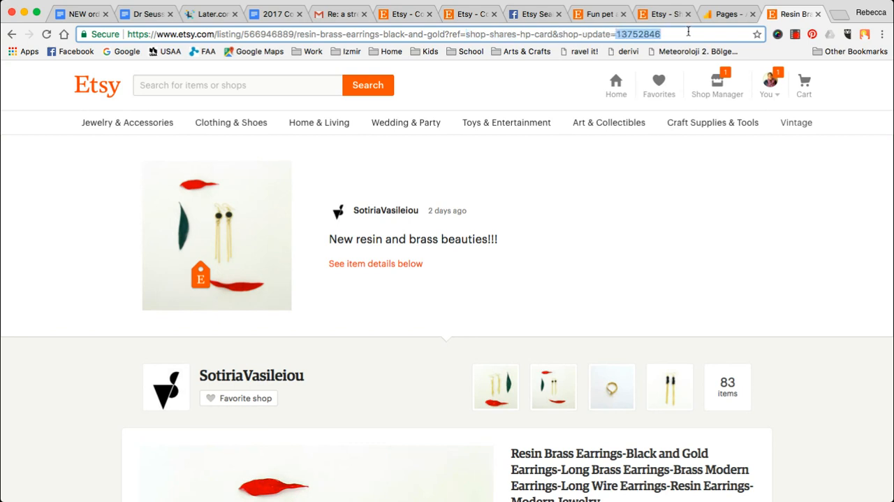
{"action": "double_click", "coordinate": [641, 36]}
{"action": "key", "text": "super+a"}
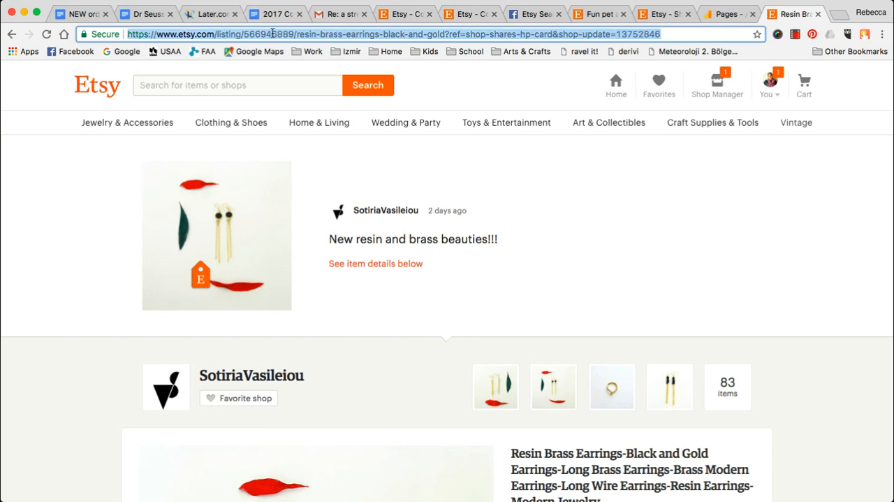
{"action": "double_click", "coordinate": [650, 34]}
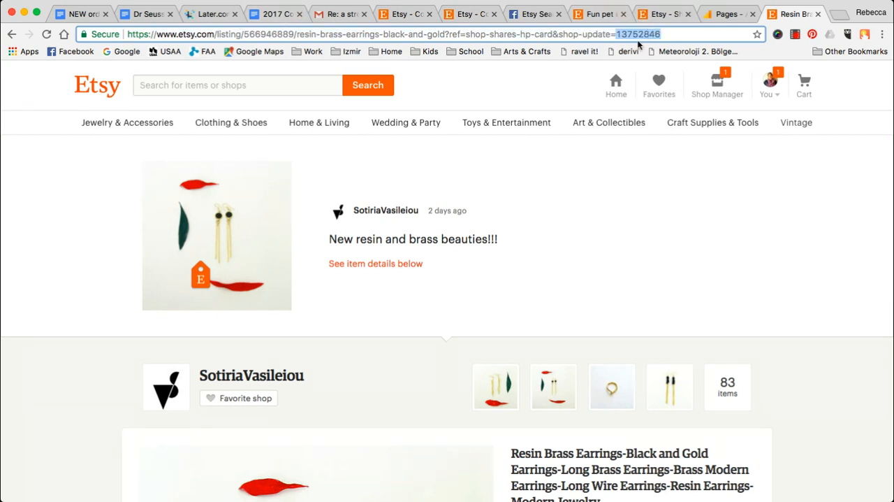
- Filter the Google Analytics Pages report by "shop-shares", rechecking the term in the earrings listing's URL
{"action": "left_click", "coordinate": [725, 14]}
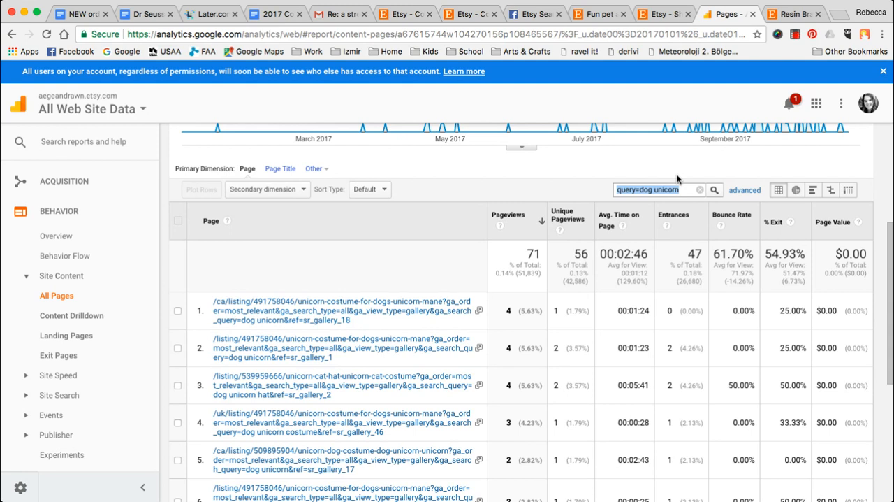
{"action": "key", "text": "super+v"}
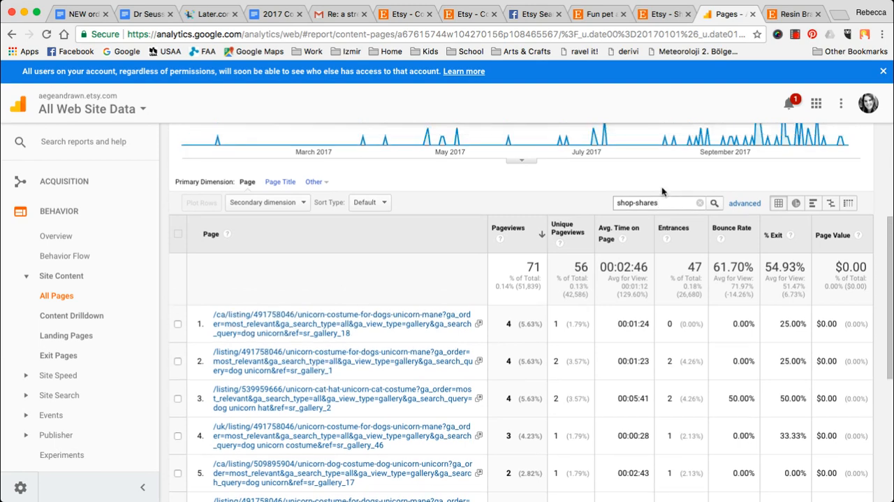
{"action": "left_click", "coordinate": [794, 14]}
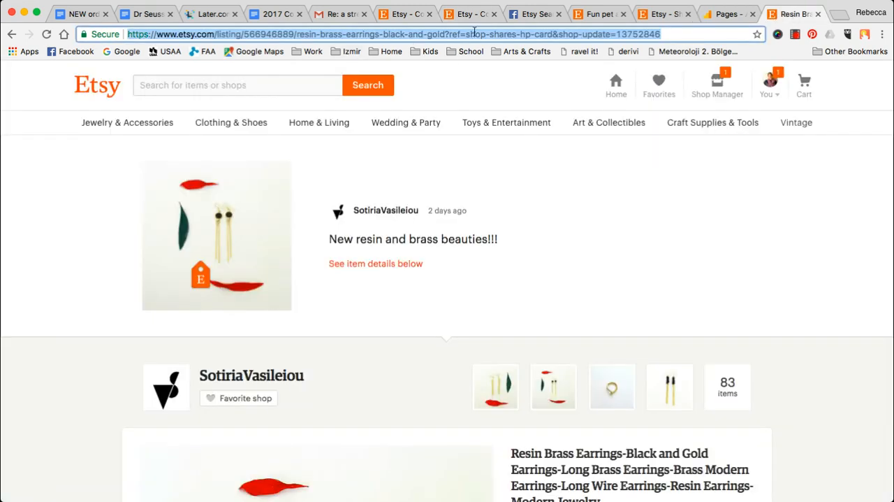
{"action": "left_click_drag", "start_coordinate": [466, 35], "coordinate": [516, 36]}
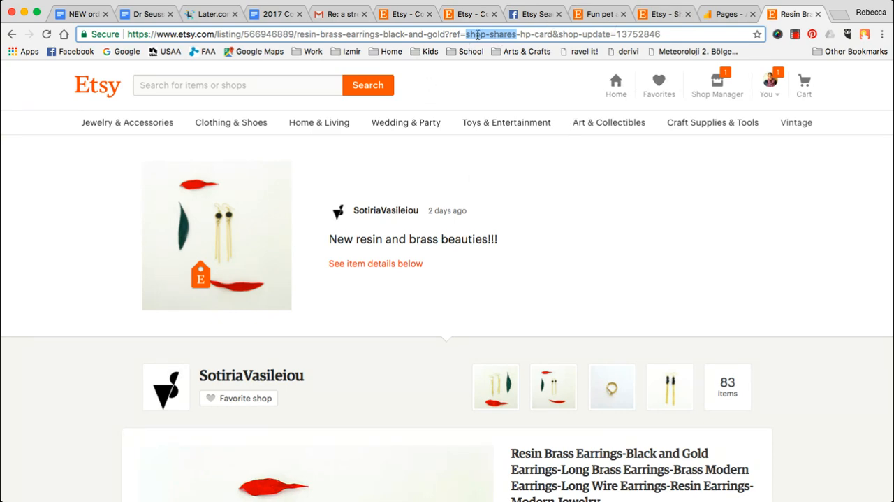
{"action": "left_click", "coordinate": [730, 14]}
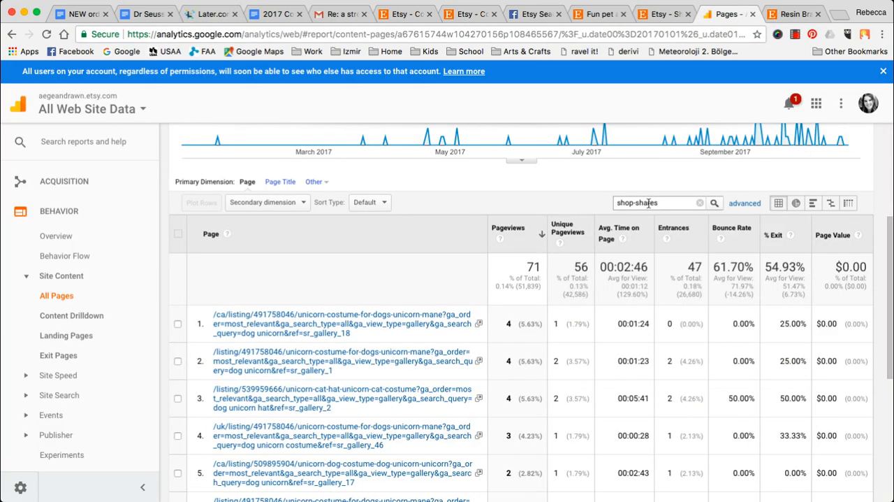
{"action": "key", "text": "Return"}
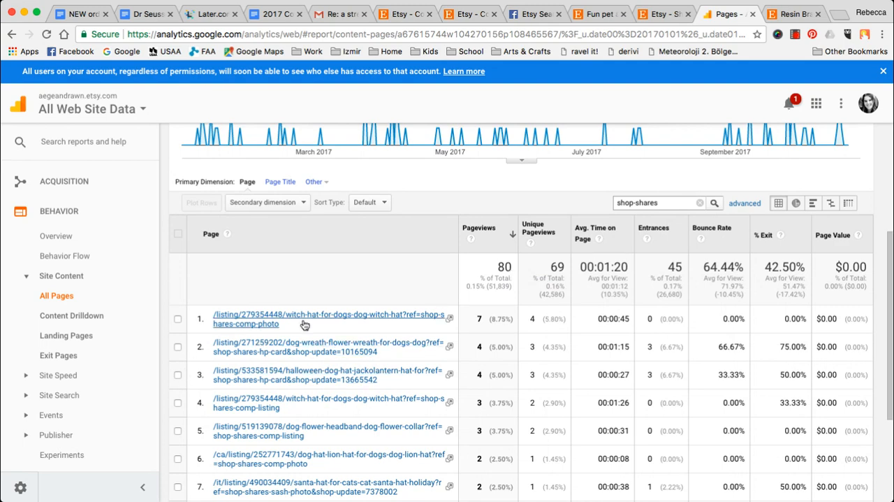
- Look through the filtered shop-shares pages and add Date as the secondary dimension
{"action": "scroll", "coordinate": [300, 309], "scroll_direction": "down", "scroll_amount": 2}
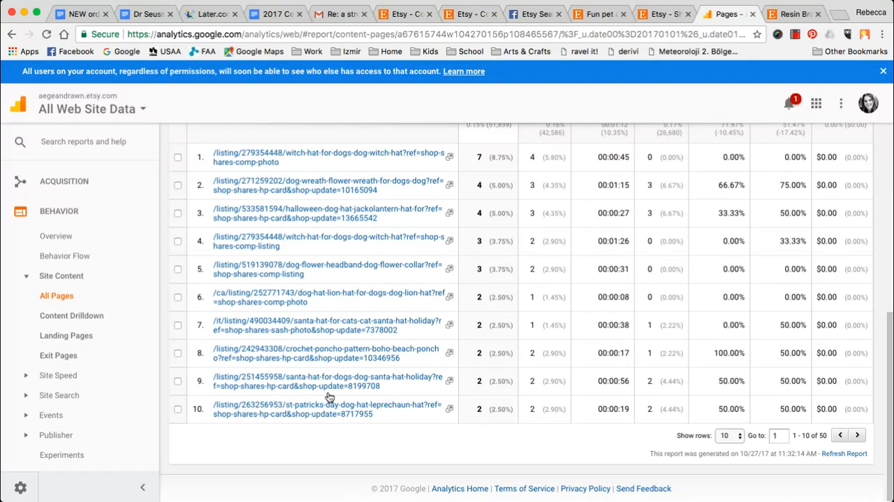
{"action": "scroll", "coordinate": [330, 397], "scroll_direction": "up", "scroll_amount": 5}
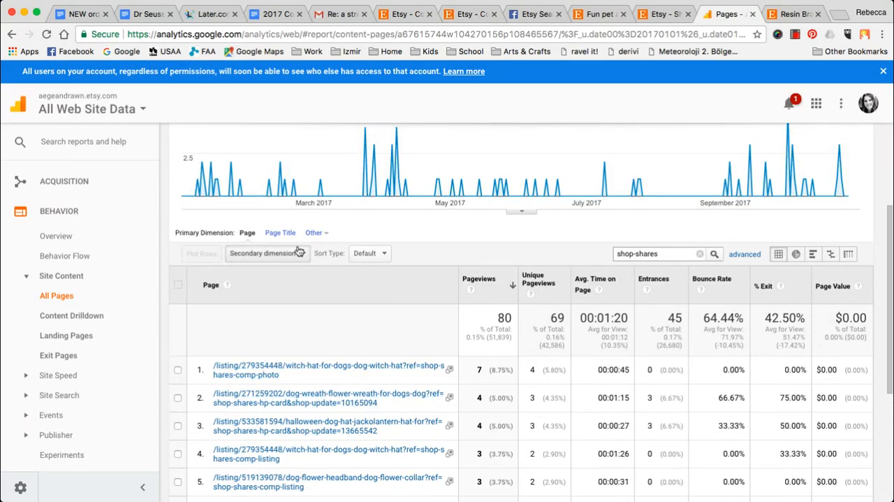
{"action": "left_click", "coordinate": [271, 254]}
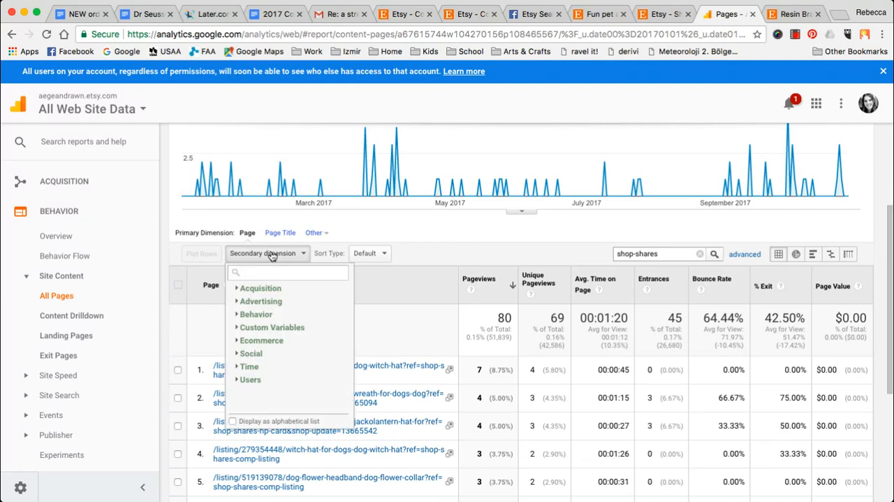
{"action": "type", "text": "date"}
{"action": "left_click", "coordinate": [273, 306]}
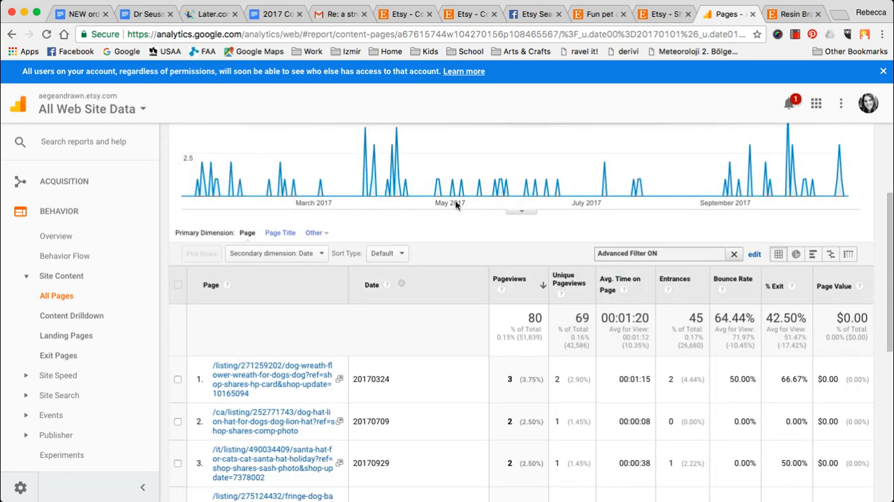
- Review the shop-shares pageviews by date in the chart and table, then clear the page filter
{"action": "scroll", "coordinate": [478, 262], "scroll_direction": "up", "scroll_amount": 5}
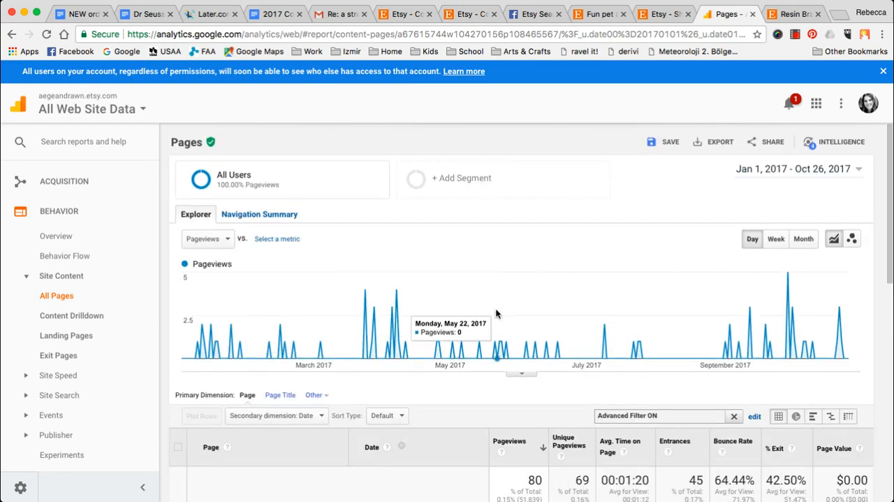
{"action": "scroll", "coordinate": [489, 308], "scroll_direction": "down", "scroll_amount": 3}
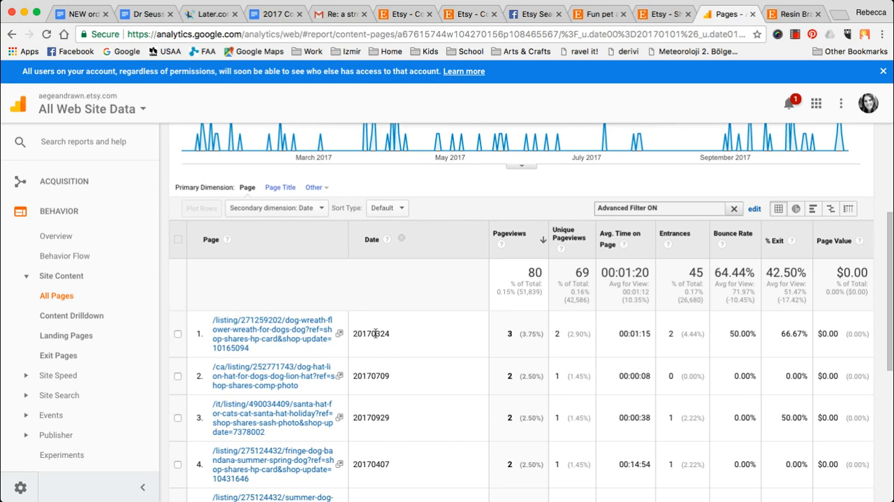
{"action": "left_click", "coordinate": [279, 208]}
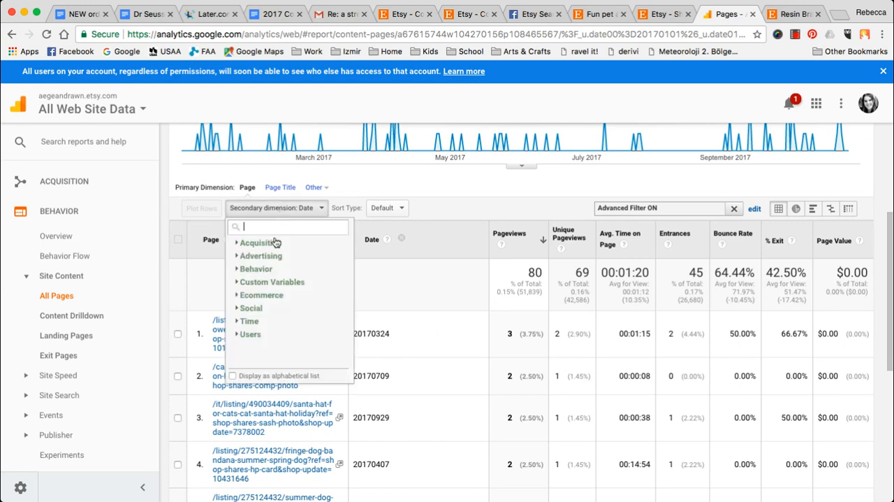
{"action": "left_click", "coordinate": [427, 292]}
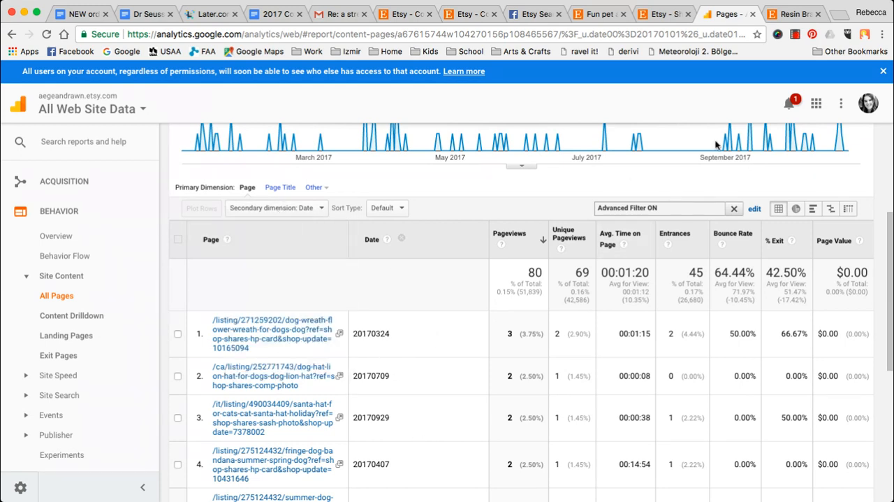
{"action": "left_click", "coordinate": [734, 209]}
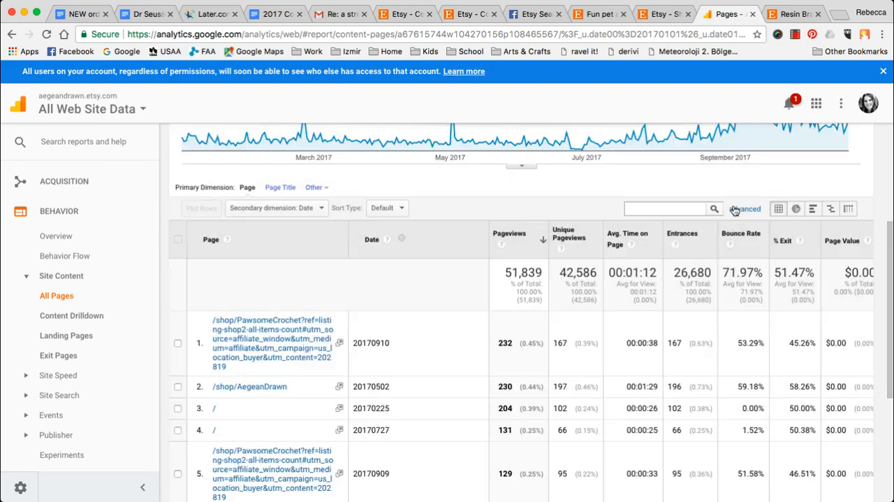
- Open the Halloween Dog Hat listing from its PawsomeCrochet shop update to check the URL, then return to the Updates section
{"action": "left_click", "coordinate": [572, 15]}
{"action": "mouse_move", "coordinate": [424, 215]}
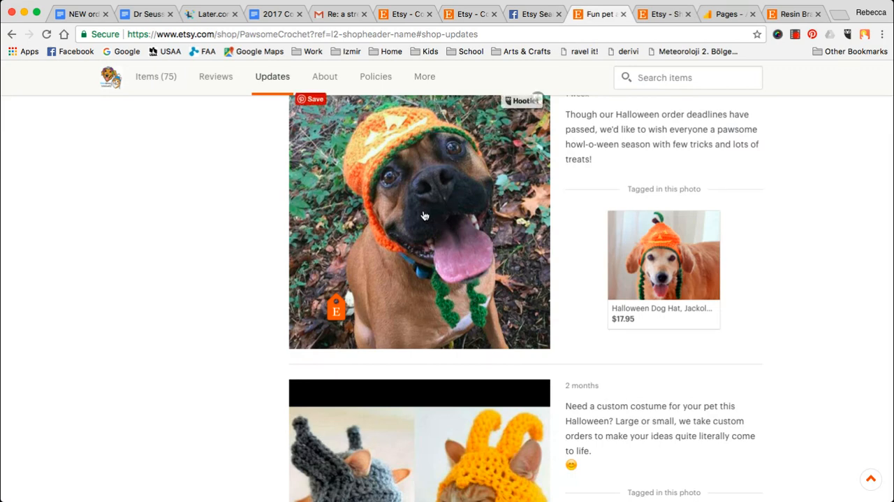
{"action": "scroll", "coordinate": [422, 224], "scroll_direction": "up", "scroll_amount": 2}
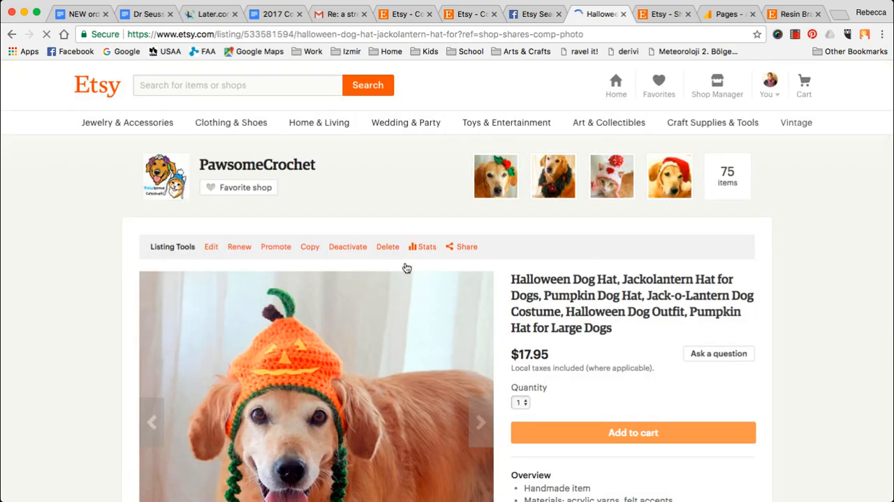
{"action": "left_click", "coordinate": [12, 37]}
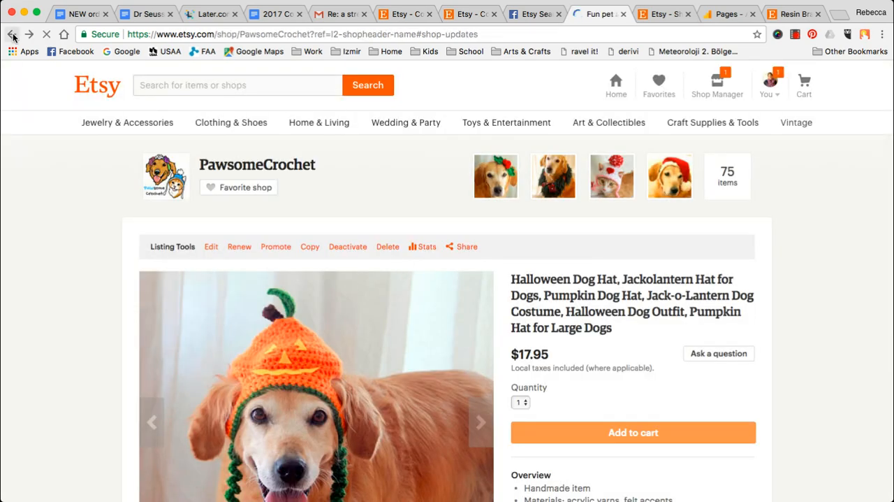
- Look through the shop updates and the listings tagged in their photos on the PawsomeCrochet page
{"action": "scroll", "coordinate": [292, 290], "scroll_direction": "down", "scroll_amount": 1}
{"action": "scroll", "coordinate": [292, 290], "scroll_direction": "down", "scroll_amount": 1}
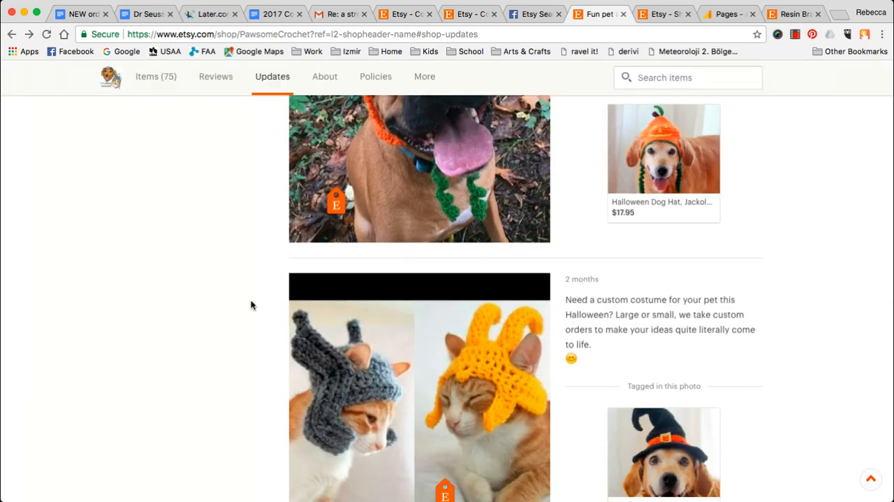
{"action": "scroll", "coordinate": [249, 303], "scroll_direction": "down", "scroll_amount": 3}
{"action": "scroll", "coordinate": [408, 237], "scroll_direction": "down", "scroll_amount": 1}
{"action": "scroll", "coordinate": [408, 237], "scroll_direction": "down", "scroll_amount": 1}
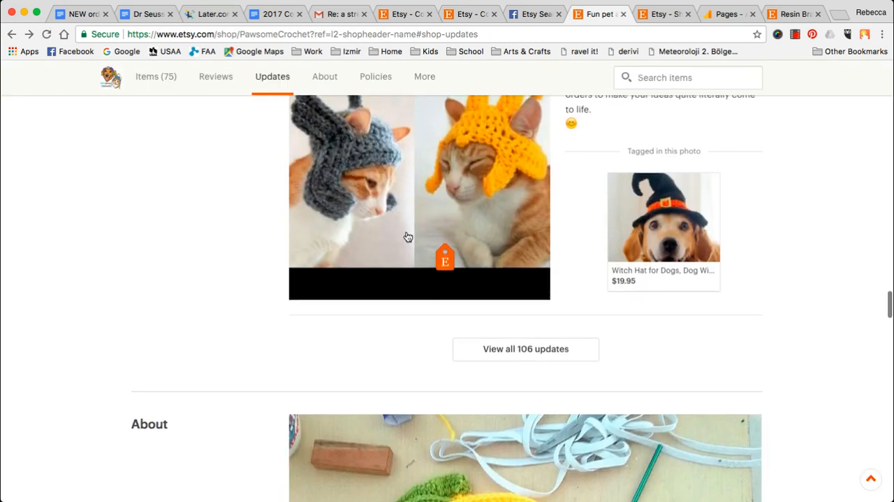
{"action": "scroll", "coordinate": [407, 236], "scroll_direction": "up", "scroll_amount": 4}
{"action": "scroll", "coordinate": [695, 349], "scroll_direction": "down", "scroll_amount": 1}
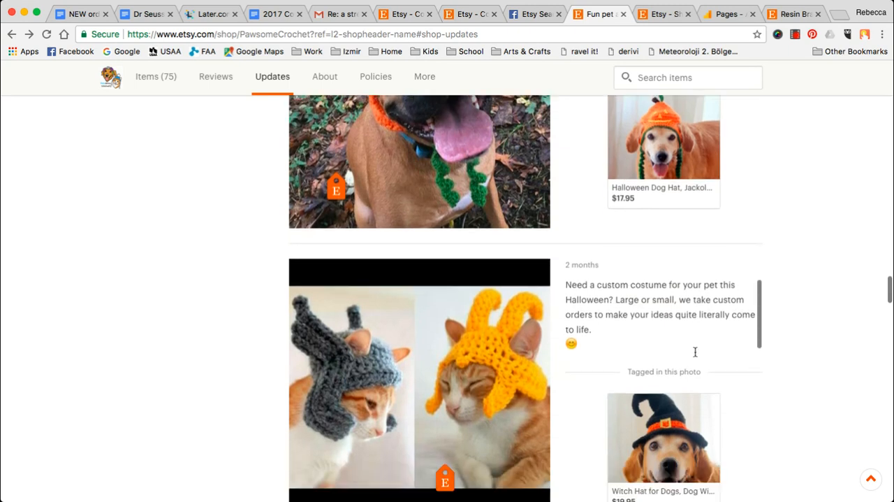
{"action": "scroll", "coordinate": [695, 351], "scroll_direction": "up", "scroll_amount": 1}
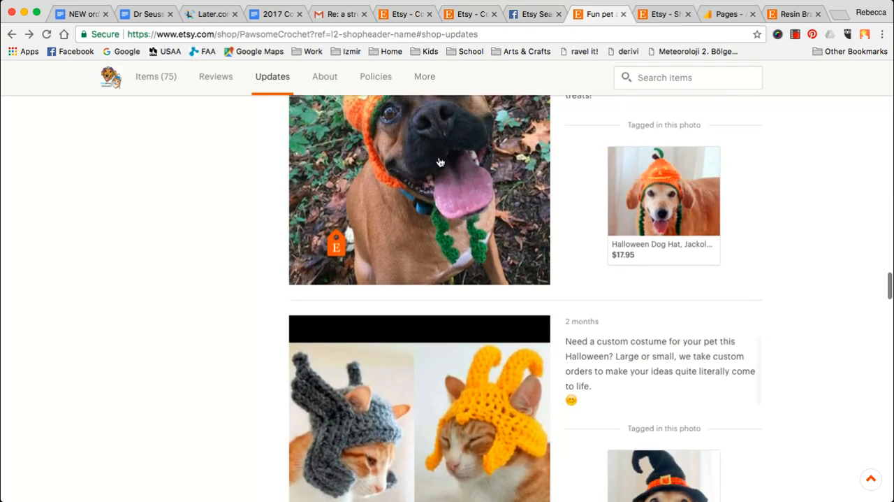
- Open the PawsomeCrochet cat unicorn hat update from "Updates from shops you like" on the Etsy homepage
{"action": "scroll", "coordinate": [438, 162], "scroll_direction": "down", "scroll_amount": 1}
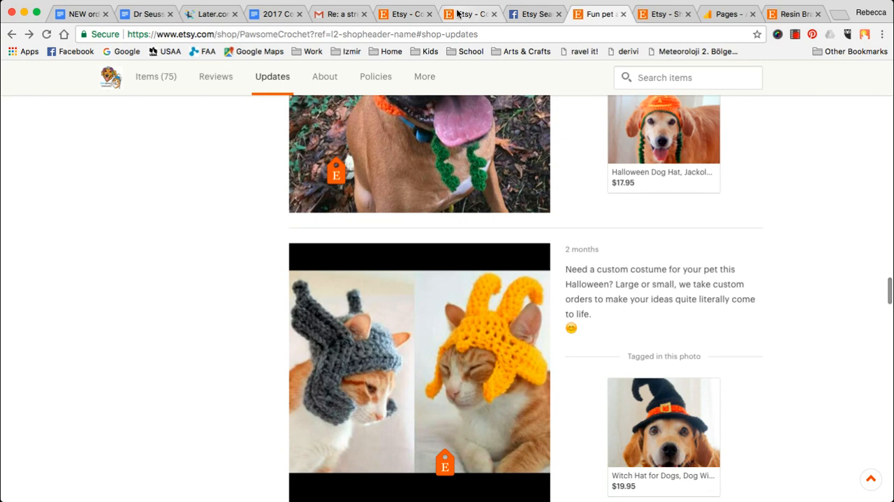
{"action": "left_click", "coordinate": [656, 15]}
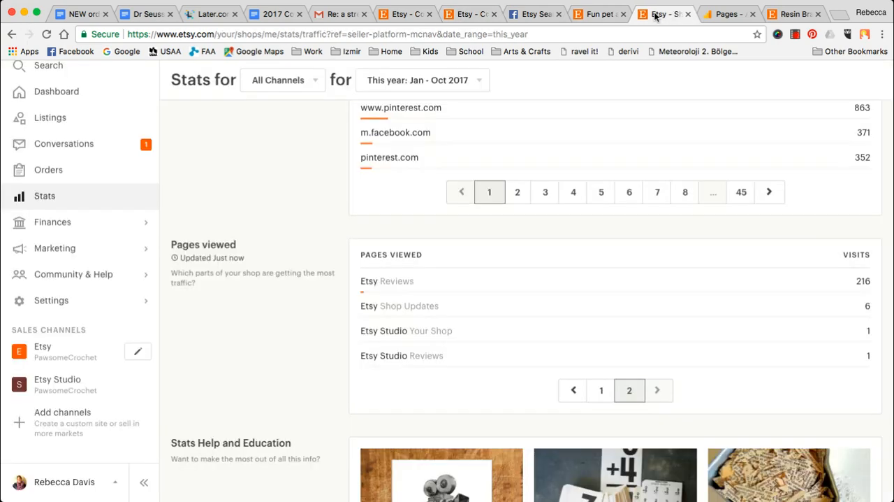
{"action": "left_click", "coordinate": [783, 18]}
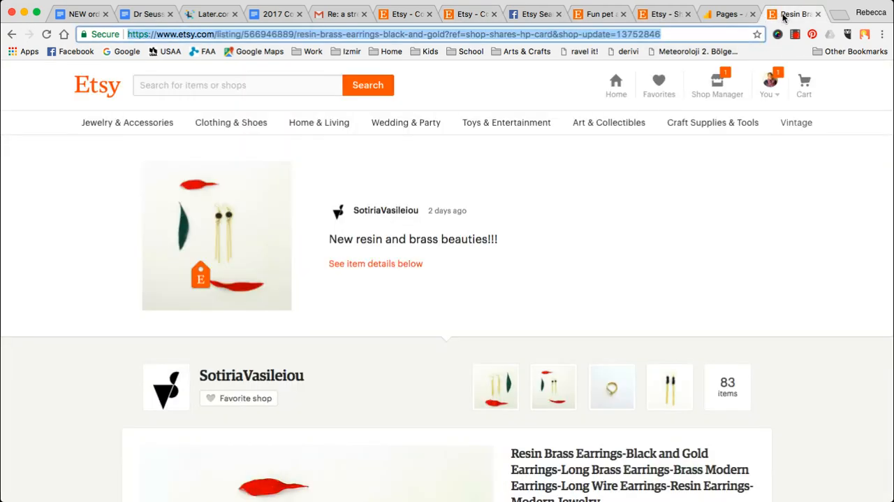
{"action": "left_click", "coordinate": [12, 34]}
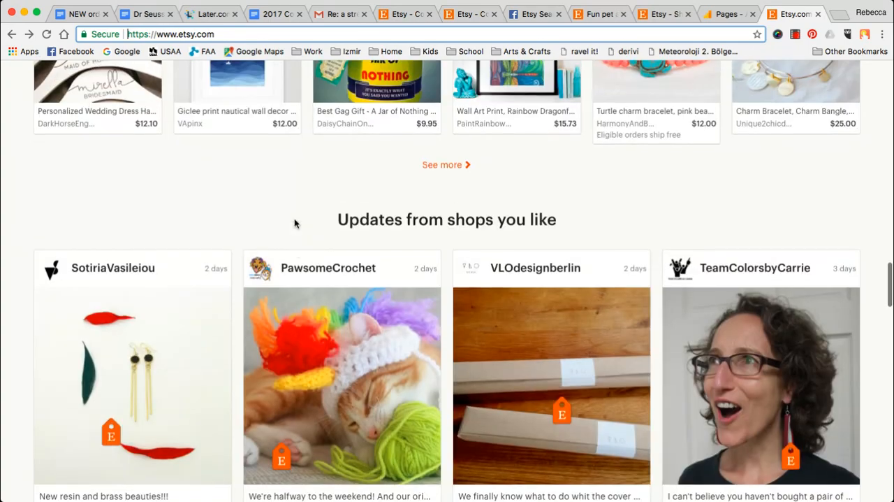
{"action": "left_click", "coordinate": [356, 397]}
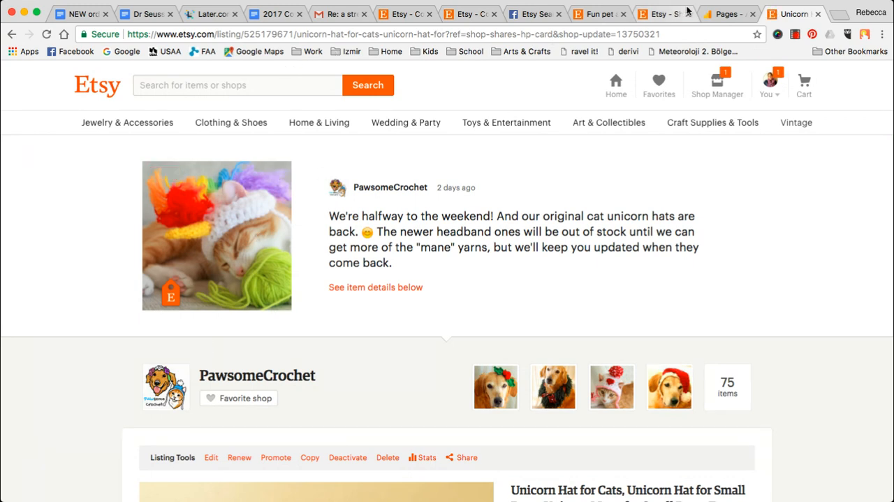
- Copy "shop-update=13750321" from the listing URL and filter the Google Analytics All Pages report by it
{"action": "double_click", "coordinate": [636, 34]}
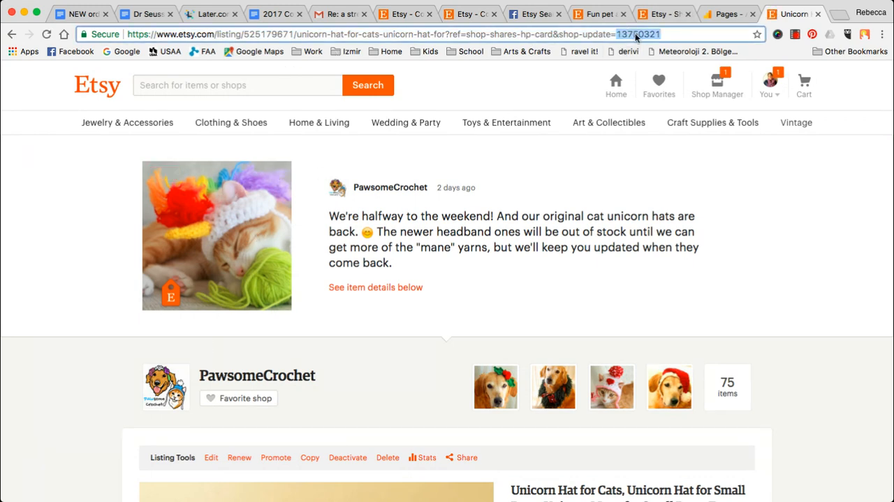
{"action": "left_click", "coordinate": [559, 34], "text": "shift"}
{"action": "key", "text": "super+c"}
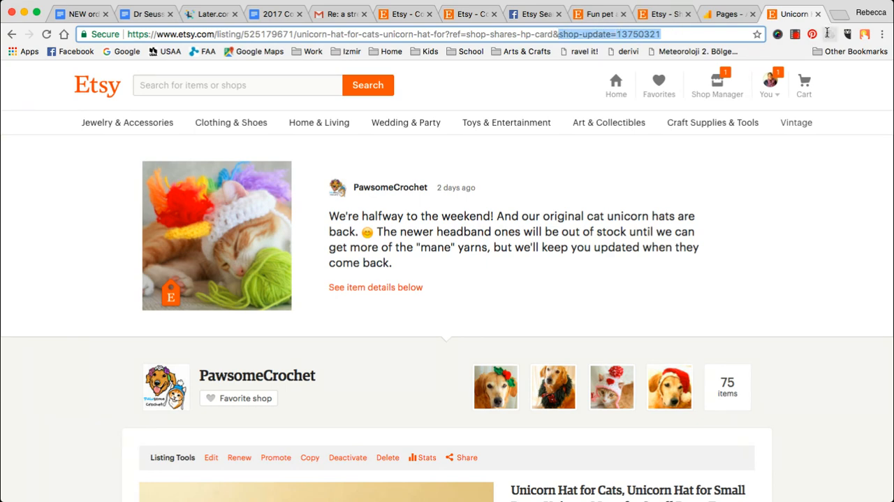
{"action": "left_click", "coordinate": [726, 14]}
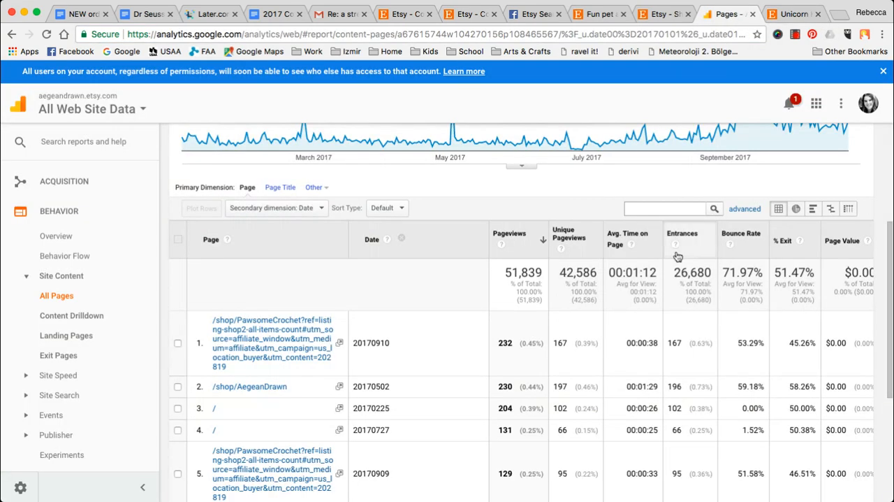
{"action": "left_click", "coordinate": [659, 208]}
{"action": "key", "text": "super+v"}
{"action": "key", "text": "Return"}
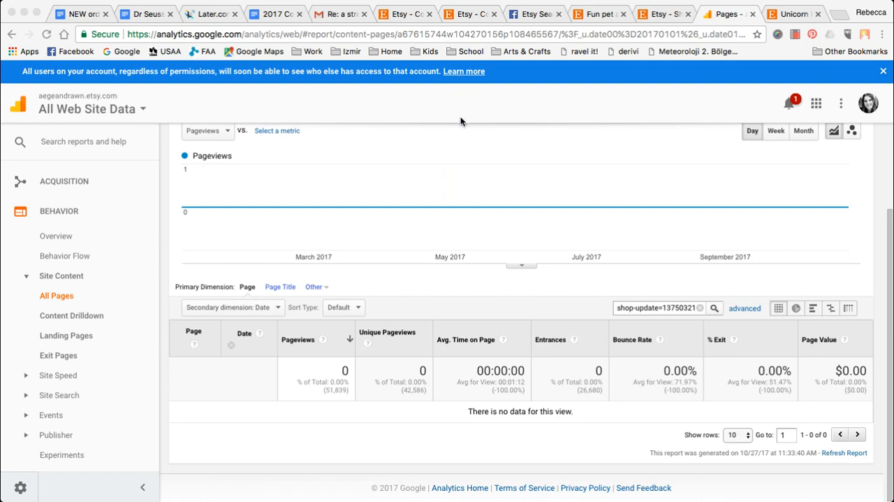
- Return from the unicorn hat listing to the Etsy homepage, then review both pages of Pages viewed in Etsy stats
{"action": "left_click", "coordinate": [793, 17]}
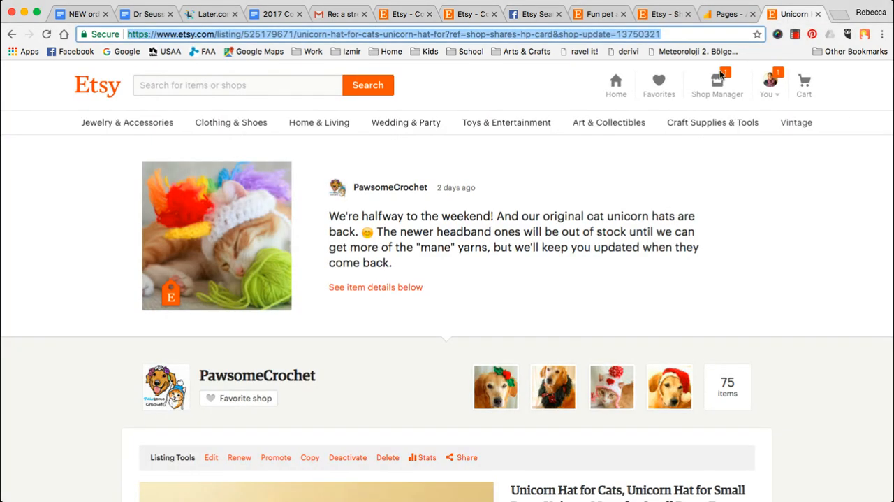
{"action": "left_click", "coordinate": [10, 33]}
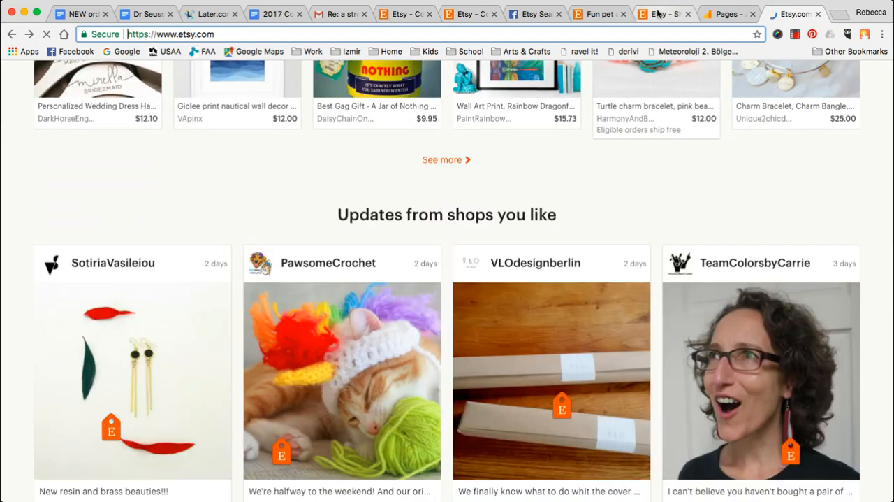
{"action": "left_click", "coordinate": [660, 14]}
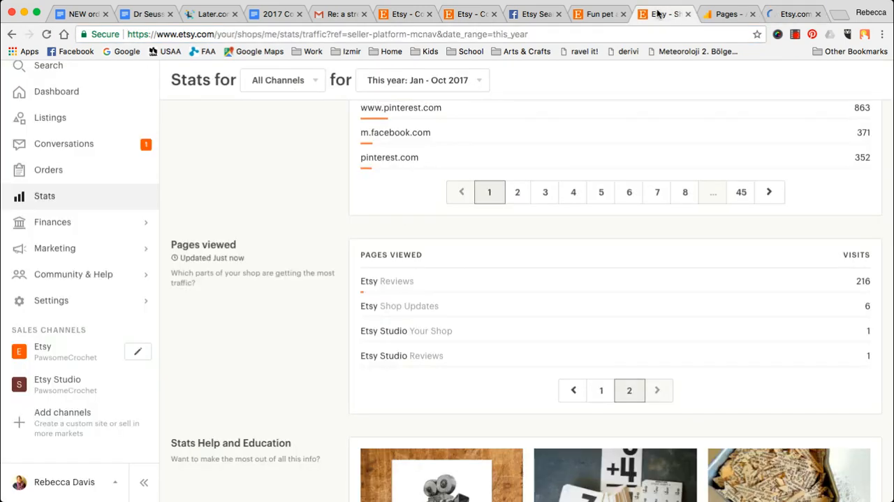
{"action": "left_click", "coordinate": [593, 392]}
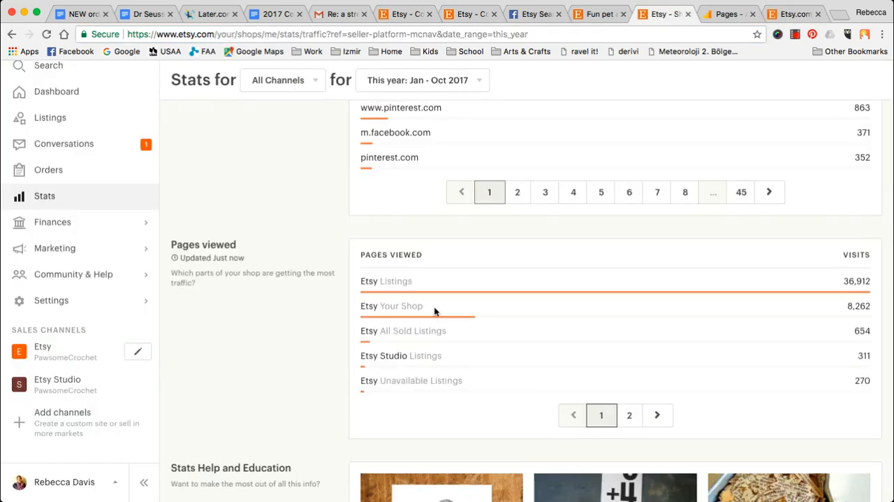
{"action": "scroll", "coordinate": [487, 417], "scroll_direction": "up", "scroll_amount": 10}
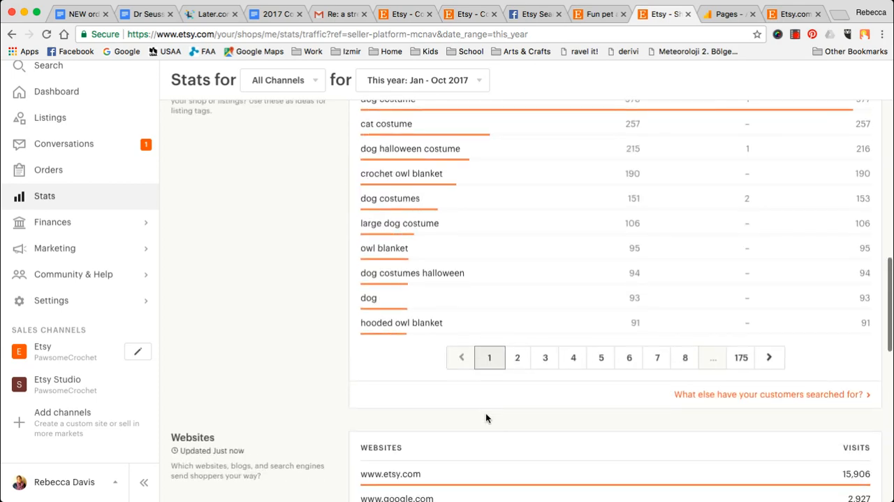
{"action": "scroll", "coordinate": [487, 417], "scroll_direction": "down", "scroll_amount": 15}
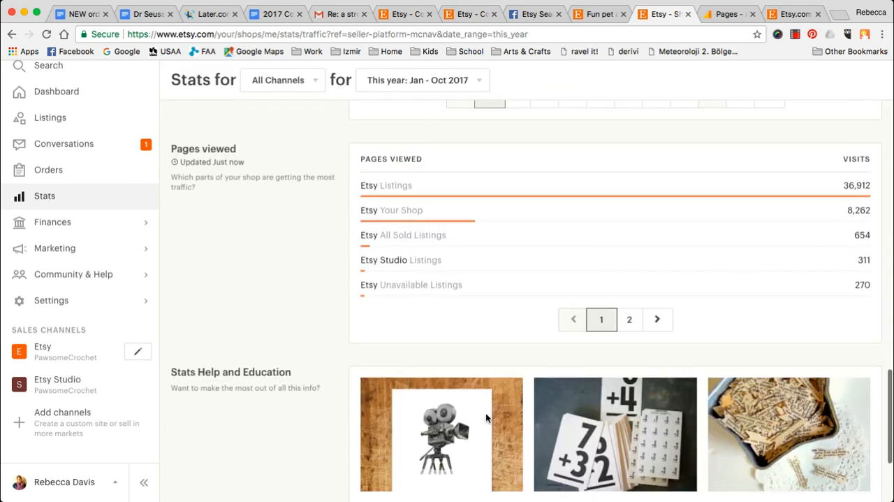
{"action": "scroll", "coordinate": [488, 419], "scroll_direction": "up", "scroll_amount": 3}
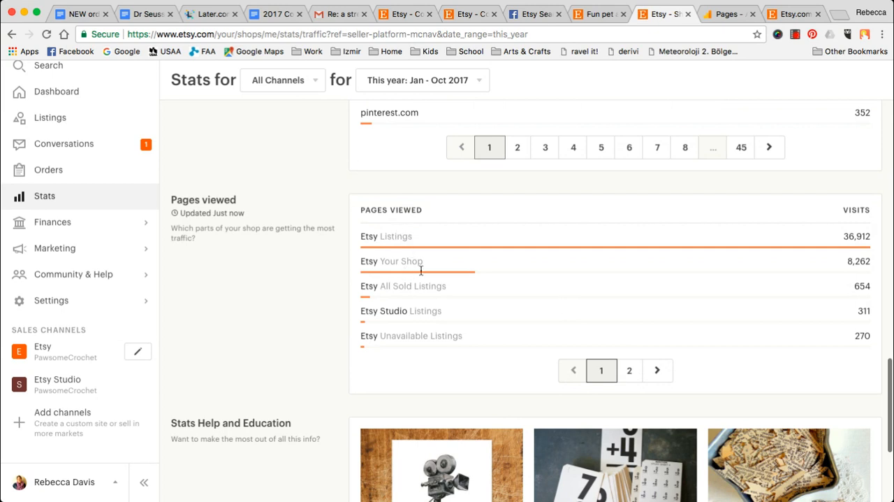
{"action": "left_click", "coordinate": [630, 373]}
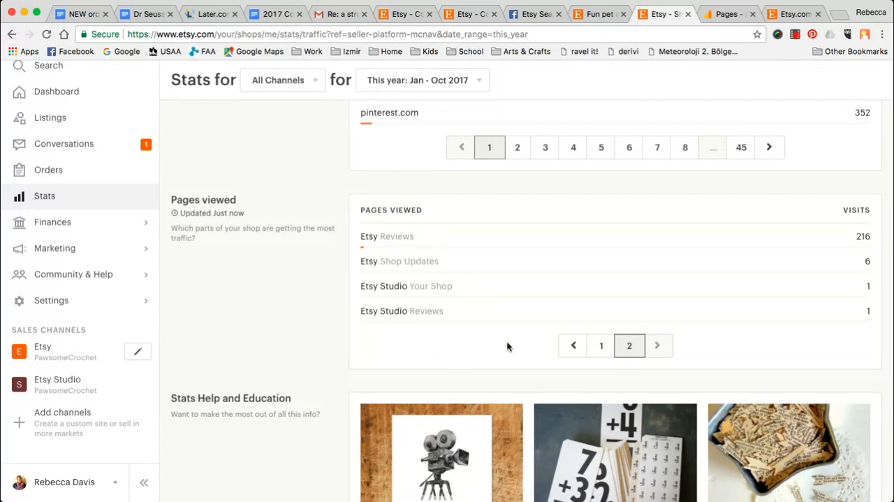
- Look through the Etsy homepage's Recently viewed and Recently favorited sections, then clear the shop-update filter in the Google Analytics report
{"action": "left_click", "coordinate": [744, 14]}
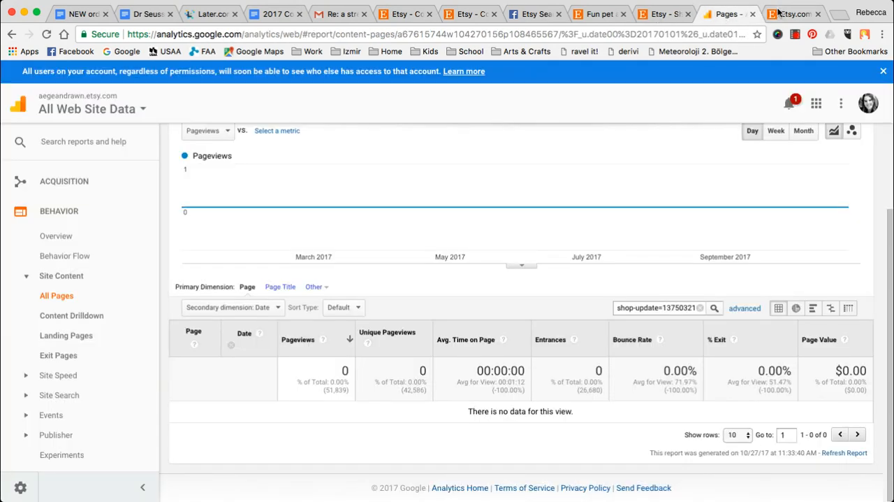
{"action": "left_click", "coordinate": [777, 14]}
{"action": "scroll", "coordinate": [659, 262], "scroll_direction": "up", "scroll_amount": 10}
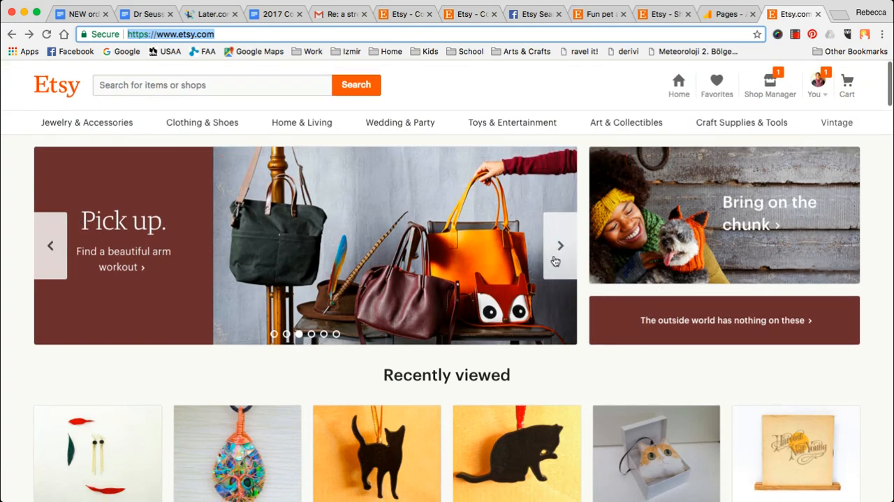
{"action": "scroll", "coordinate": [555, 261], "scroll_direction": "down", "scroll_amount": 5}
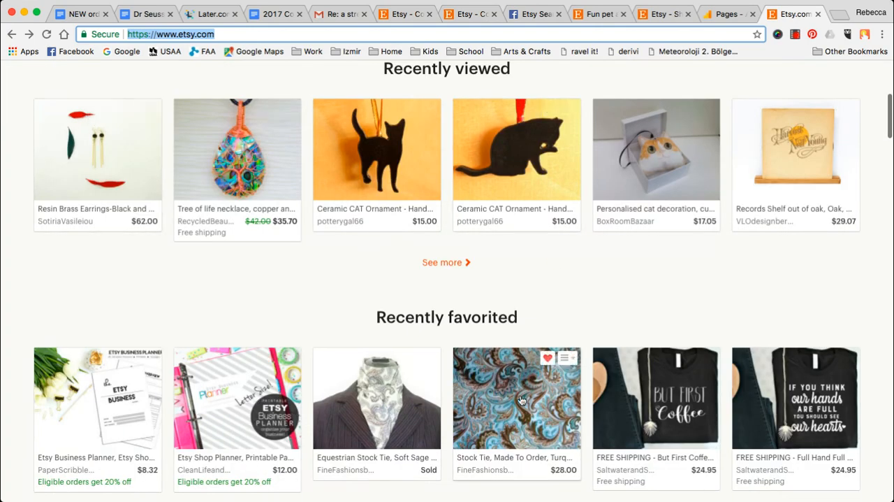
{"action": "scroll", "coordinate": [521, 400], "scroll_direction": "down", "scroll_amount": 3}
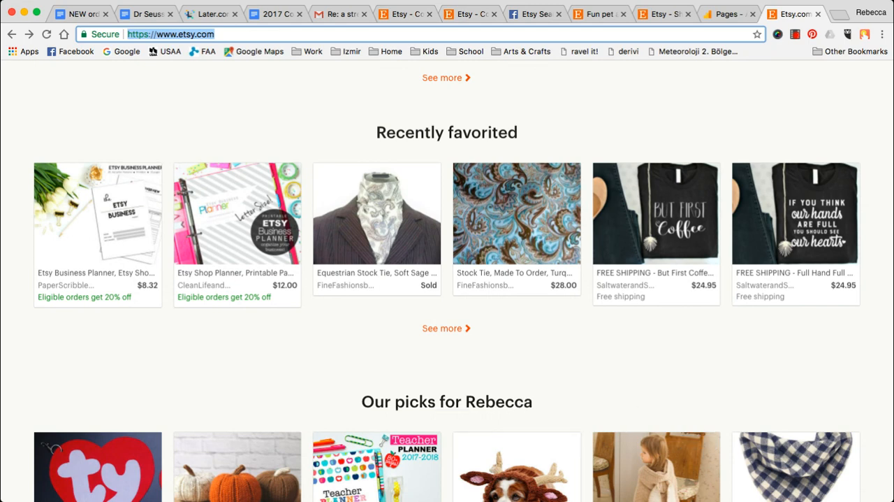
{"action": "left_click", "coordinate": [727, 14]}
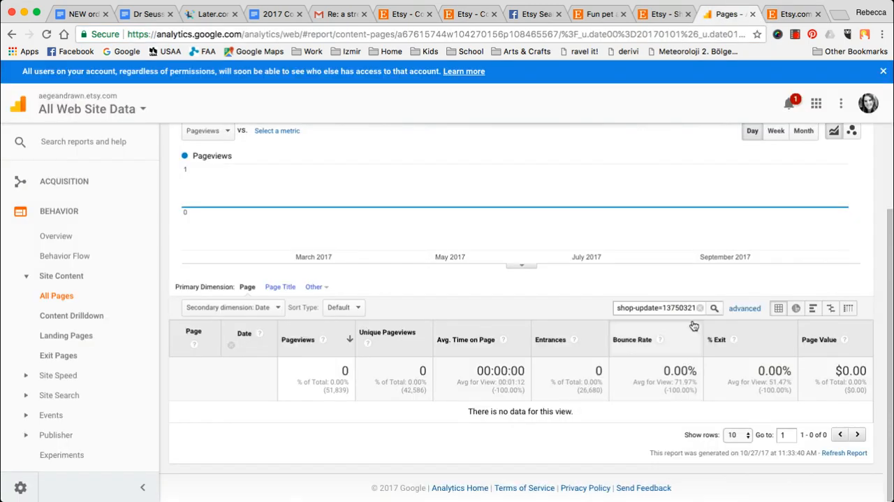
{"action": "left_click", "coordinate": [700, 308]}
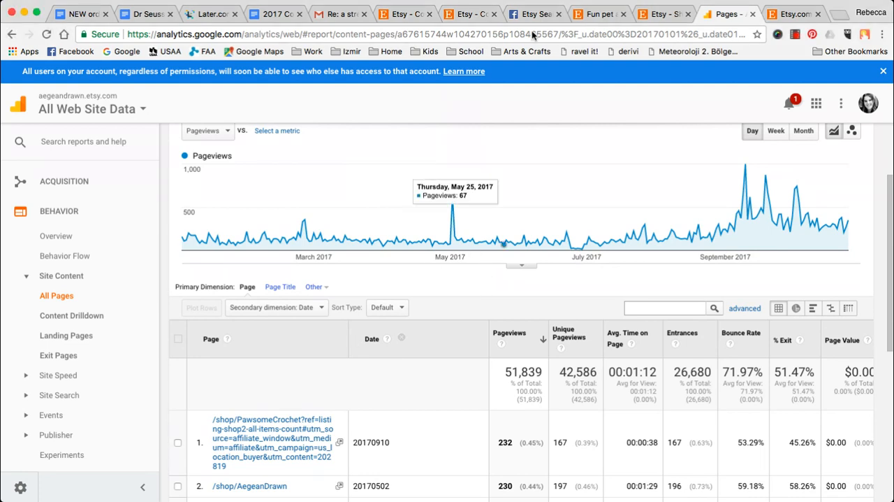
- Open the Ceramic CAT Ornament from Recently viewed, highlight "ref=hp_rv" in its URL, and return to the Etsy homepage
{"action": "left_click", "coordinate": [793, 14]}
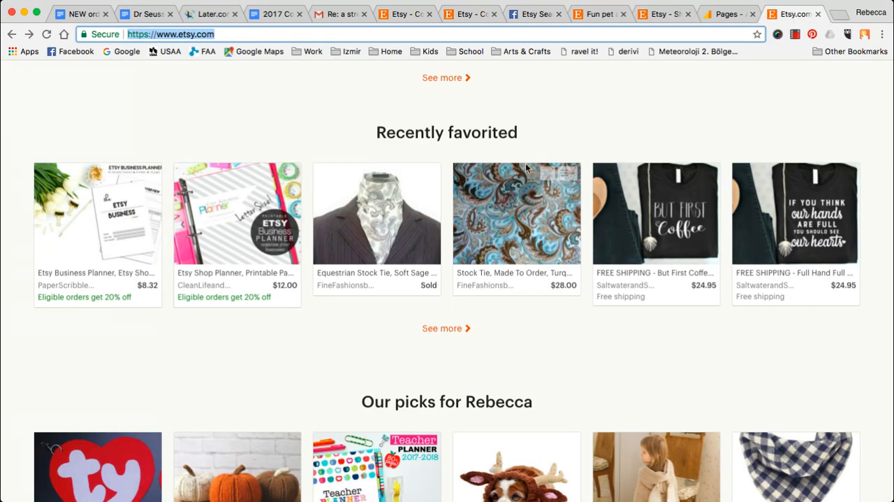
{"action": "scroll", "coordinate": [461, 206], "scroll_direction": "up", "scroll_amount": 4}
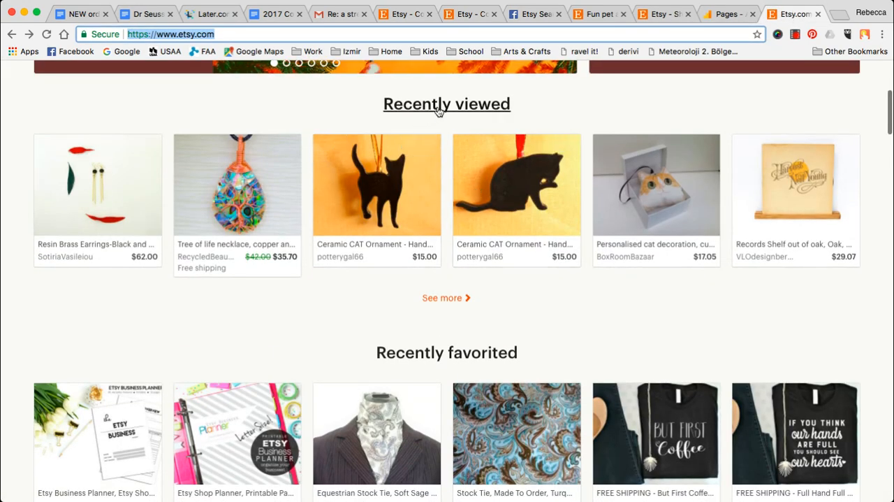
{"action": "scroll", "coordinate": [474, 110], "scroll_direction": "up", "scroll_amount": 3}
{"action": "scroll", "coordinate": [473, 109], "scroll_direction": "down", "scroll_amount": 4}
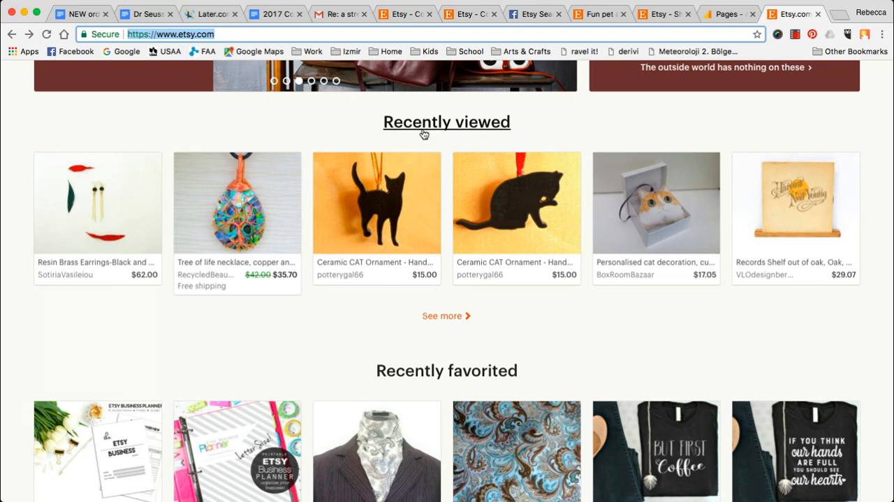
{"action": "left_click", "coordinate": [375, 220]}
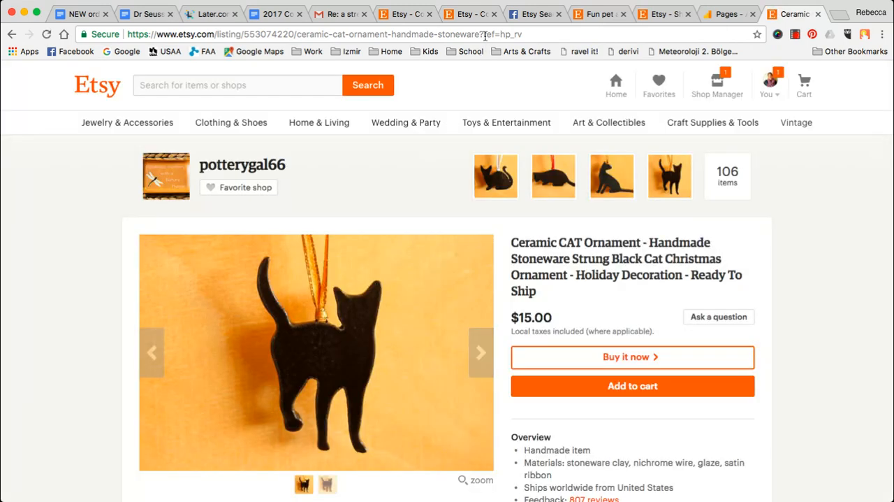
{"action": "left_click_drag", "start_coordinate": [484, 33], "coordinate": [529, 31]}
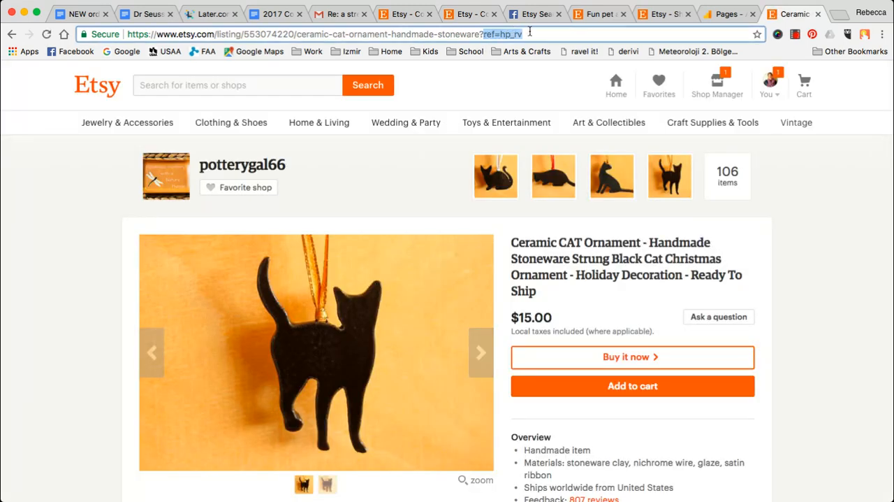
{"action": "left_click", "coordinate": [482, 34]}
{"action": "left_click_drag", "start_coordinate": [482, 35], "coordinate": [524, 33]}
{"action": "left_click", "coordinate": [499, 35]}
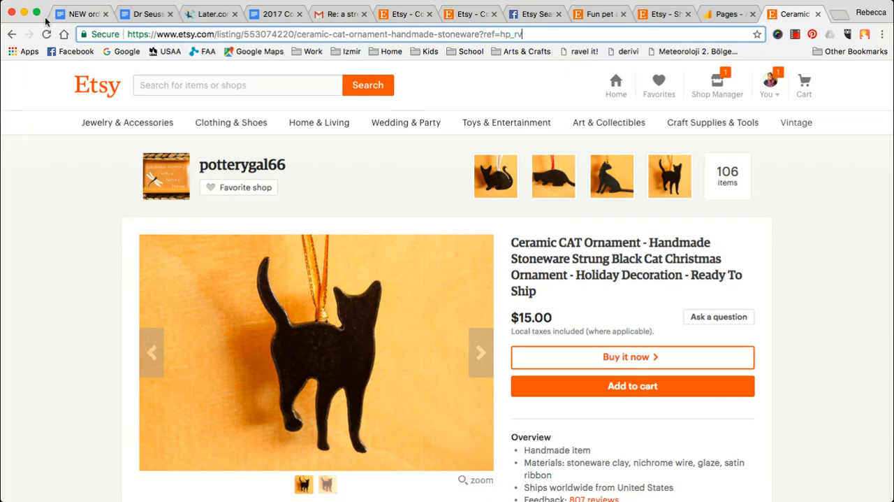
{"action": "left_click", "coordinate": [12, 34]}
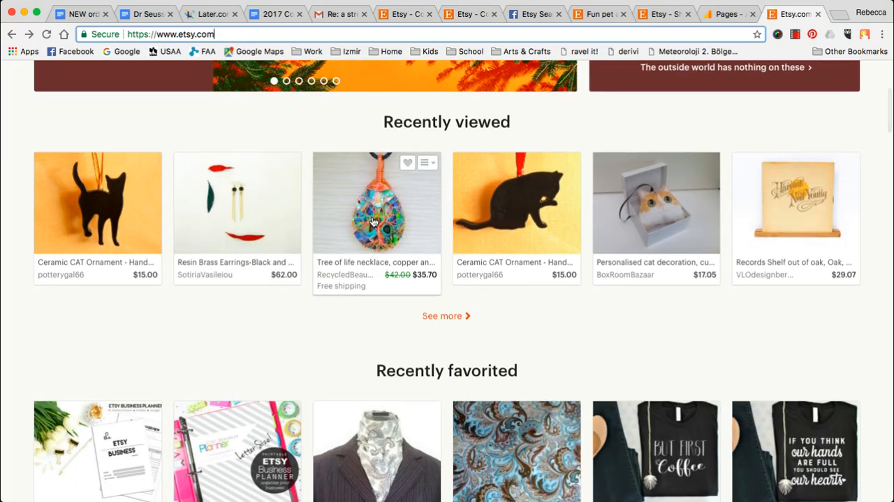
- Open the Equestrian Stock Tie from Recently favorited, highlight the "hp_rf" ref tag in its URL, and return to the homepage
{"action": "scroll", "coordinate": [451, 232], "scroll_direction": "down", "scroll_amount": 5}
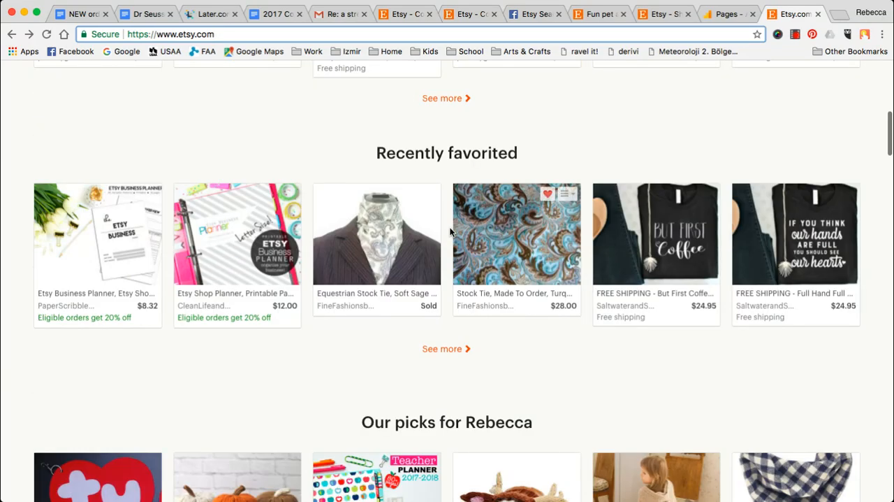
{"action": "left_click", "coordinate": [362, 228]}
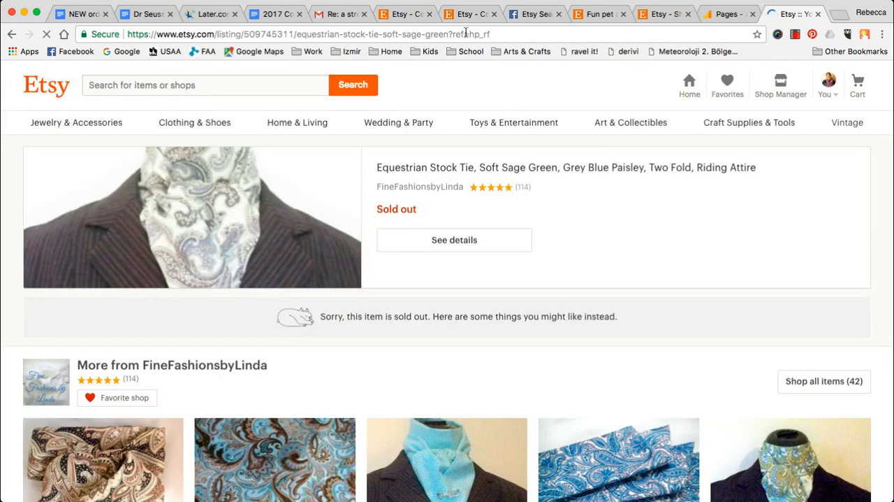
{"action": "left_click_drag", "start_coordinate": [468, 35], "coordinate": [498, 33]}
{"action": "left_click", "coordinate": [492, 32]}
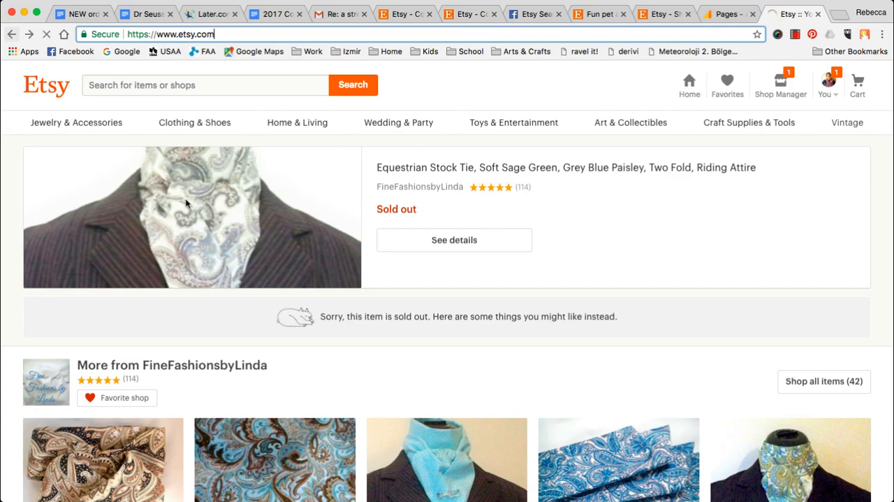
- Look through the rest of the Etsy homepage sections, then filter the Google Analytics Pages report by "ref=hp"
{"action": "scroll", "coordinate": [491, 274], "scroll_direction": "down", "scroll_amount": 5}
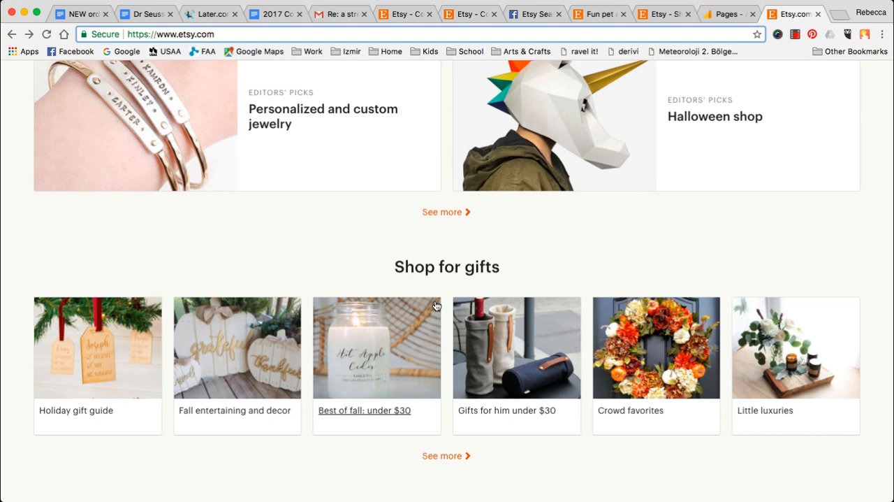
{"action": "scroll", "coordinate": [434, 305], "scroll_direction": "down", "scroll_amount": 4}
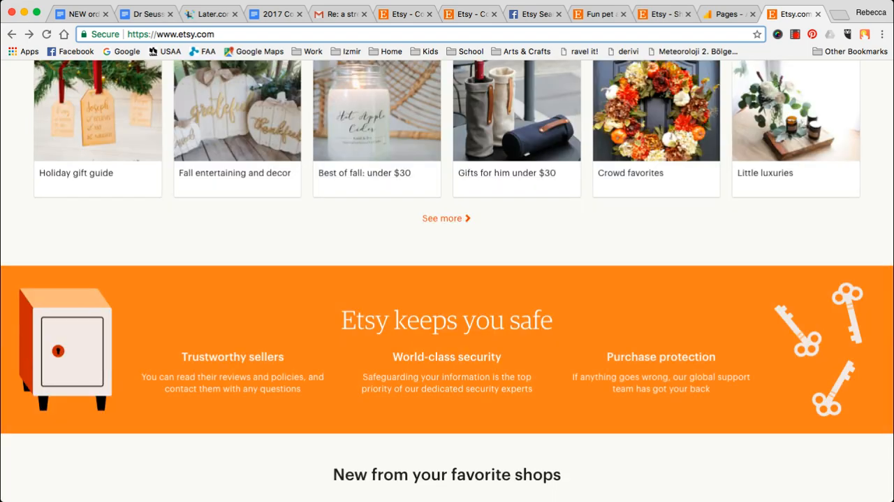
{"action": "left_click", "coordinate": [726, 14]}
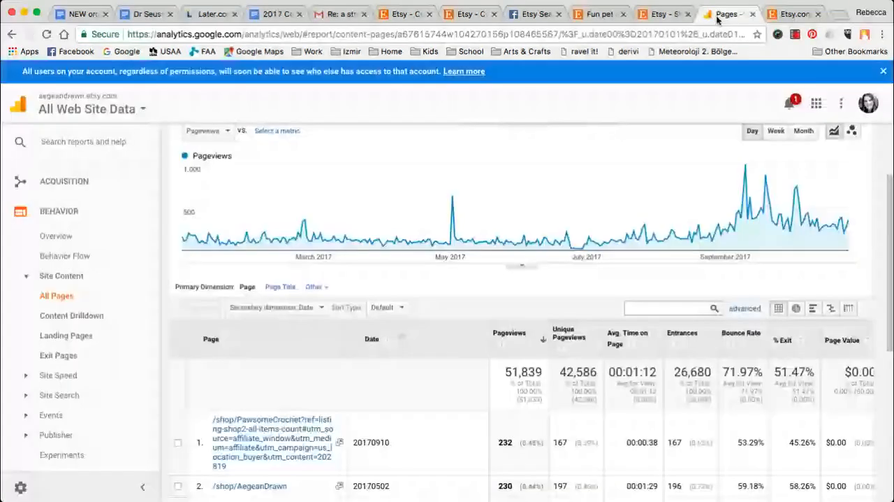
{"action": "left_click", "coordinate": [653, 308]}
{"action": "type", "text": "ref=hp"}
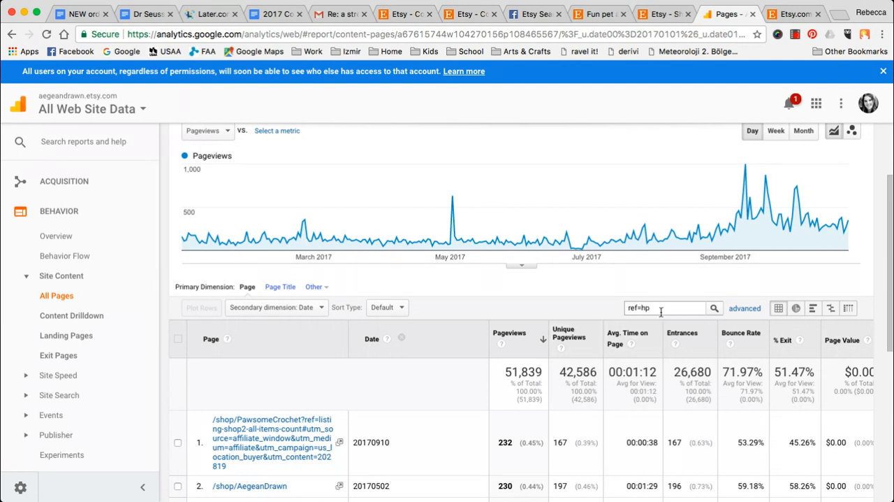
{"action": "key", "text": "Return"}
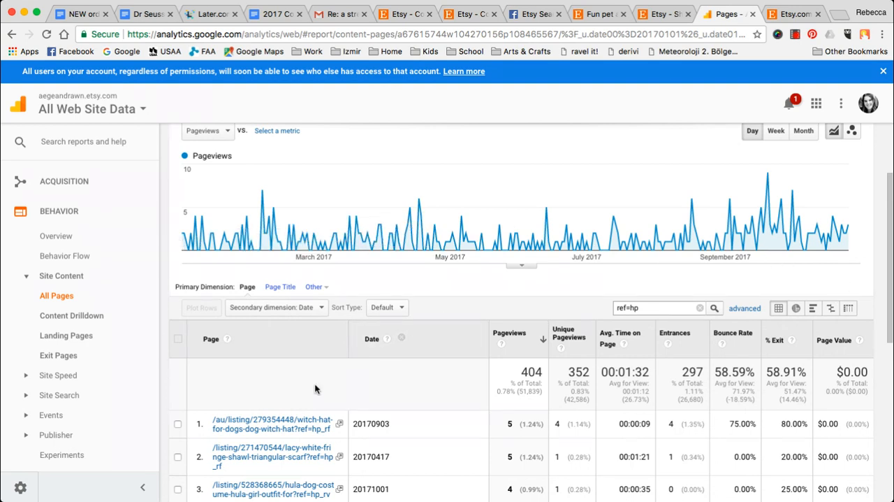
- Review the first three pages of filtered listing URLs, comparing their homepage ref tags such as hp_rf, hp_rv and hp_opfy
{"action": "scroll", "coordinate": [314, 382], "scroll_direction": "down", "scroll_amount": 3}
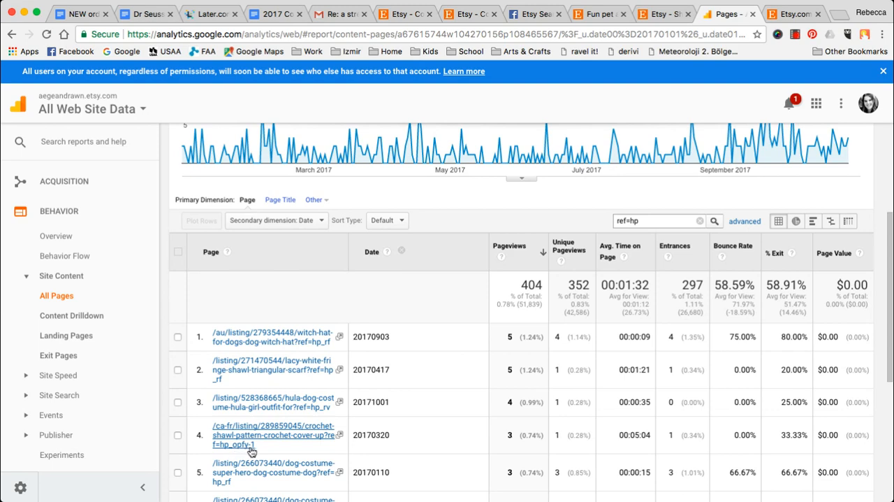
{"action": "scroll", "coordinate": [353, 383], "scroll_direction": "down", "scroll_amount": 3}
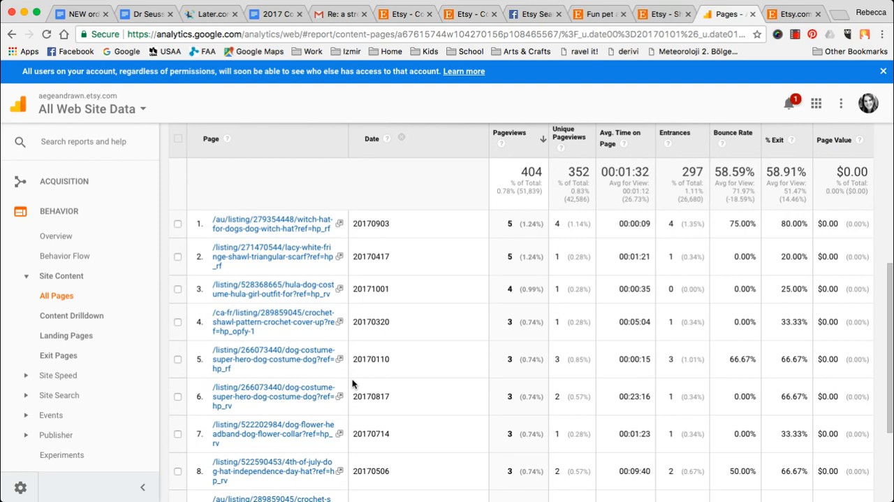
{"action": "scroll", "coordinate": [352, 383], "scroll_direction": "down", "scroll_amount": 4}
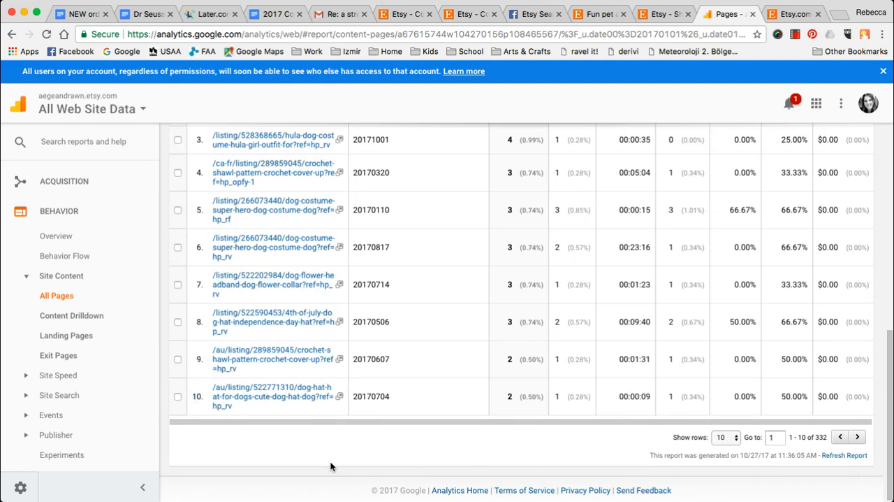
{"action": "left_click", "coordinate": [851, 438]}
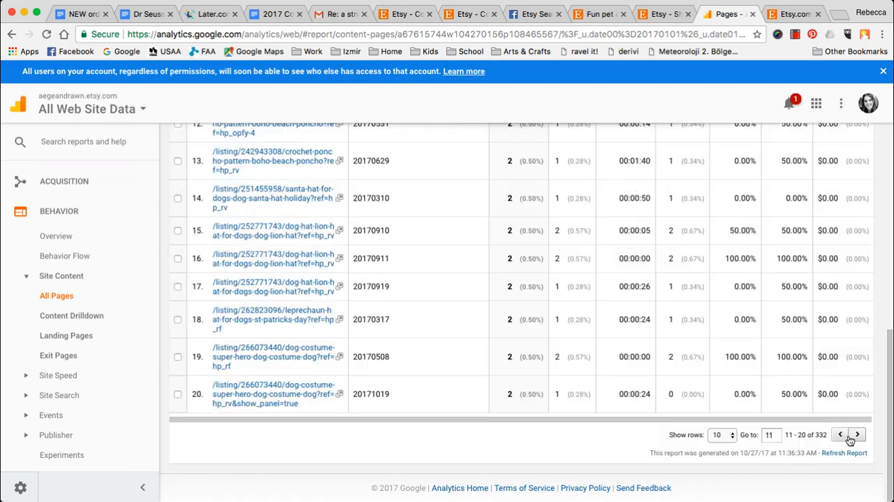
{"action": "scroll", "coordinate": [292, 363], "scroll_direction": "up", "scroll_amount": 3}
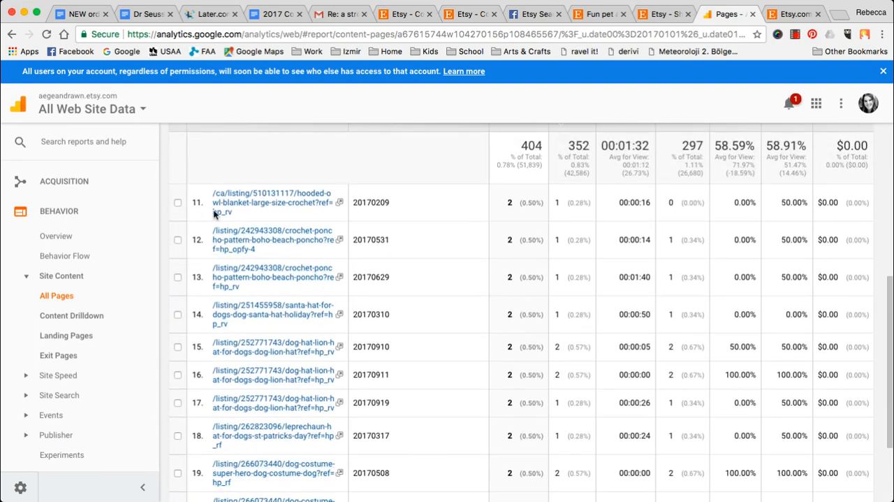
{"action": "scroll", "coordinate": [228, 405], "scroll_direction": "down", "scroll_amount": 3}
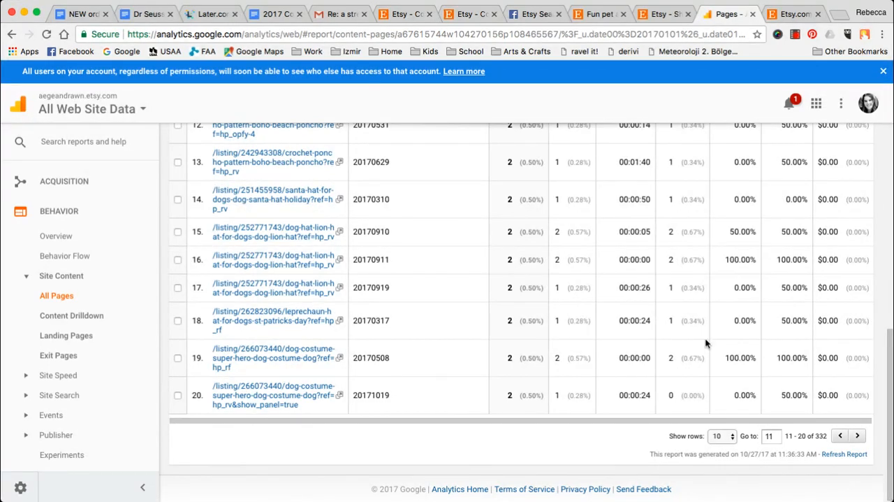
{"action": "left_click", "coordinate": [858, 435]}
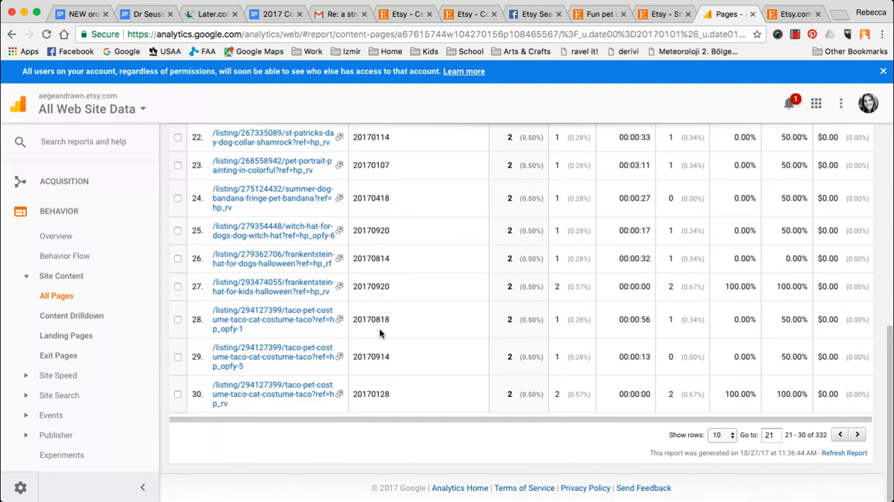
{"action": "scroll", "coordinate": [381, 333], "scroll_direction": "up", "scroll_amount": 2}
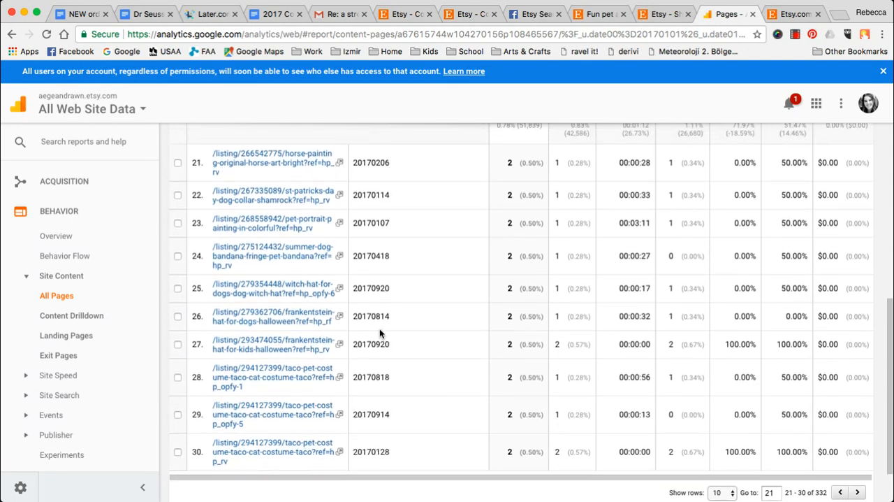
{"action": "scroll", "coordinate": [379, 328], "scroll_direction": "up", "scroll_amount": 1}
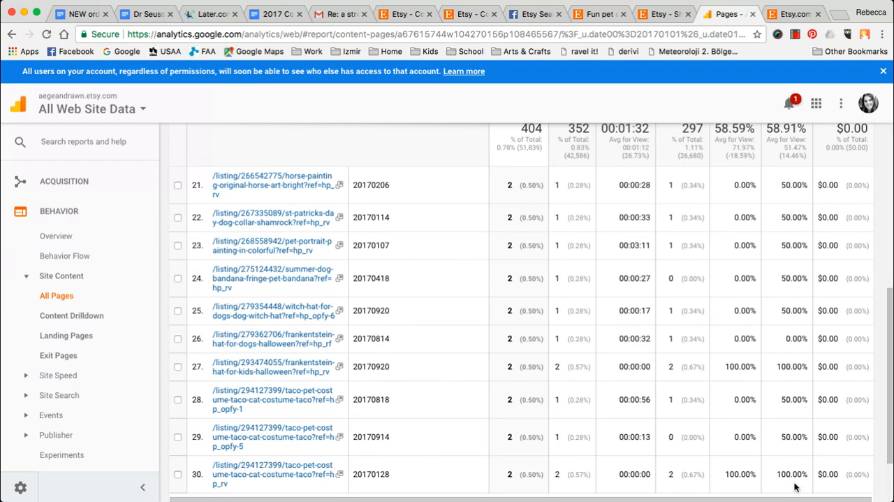
- Narrow the Pages report filter to "ref=hp_g" and check the resulting table
{"action": "scroll", "coordinate": [707, 391], "scroll_direction": "up", "scroll_amount": 5}
{"action": "left_click", "coordinate": [672, 417]}
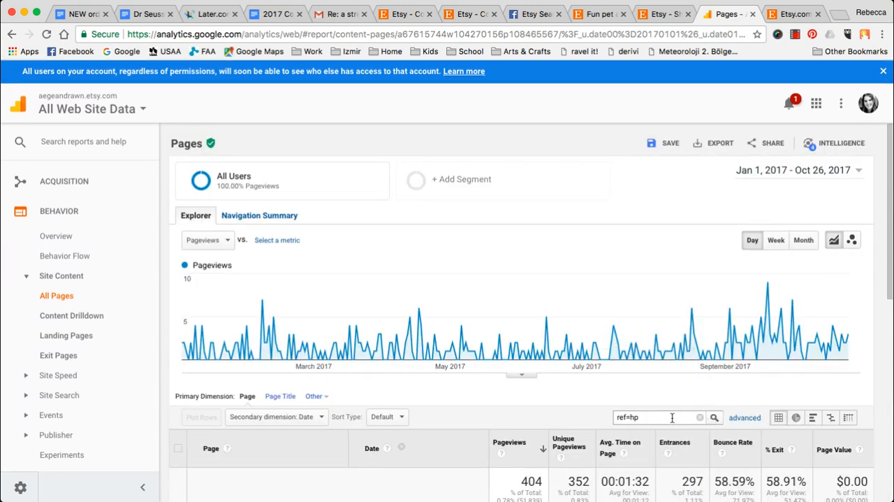
{"action": "type", "text": "_g"}
{"action": "key", "text": "Return"}
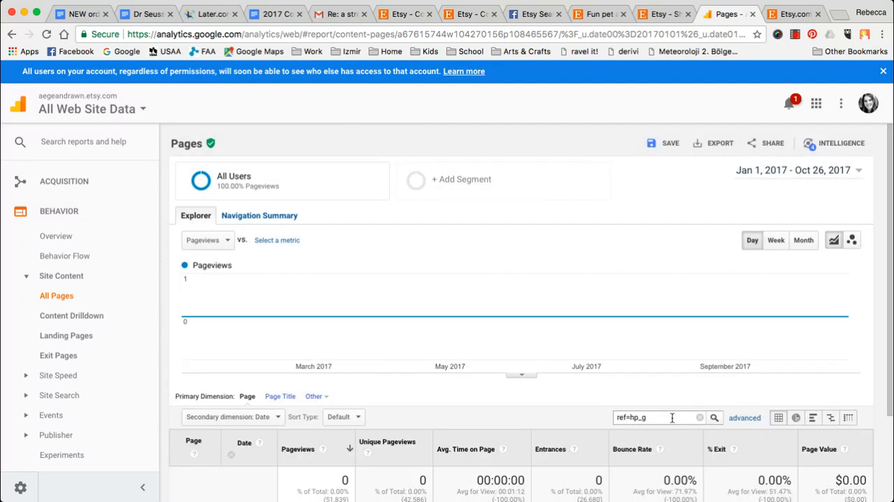
{"action": "scroll", "coordinate": [672, 417], "scroll_direction": "down", "scroll_amount": 3}
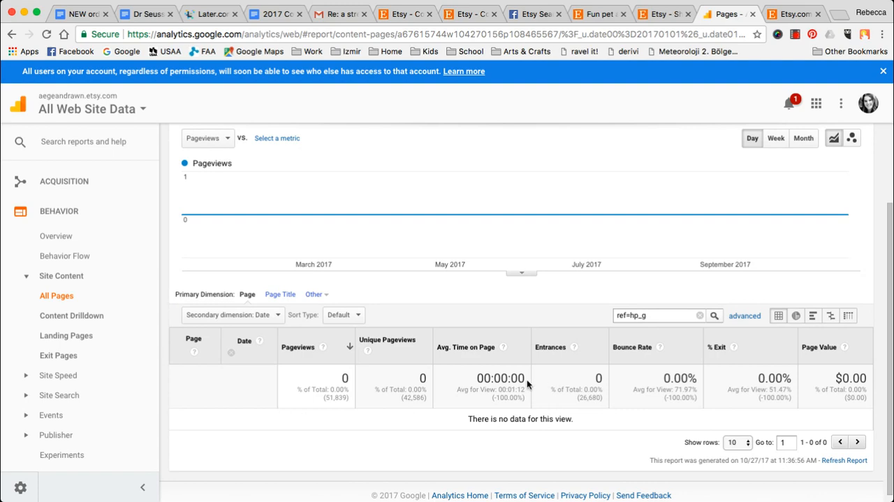
{"action": "scroll", "coordinate": [479, 221], "scroll_direction": "up", "scroll_amount": 3}
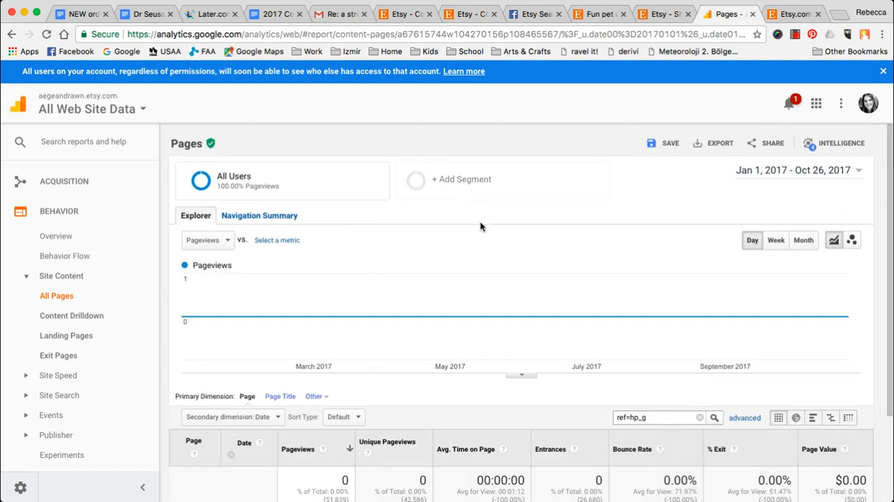
- Switch to Etsy stats and review both pages of Pages viewed for this year
{"action": "left_click", "coordinate": [659, 14]}
{"action": "left_click", "coordinate": [726, 14]}
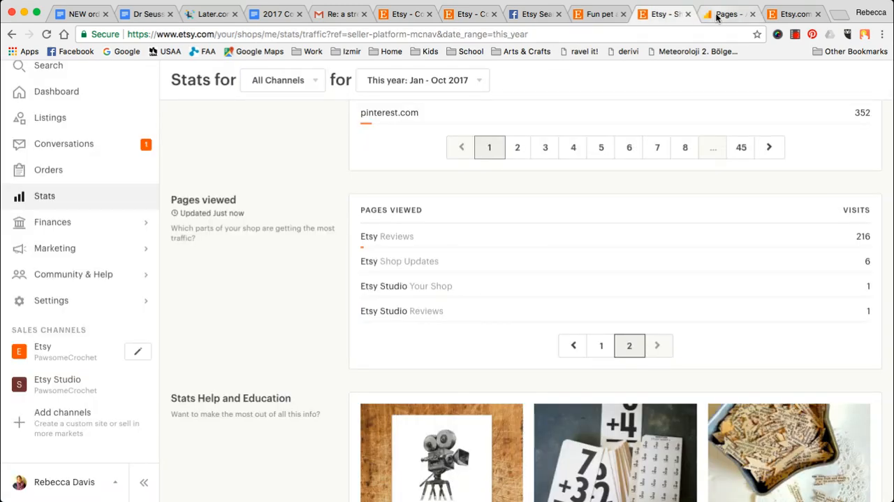
{"action": "left_click", "coordinate": [659, 14]}
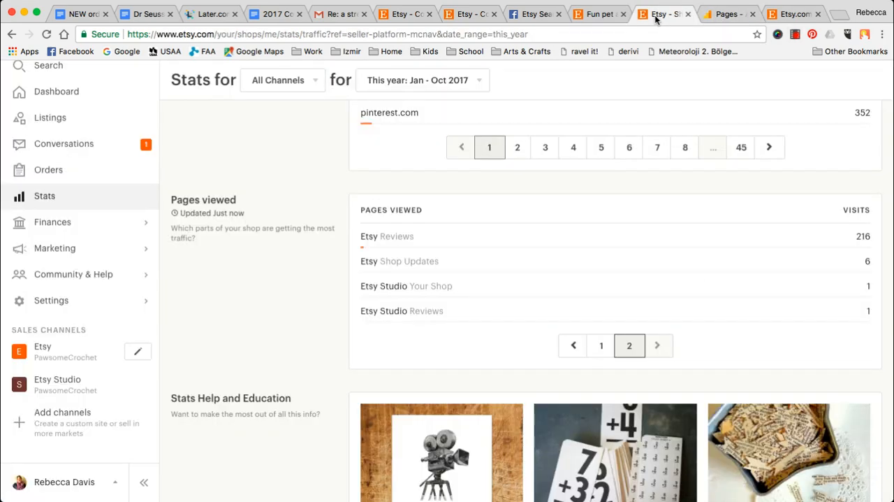
{"action": "left_click", "coordinate": [604, 346]}
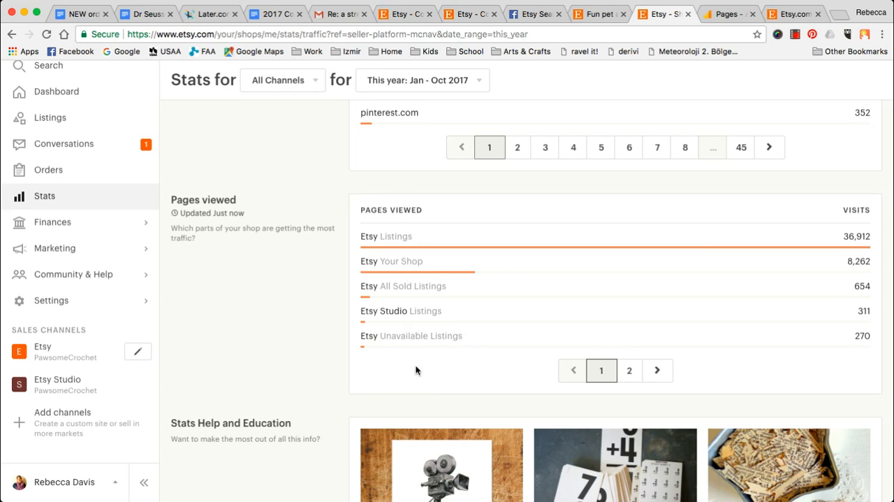
{"action": "left_click", "coordinate": [630, 369]}
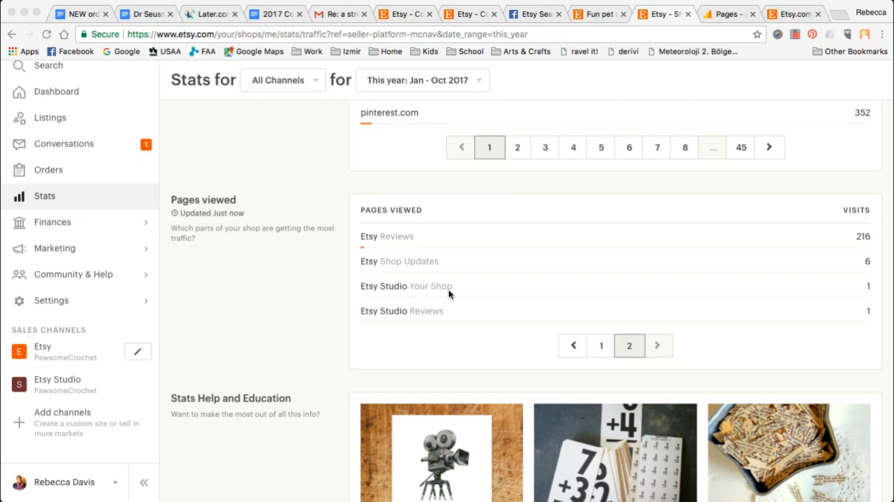
{"action": "scroll", "coordinate": [252, 296], "scroll_direction": "up", "scroll_amount": 20}
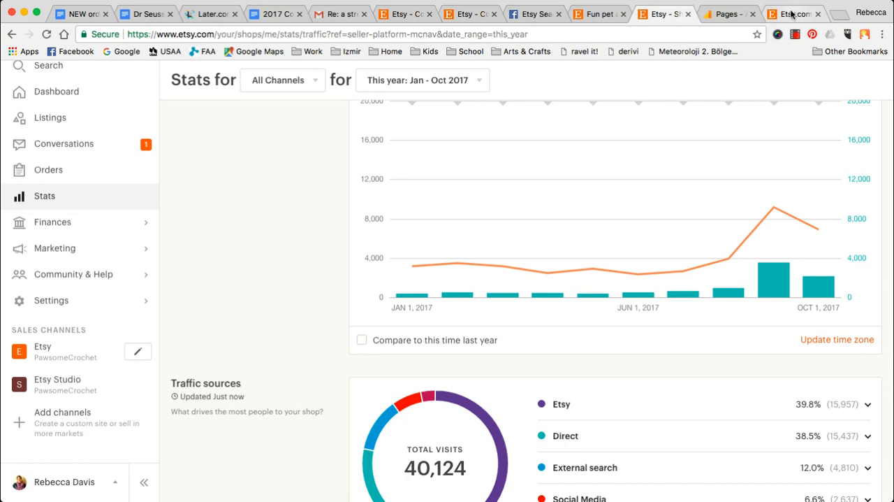
- Return to the Etsy homepage and open the Halloween shop from the editors' picks under Browse our latest collections
{"action": "left_click", "coordinate": [792, 14]}
{"action": "scroll", "coordinate": [549, 346], "scroll_direction": "up", "scroll_amount": 15}
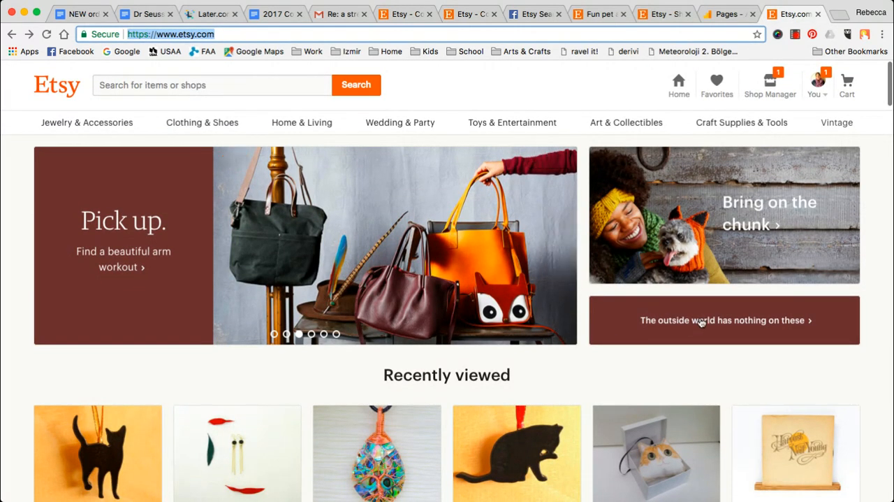
{"action": "scroll", "coordinate": [700, 320], "scroll_direction": "down", "scroll_amount": 2}
{"action": "scroll", "coordinate": [700, 321], "scroll_direction": "down", "scroll_amount": 10}
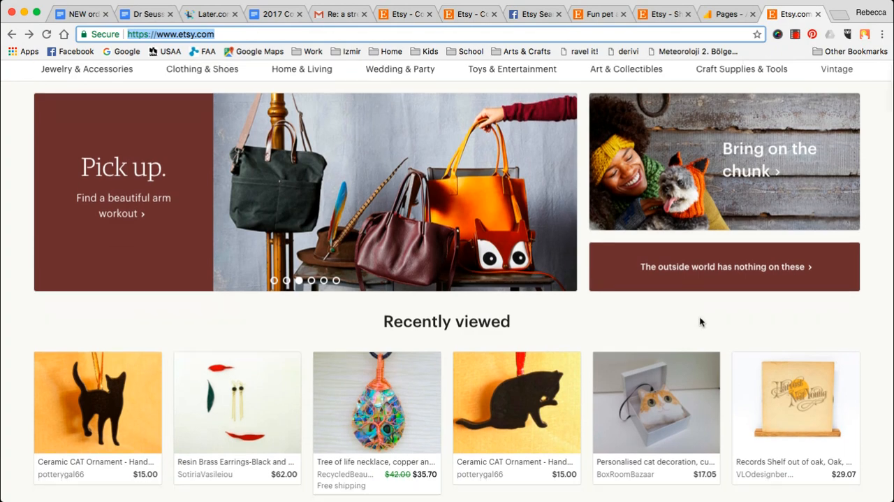
{"action": "scroll", "coordinate": [700, 321], "scroll_direction": "down", "scroll_amount": 15}
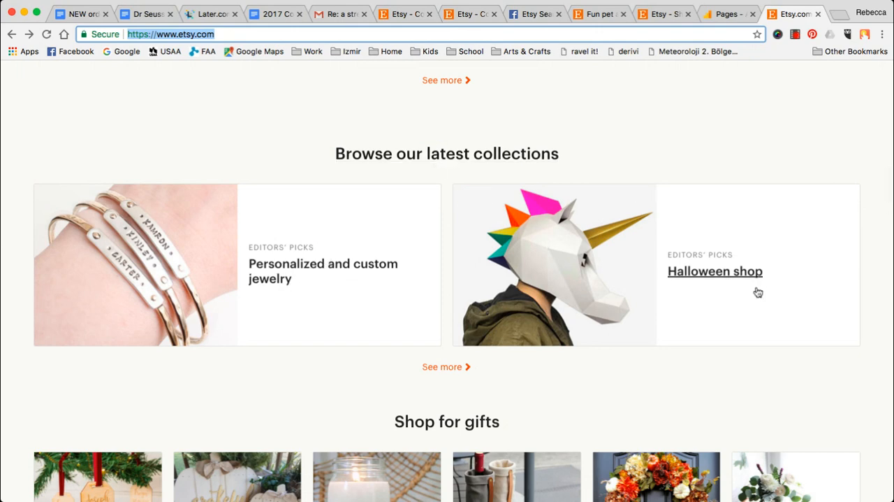
{"action": "left_click", "coordinate": [716, 271]}
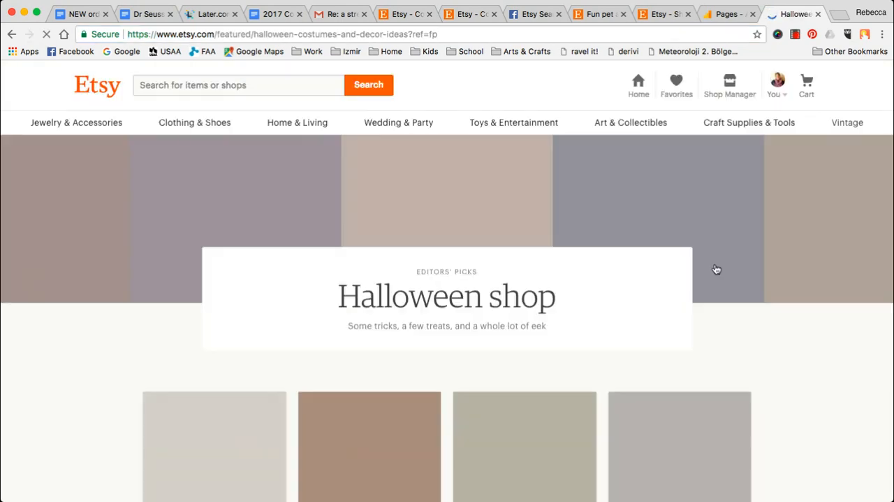
- Open the Trick or treat bag listing from the Halloween shop, check the ref tag in its URL, and return to the collection
{"action": "scroll", "coordinate": [716, 269], "scroll_direction": "down", "scroll_amount": 4}
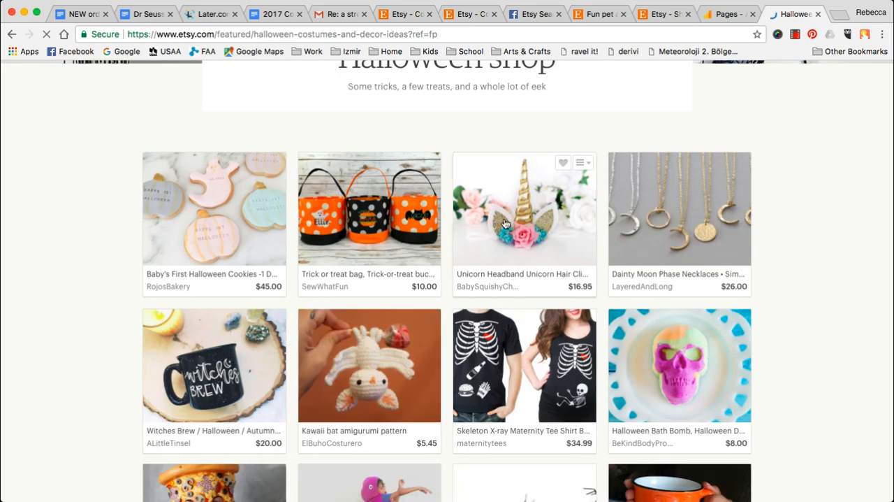
{"action": "left_click", "coordinate": [387, 219]}
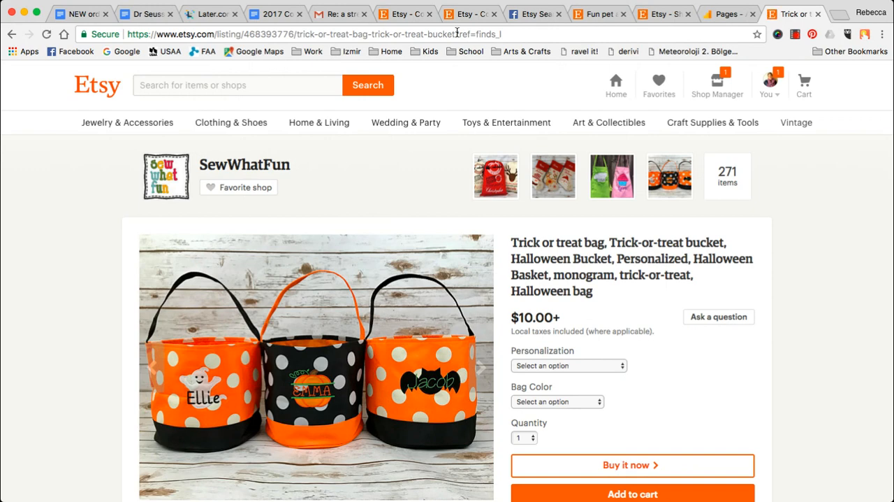
{"action": "left_click", "coordinate": [10, 36]}
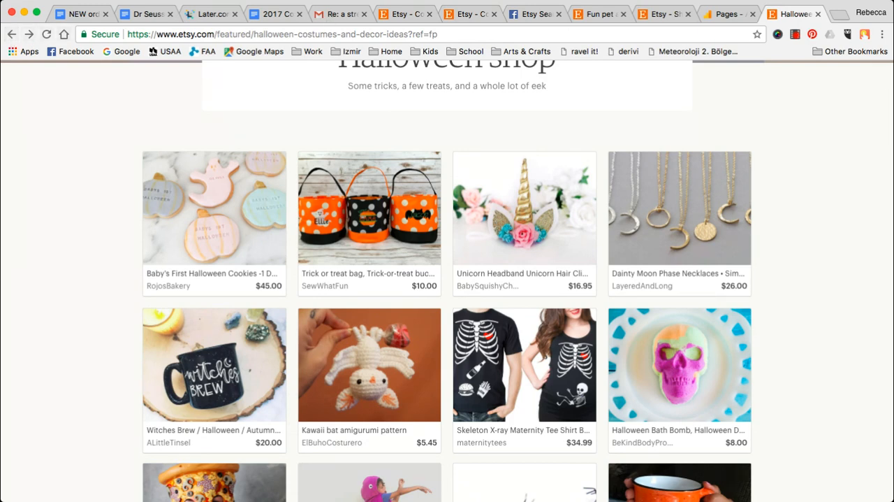
- Replace the page filter in the Google Analytics Pages report with "ref=finds"
{"action": "left_click", "coordinate": [720, 14]}
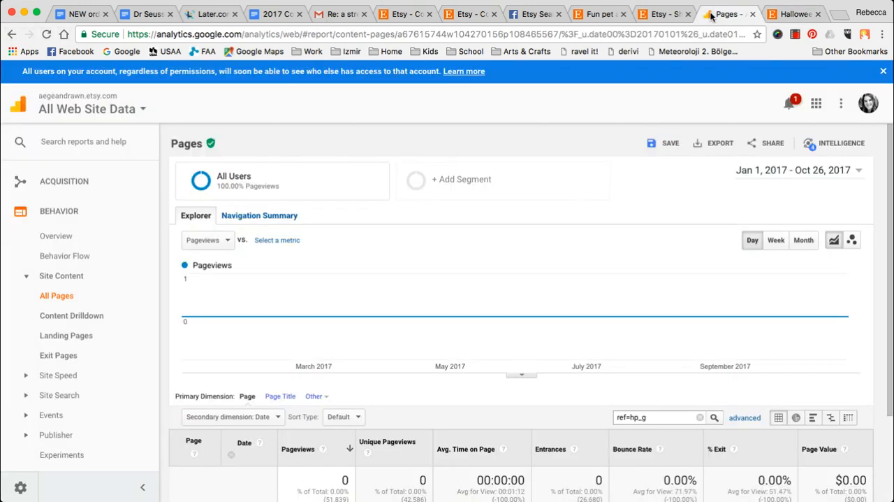
{"action": "left_click", "coordinate": [660, 420]}
{"action": "triple_click", "coordinate": [636, 416]}
{"action": "type", "text": "ref=finds"}
- Open the Baby's First Halloween Cookies listing from the Halloween shop, highlight "finds_l" in its URL, and return to Google Analytics
{"action": "left_click", "coordinate": [793, 14]}
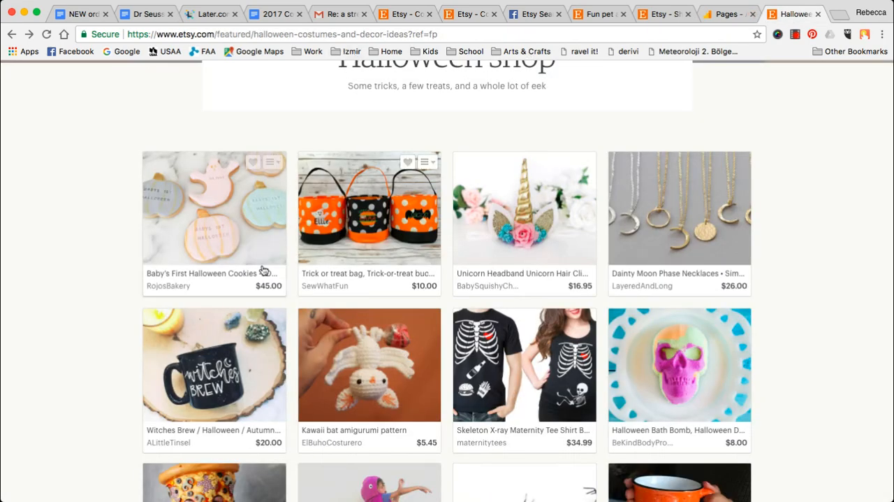
{"action": "left_click", "coordinate": [219, 224]}
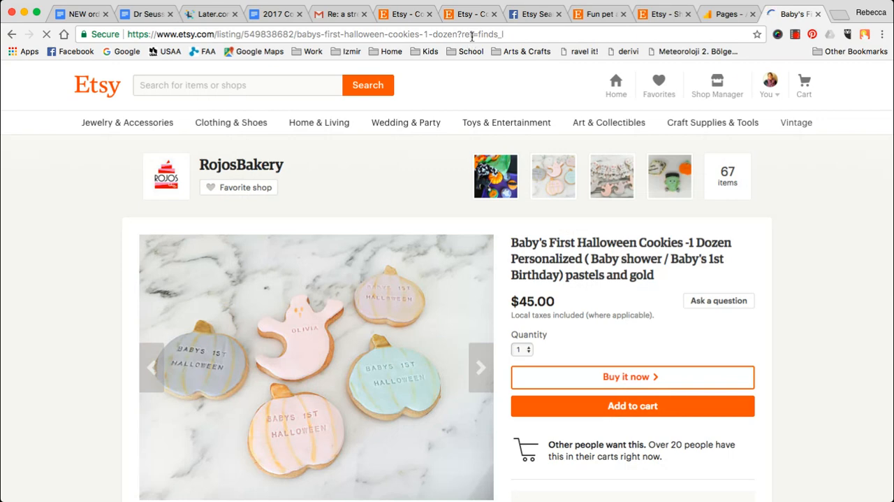
{"action": "left_click_drag", "start_coordinate": [476, 33], "coordinate": [542, 33]}
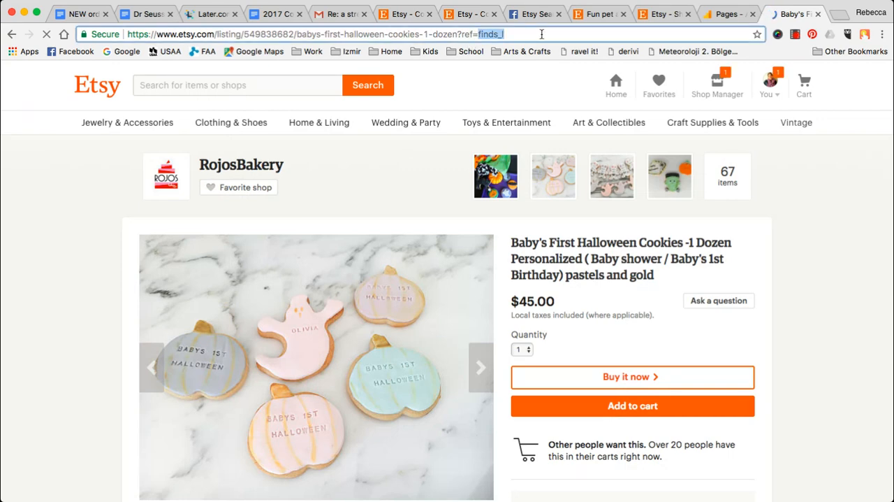
{"action": "left_click", "coordinate": [720, 14]}
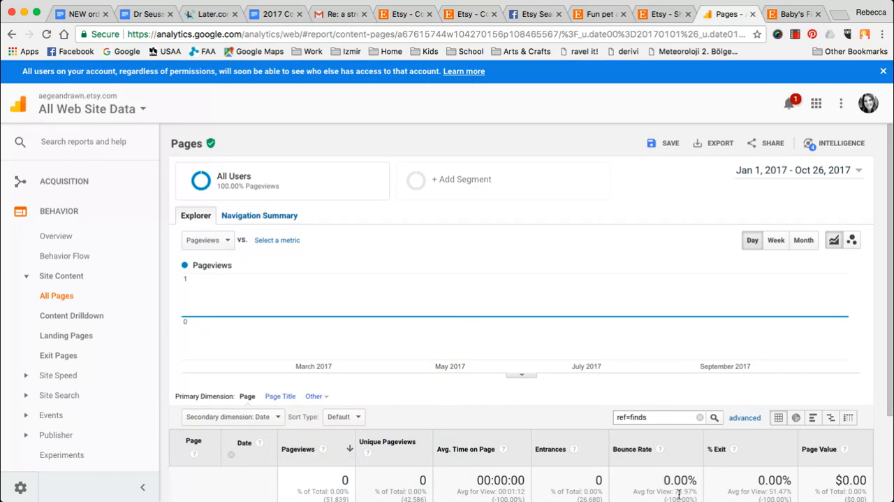
- Apply the "ref=finds" page filter in Google Analytics and examine the listed pages, dates and pageviews
{"action": "key", "text": "Return"}
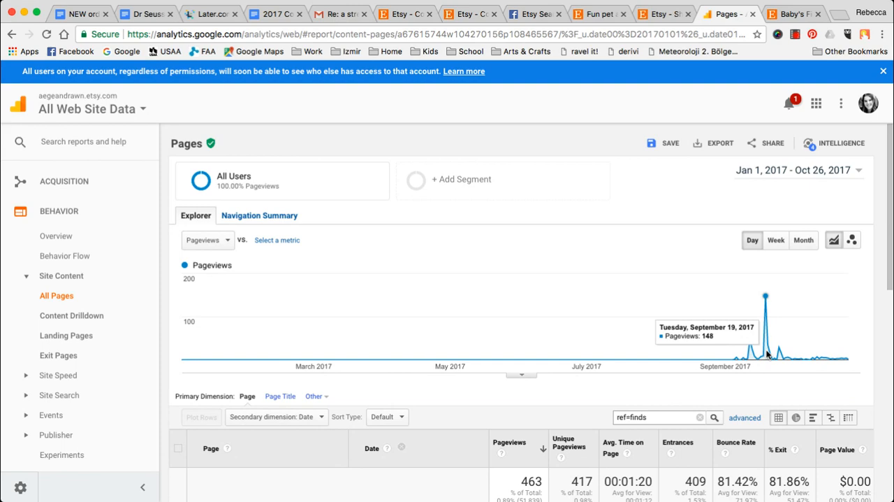
{"action": "scroll", "coordinate": [766, 355], "scroll_direction": "down", "scroll_amount": 5}
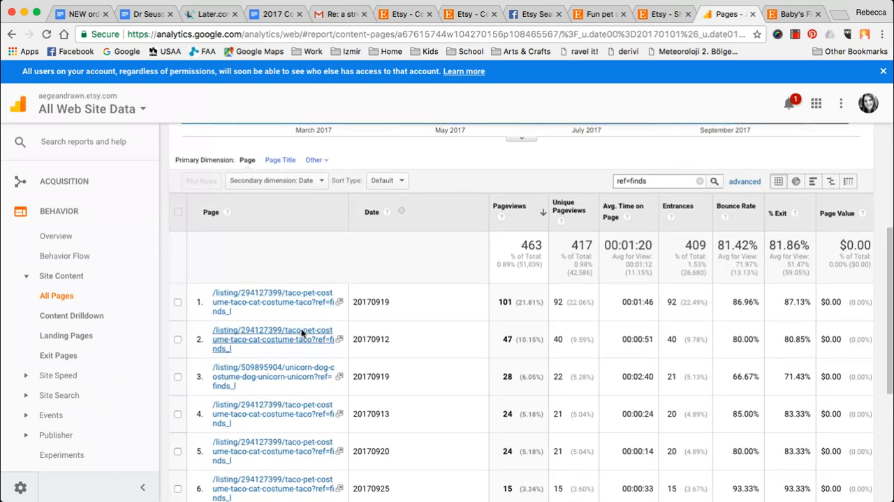
{"action": "scroll", "coordinate": [383, 377], "scroll_direction": "down", "scroll_amount": 1}
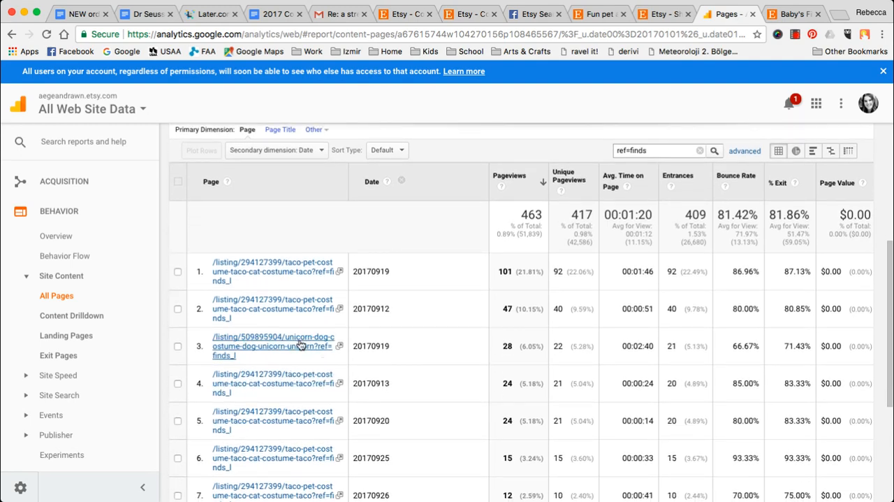
{"action": "scroll", "coordinate": [300, 345], "scroll_direction": "down", "scroll_amount": 5}
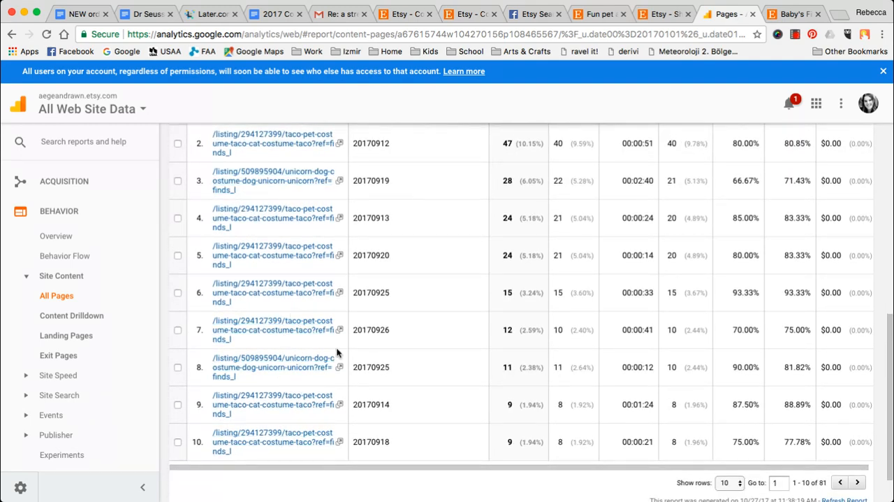
{"action": "scroll", "coordinate": [423, 273], "scroll_direction": "up", "scroll_amount": 1}
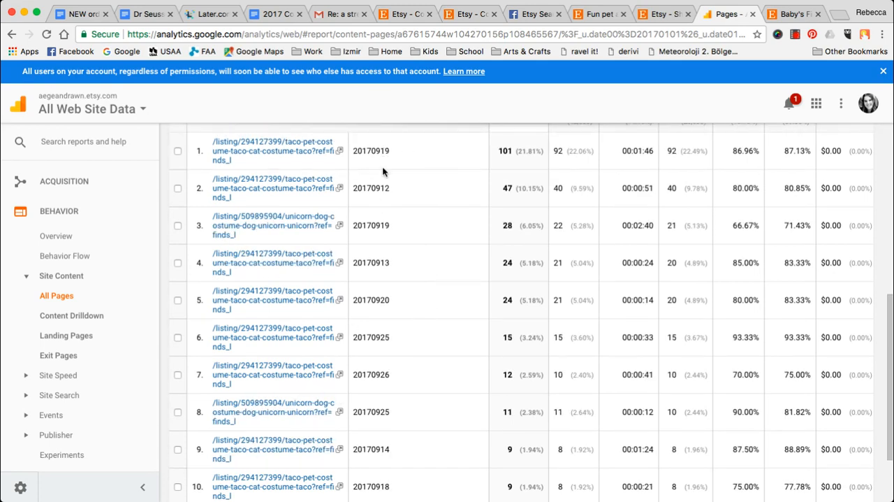
{"action": "scroll", "coordinate": [363, 434], "scroll_direction": "up", "scroll_amount": 6}
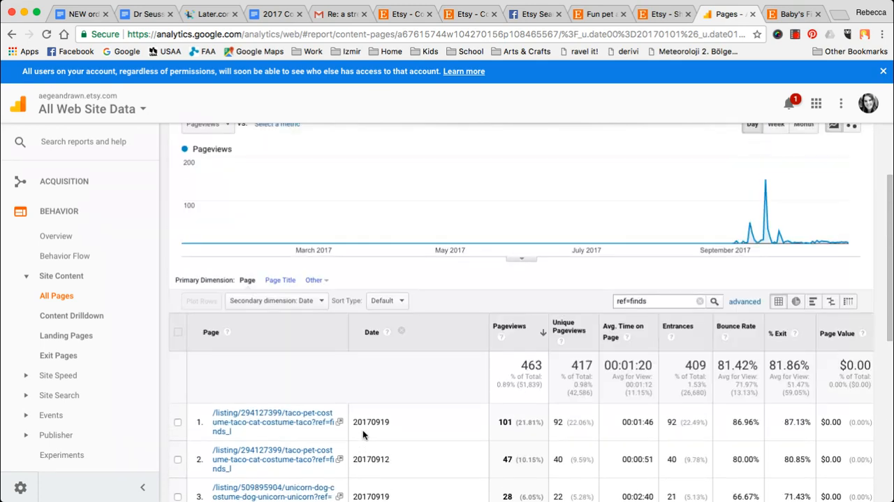
{"action": "scroll", "coordinate": [657, 299], "scroll_direction": "down", "scroll_amount": 4}
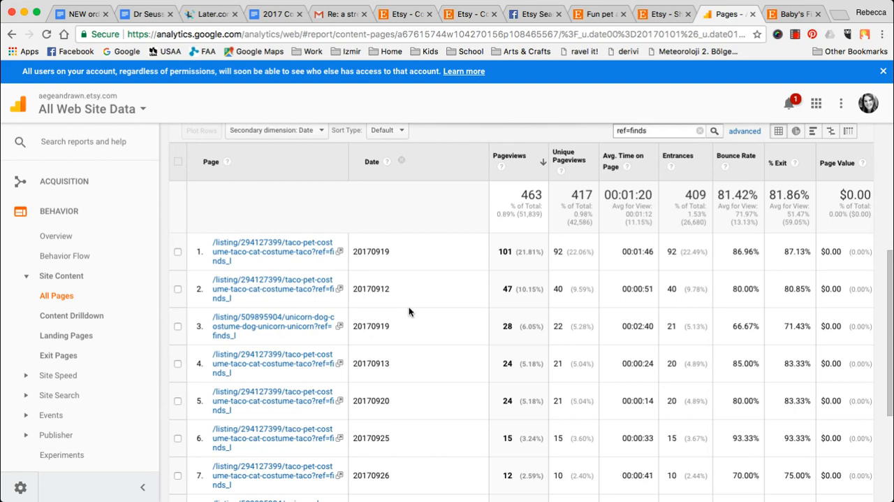
{"action": "scroll", "coordinate": [409, 311], "scroll_direction": "up", "scroll_amount": 3}
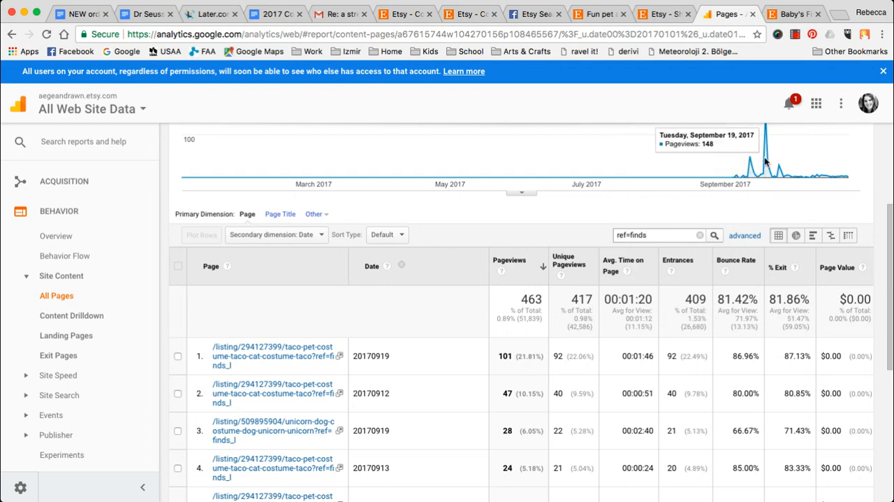
- Compare the Websites and Pages viewed sections of the Etsy shop stats with the filtered Google Analytics report
{"action": "left_click", "coordinate": [667, 15]}
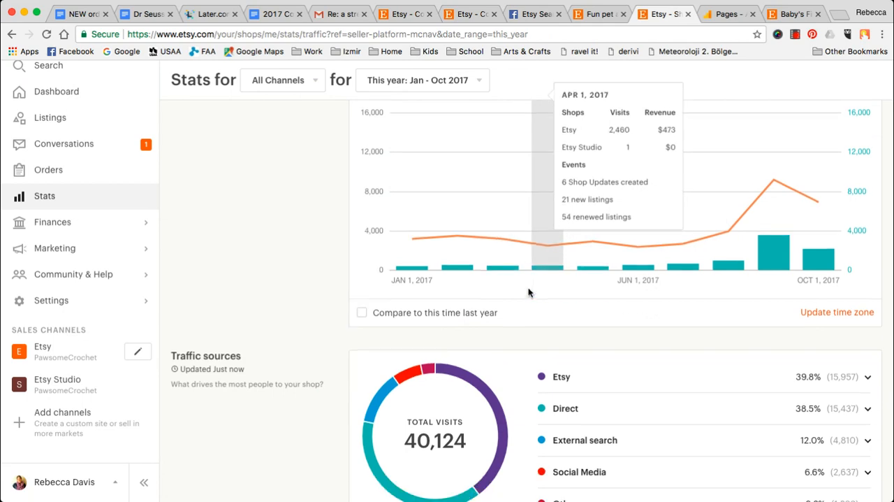
{"action": "scroll", "coordinate": [528, 292], "scroll_direction": "down", "scroll_amount": 15}
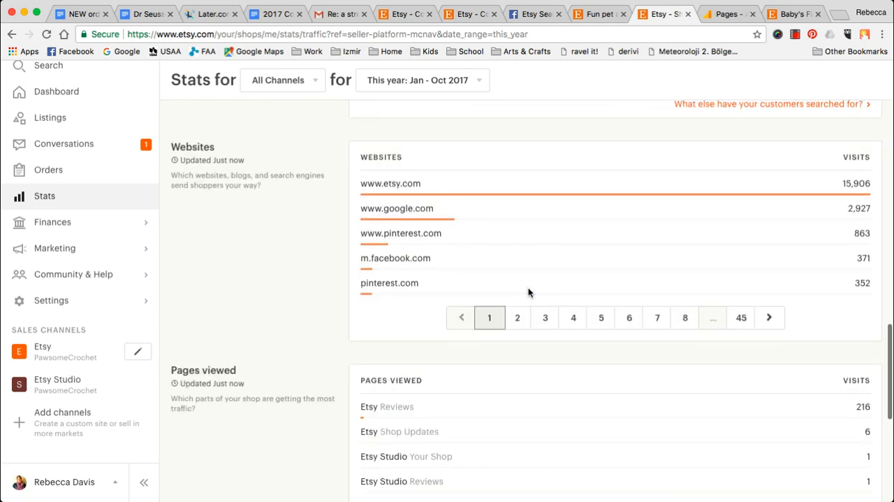
{"action": "scroll", "coordinate": [531, 335], "scroll_direction": "down", "scroll_amount": 3}
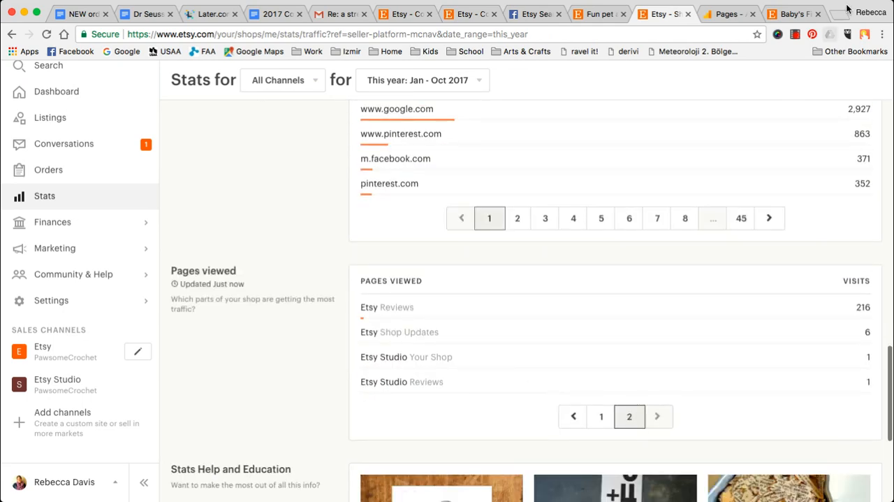
{"action": "left_click", "coordinate": [714, 16]}
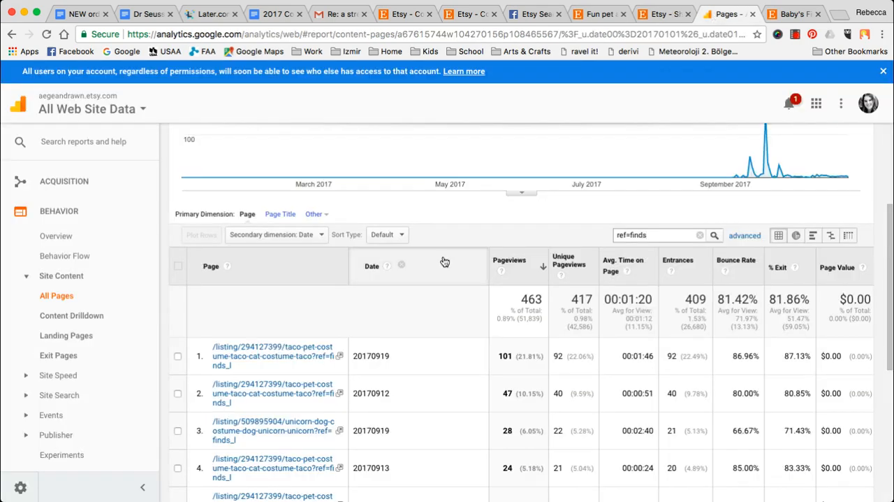
{"action": "scroll", "coordinate": [442, 259], "scroll_direction": "down", "scroll_amount": 5}
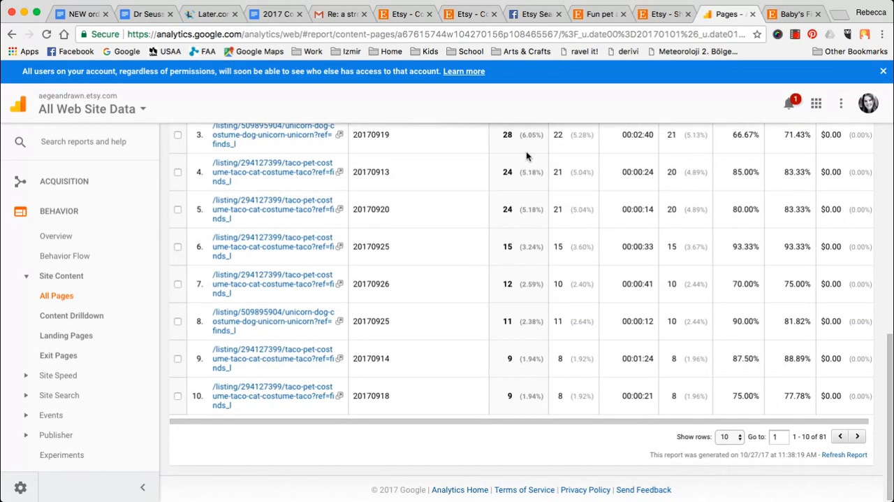
{"action": "left_click", "coordinate": [661, 15]}
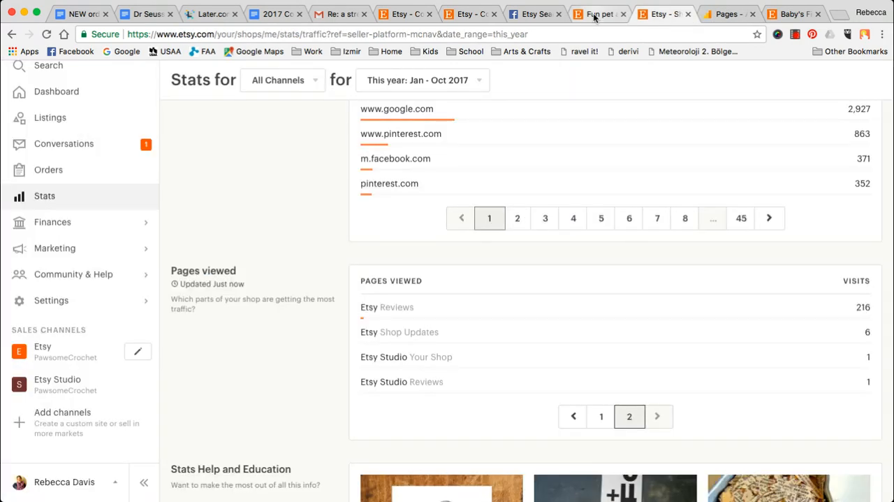
- Return to the Etsy homepage from the Halloween cookies listing and open the Holiday Gift Guide from the Holiday gifting banner
{"action": "left_click", "coordinate": [791, 15]}
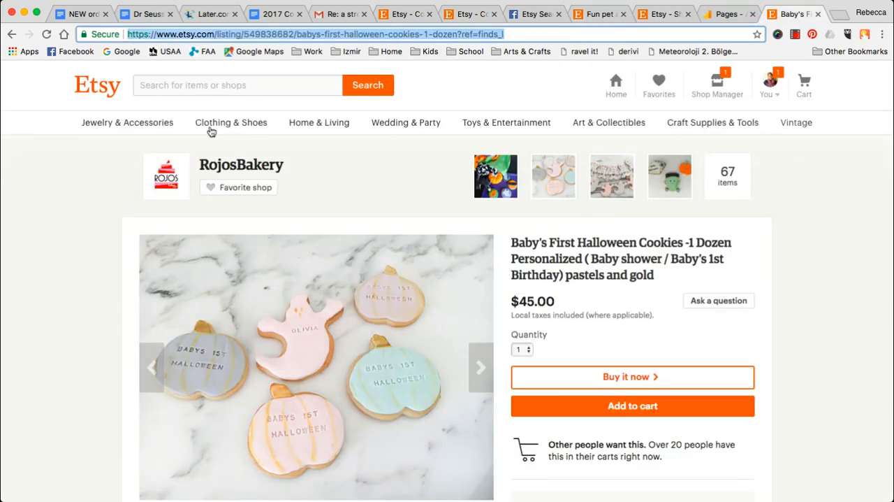
{"action": "mouse_move", "coordinate": [120, 125]}
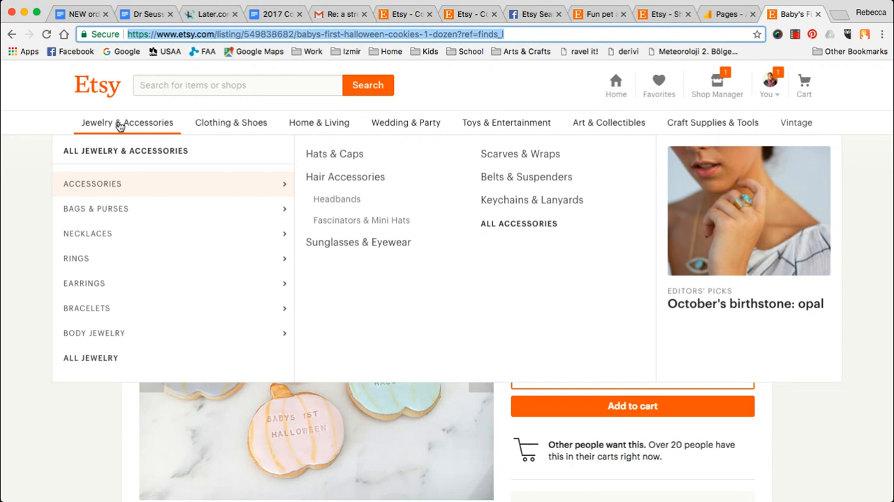
{"action": "left_click", "coordinate": [97, 90]}
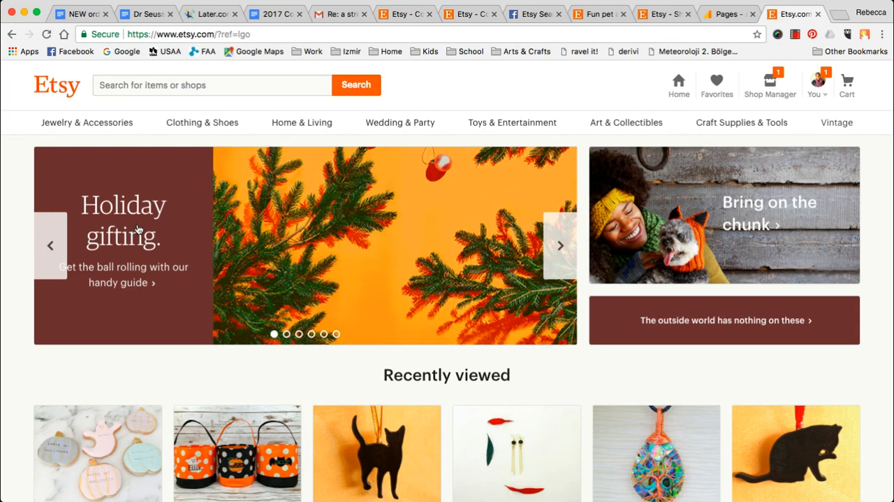
{"action": "left_click", "coordinate": [455, 218]}
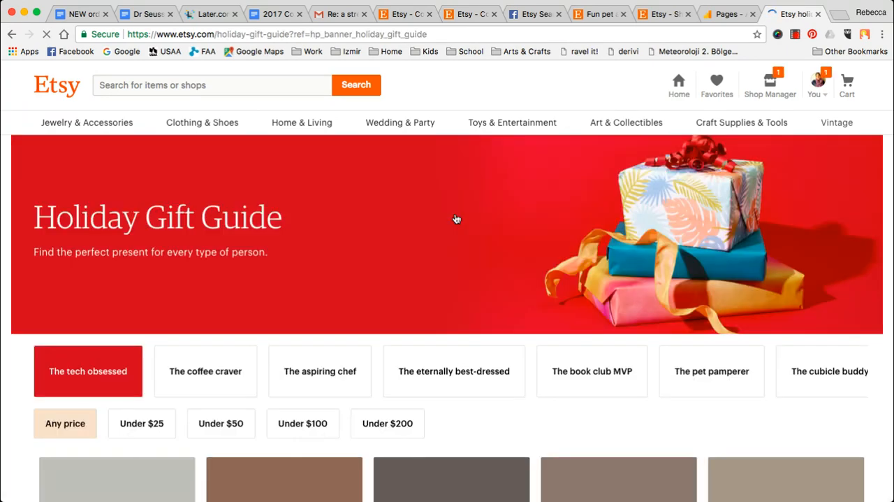
- Show the gifts for "The pet pamperer" in the Holiday Gift Guide and open the personalized Dog Bandana listing
{"action": "scroll", "coordinate": [339, 200], "scroll_direction": "down", "scroll_amount": 3}
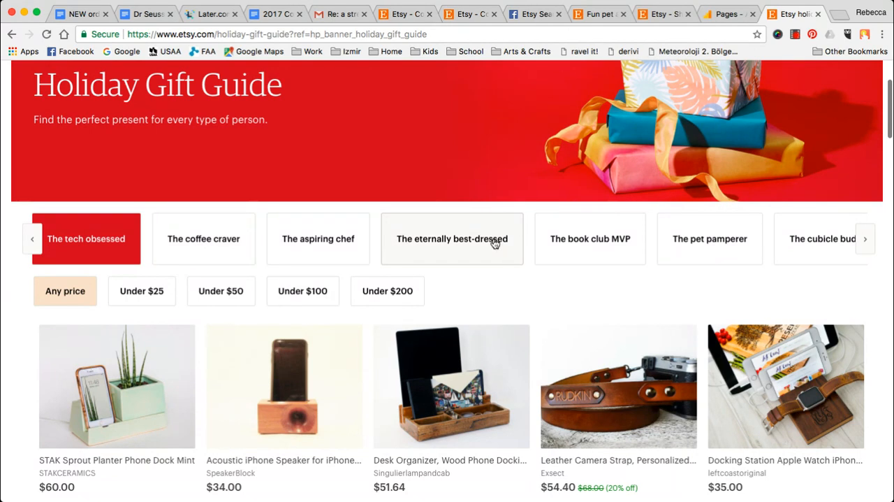
{"action": "left_click", "coordinate": [693, 243]}
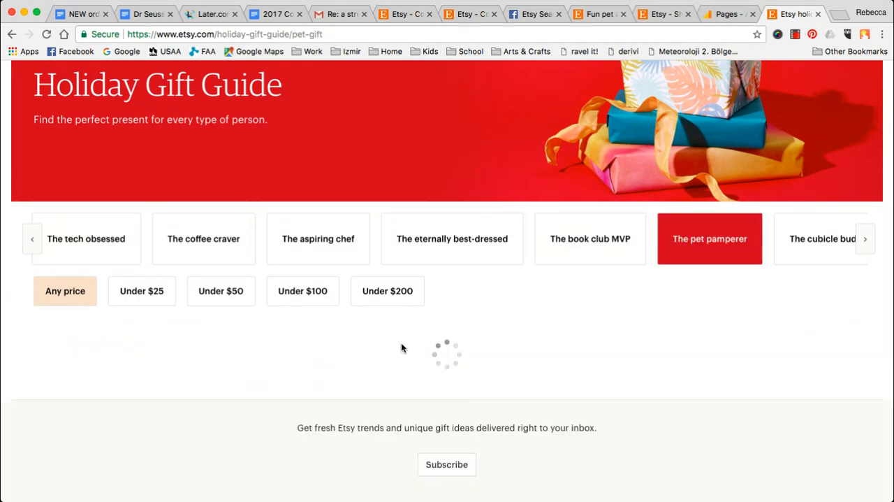
{"action": "scroll", "coordinate": [389, 316], "scroll_direction": "down", "scroll_amount": 5}
{"action": "scroll", "coordinate": [389, 316], "scroll_direction": "down", "scroll_amount": 10}
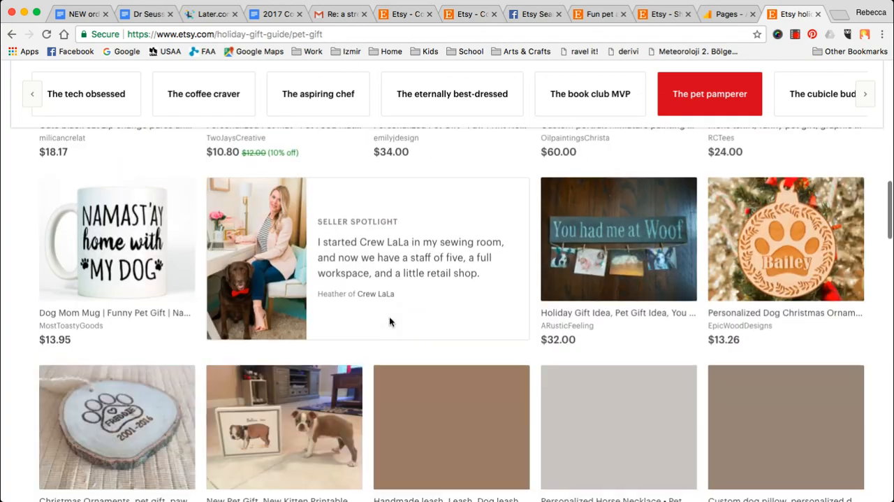
{"action": "scroll", "coordinate": [391, 322], "scroll_direction": "down", "scroll_amount": 15}
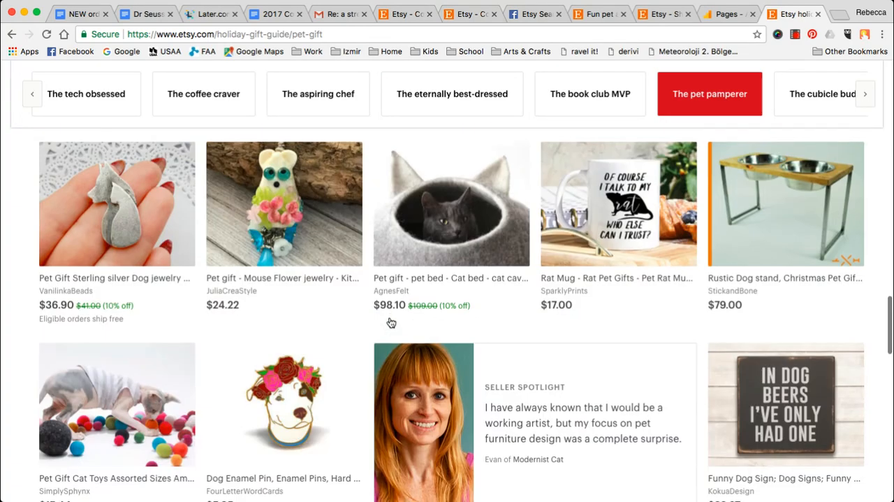
{"action": "scroll", "coordinate": [391, 322], "scroll_direction": "up", "scroll_amount": 1}
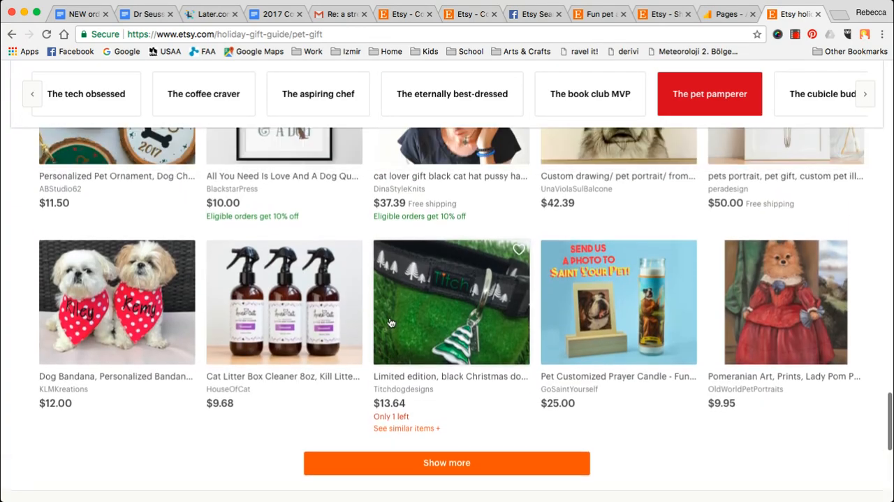
{"action": "left_click", "coordinate": [111, 300]}
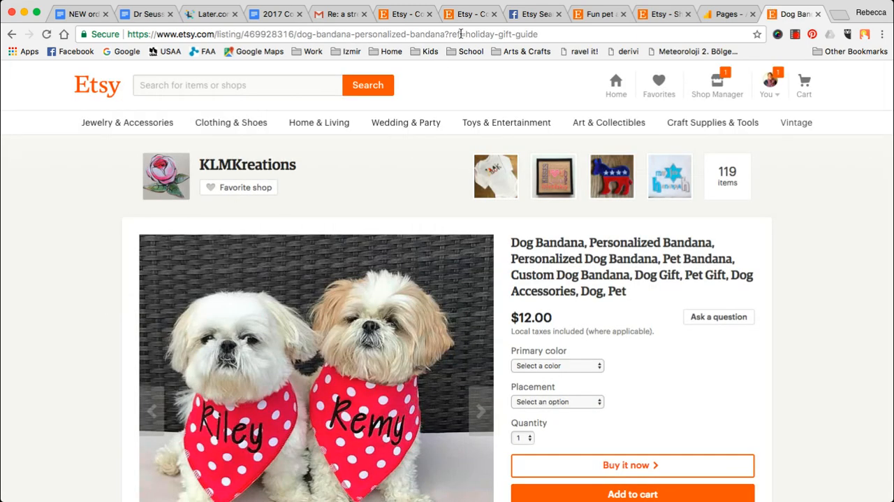
- Copy "ref=holiday-gift-guide" from the listing's URL and apply it as the page filter in the Google Analytics Pages report
{"action": "left_click_drag", "start_coordinate": [449, 34], "coordinate": [624, 32]}
{"action": "key", "text": "ctrl+c"}
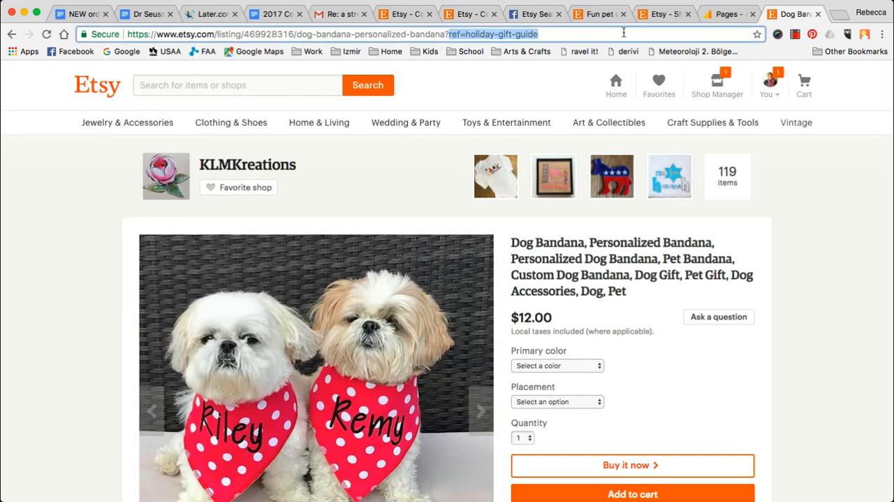
{"action": "left_click", "coordinate": [726, 16]}
{"action": "scroll", "coordinate": [614, 306], "scroll_direction": "up", "scroll_amount": 10}
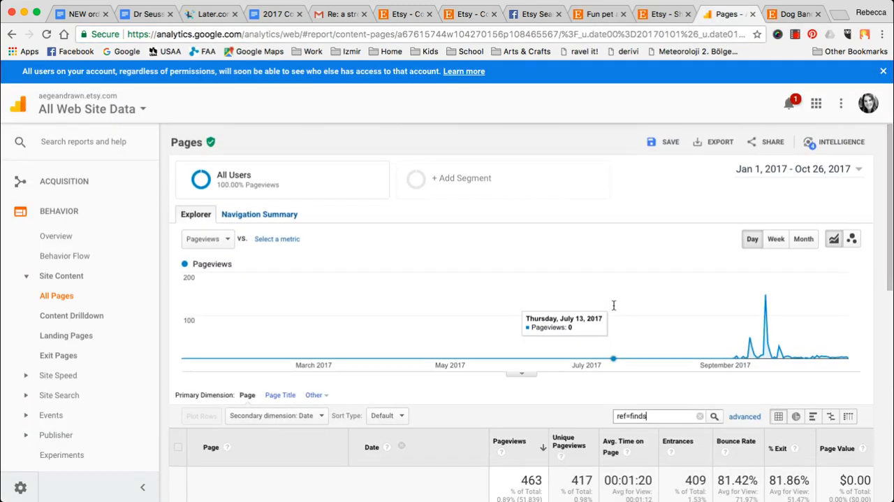
{"action": "scroll", "coordinate": [614, 305], "scroll_direction": "down", "scroll_amount": 2}
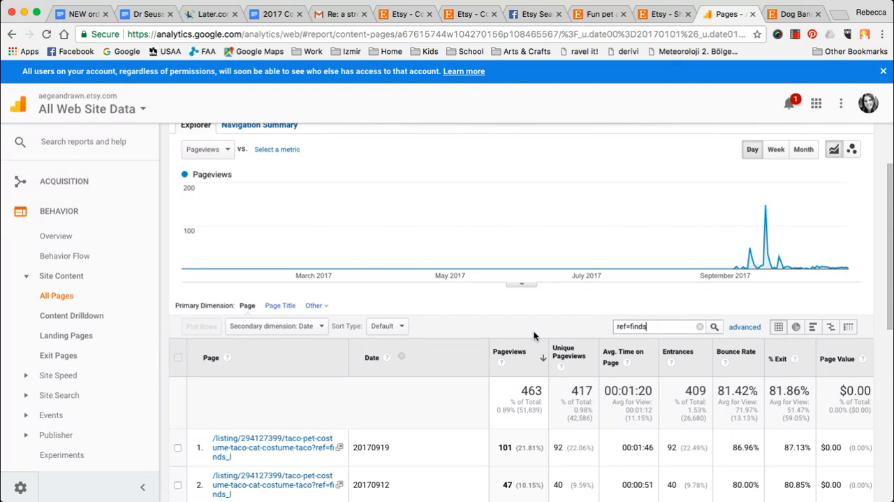
{"action": "key", "text": "ctrl+a"}
{"action": "key", "text": "ctrl+v"}
{"action": "key", "text": "Return"}
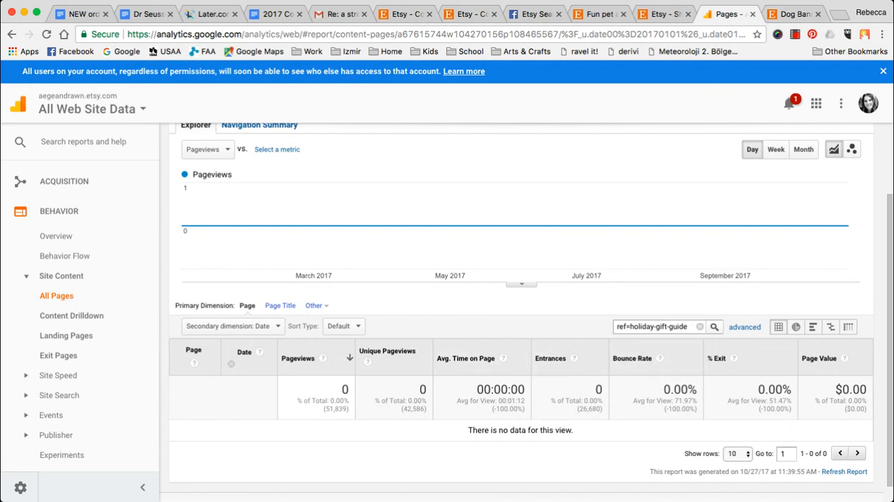
{"action": "scroll", "coordinate": [556, 369], "scroll_direction": "up", "scroll_amount": 1}
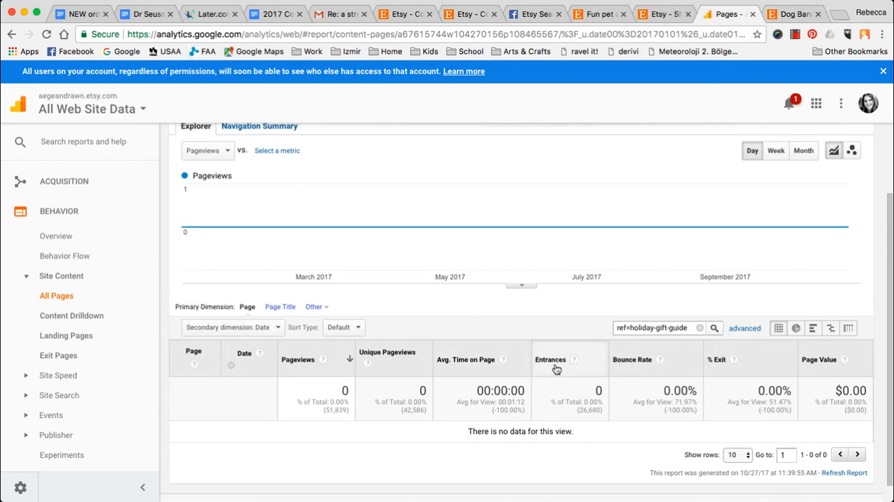
- Open the Dashboards list in the Customization section of Google Analytics
{"action": "scroll", "coordinate": [556, 369], "scroll_direction": "up", "scroll_amount": 3}
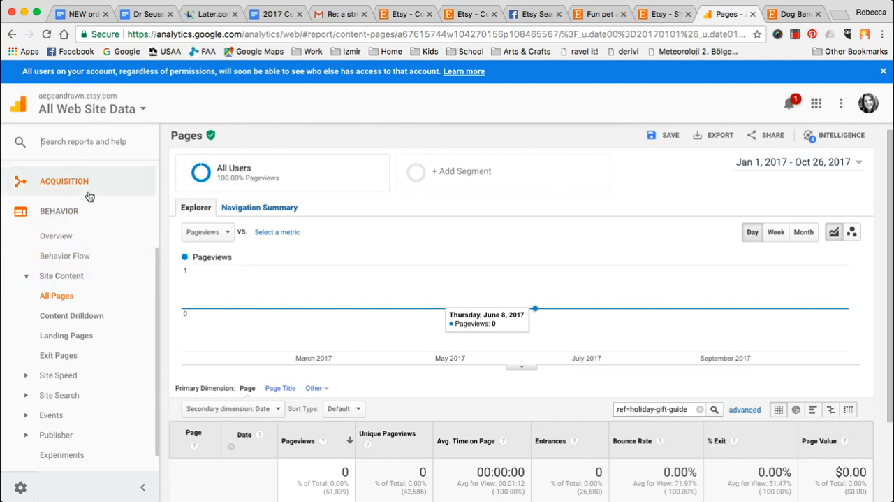
{"action": "scroll", "coordinate": [89, 195], "scroll_direction": "up", "scroll_amount": 4}
{"action": "left_click", "coordinate": [70, 206]}
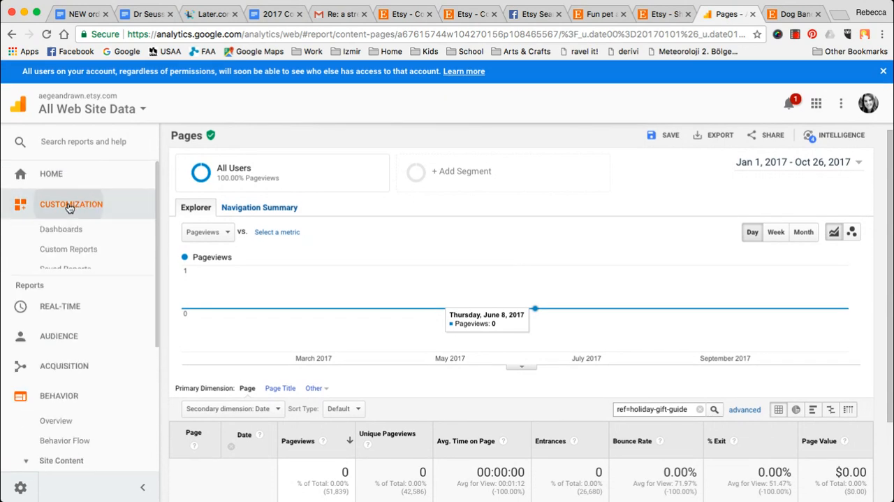
{"action": "left_click", "coordinate": [70, 230]}
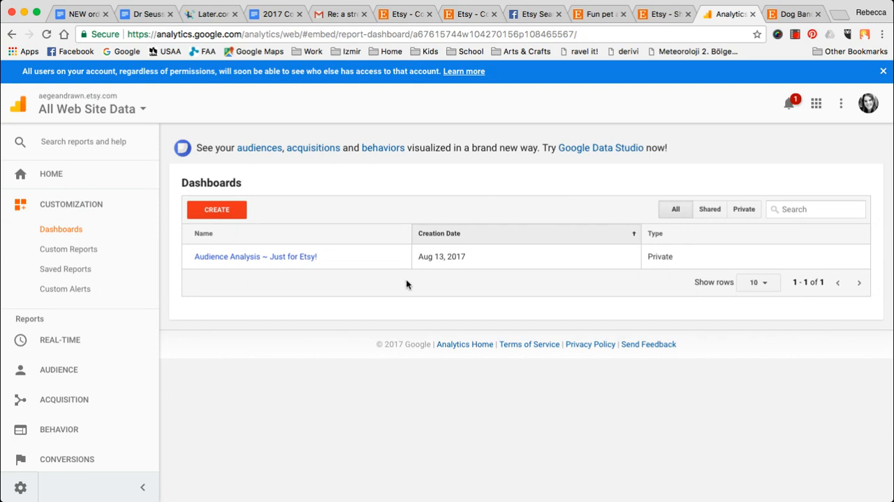
- Search the Analytics reports for "re" and open the custom report Source + Full Referral URL (Flat Table)
{"action": "left_click", "coordinate": [82, 141]}
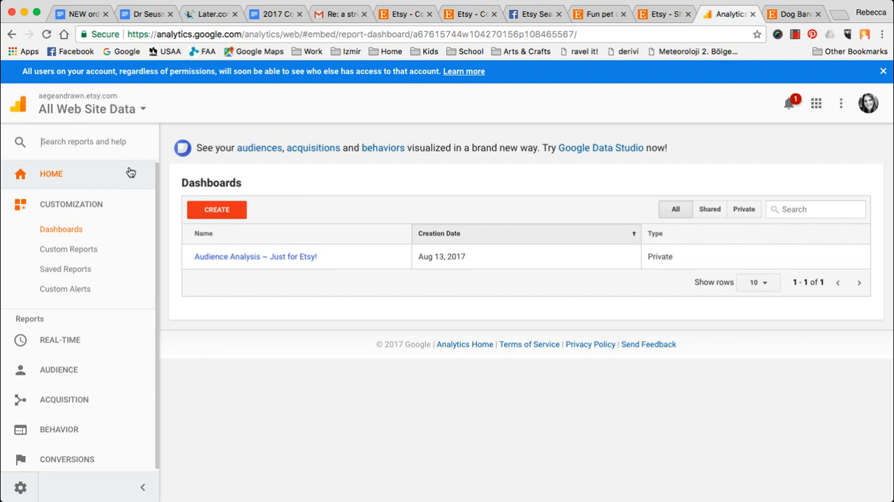
{"action": "type", "text": "re"}
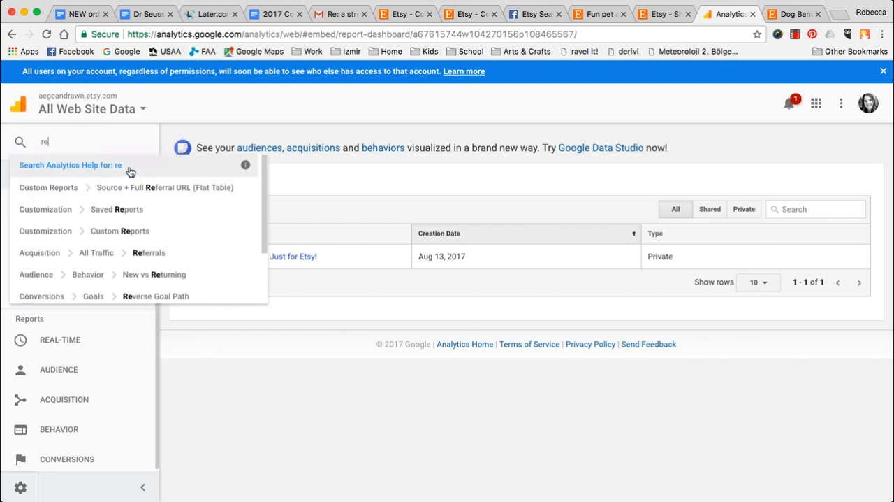
{"action": "left_click", "coordinate": [157, 195]}
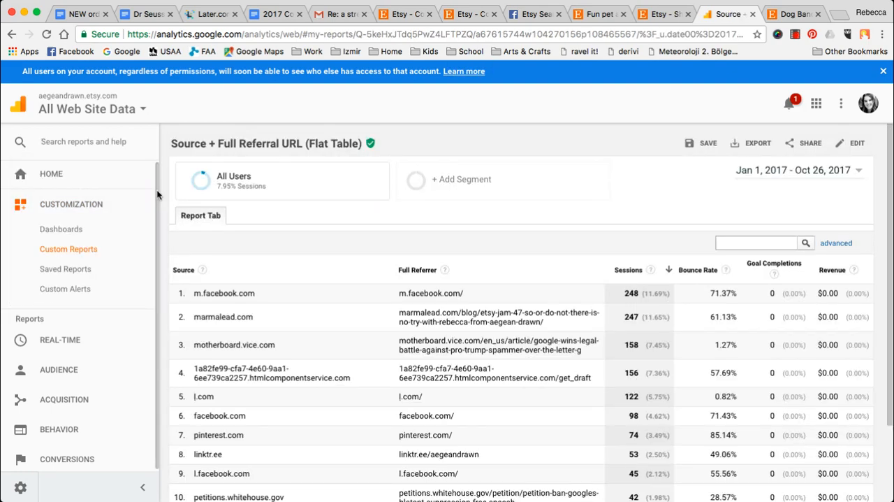
{"action": "left_click", "coordinate": [663, 14]}
{"action": "scroll", "coordinate": [593, 229], "scroll_direction": "up", "scroll_amount": 4}
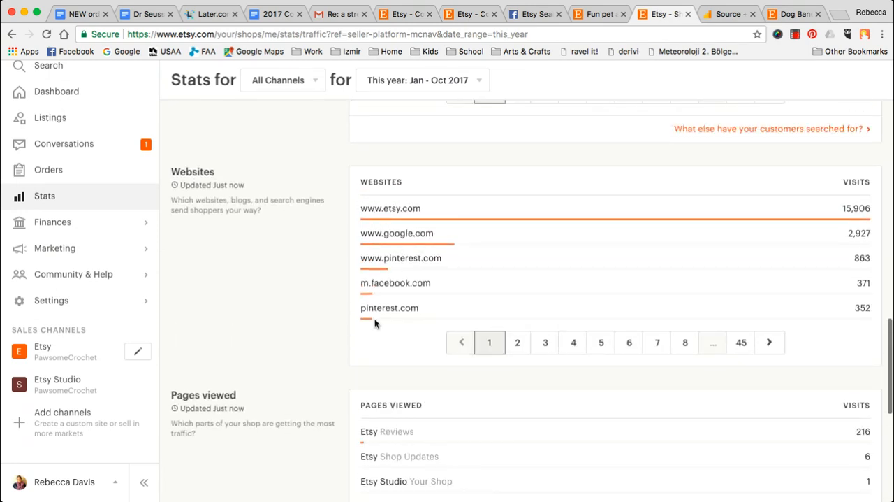
{"action": "left_click", "coordinate": [518, 341]}
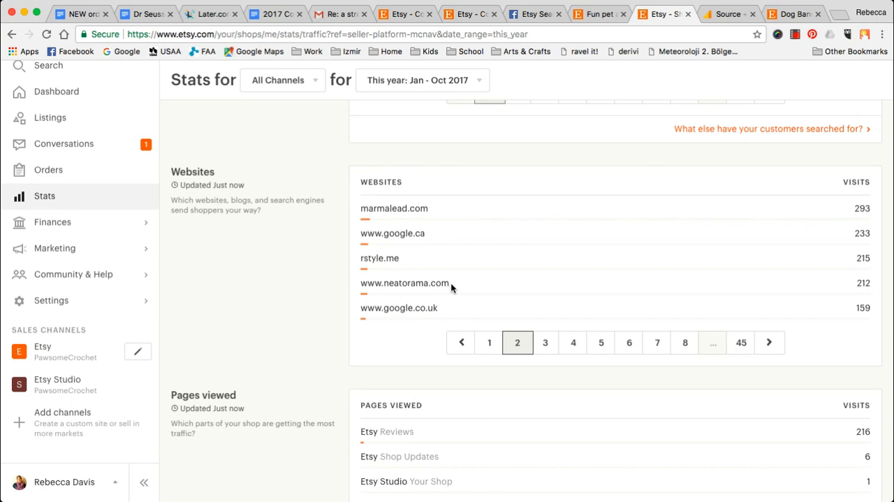
{"action": "left_click_drag", "start_coordinate": [450, 282], "coordinate": [357, 284]}
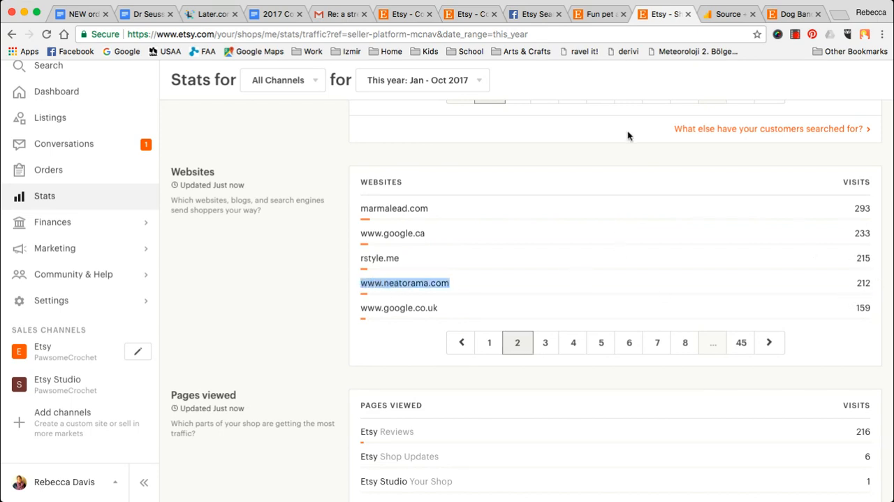
- Return to the Google Analytics custom referral report and highlight the full referrer URL of the motherboard.vice.com article
{"action": "left_click", "coordinate": [723, 14]}
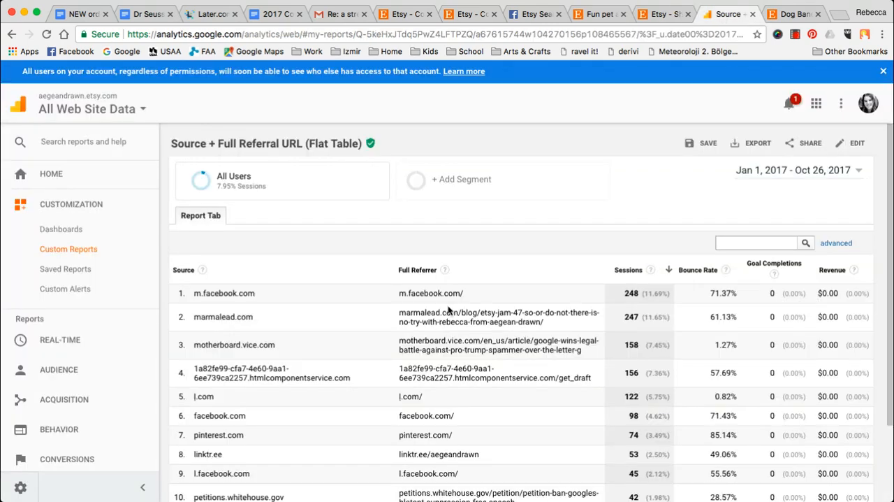
{"action": "scroll", "coordinate": [448, 307], "scroll_direction": "down", "scroll_amount": 2}
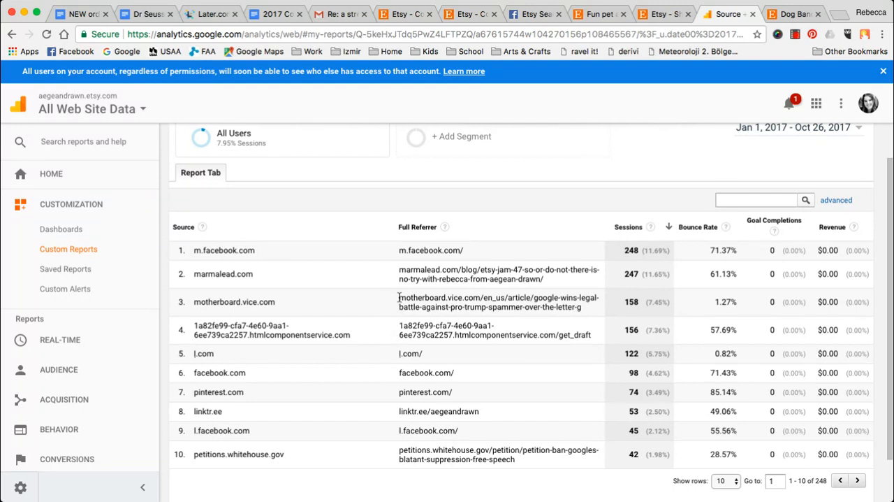
{"action": "left_click_drag", "start_coordinate": [400, 297], "coordinate": [595, 312]}
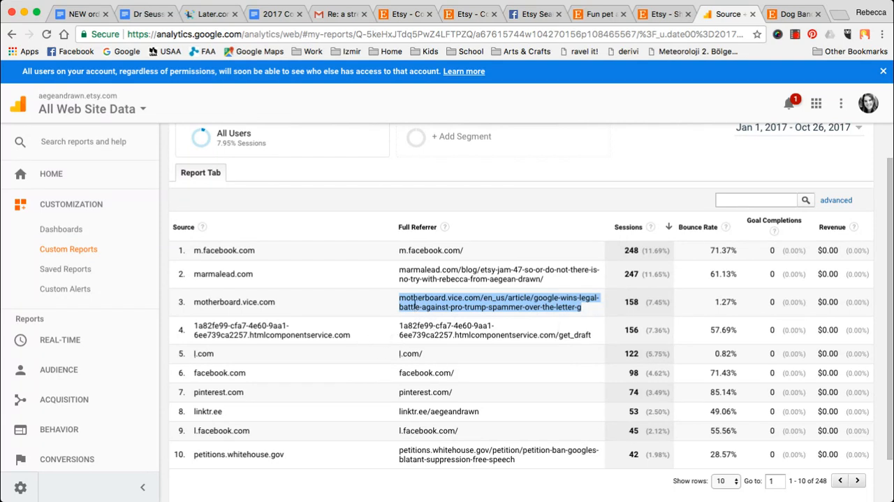
{"action": "left_click", "coordinate": [415, 303]}
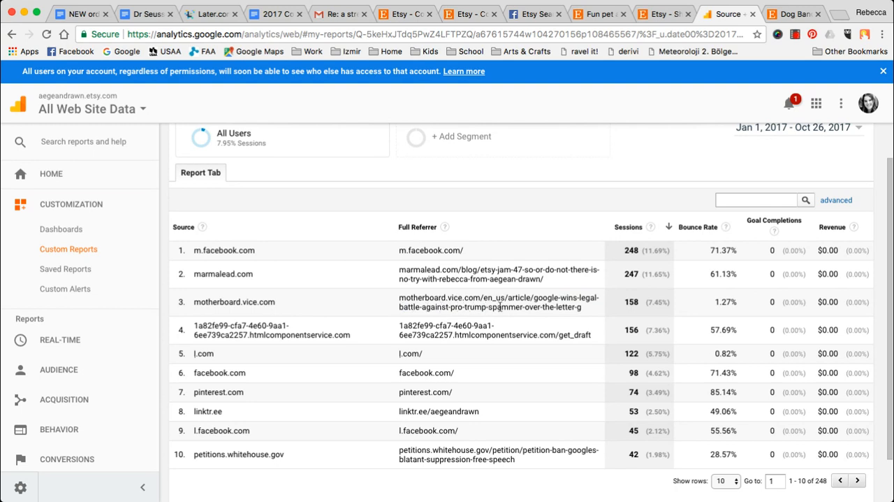
{"action": "left_click_drag", "start_coordinate": [582, 308], "coordinate": [398, 295]}
{"action": "left_click", "coordinate": [401, 305]}
- Highlight the full referrer URLs of petitions.whitehouse.gov and linktr.ee/aegeandrawn in the report
{"action": "scroll", "coordinate": [401, 305], "scroll_direction": "down", "scroll_amount": 2}
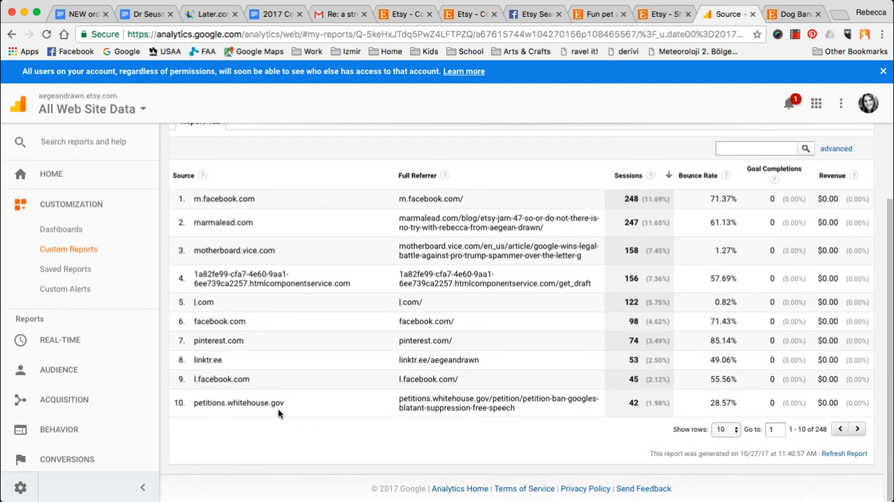
{"action": "left_click_drag", "start_coordinate": [398, 399], "coordinate": [525, 418]}
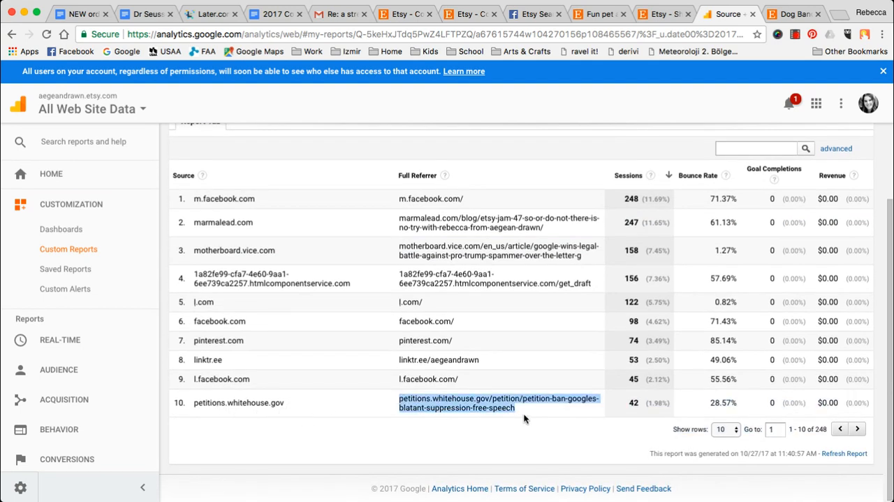
{"action": "left_click", "coordinate": [545, 406]}
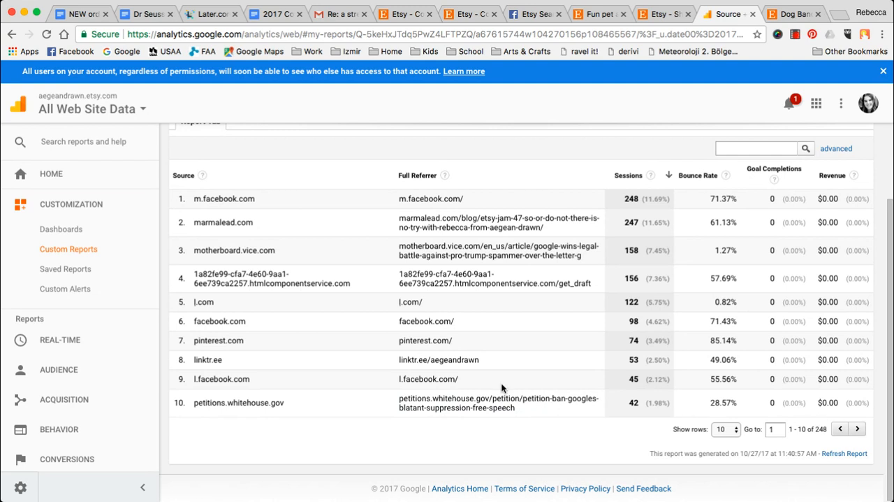
{"action": "left_click_drag", "start_coordinate": [398, 360], "coordinate": [479, 359]}
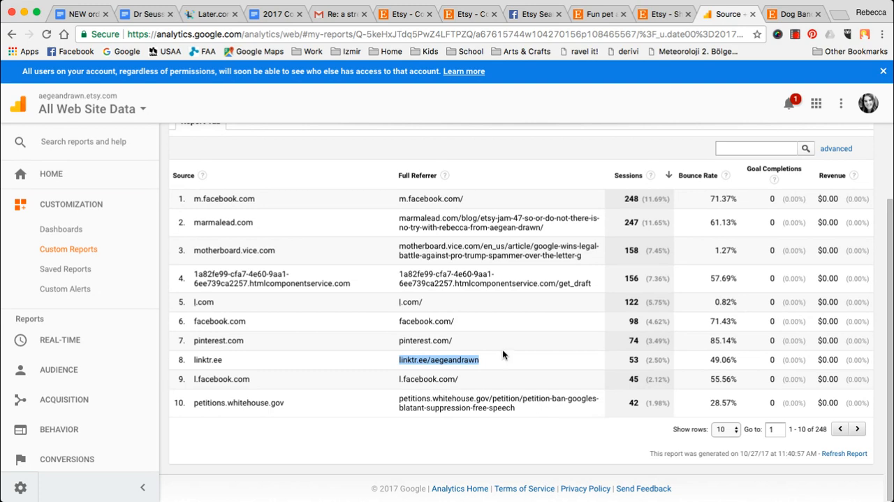
- Show report rows 11 to 20 and highlight the linktr.ee/pawsomecrochet, ravelry.com boho-fringed-poncho and craftcount.com/category.php referrers
{"action": "left_click", "coordinate": [858, 429]}
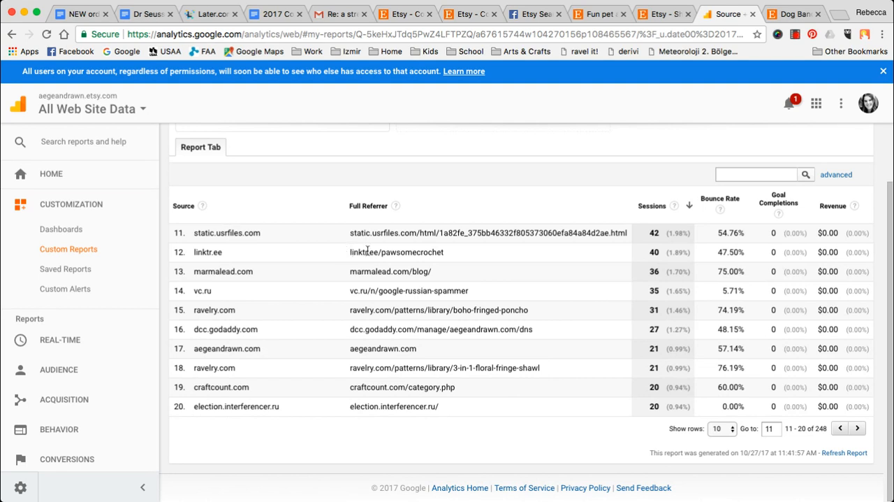
{"action": "left_click_drag", "start_coordinate": [349, 252], "coordinate": [446, 254]}
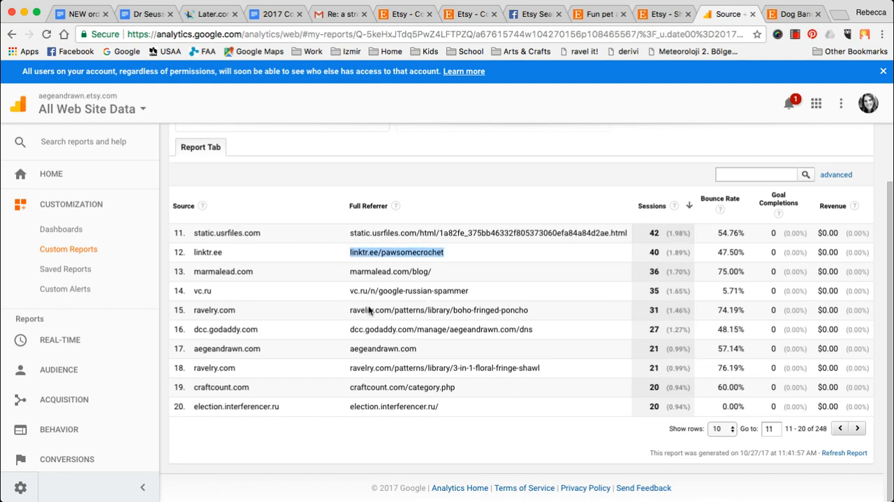
{"action": "left_click", "coordinate": [220, 309]}
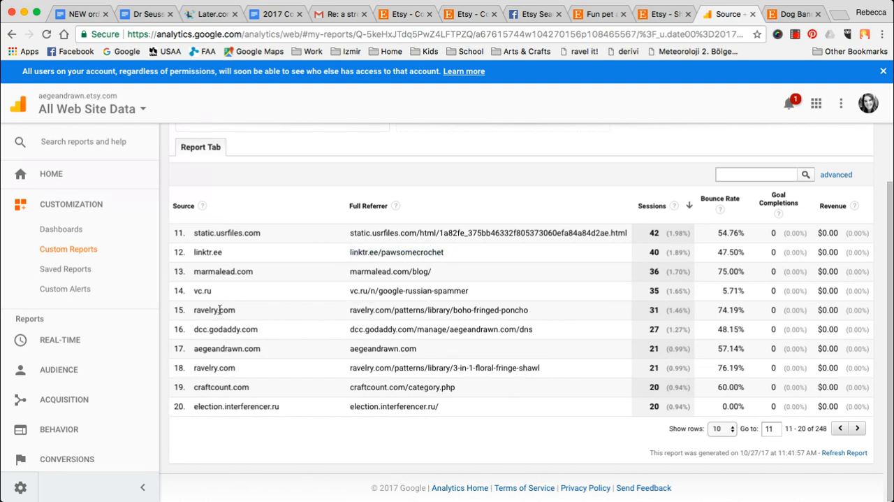
{"action": "left_click_drag", "start_coordinate": [347, 312], "coordinate": [529, 318]}
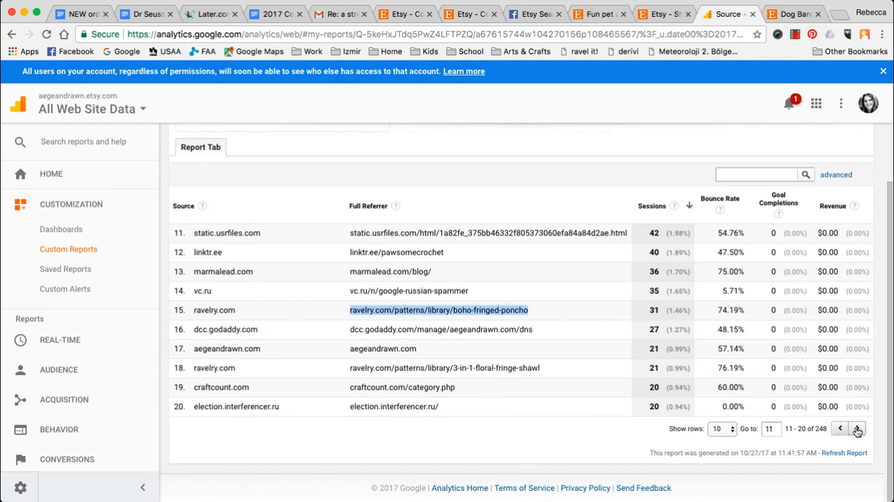
{"action": "left_click_drag", "start_coordinate": [344, 387], "coordinate": [450, 387]}
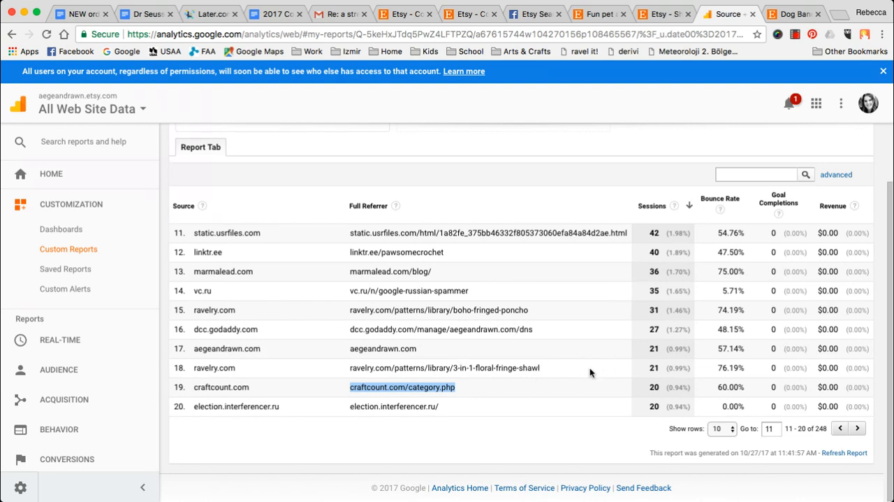
- Show report rows 21 to 30, copy the apartmenttherapy.com full referrer URL and open it in a new browser tab
{"action": "left_click", "coordinate": [858, 430]}
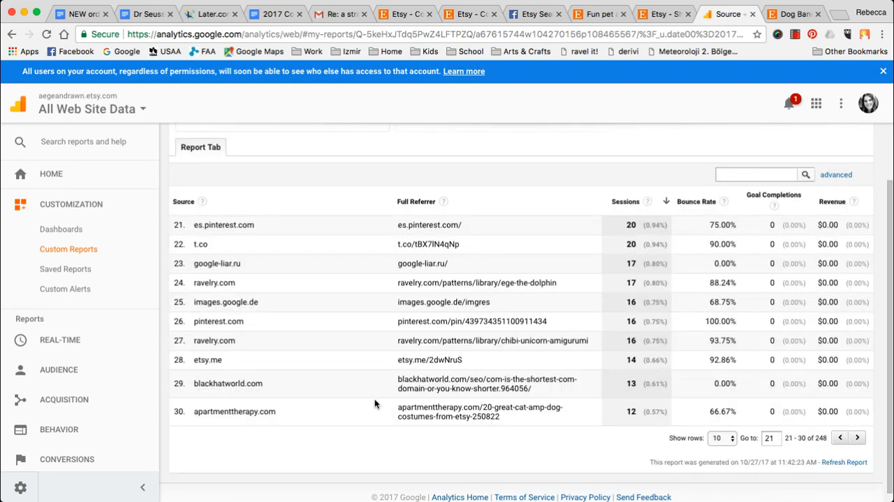
{"action": "double_click", "coordinate": [217, 412]}
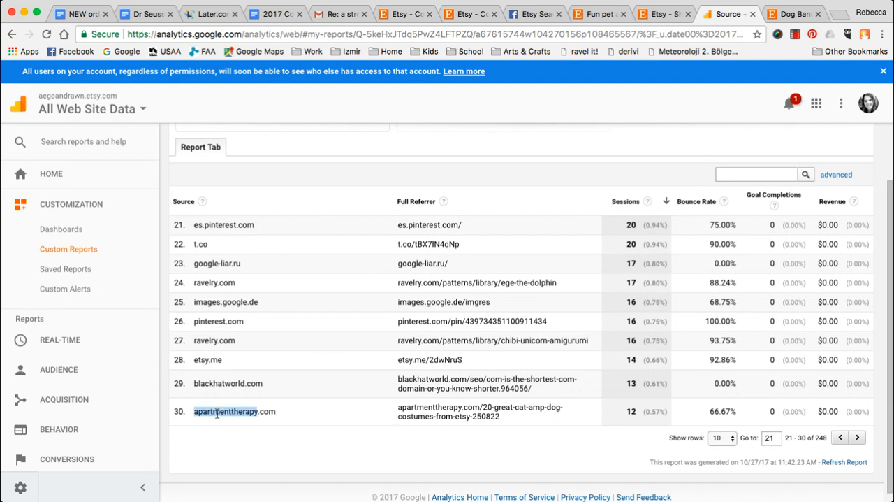
{"action": "left_click", "coordinate": [398, 406]}
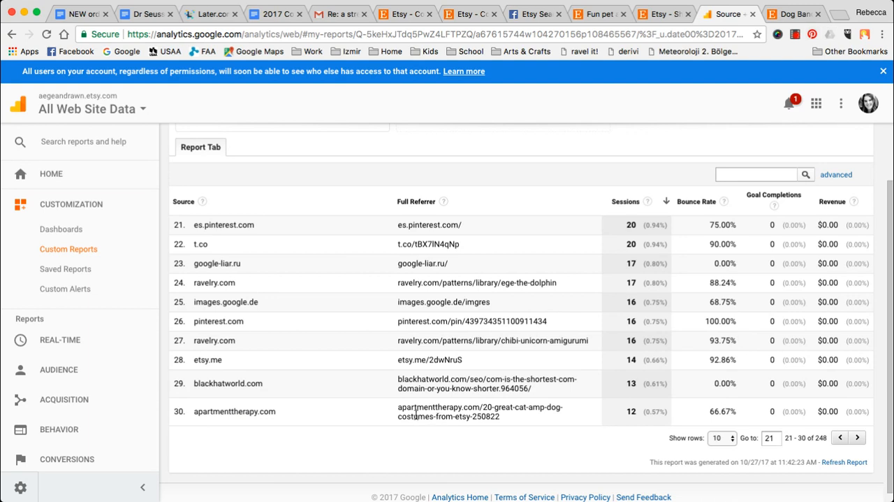
{"action": "left_click_drag", "start_coordinate": [398, 406], "coordinate": [527, 415]}
{"action": "key", "text": "ctrl+c"}
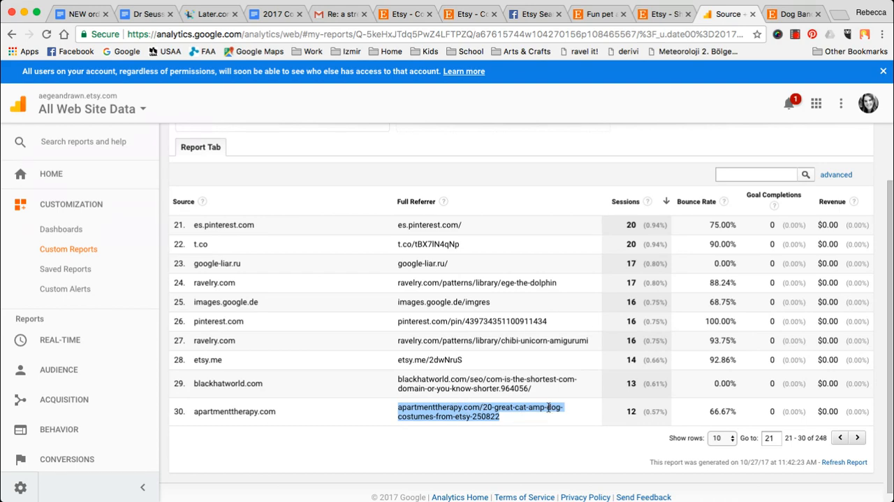
{"action": "key", "text": "ctrl+t"}
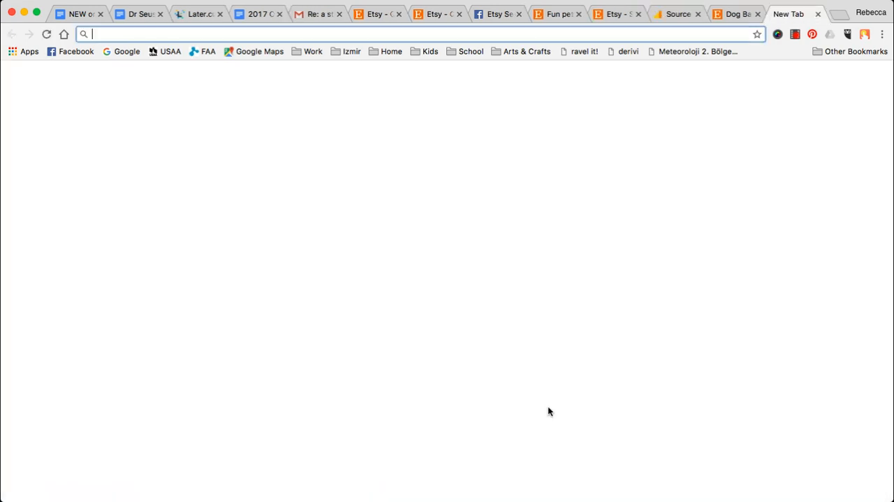
{"action": "key", "text": "ctrl+v"}
{"action": "key", "text": "Return"}
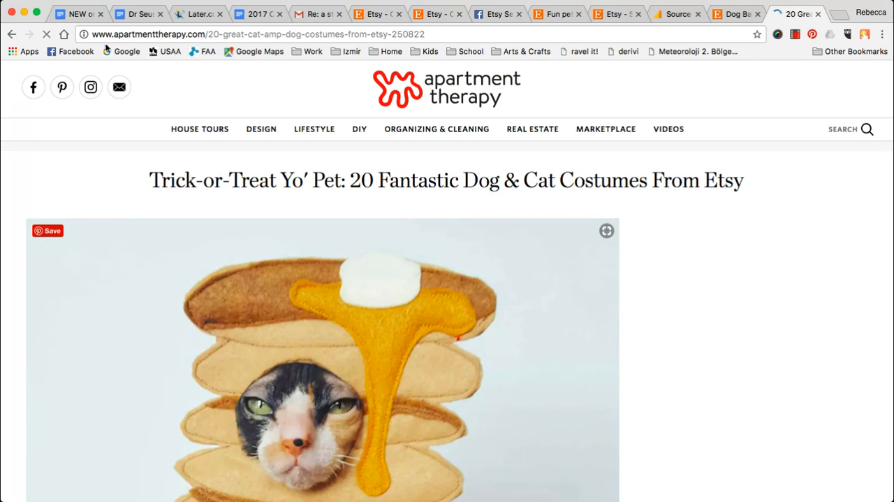
- Find the Frankenstein Hat for Dogs by PawsomeCrochet in the pet costume article, and look over the Apartment Therapy home page
{"action": "scroll", "coordinate": [331, 257], "scroll_direction": "down", "scroll_amount": 5}
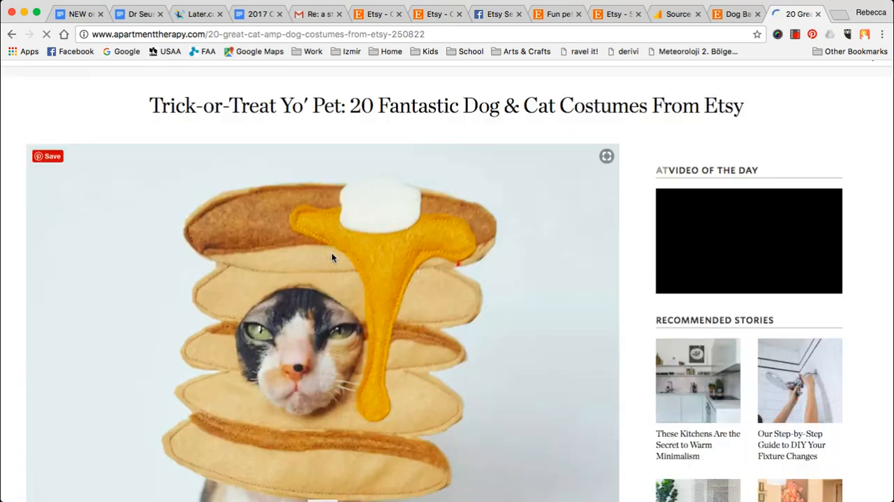
{"action": "scroll", "coordinate": [331, 257], "scroll_direction": "down", "scroll_amount": 4}
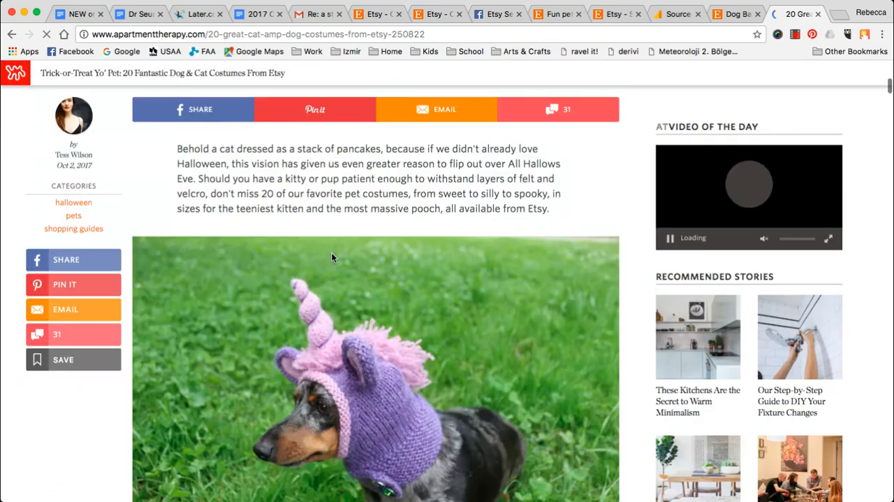
{"action": "scroll", "coordinate": [331, 257], "scroll_direction": "down", "scroll_amount": 10}
{"action": "scroll", "coordinate": [331, 257], "scroll_direction": "down", "scroll_amount": 6}
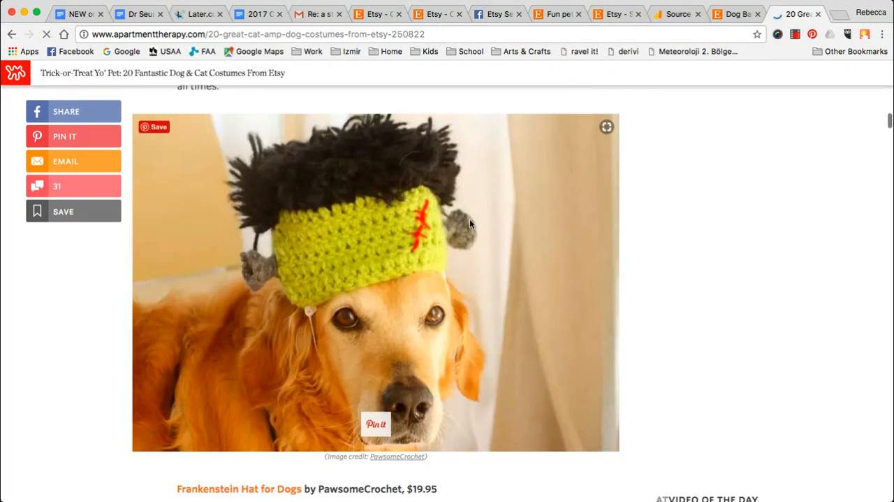
{"action": "scroll", "coordinate": [392, 287], "scroll_direction": "down", "scroll_amount": 6}
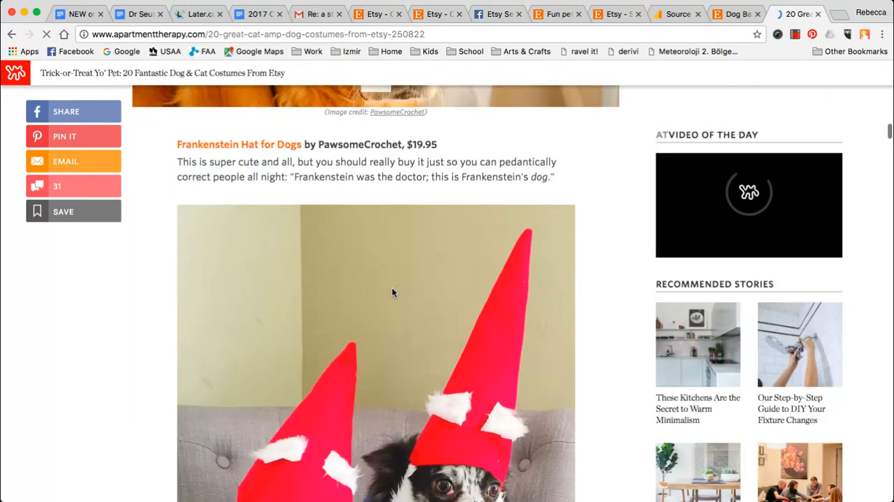
{"action": "scroll", "coordinate": [392, 287], "scroll_direction": "down", "scroll_amount": 15}
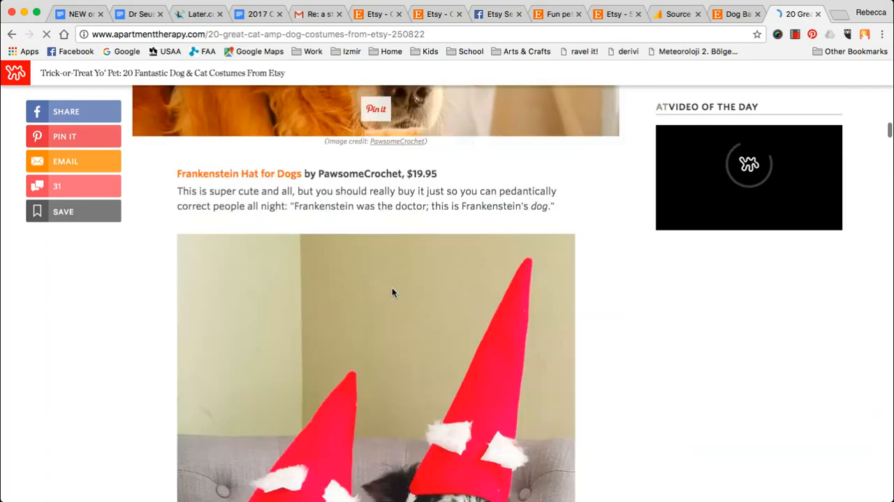
{"action": "scroll", "coordinate": [392, 292], "scroll_direction": "up", "scroll_amount": 20}
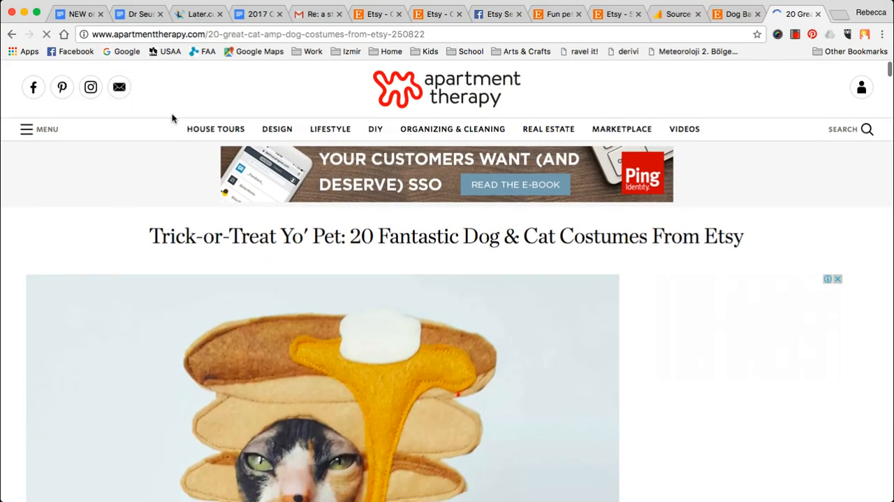
{"action": "left_click", "coordinate": [453, 89]}
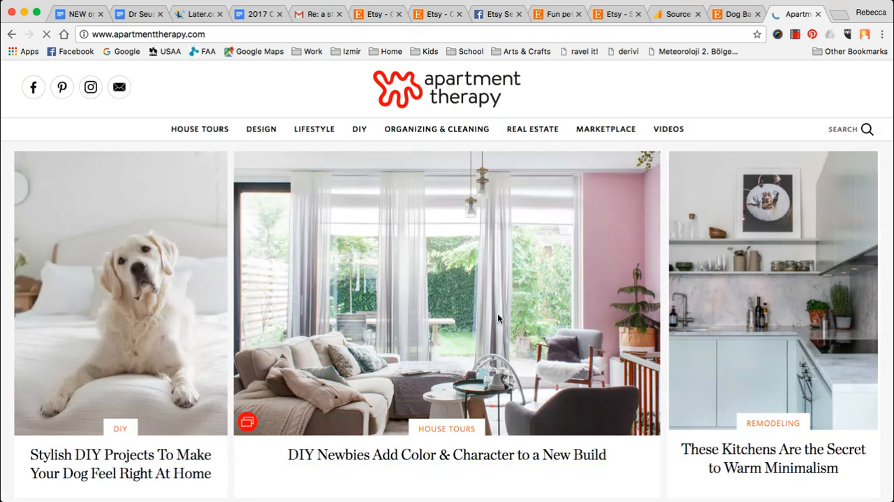
{"action": "scroll", "coordinate": [363, 259], "scroll_direction": "down", "scroll_amount": 5}
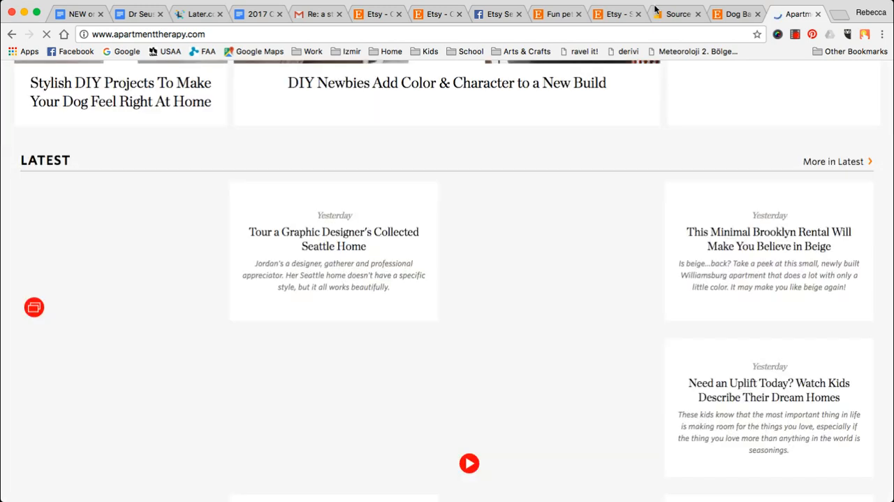
- Return to the Google Analytics report, look through rows 31 to 50, and go back to rows 31 to 40
{"action": "left_click", "coordinate": [672, 14]}
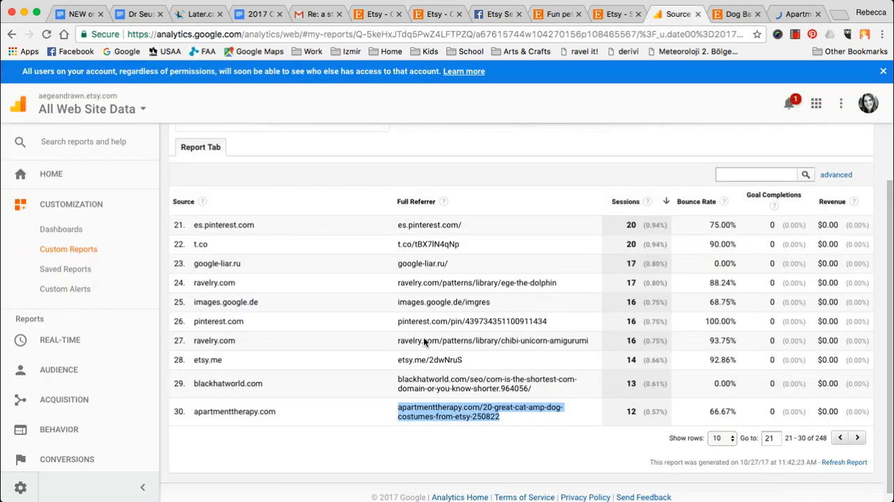
{"action": "left_click", "coordinate": [858, 437]}
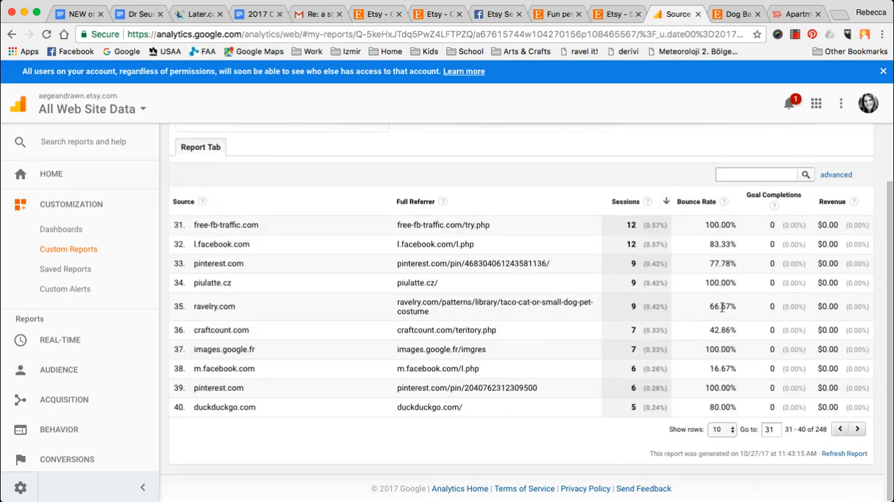
{"action": "left_click", "coordinate": [856, 431]}
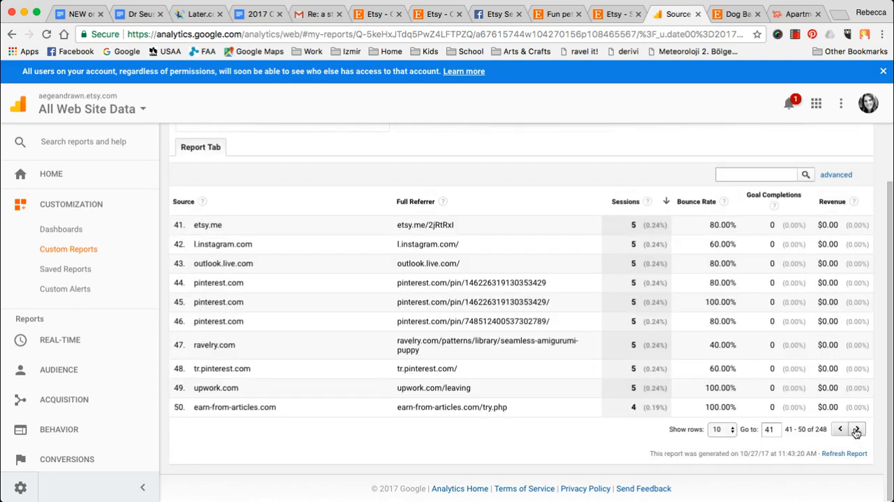
{"action": "left_click", "coordinate": [840, 431]}
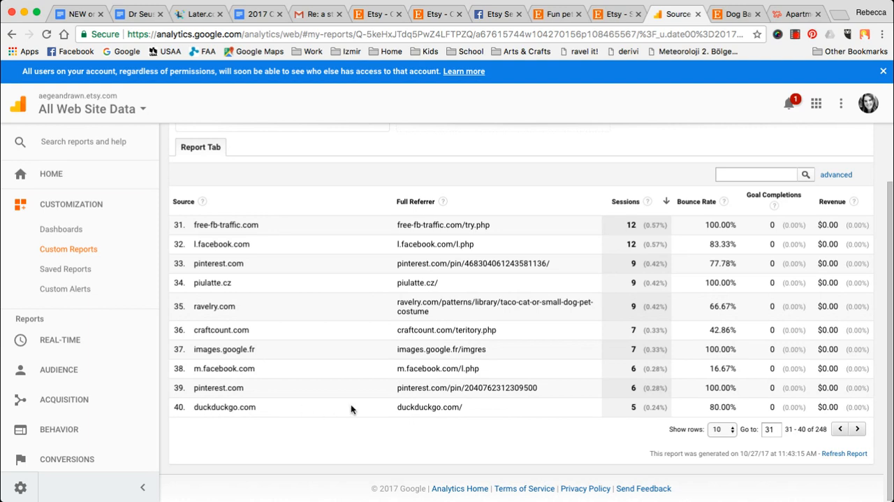
- Open the duckduckgo.com referrer from row 40 in a new browser tab, look over the page, and close that tab
{"action": "left_click_drag", "start_coordinate": [397, 406], "coordinate": [459, 406]}
{"action": "key", "text": "super+c"}
{"action": "key", "text": "super+t"}
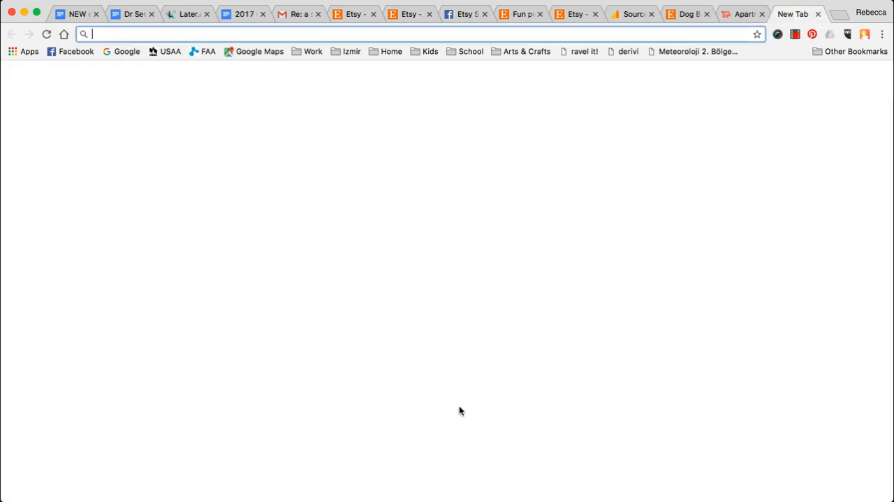
{"action": "key", "text": "super+v"}
{"action": "key", "text": "Return"}
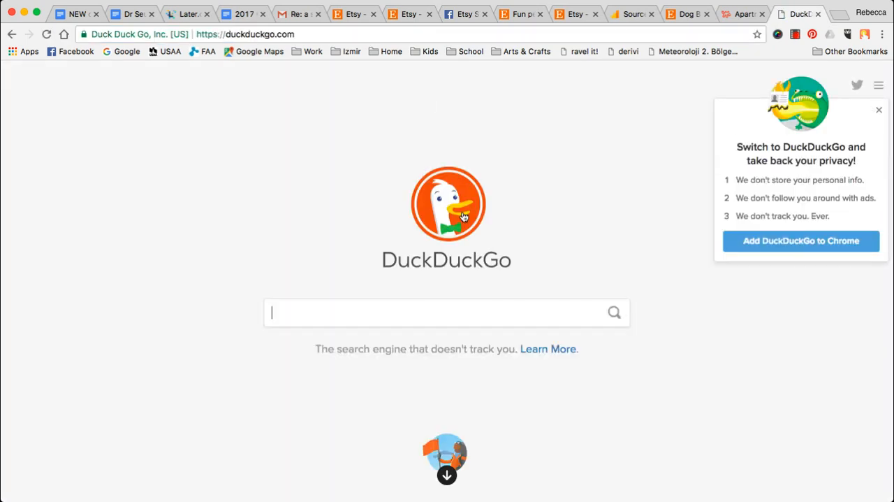
{"action": "scroll", "coordinate": [459, 139], "scroll_direction": "down", "scroll_amount": 5}
{"action": "scroll", "coordinate": [557, 188], "scroll_direction": "up", "scroll_amount": 3}
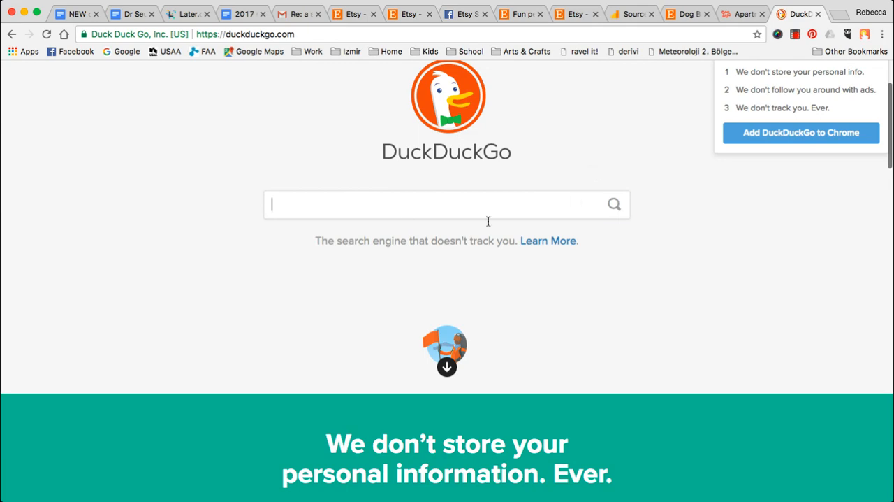
{"action": "left_click", "coordinate": [817, 14]}
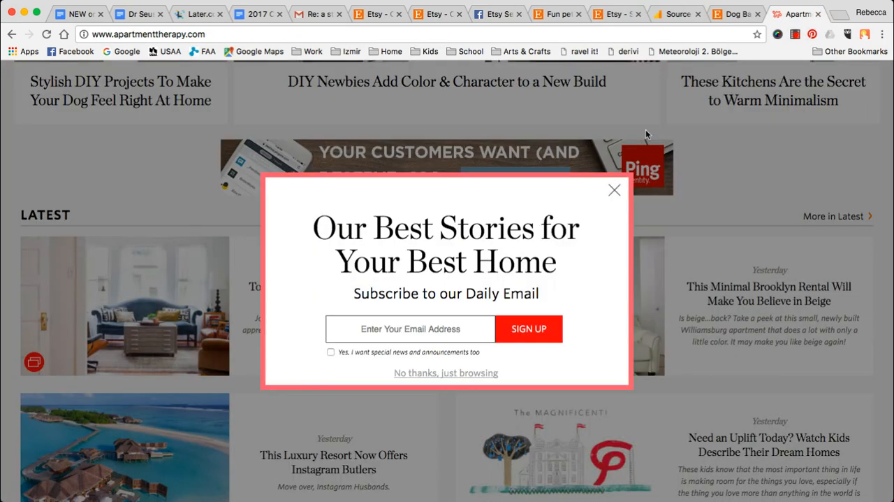
- Dismiss the Apartment Therapy subscription pop-up, return to the Google Analytics report, and look through rows 41 to 60
{"action": "left_click", "coordinate": [614, 190]}
{"action": "left_click", "coordinate": [679, 14]}
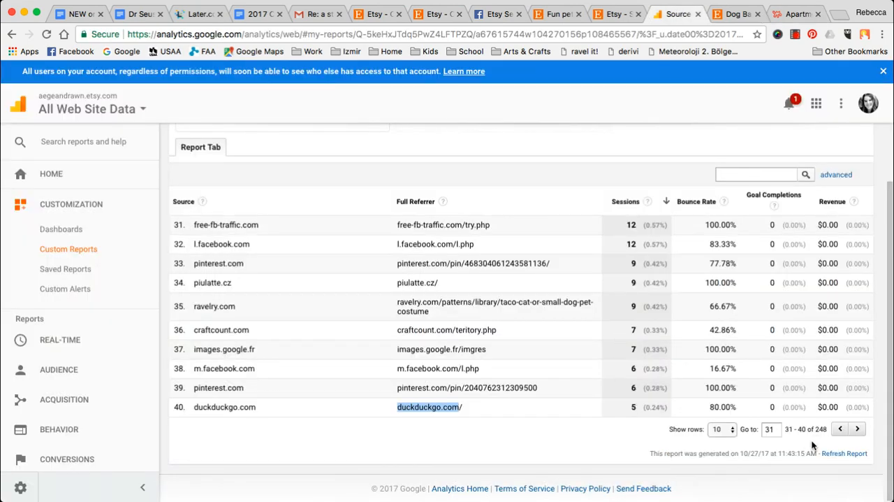
{"action": "left_click", "coordinate": [859, 429]}
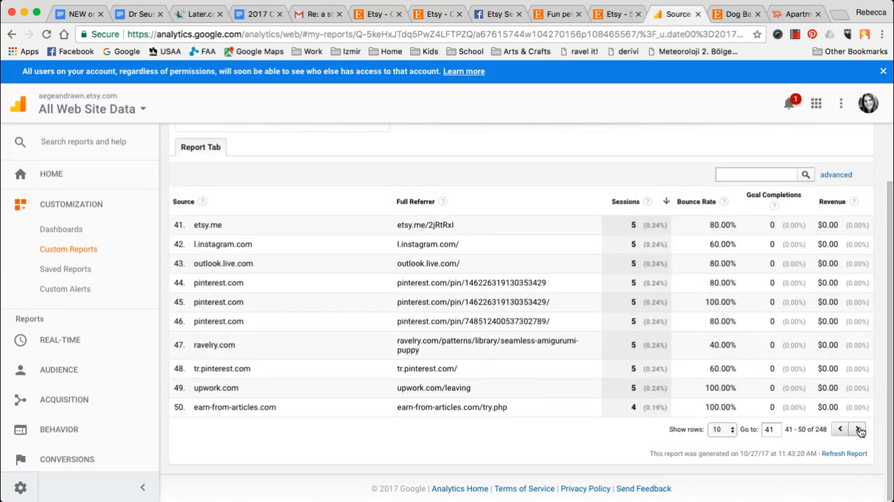
{"action": "left_click", "coordinate": [859, 429]}
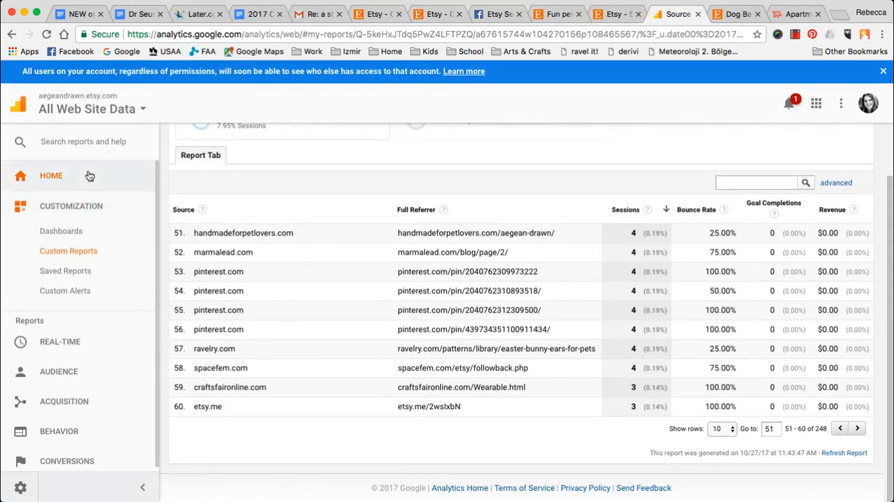
- Open the Google Analytics home page, switch to the Etsy shop stats, and review the traffic sources and search terms
{"action": "left_click", "coordinate": [89, 176]}
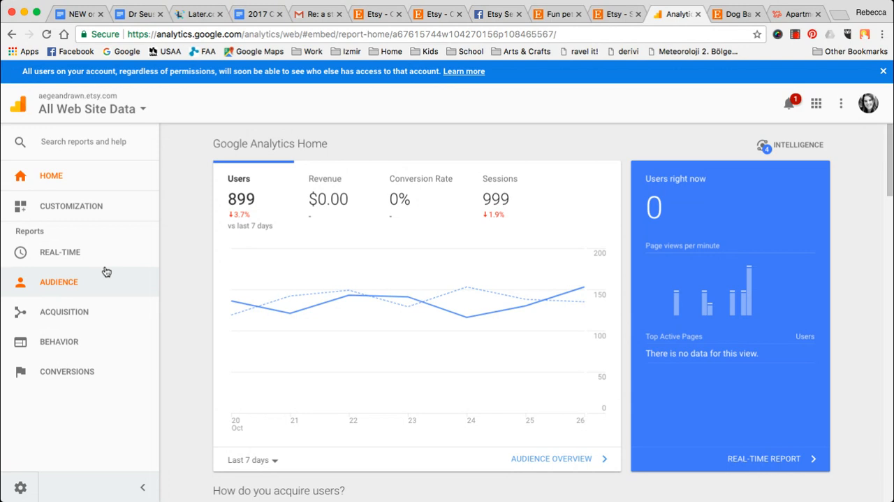
{"action": "left_click", "coordinate": [610, 19]}
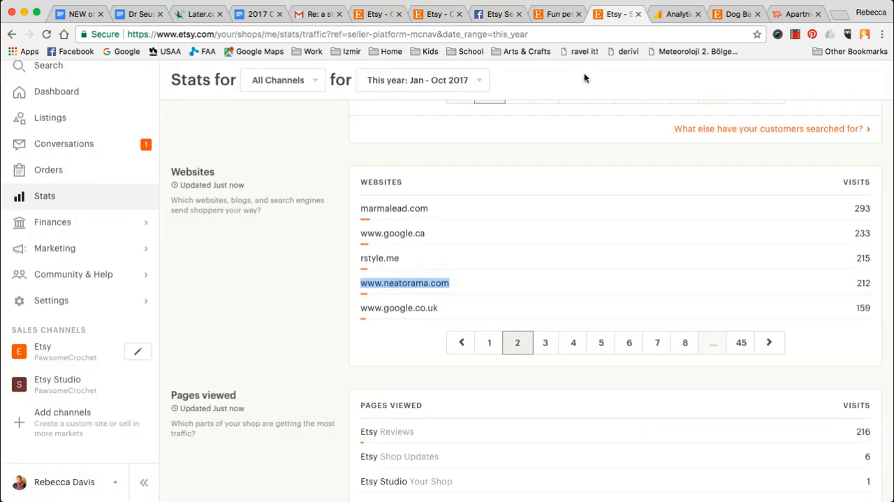
{"action": "scroll", "coordinate": [530, 354], "scroll_direction": "up", "scroll_amount": 3}
{"action": "scroll", "coordinate": [530, 359], "scroll_direction": "up", "scroll_amount": 10}
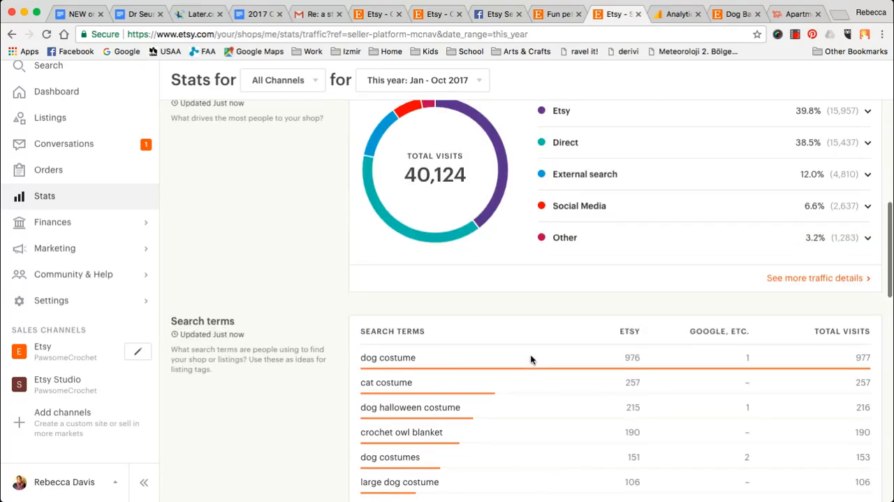
{"action": "scroll", "coordinate": [530, 359], "scroll_direction": "up", "scroll_amount": 2}
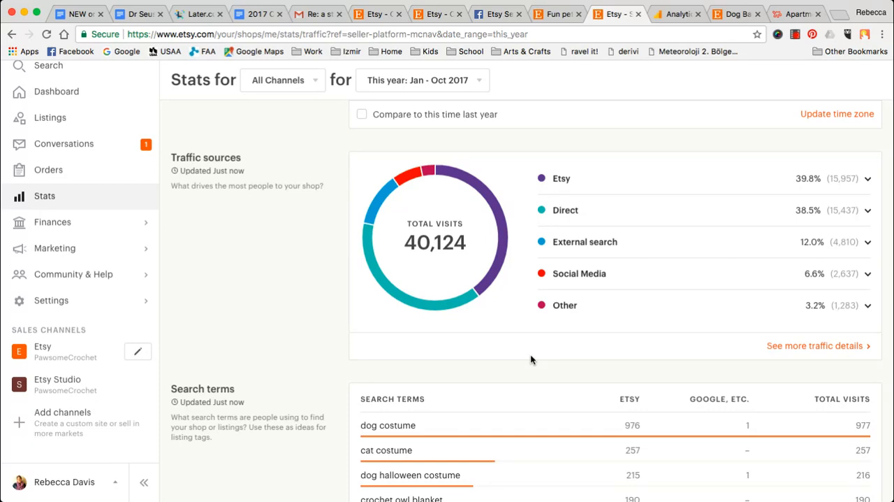
{"action": "scroll", "coordinate": [530, 359], "scroll_direction": "down", "scroll_amount": 4}
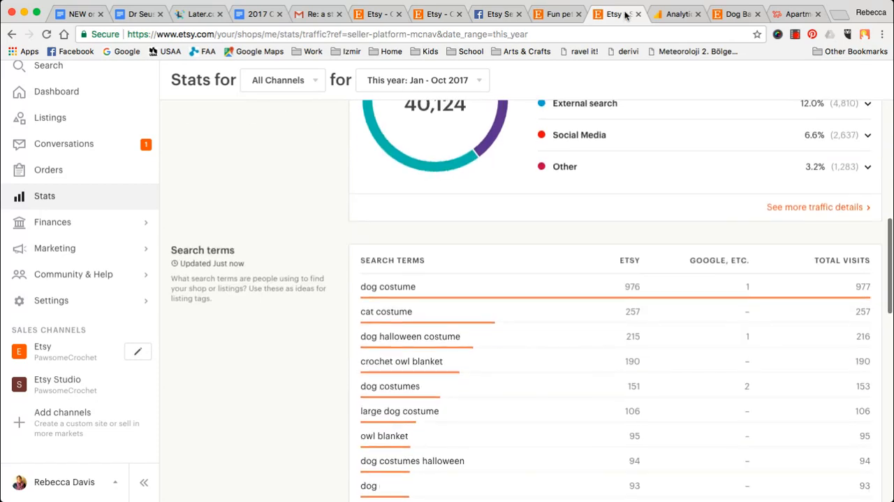
- Highlight "dog costume" in the Etsy search terms, view the whole first page of terms, and return to the Google Analytics home page
{"action": "left_click", "coordinate": [677, 14]}
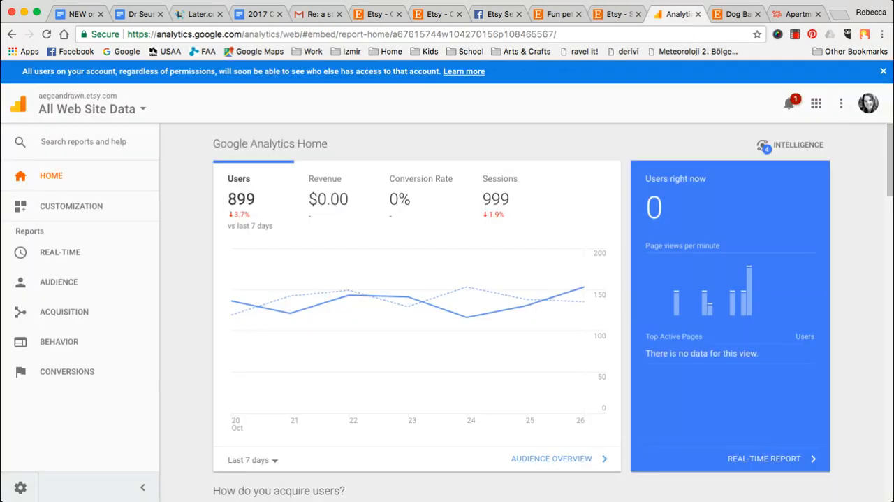
{"action": "left_click", "coordinate": [618, 17]}
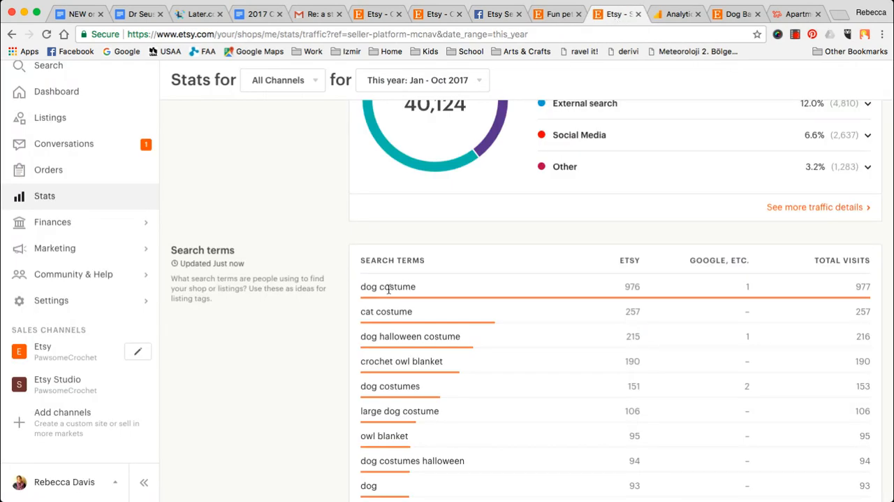
{"action": "left_click_drag", "start_coordinate": [361, 287], "coordinate": [418, 288]}
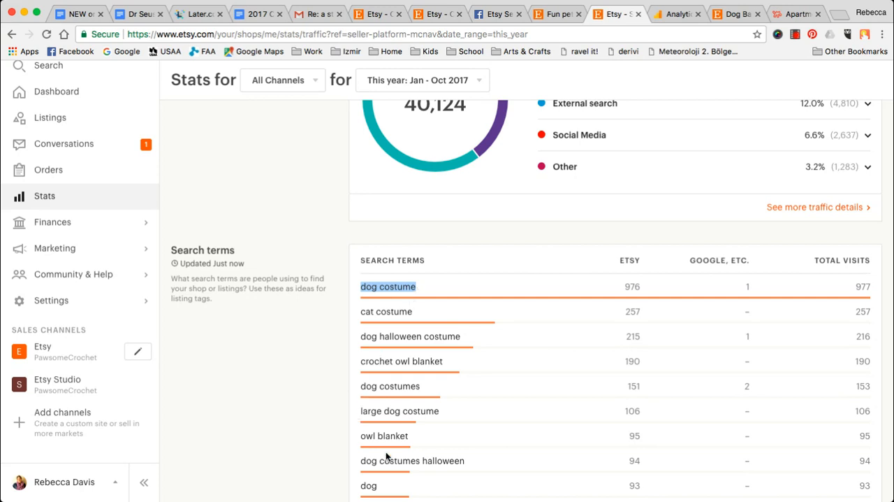
{"action": "scroll", "coordinate": [385, 456], "scroll_direction": "down", "scroll_amount": 3}
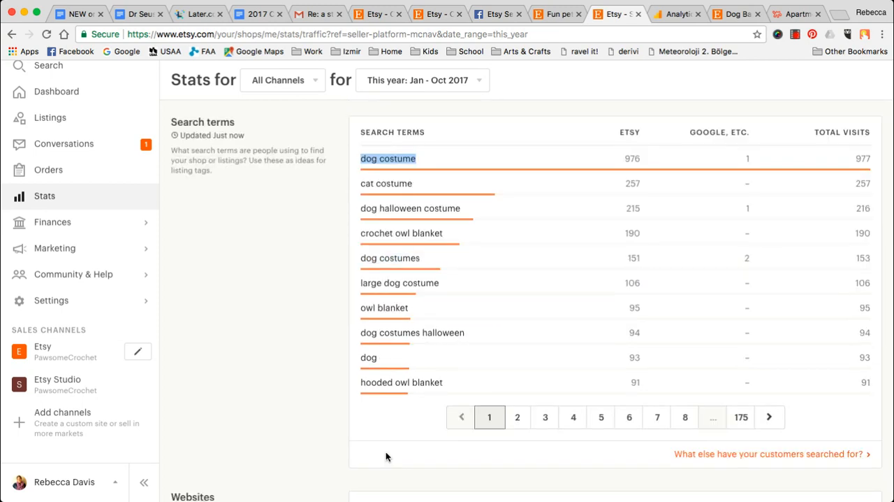
{"action": "left_click", "coordinate": [672, 14]}
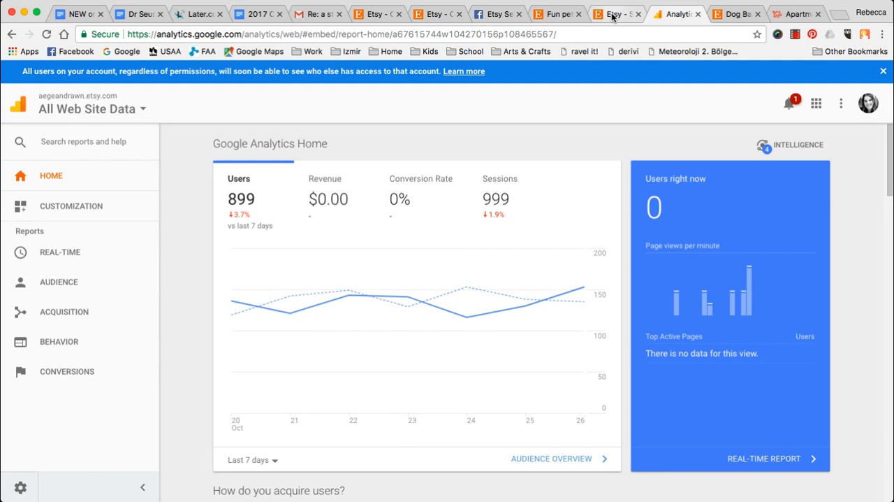
{"action": "left_click", "coordinate": [115, 207]}
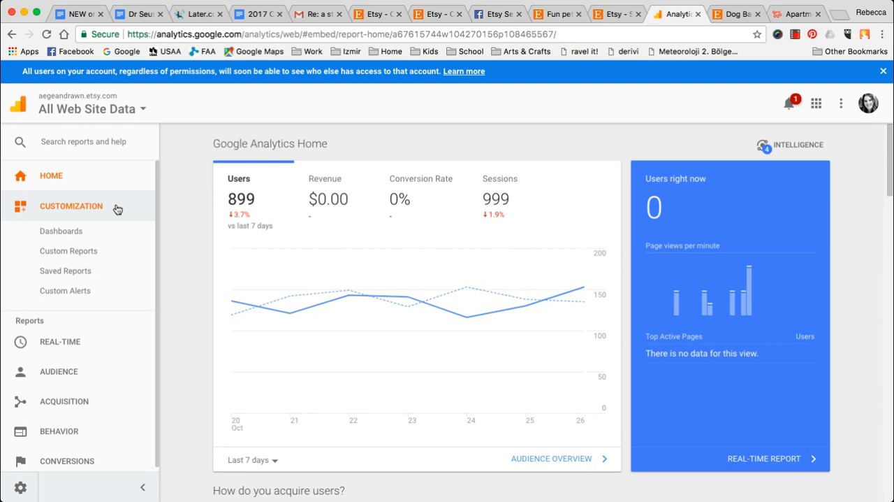
{"action": "left_click", "coordinate": [612, 14]}
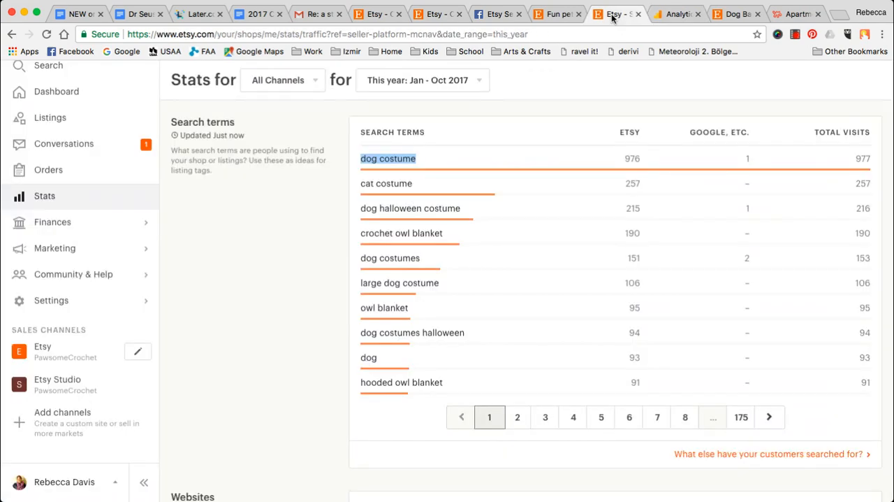
{"action": "left_click", "coordinate": [681, 16]}
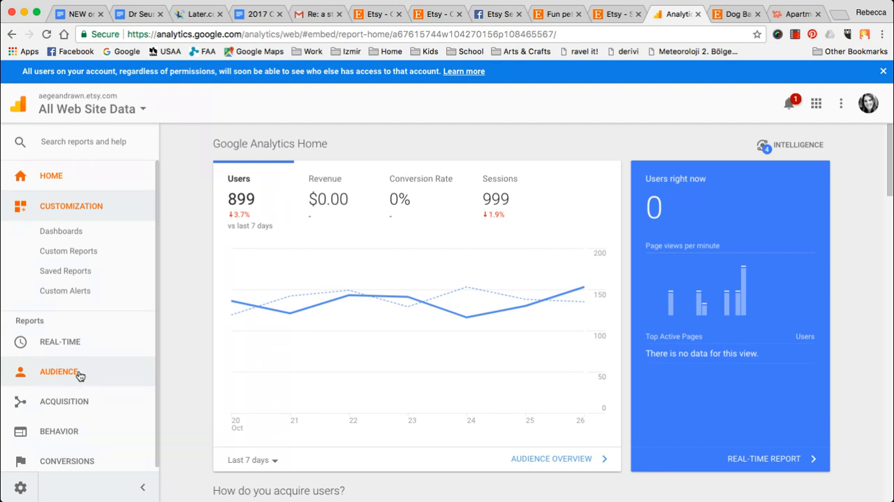
- Search the Analytics reports for "all" and open the Behavior report for All Pages
{"action": "left_click", "coordinate": [88, 141]}
{"action": "type", "text": "all"}
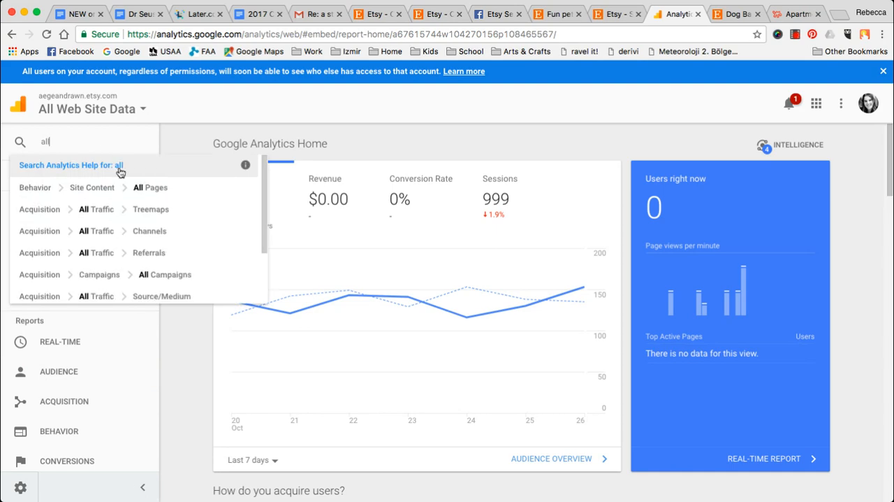
{"action": "left_click", "coordinate": [135, 187]}
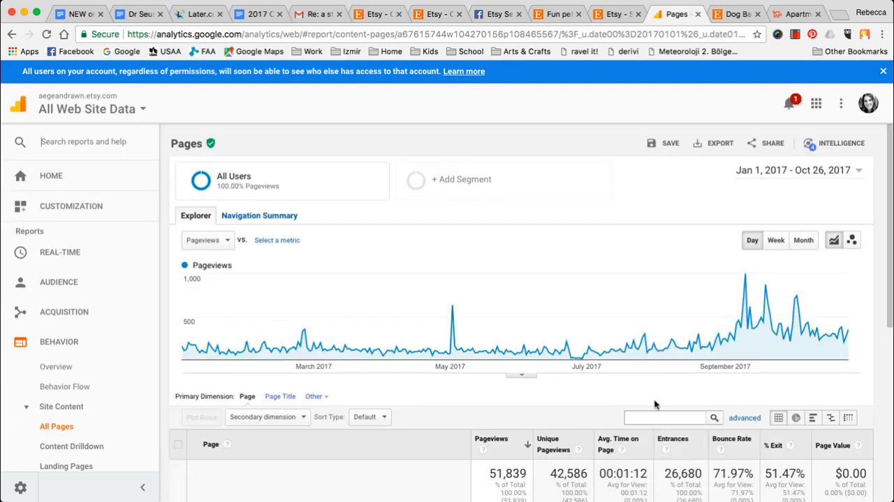
- Filter the table of pages by "query=pawsome"
{"action": "left_click", "coordinate": [657, 417]}
{"action": "type", "text": "query=pawseo"}
{"action": "key", "text": "BackSpace"}
{"action": "key", "text": "BackSpace"}
{"action": "type", "text": "ome"}
{"action": "key", "text": "Return"}
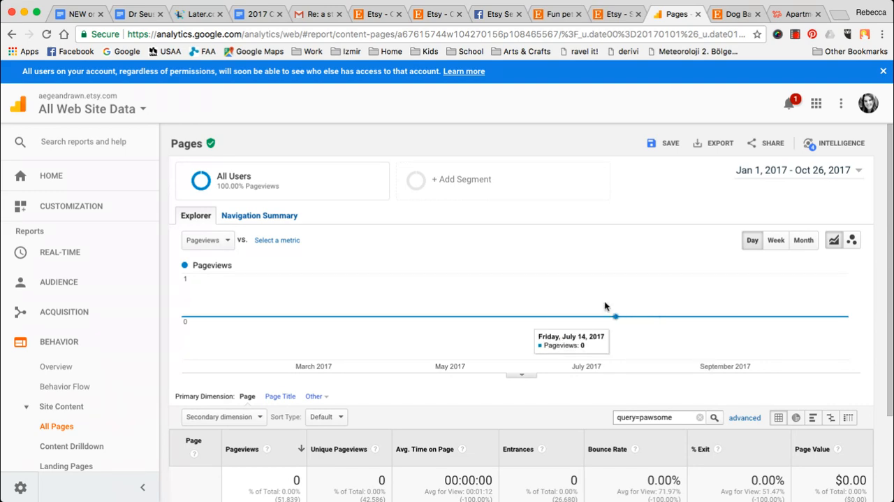
- Revisit the Etsy search terms, and return to the Google Analytics home page to look over its users and traffic channel charts
{"action": "left_click", "coordinate": [613, 14]}
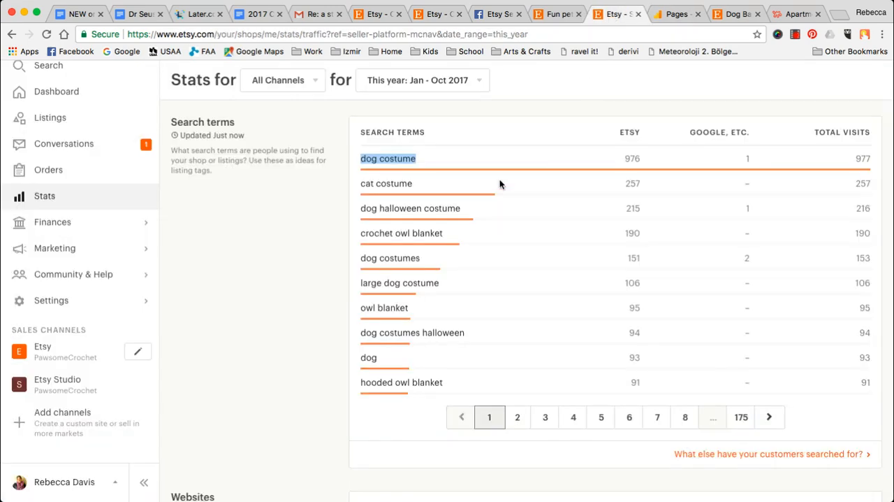
{"action": "left_click", "coordinate": [672, 14]}
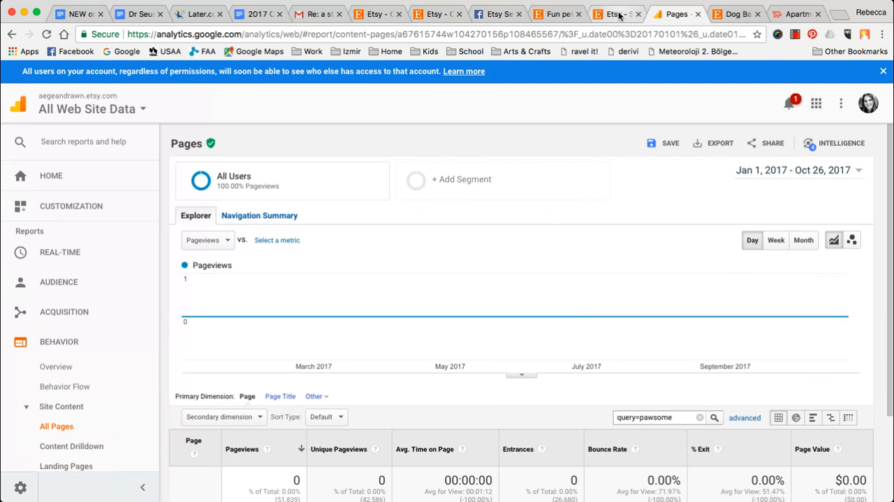
{"action": "left_click", "coordinate": [124, 190]}
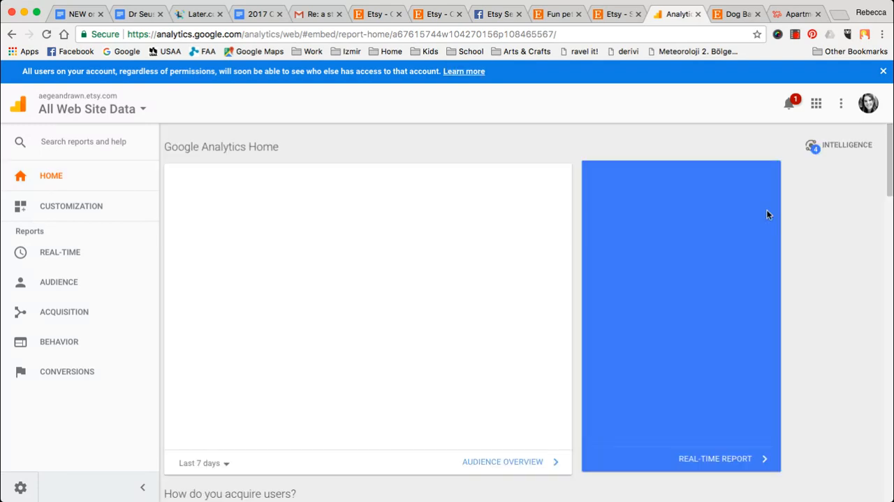
{"action": "scroll", "coordinate": [767, 215], "scroll_direction": "down", "scroll_amount": 1}
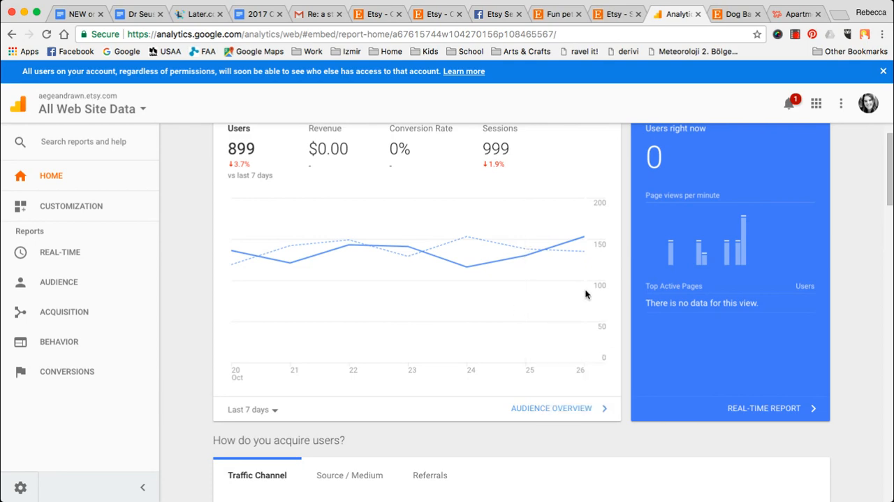
{"action": "scroll", "coordinate": [586, 294], "scroll_direction": "down", "scroll_amount": 5}
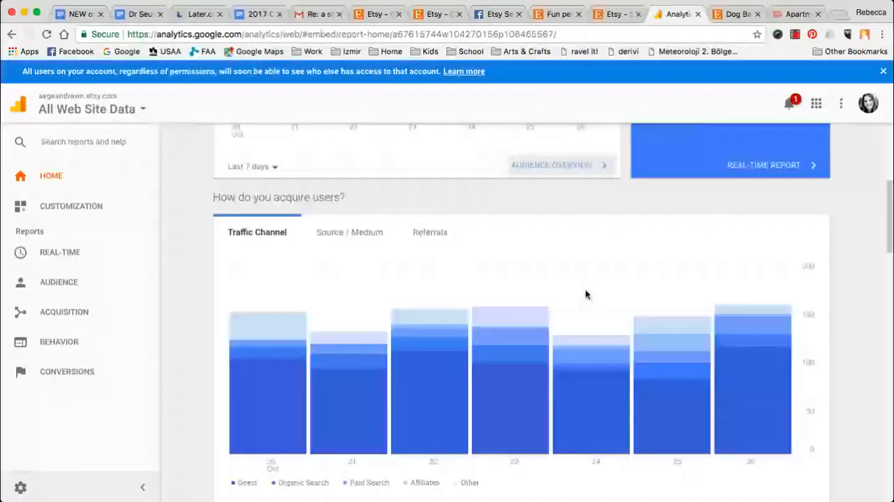
{"action": "scroll", "coordinate": [585, 294], "scroll_direction": "down", "scroll_amount": 1}
{"action": "scroll", "coordinate": [585, 294], "scroll_direction": "up", "scroll_amount": 8}
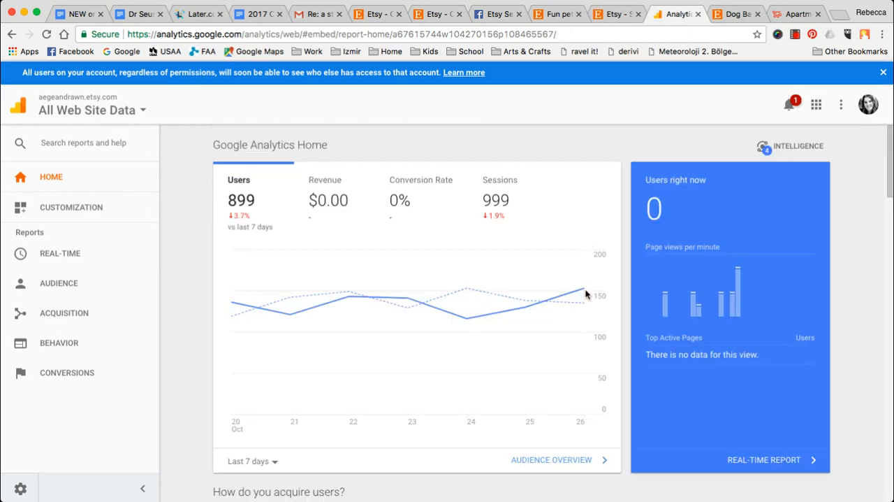